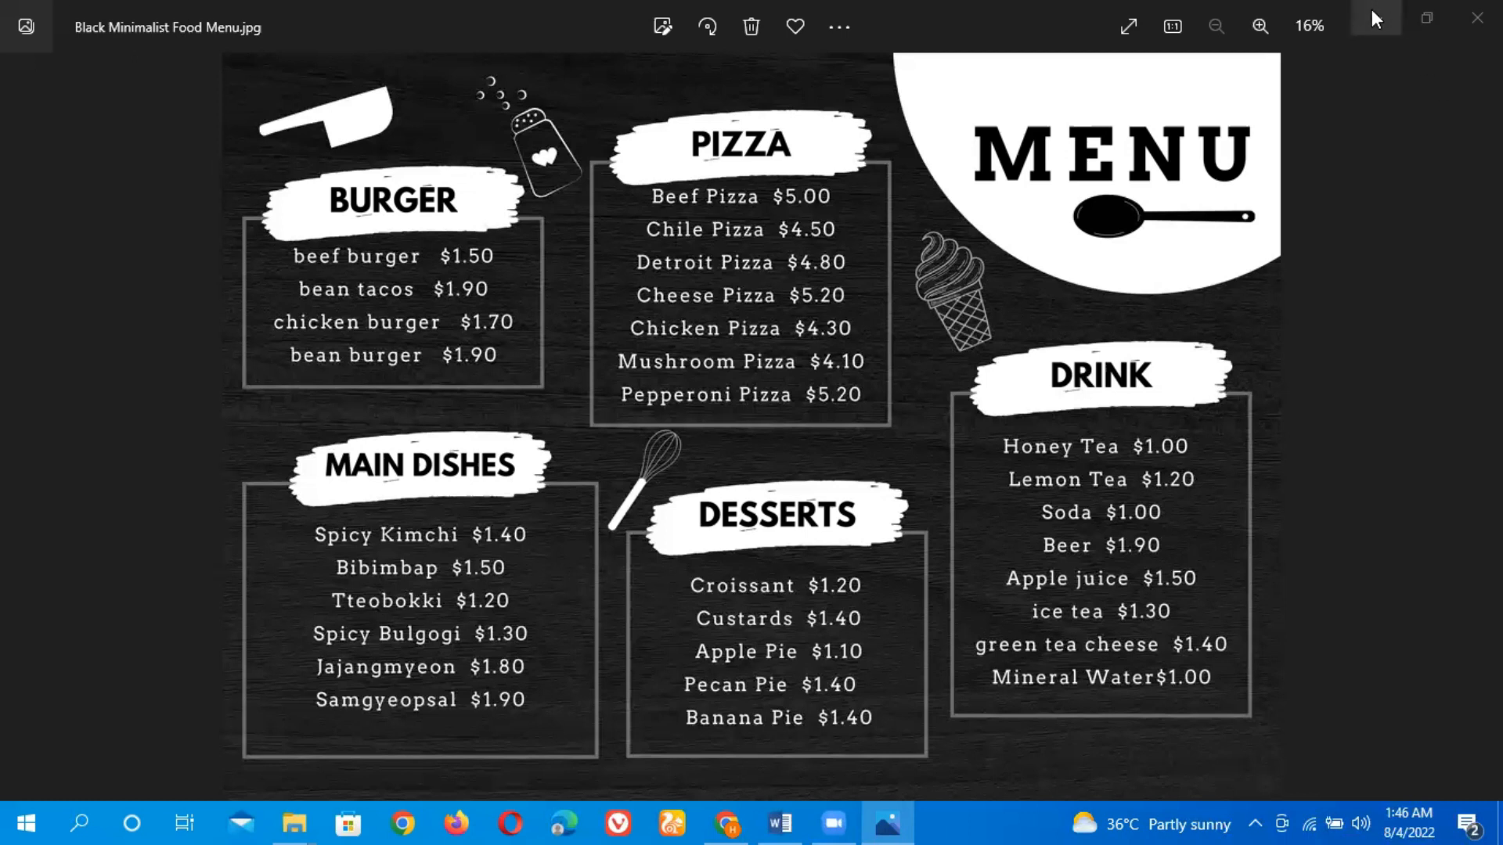
# Switch to the browser and open canva.com in the new tab
pyautogui.click(727, 824)
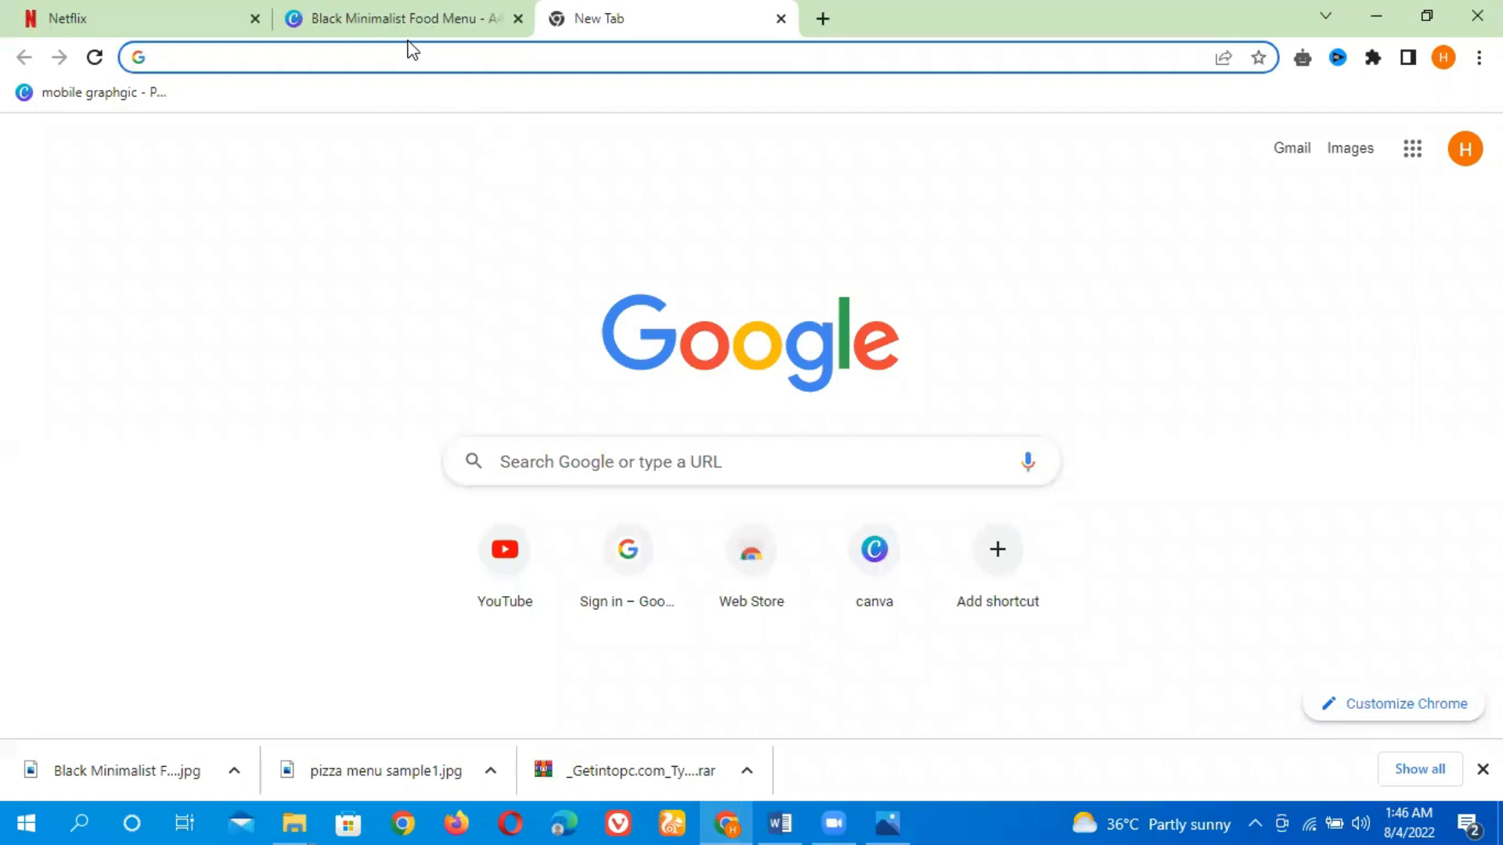
pyautogui.write('canv')
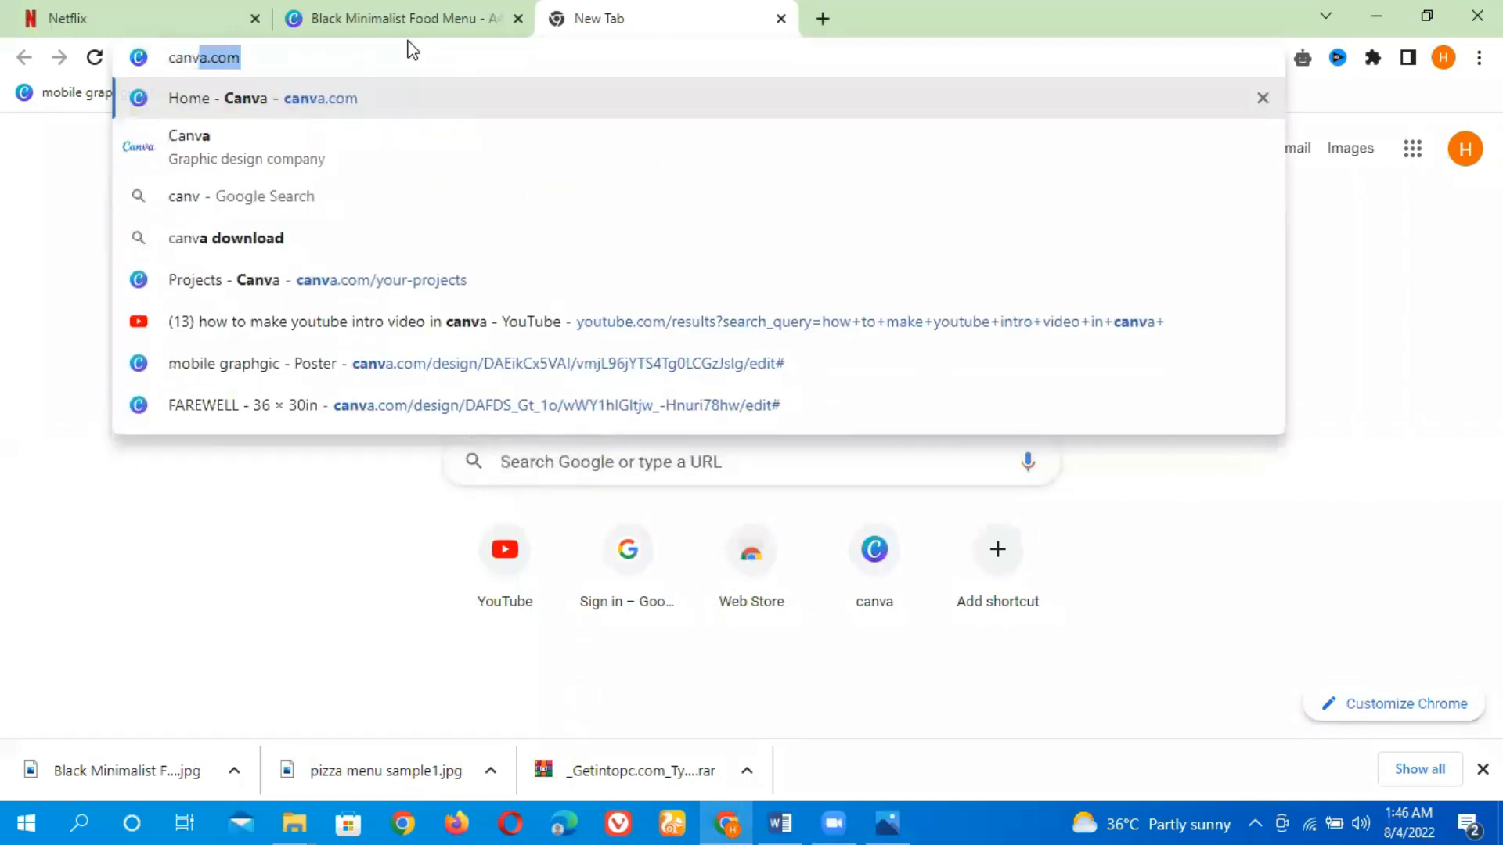
pyautogui.press('Return')
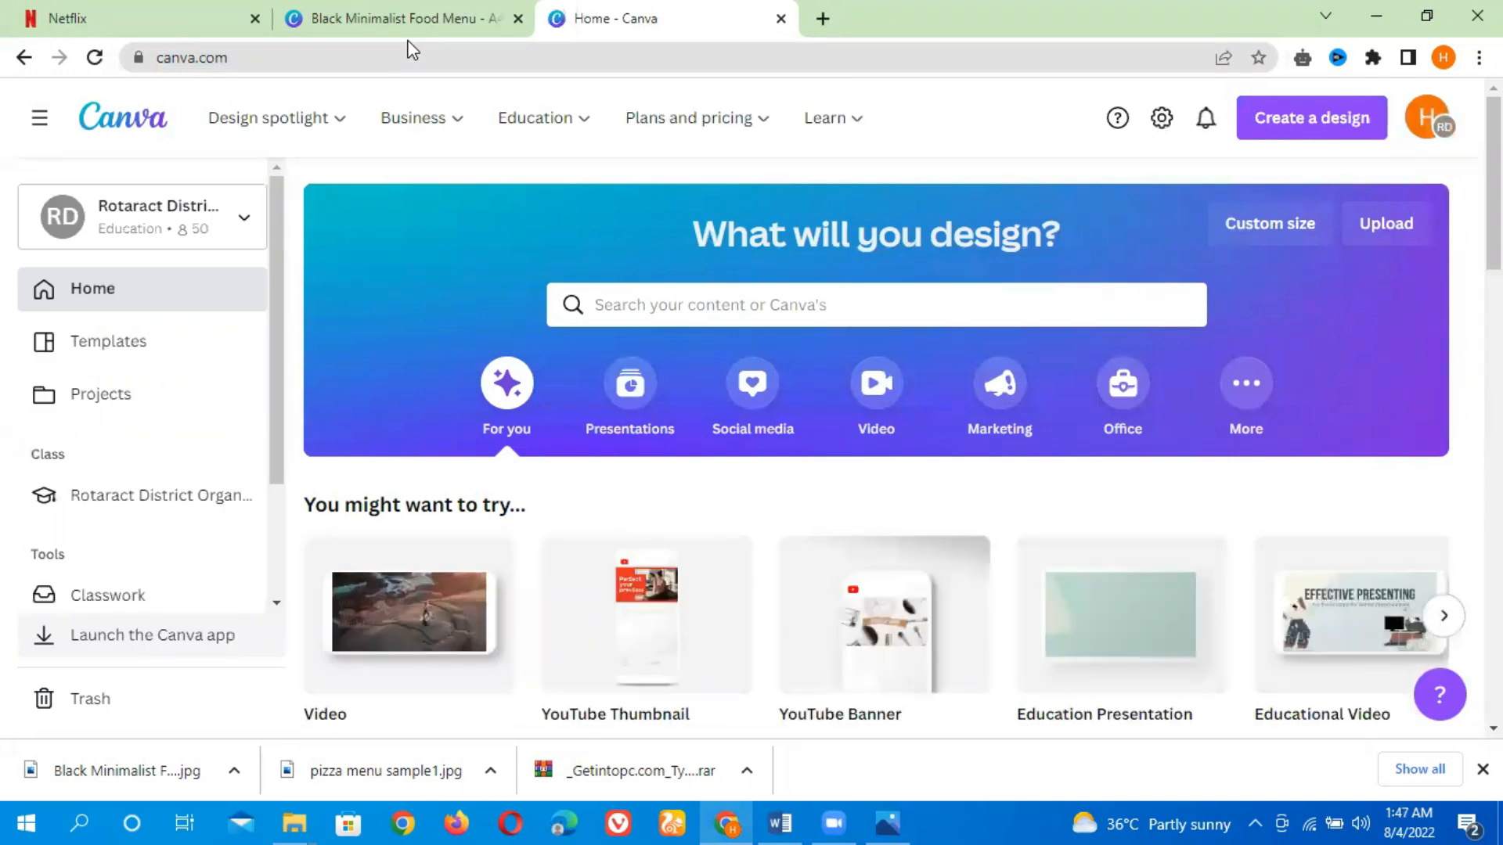
# Search Canva's templates for menu
pyautogui.click(671, 307)
pyautogui.write('menu')
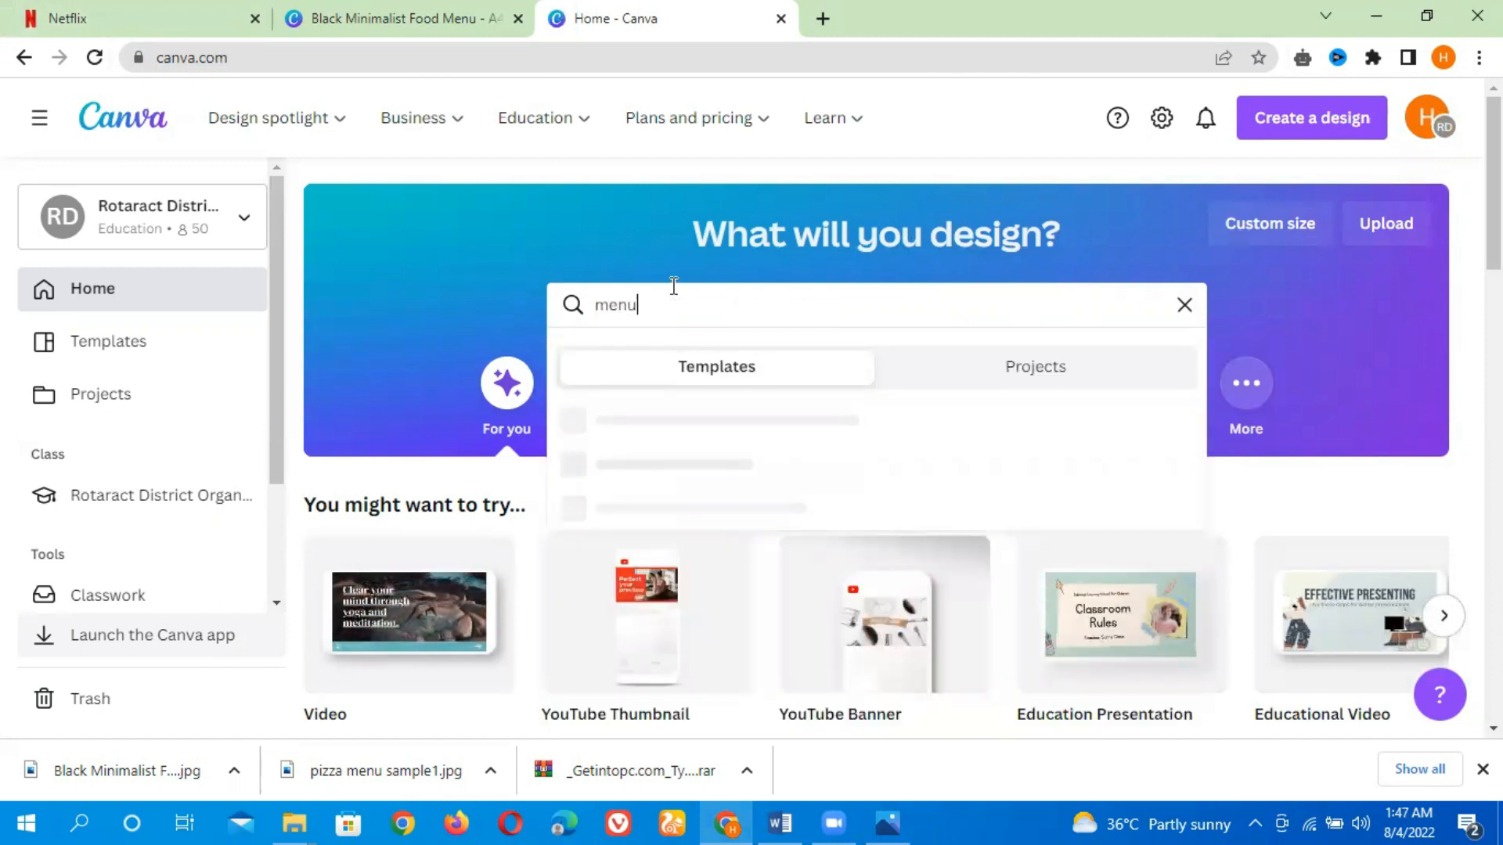
pyautogui.press('Return')
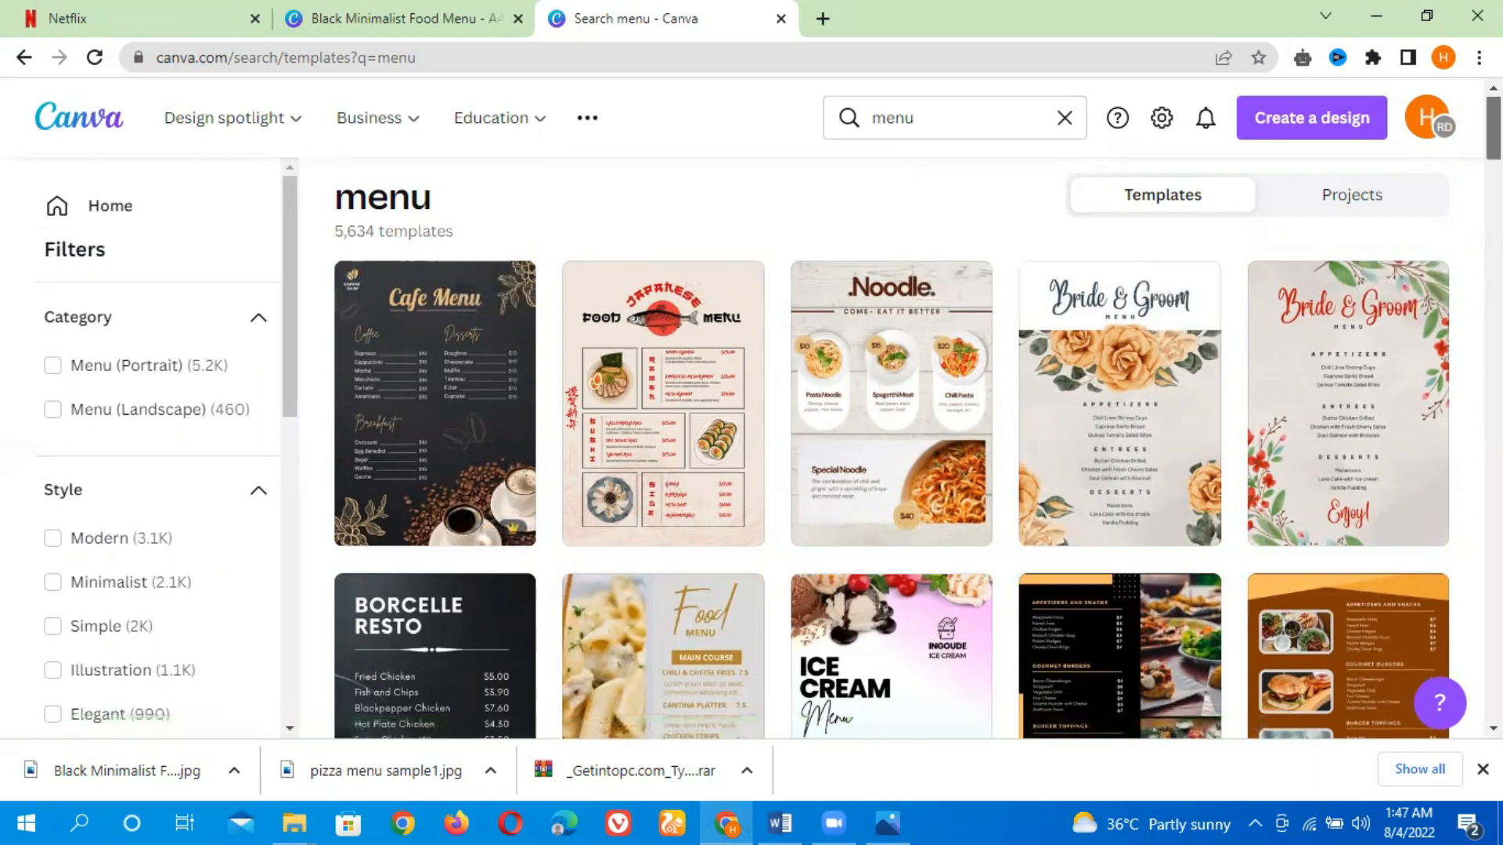
# Browse the menu template results and open the Black & Orange Modern Food Menu template
pyautogui.scroll(-10, 893, 446)
pyautogui.scroll(9, 893, 446)
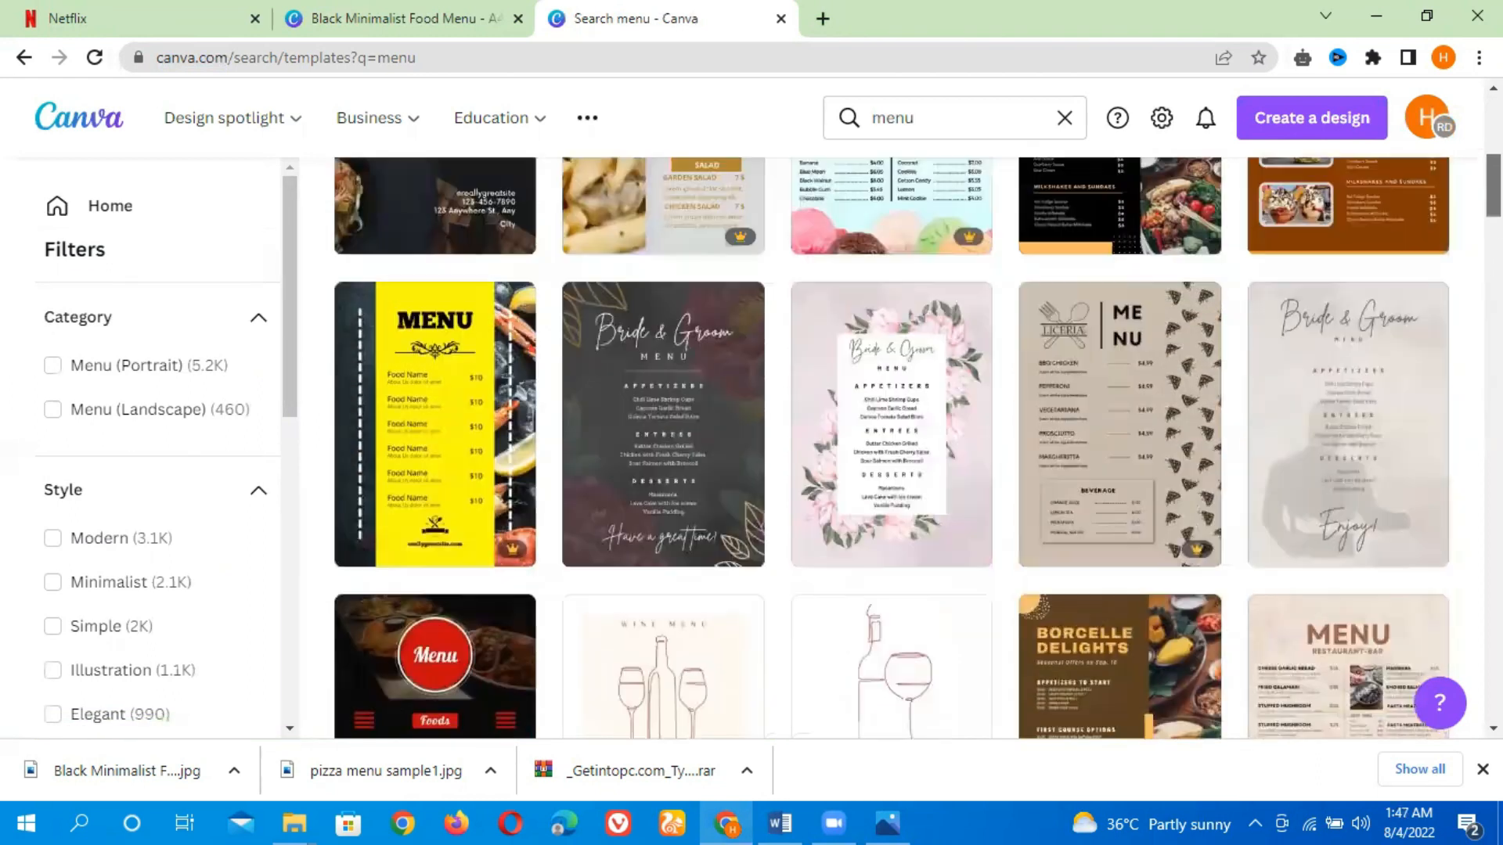
pyautogui.scroll(-4, 892, 447)
pyautogui.scroll(5, 893, 446)
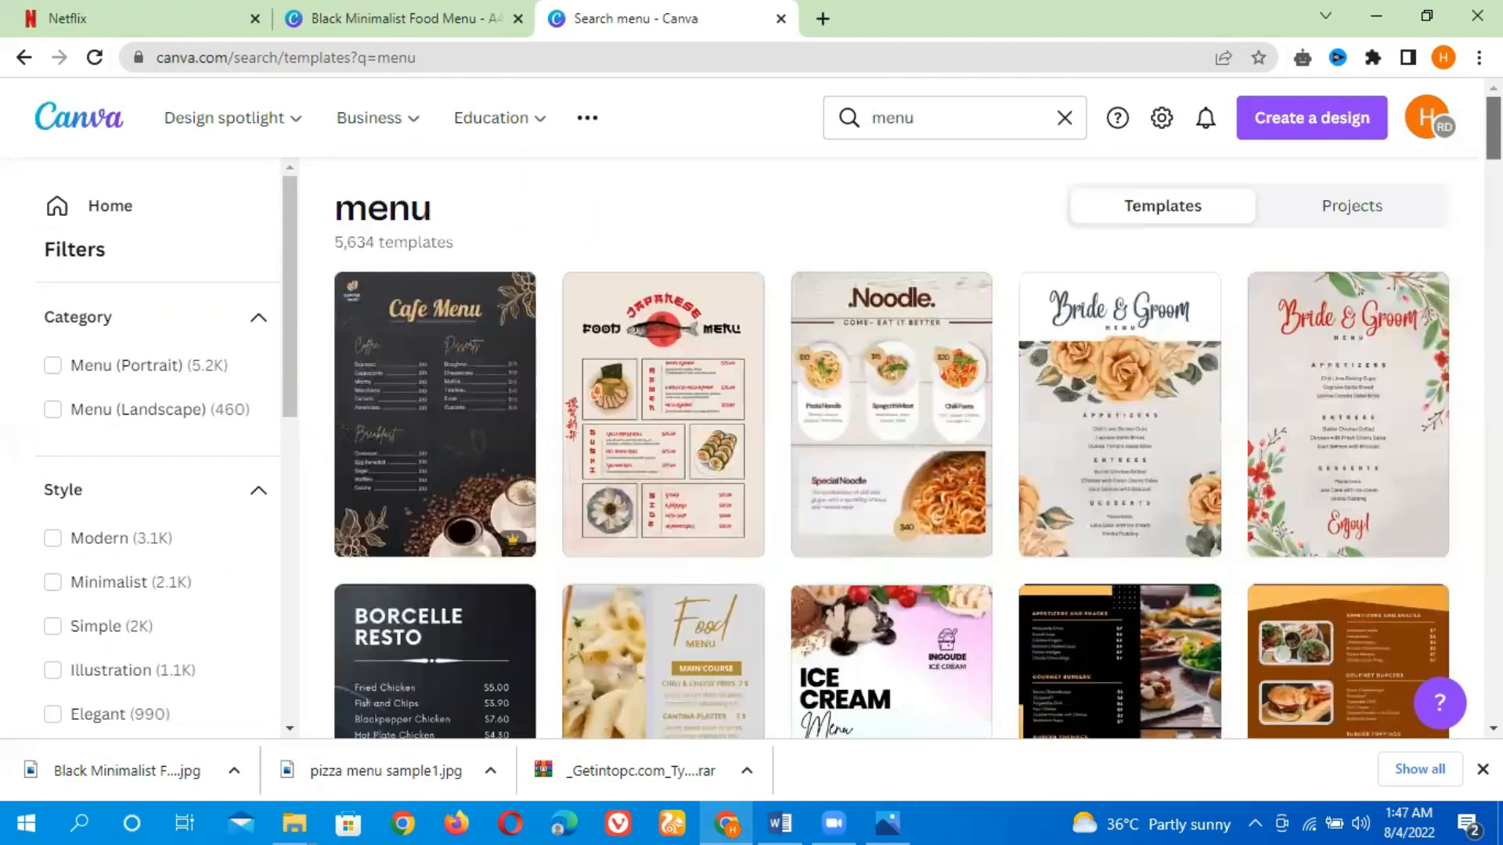
pyautogui.scroll(-2, 892, 446)
pyautogui.scroll(-4, 893, 446)
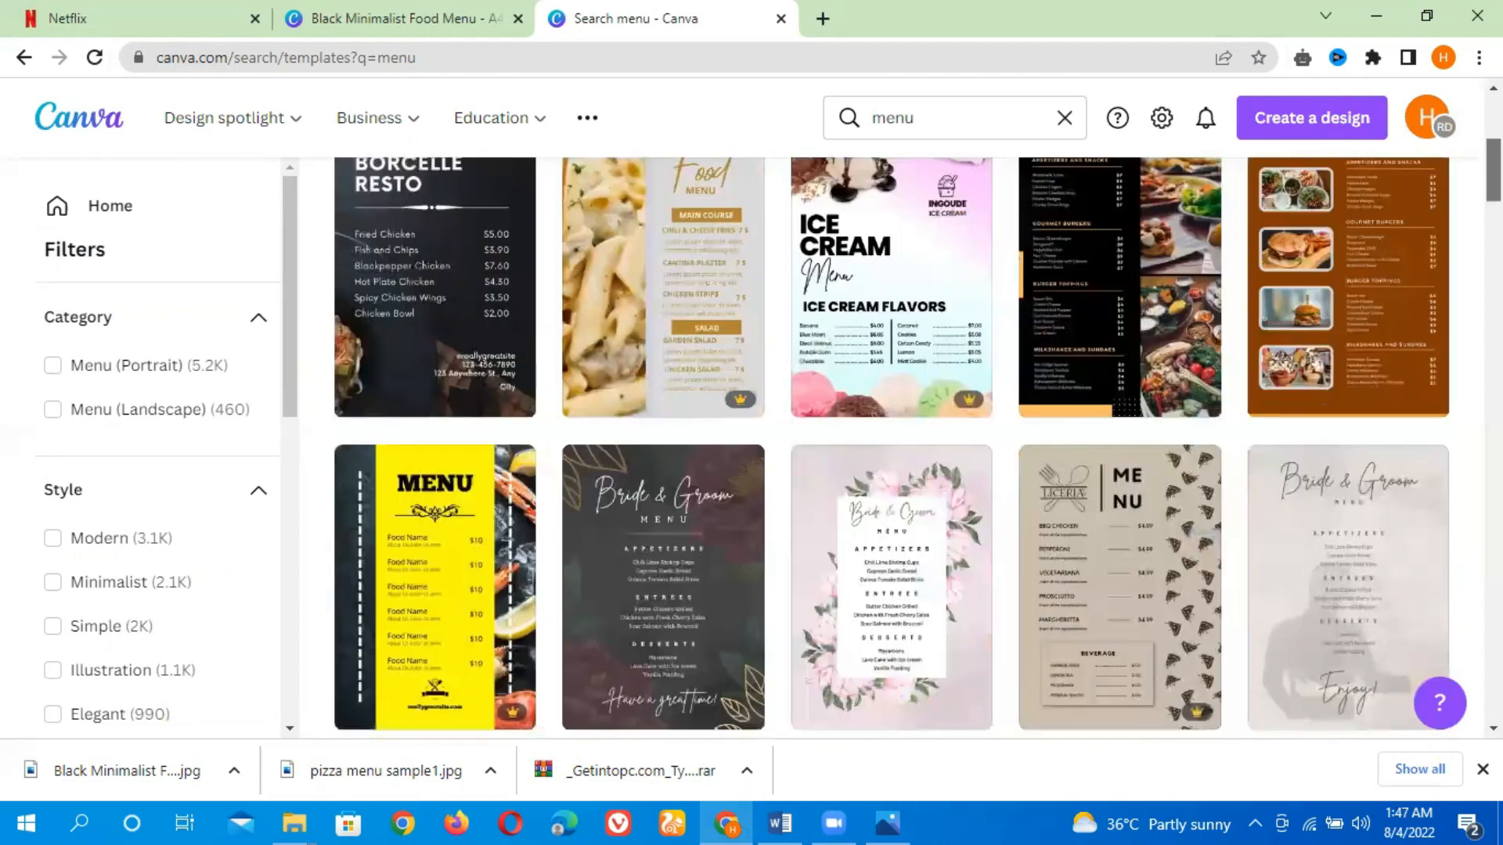
pyautogui.scroll(-12, 892, 447)
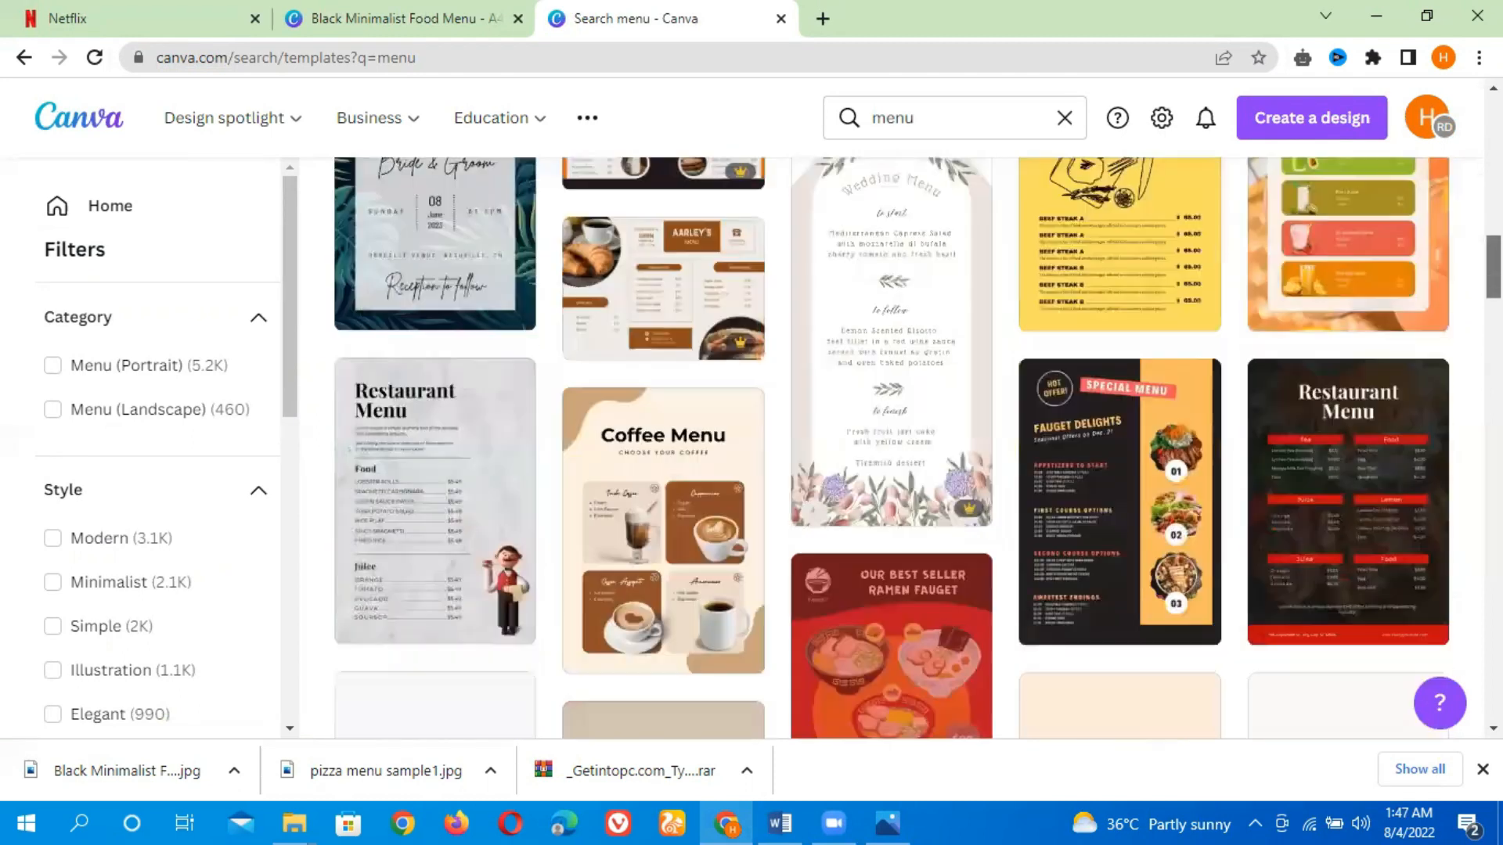
pyautogui.scroll(-9, 893, 446)
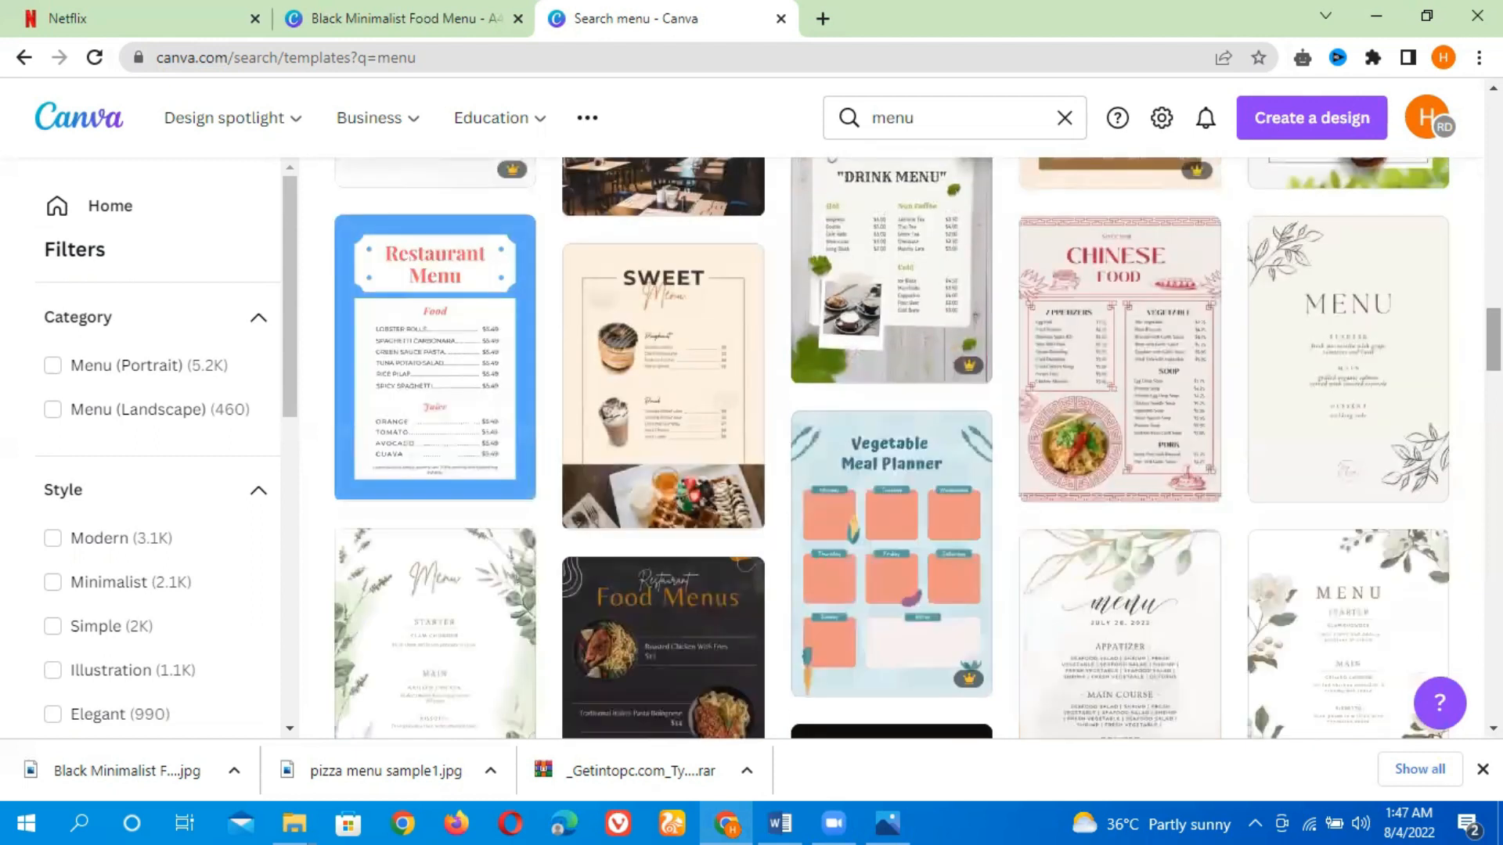
pyautogui.scroll(-13, 892, 446)
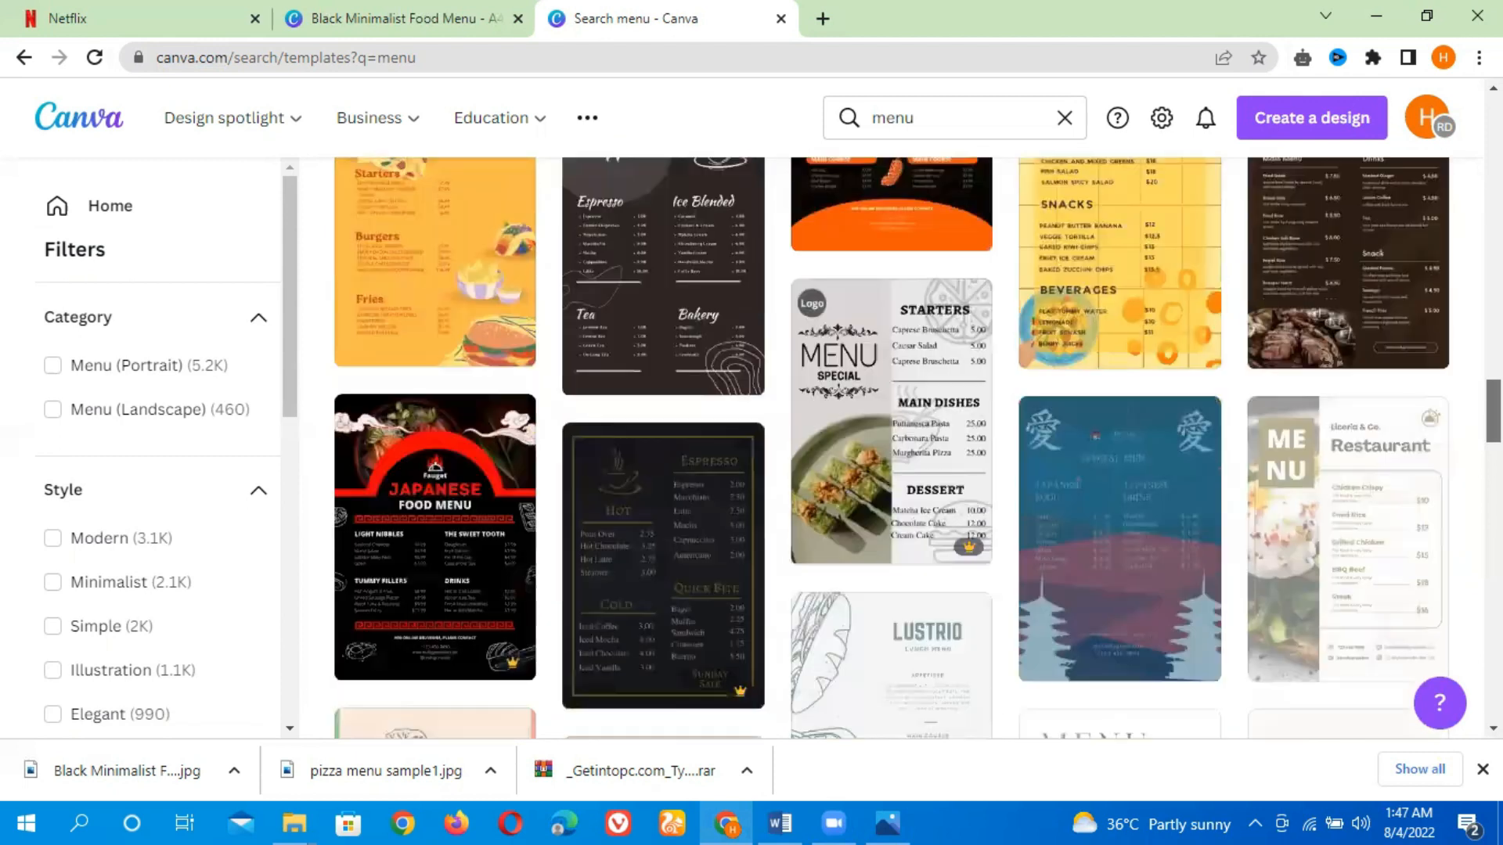
pyautogui.scroll(-4, 892, 446)
pyautogui.scroll(-8, 892, 446)
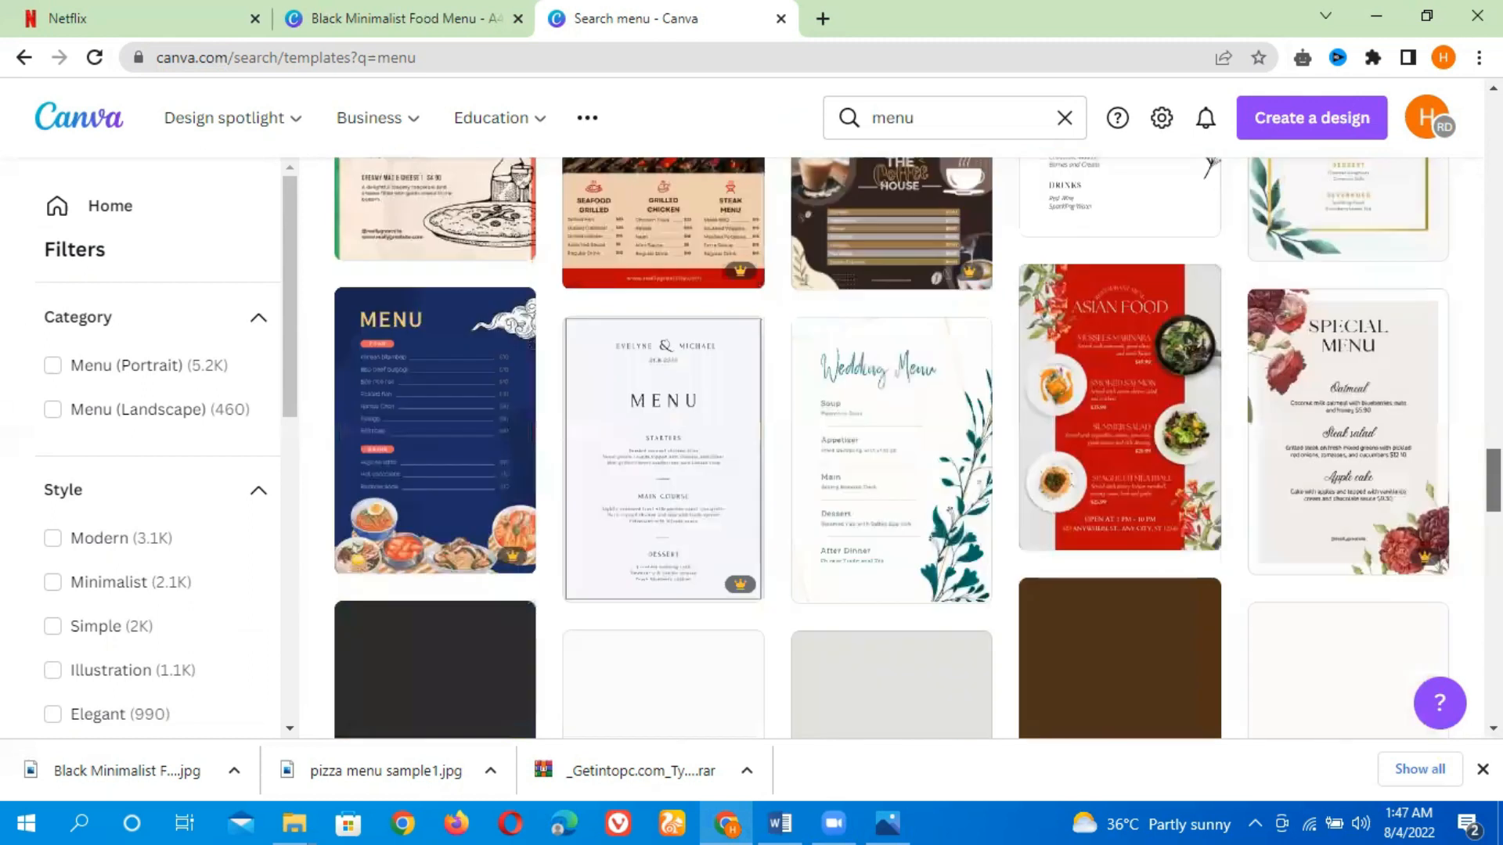
pyautogui.scroll(-5, 893, 446)
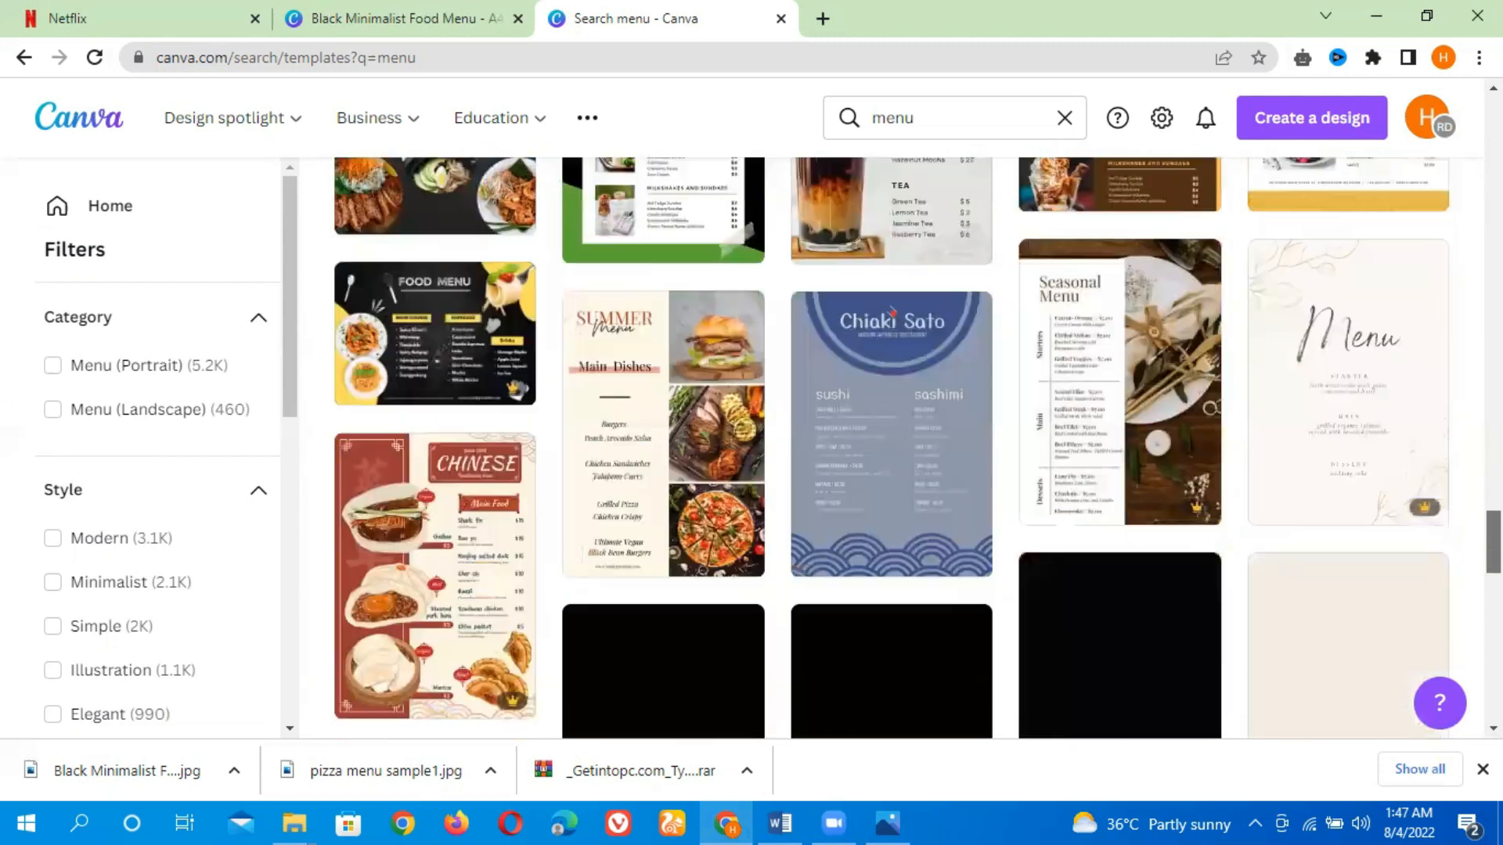
pyautogui.scroll(-7, 892, 446)
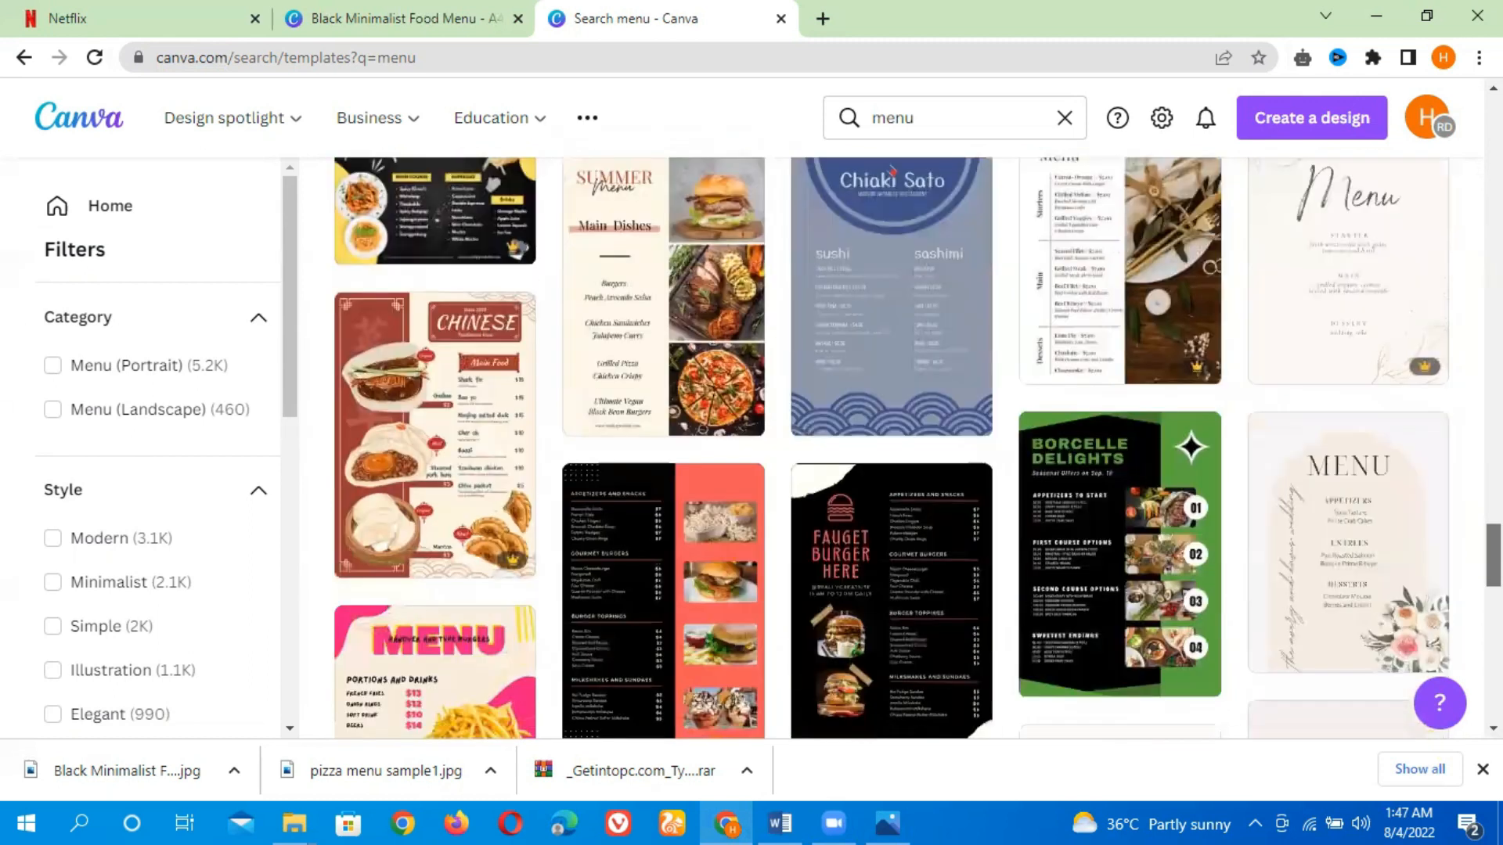
pyautogui.scroll(-5, 892, 447)
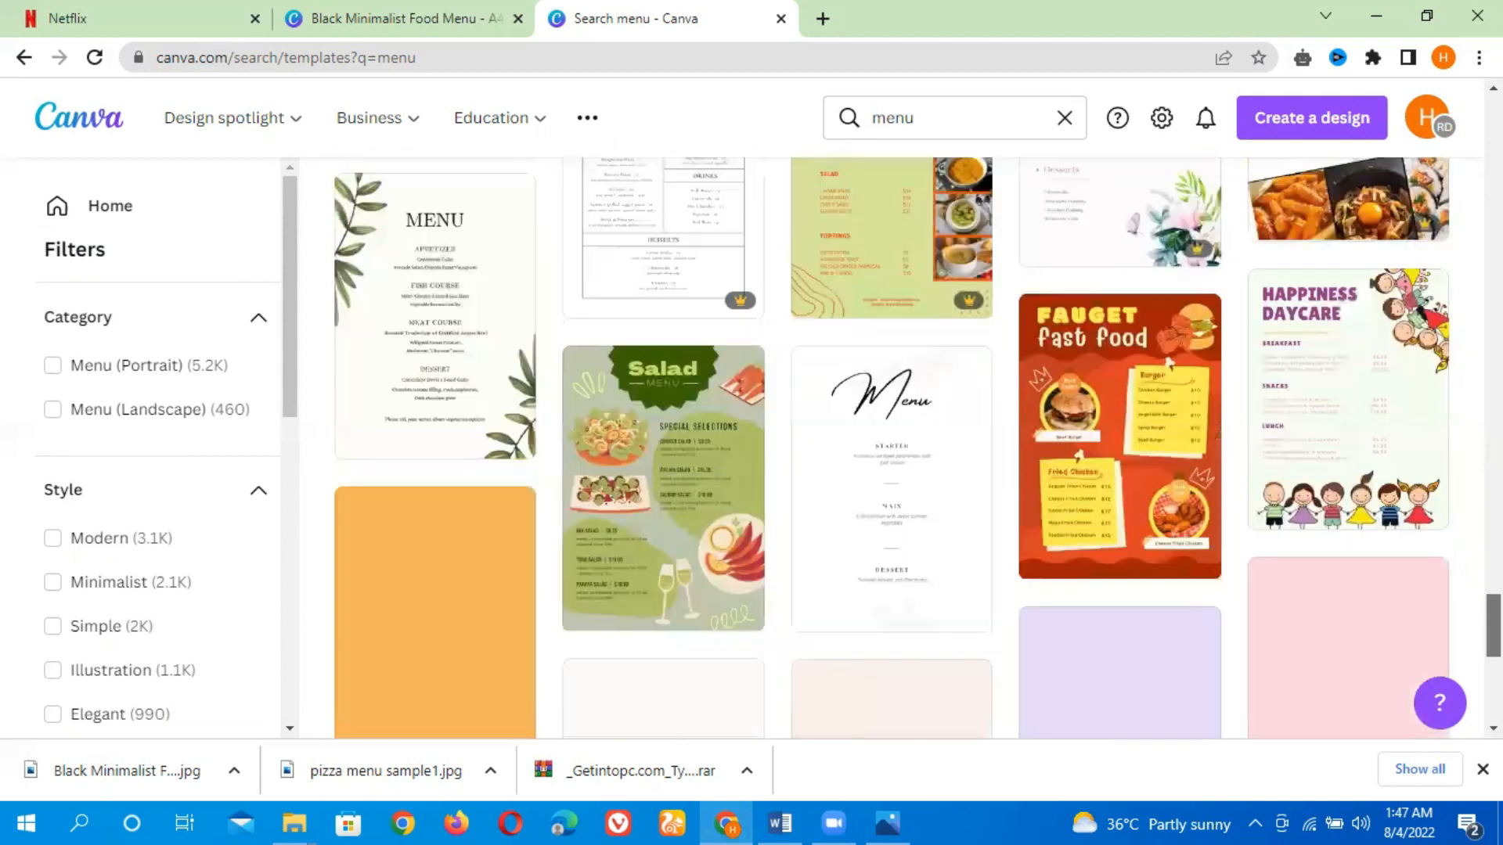
pyautogui.scroll(-9, 892, 446)
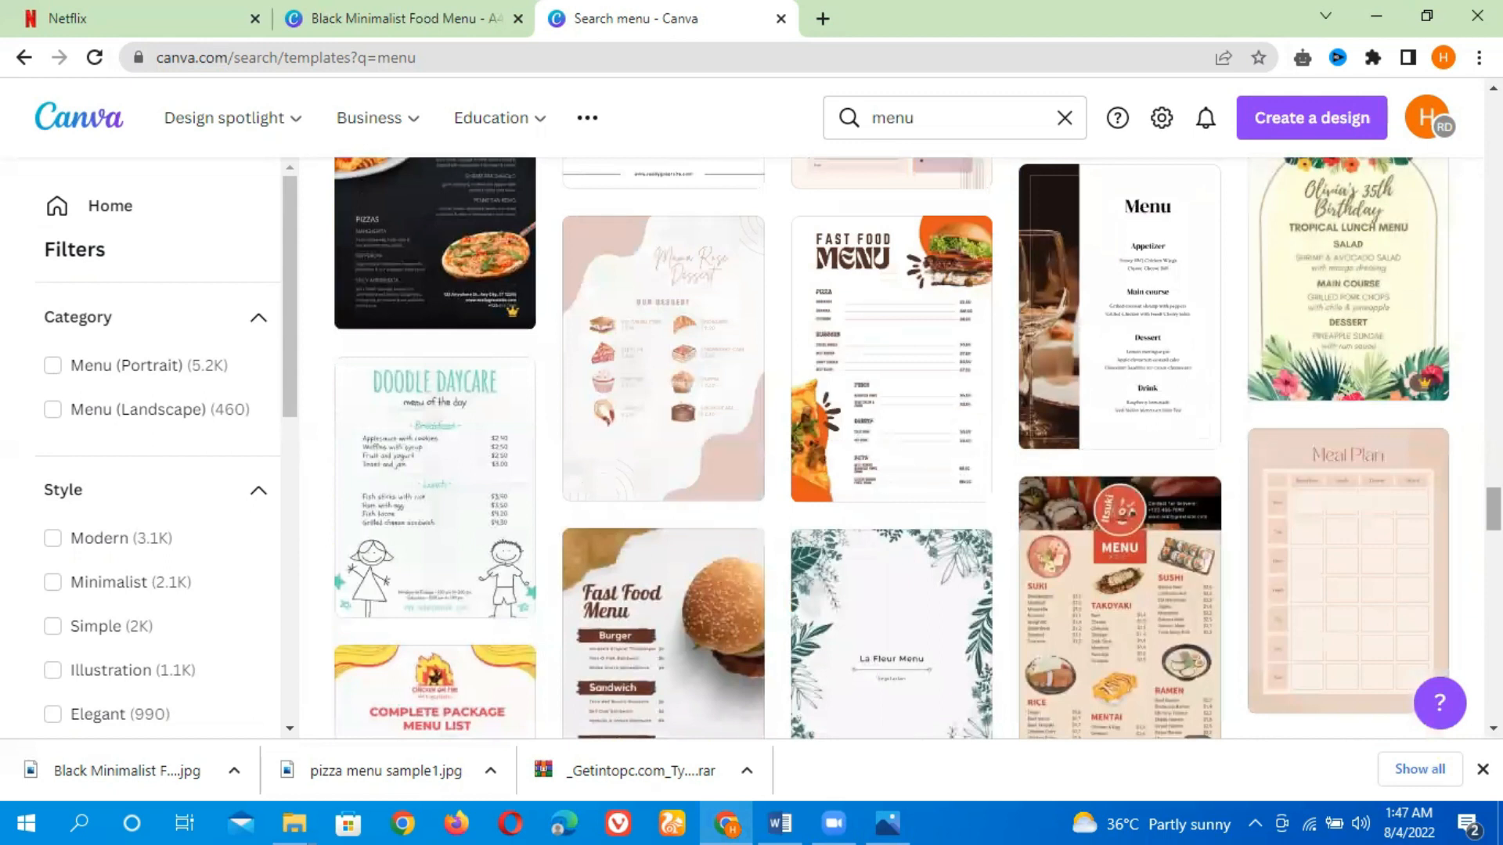
pyautogui.scroll(-8, 892, 446)
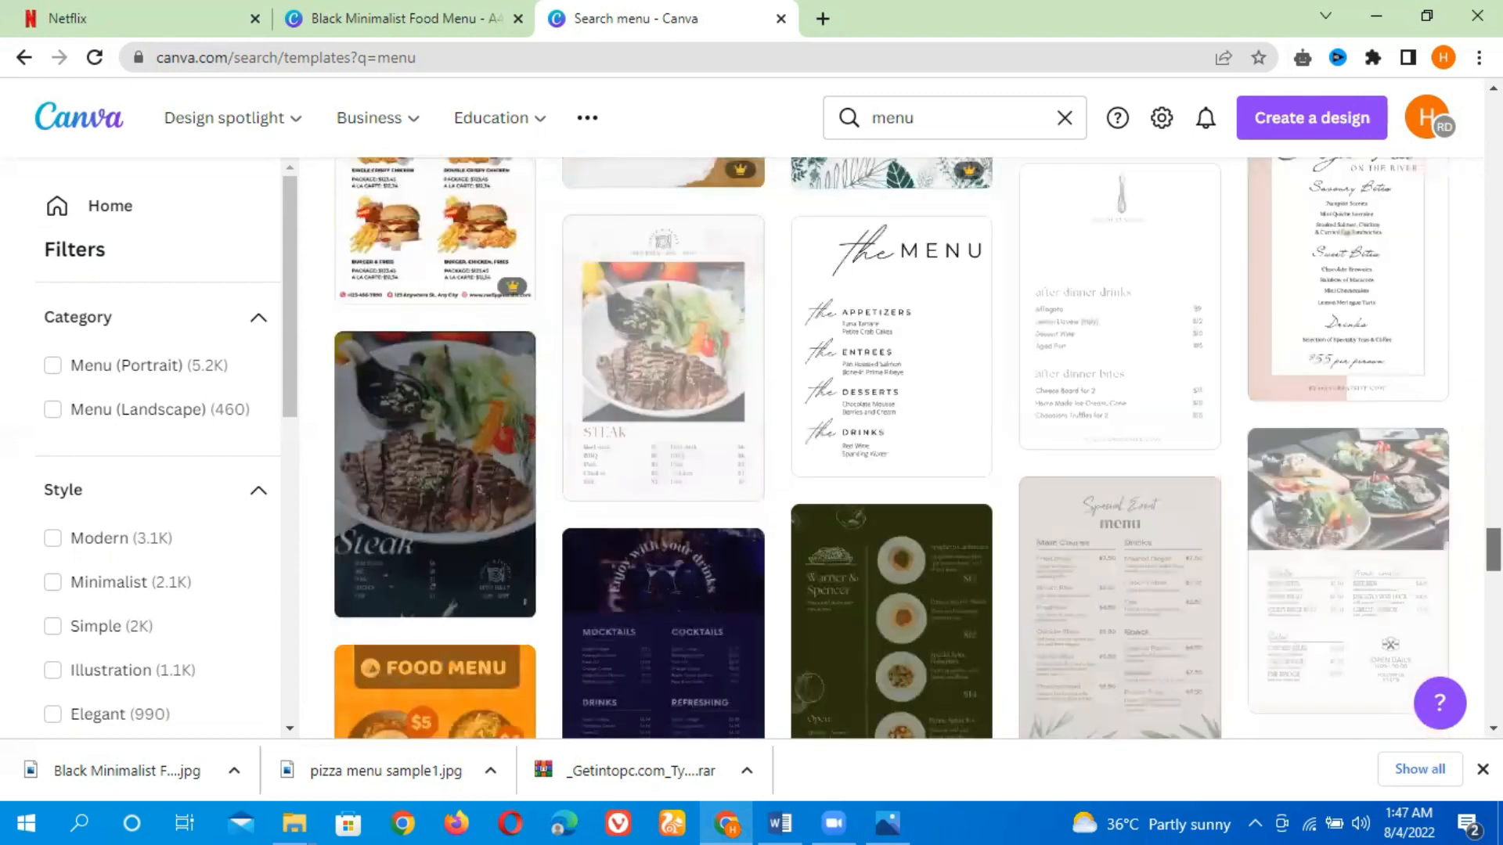
pyautogui.scroll(-5, 893, 446)
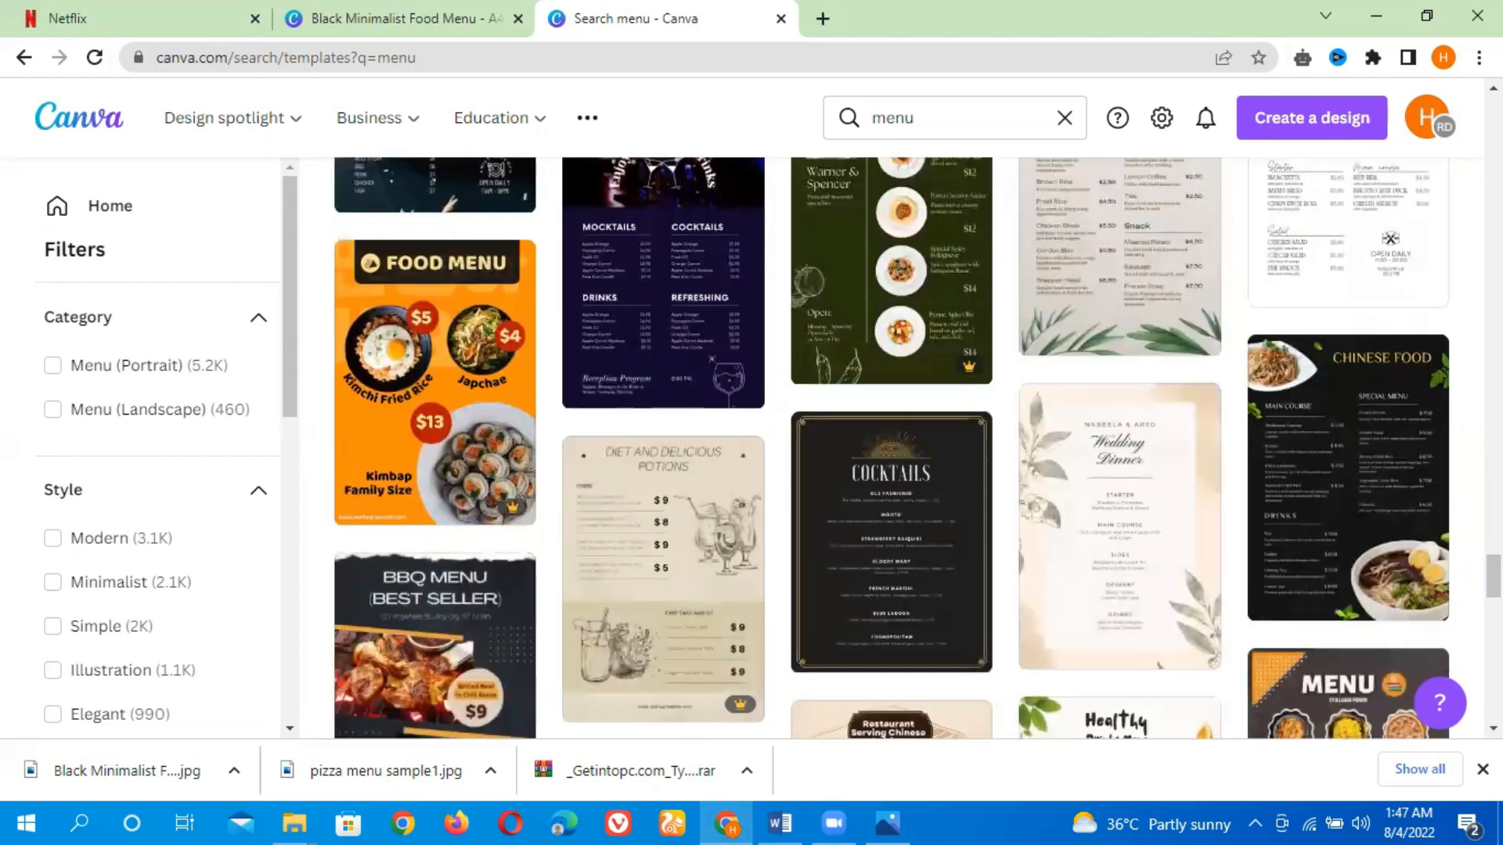
pyautogui.scroll(5, 892, 446)
pyautogui.scroll(-15, 1323, 605)
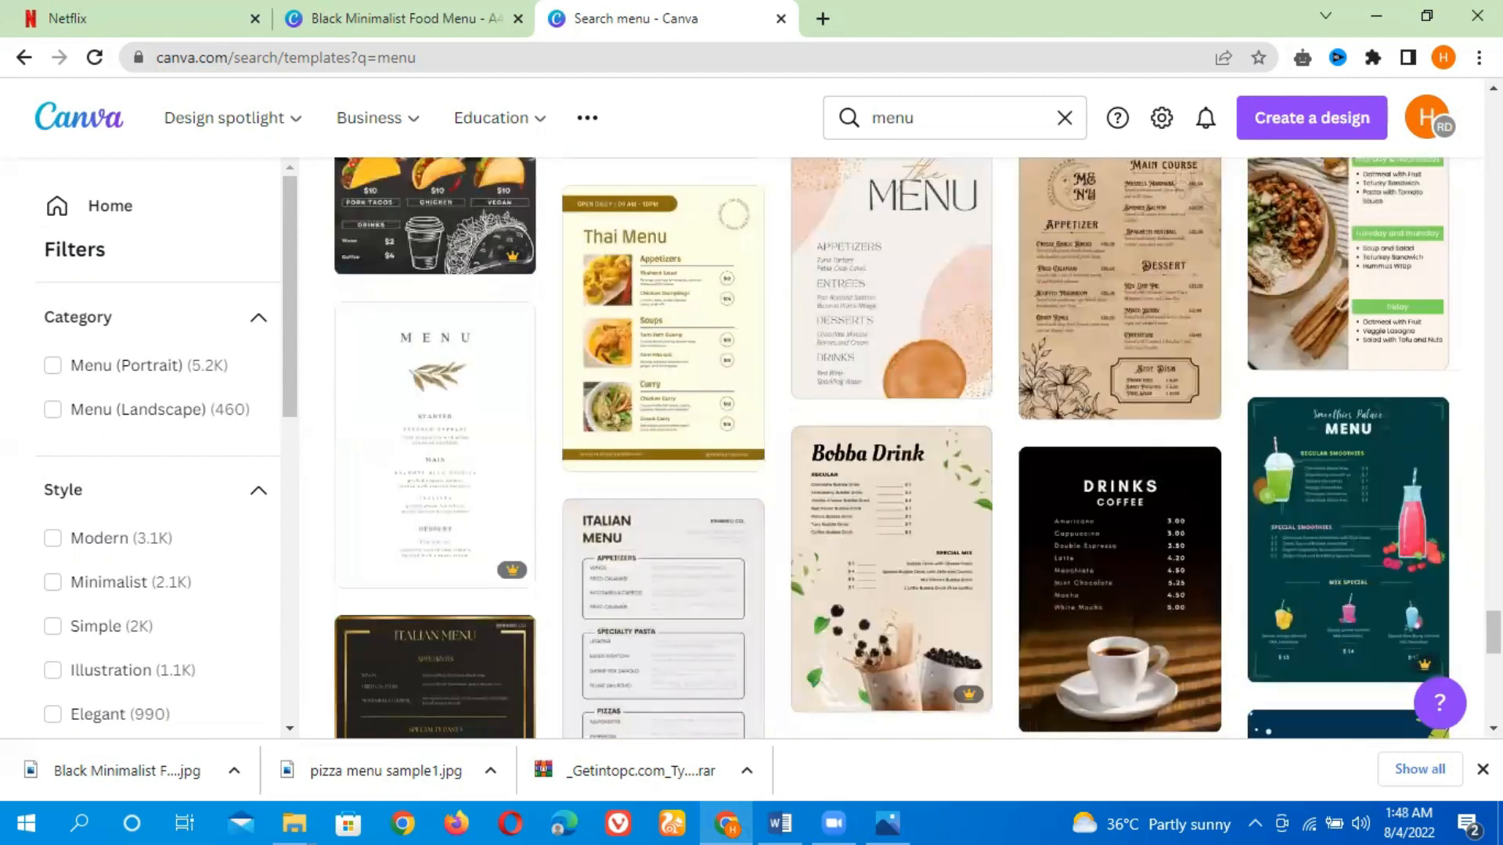
pyautogui.scroll(7, 593, 695)
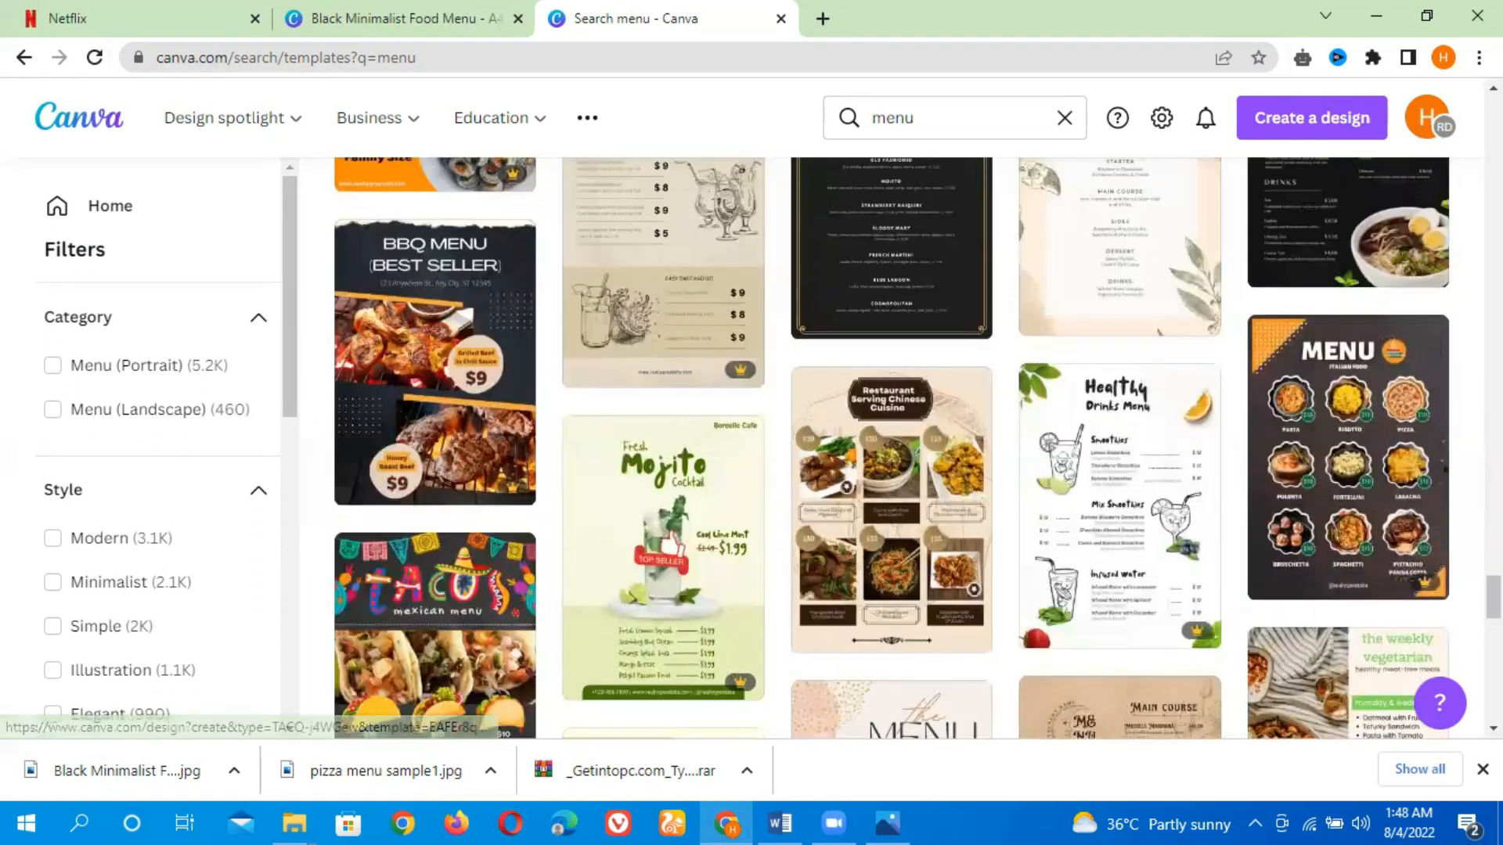
pyautogui.scroll(-6, 1494, 599)
pyautogui.scroll(-9, 919, 447)
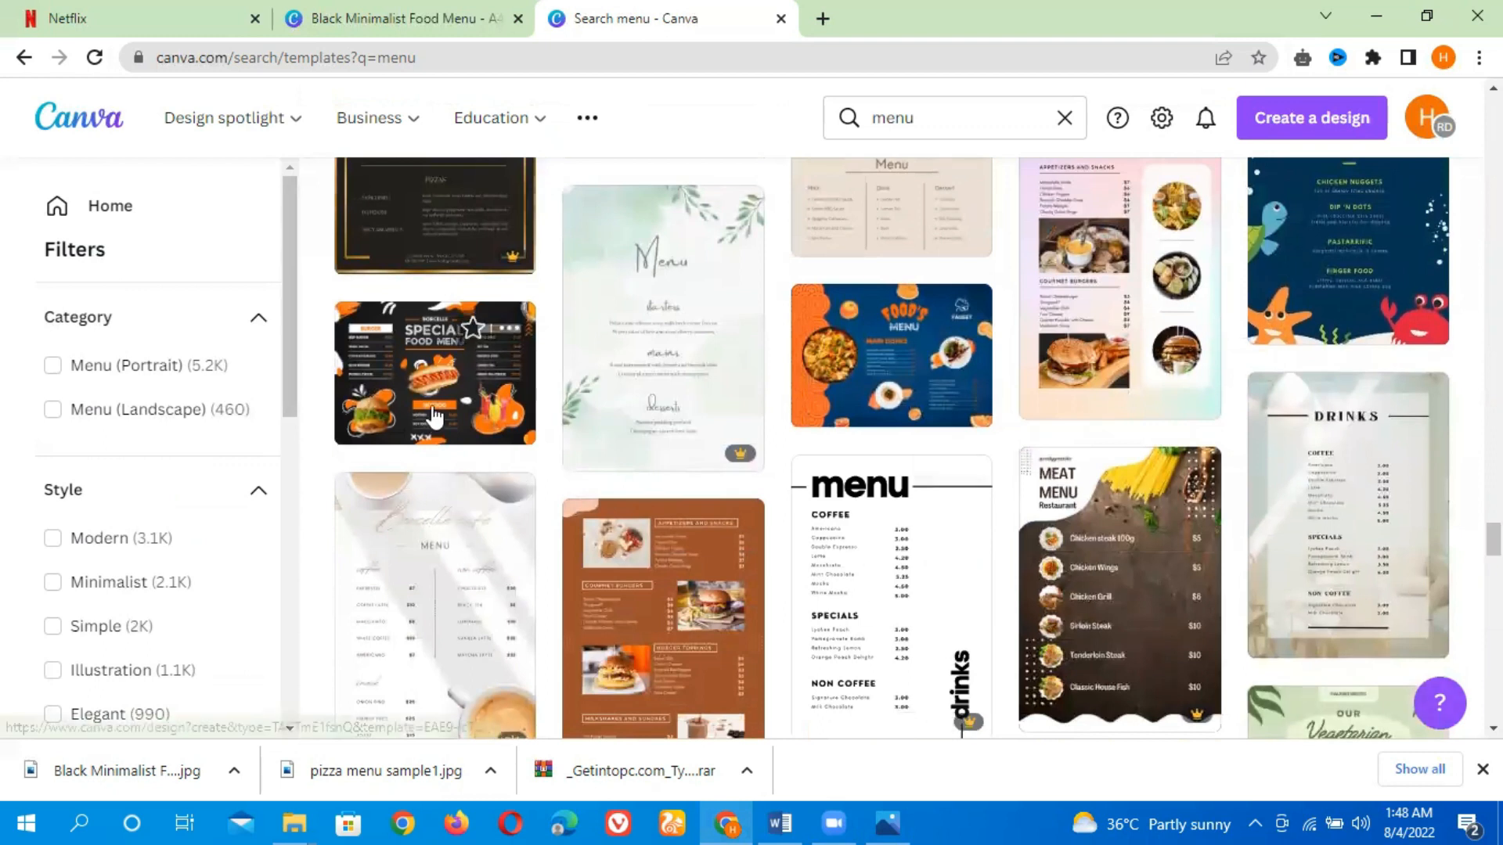
pyautogui.click(432, 415)
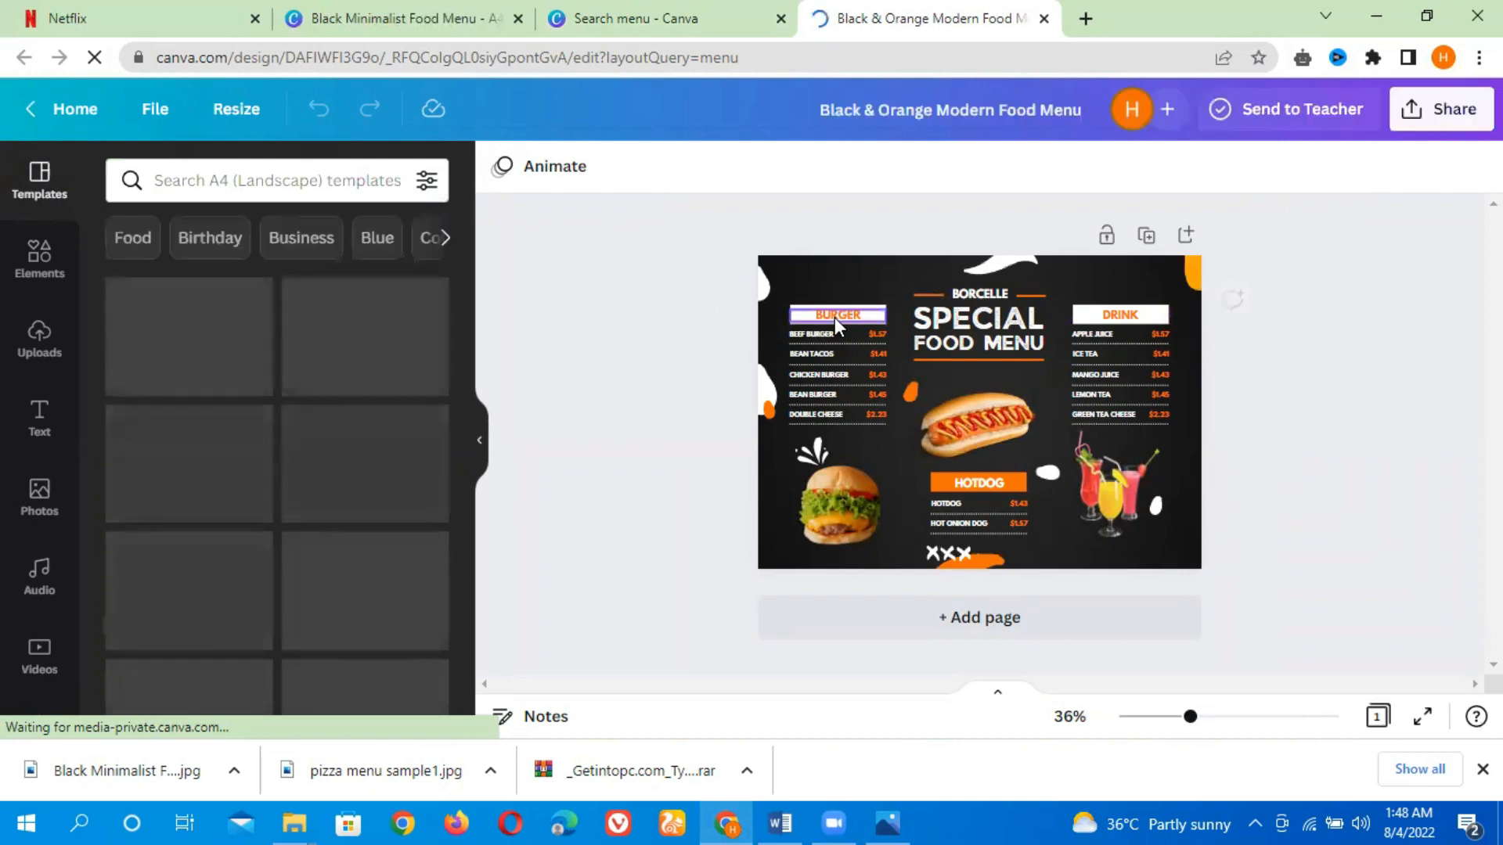
# Change the left column heading from the burger section to ICE CREAM
pyautogui.click(834, 317)
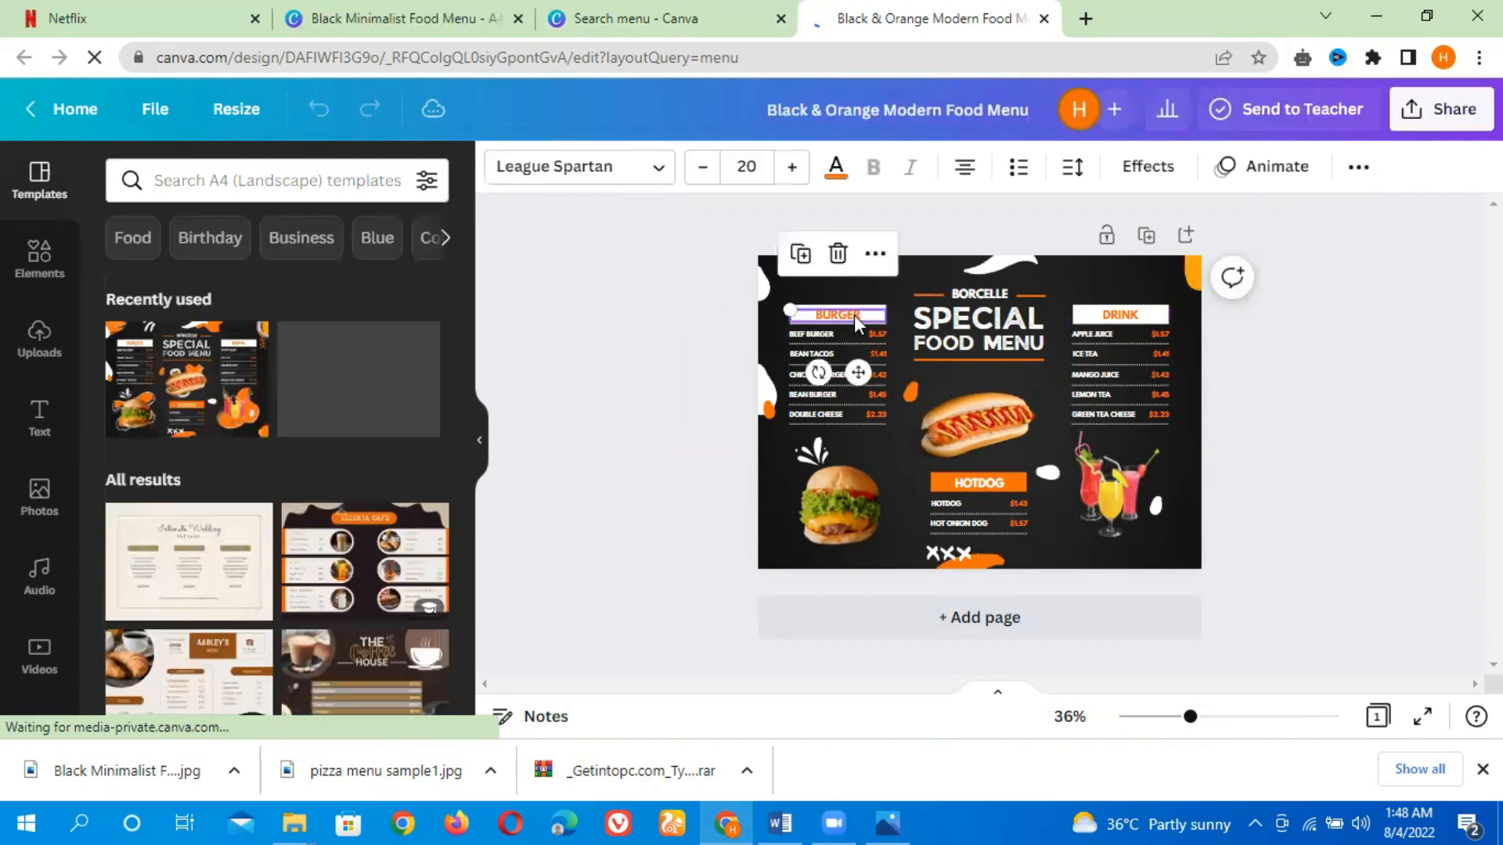
pyautogui.doubleClick(838, 315)
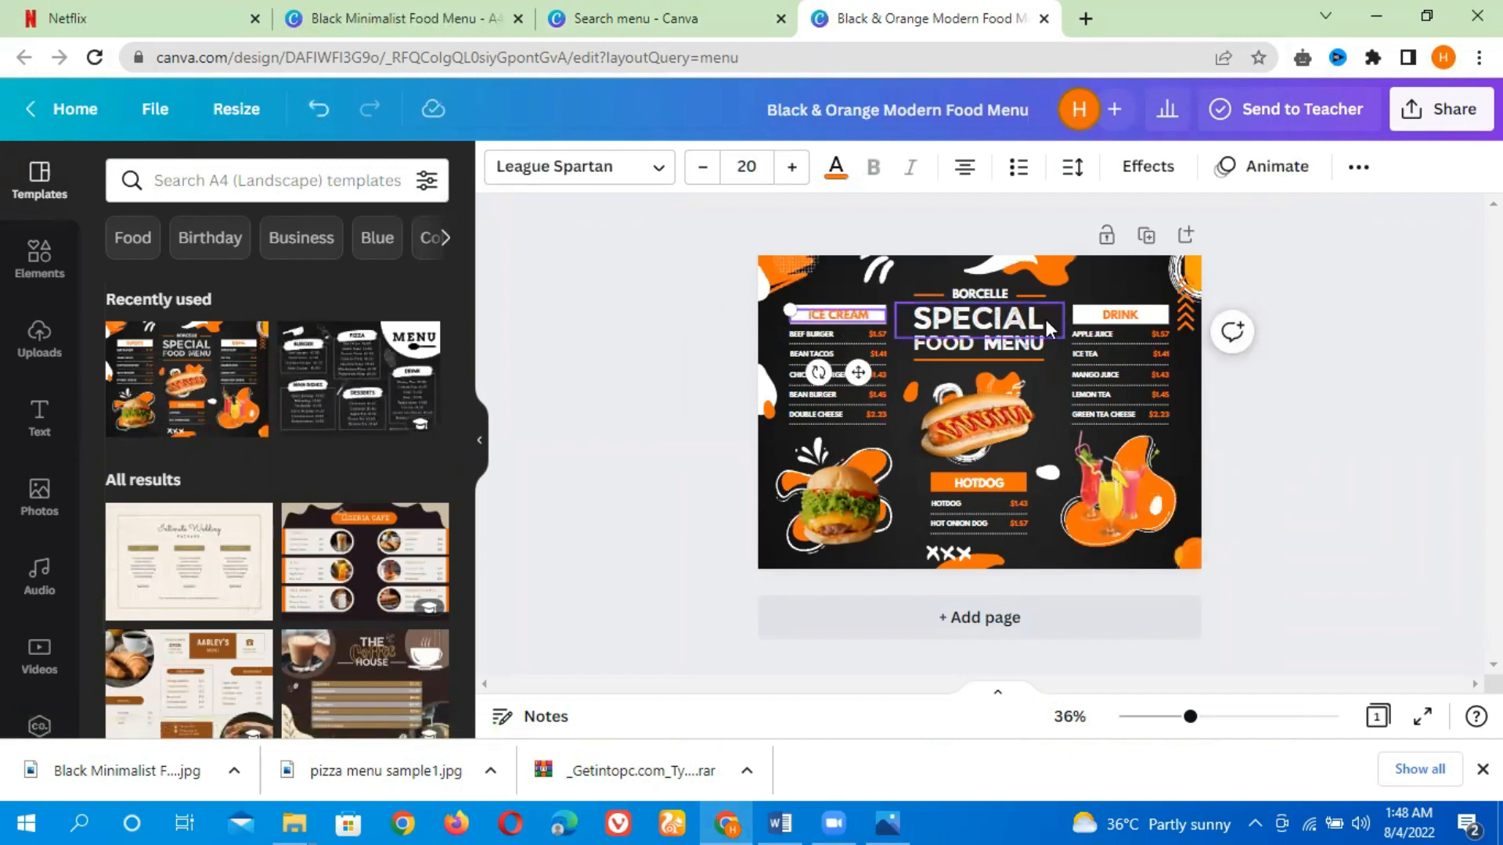
# Change the right column heading to MILSHAKE
pyautogui.doubleClick(1101, 312)
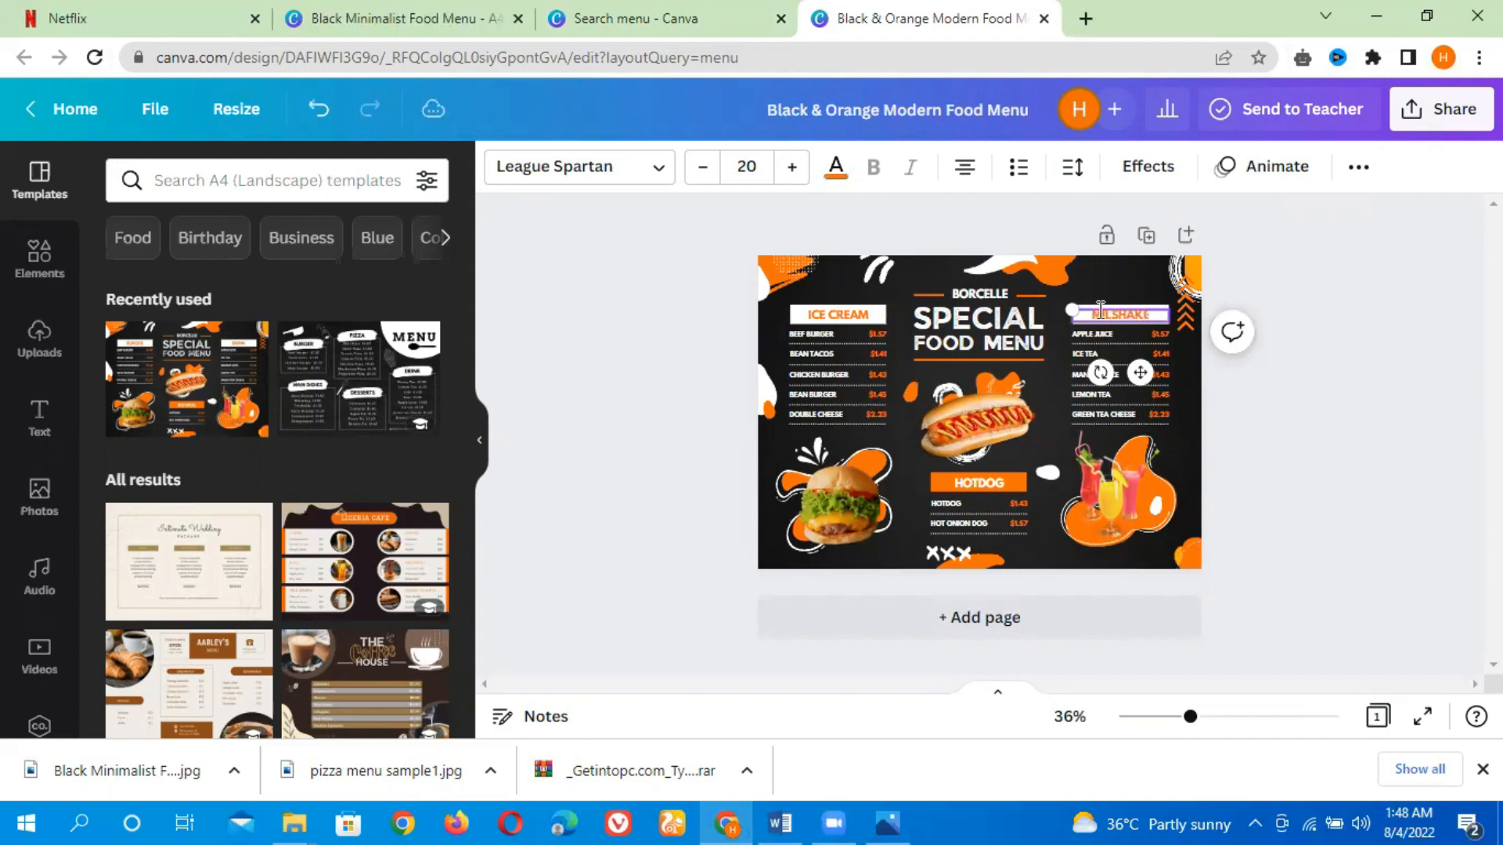
pyautogui.click(1334, 406)
# Replace the SPECIAL title word with HAMMAD
pyautogui.click(980, 302)
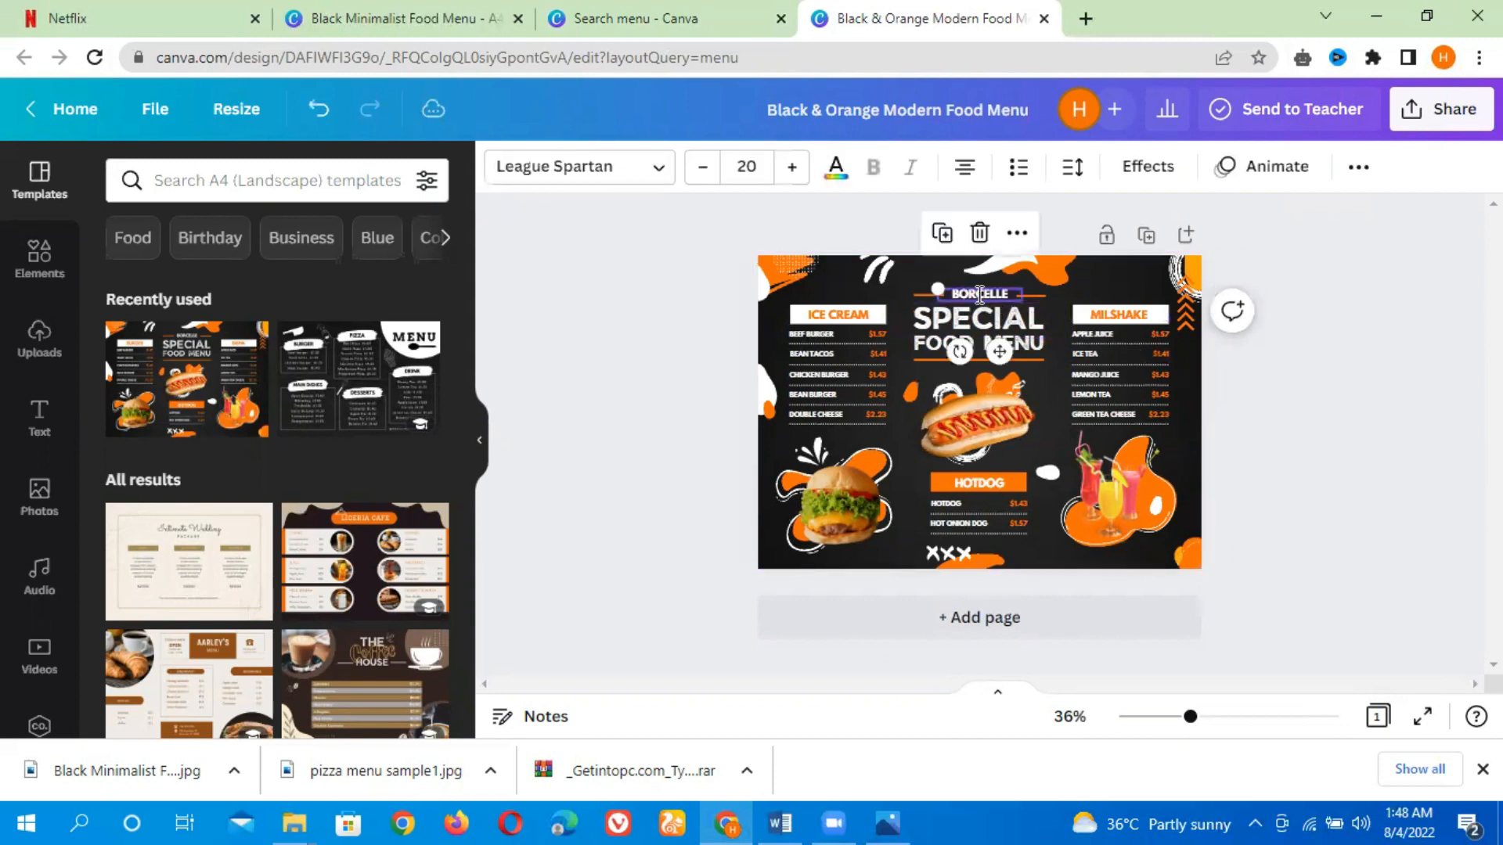
pyautogui.click(1017, 319)
pyautogui.doubleClick(1035, 319)
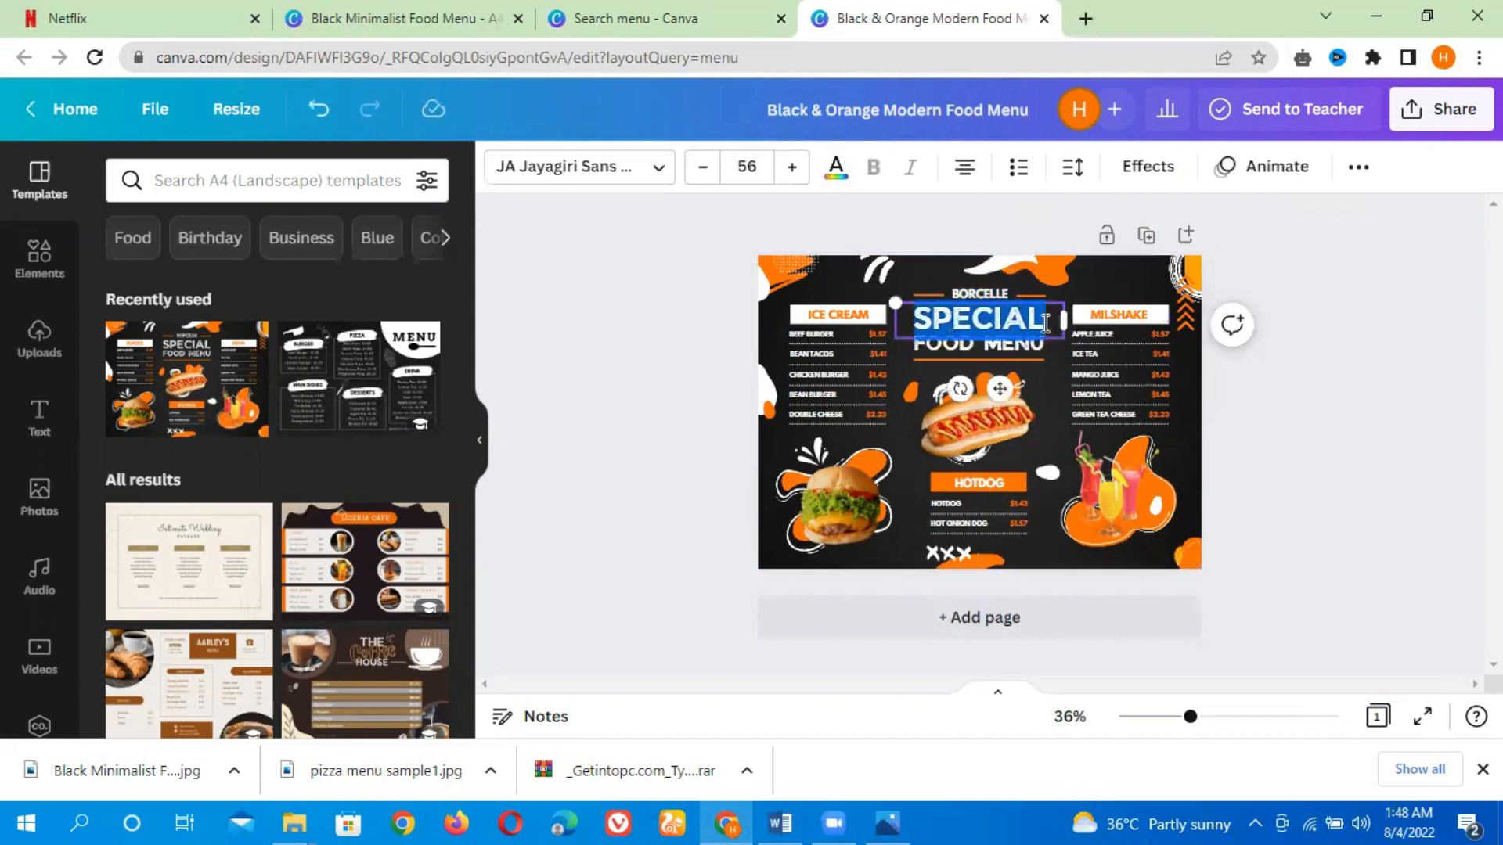
pyautogui.click(984, 324)
pyautogui.doubleClick(984, 324)
pyautogui.write('H')
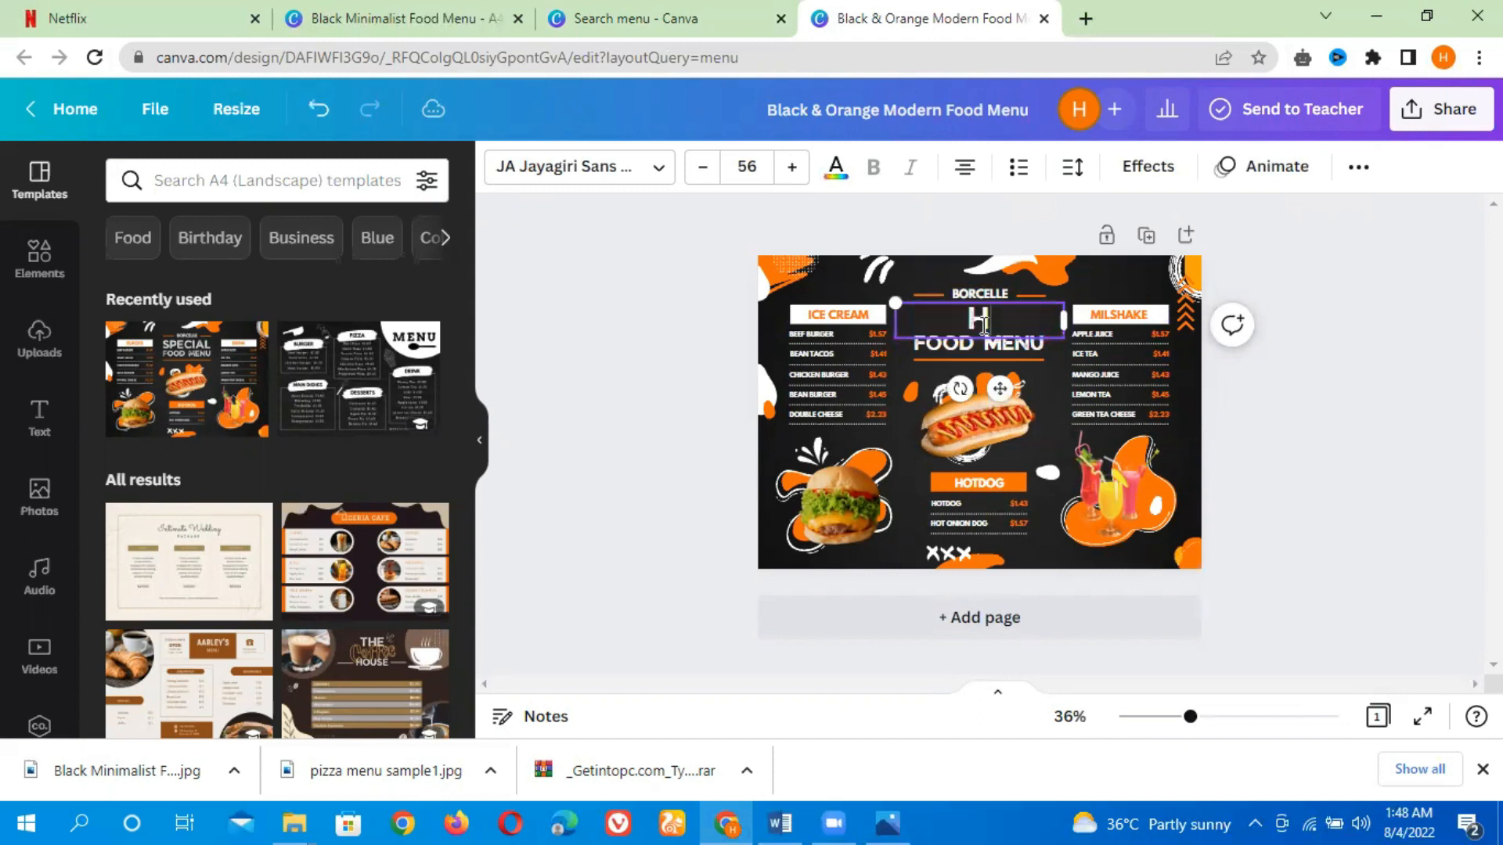
pyautogui.write('AMMAF')
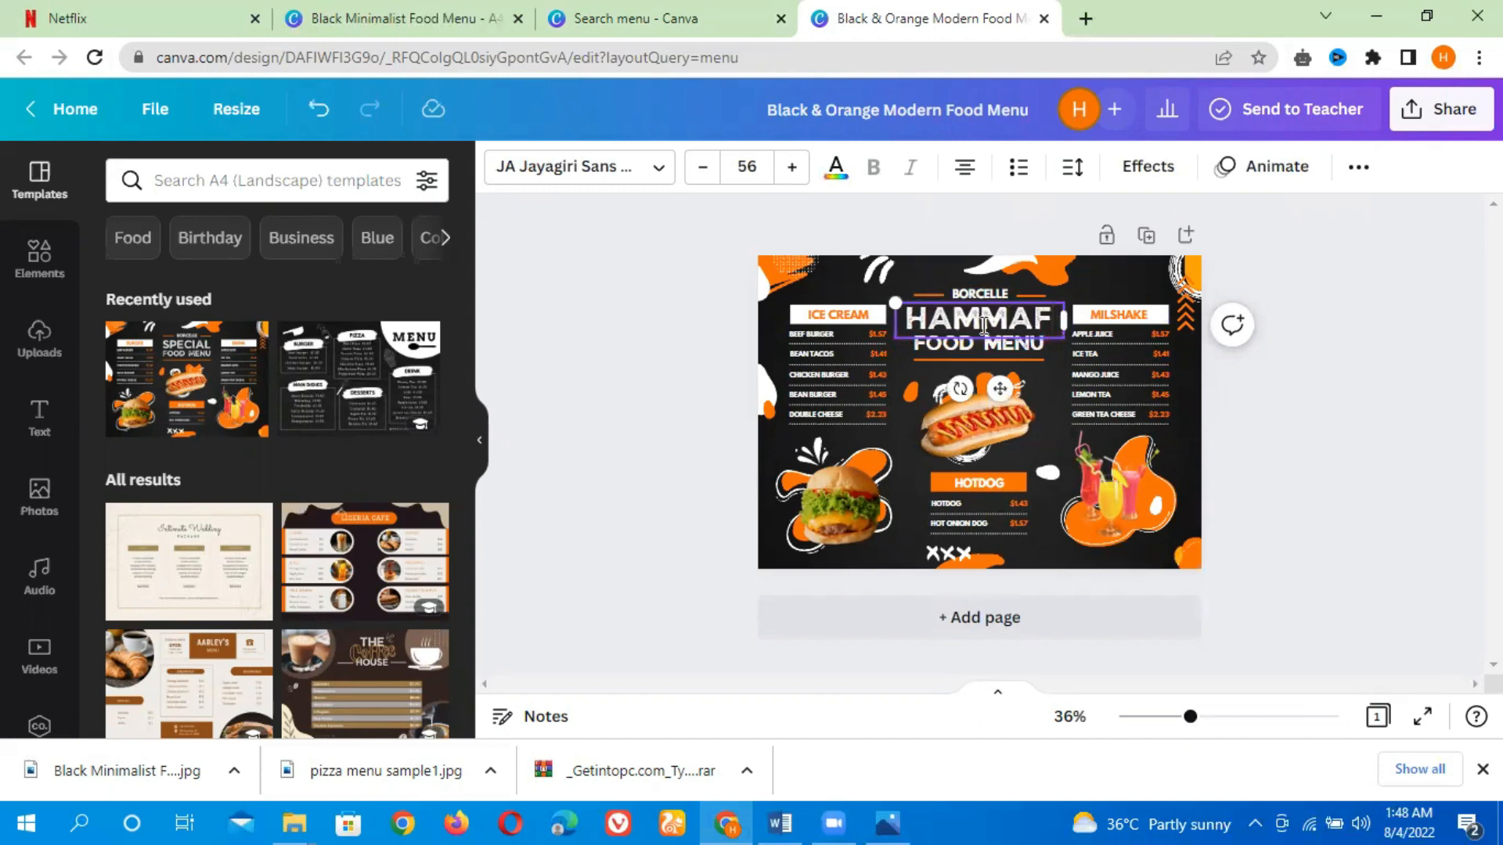
pyautogui.press('BackSpace')
pyautogui.write('D')
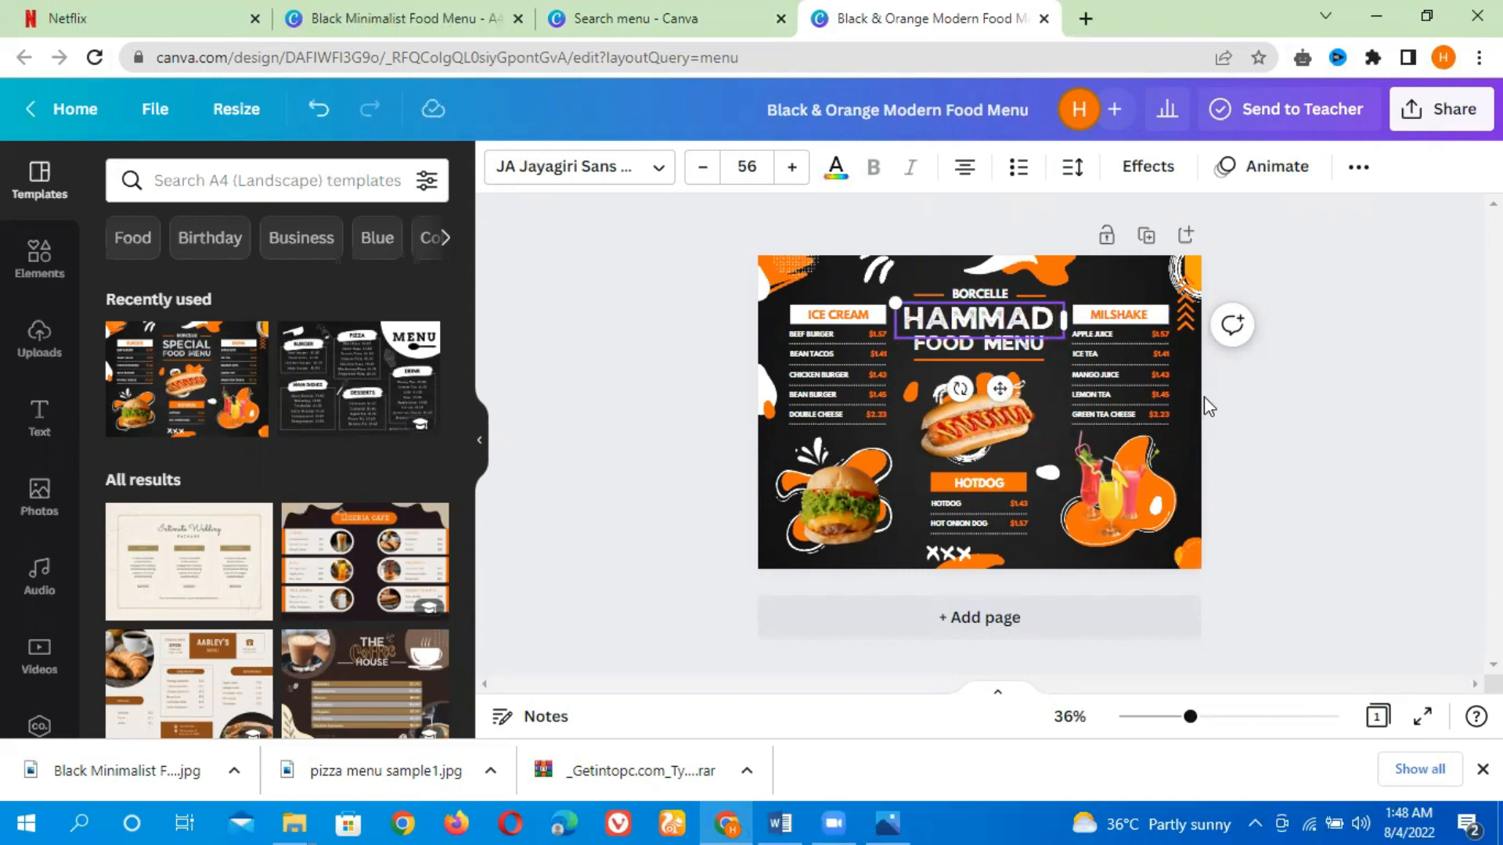
pyautogui.click(1252, 411)
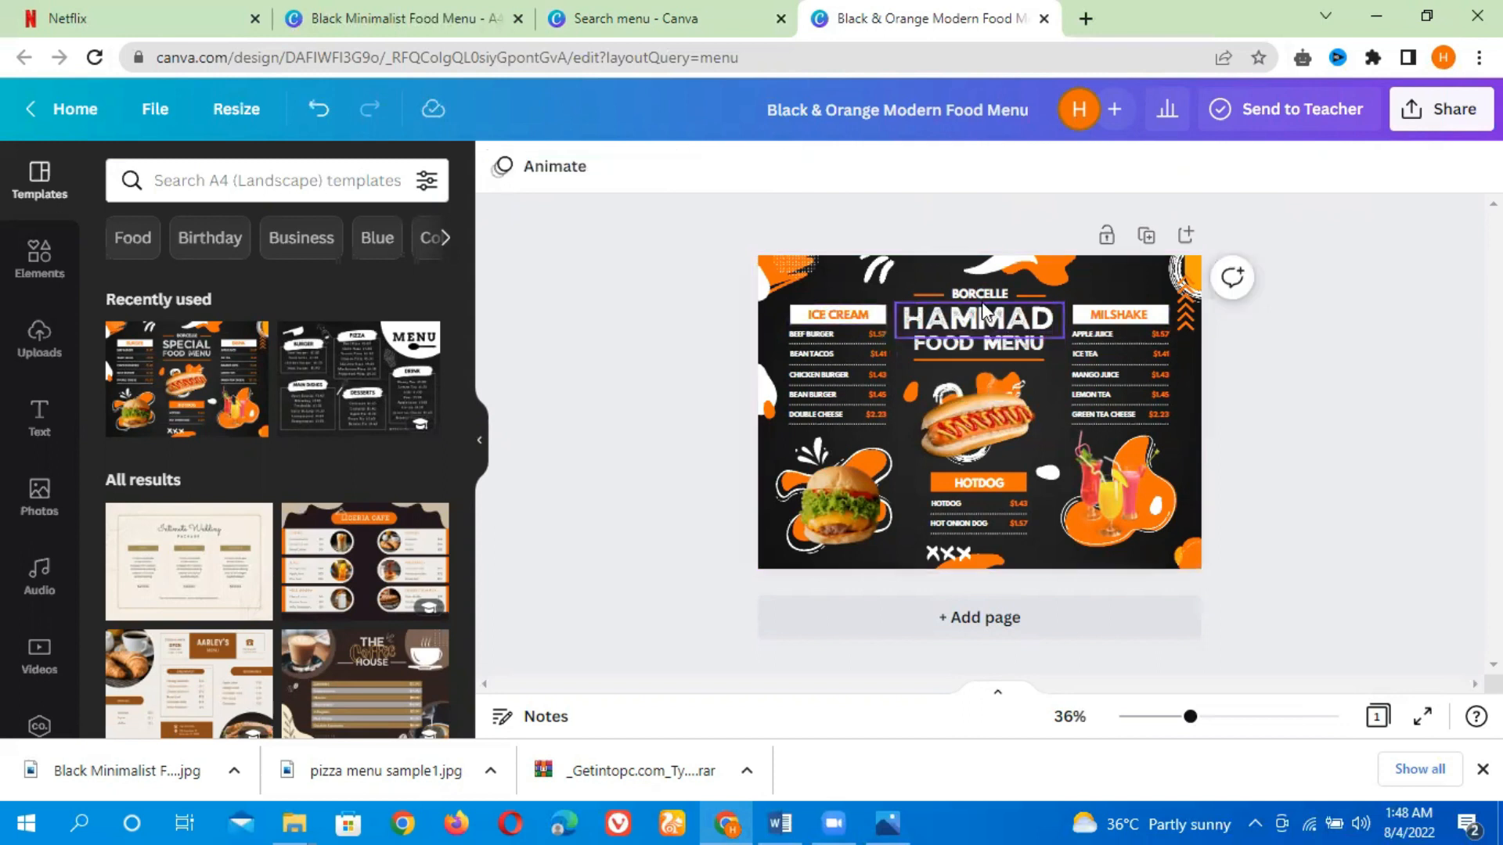
# Remove the burger photo from the menu page
pyautogui.click(830, 504)
pyautogui.moveTo(829, 504); pyautogui.dragTo(603, 516)
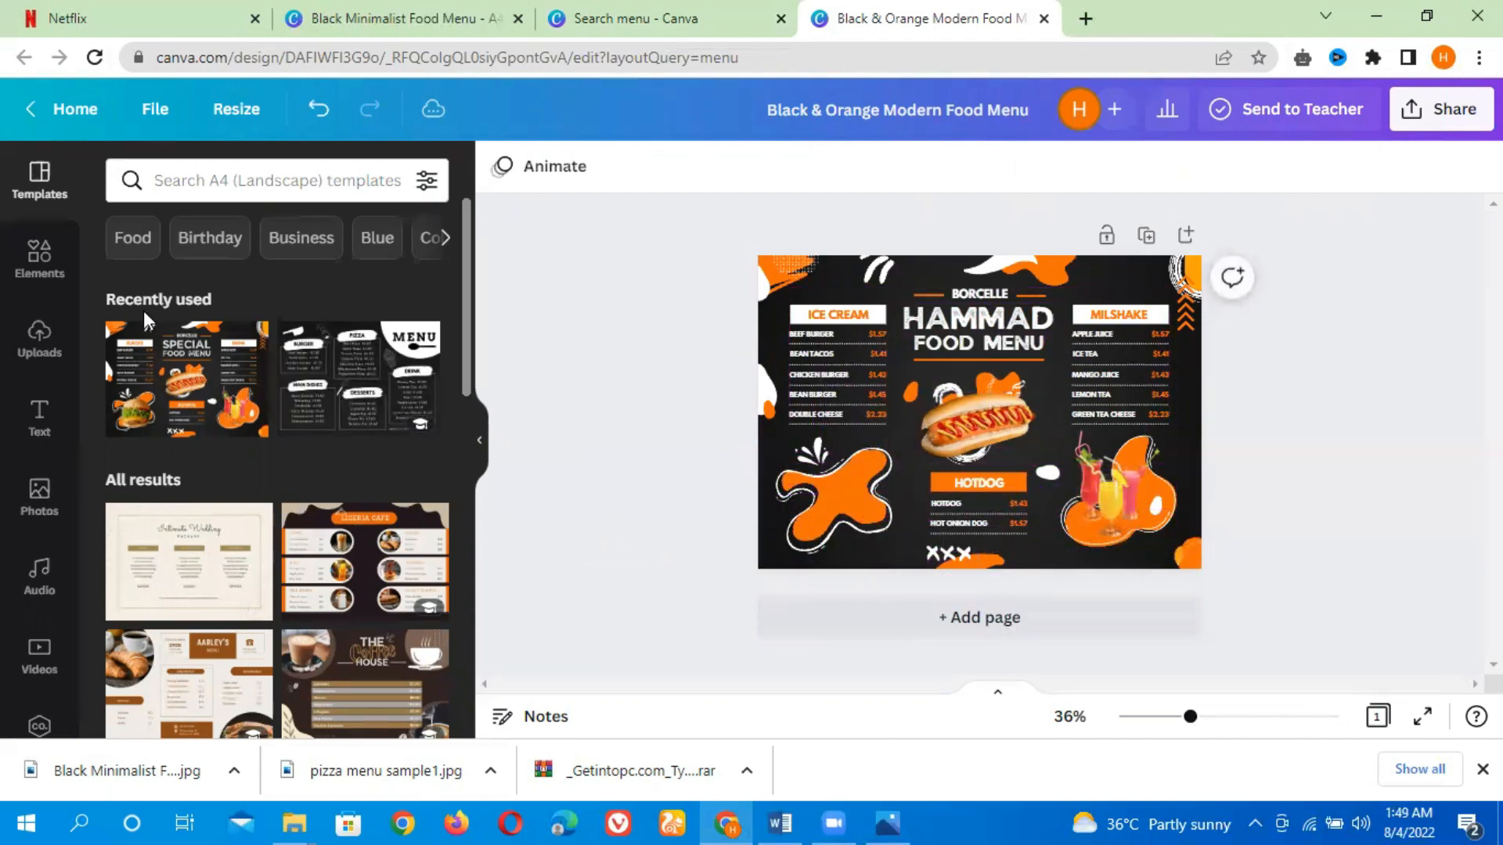
# Search the elements for ice cream and add a sundae graphic, shrinking it onto the lower-left orange splash
pyautogui.click(39, 270)
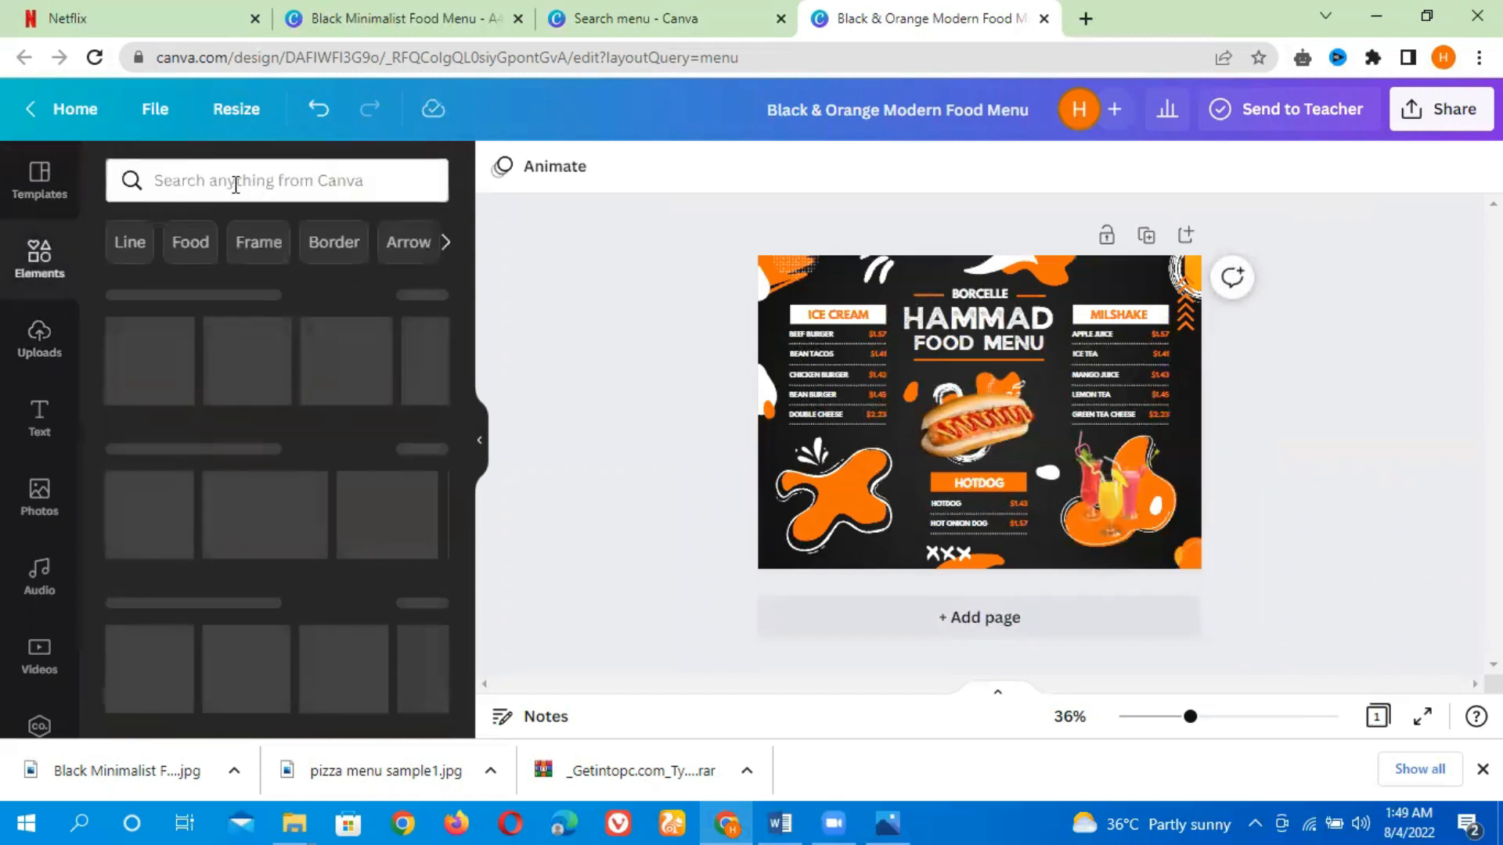
pyautogui.click(235, 182)
pyautogui.write('ice')
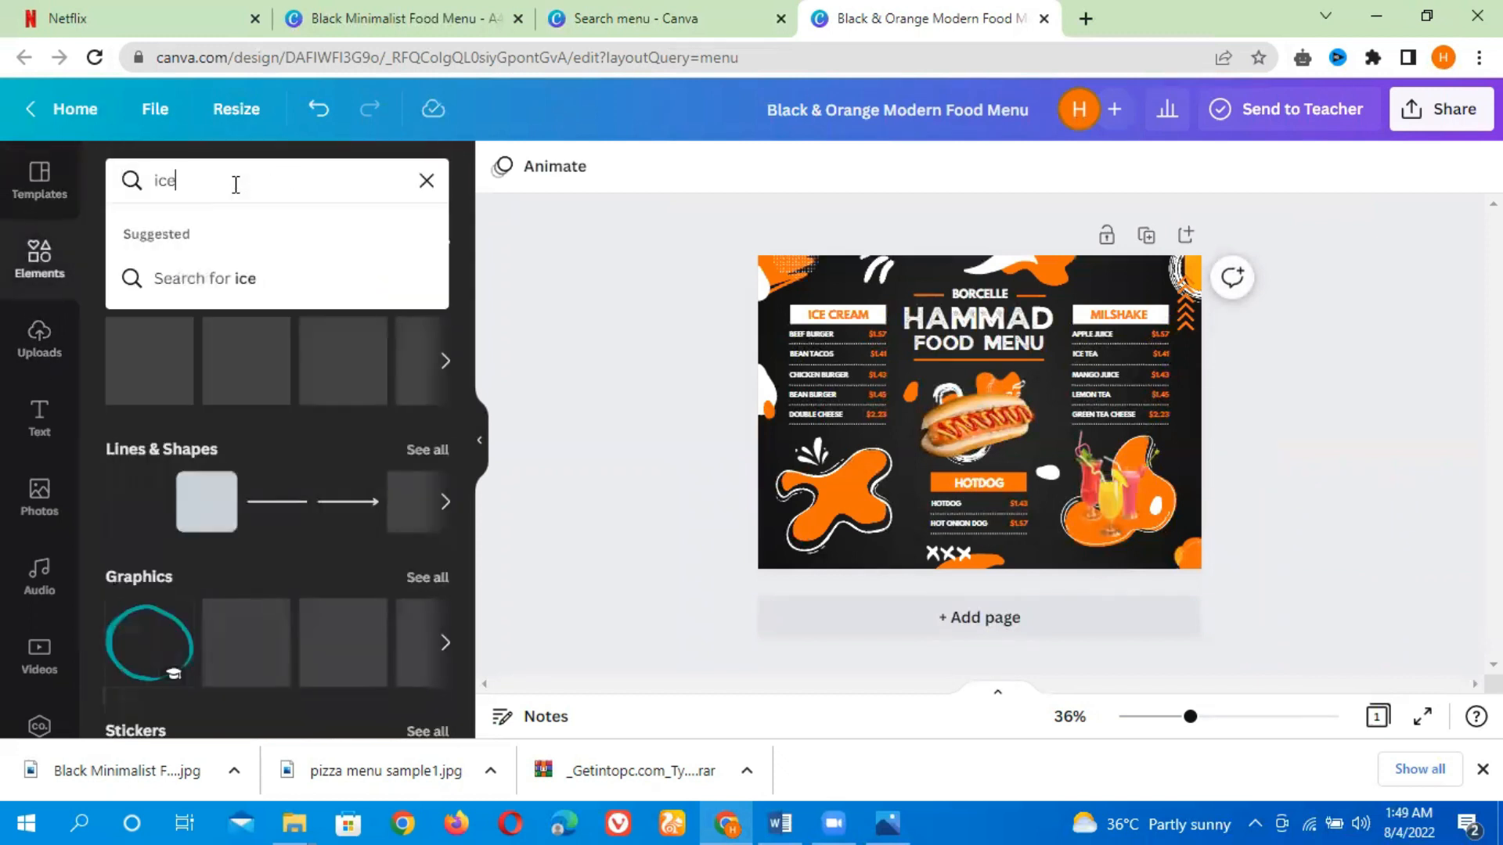
pyautogui.write(' cream')
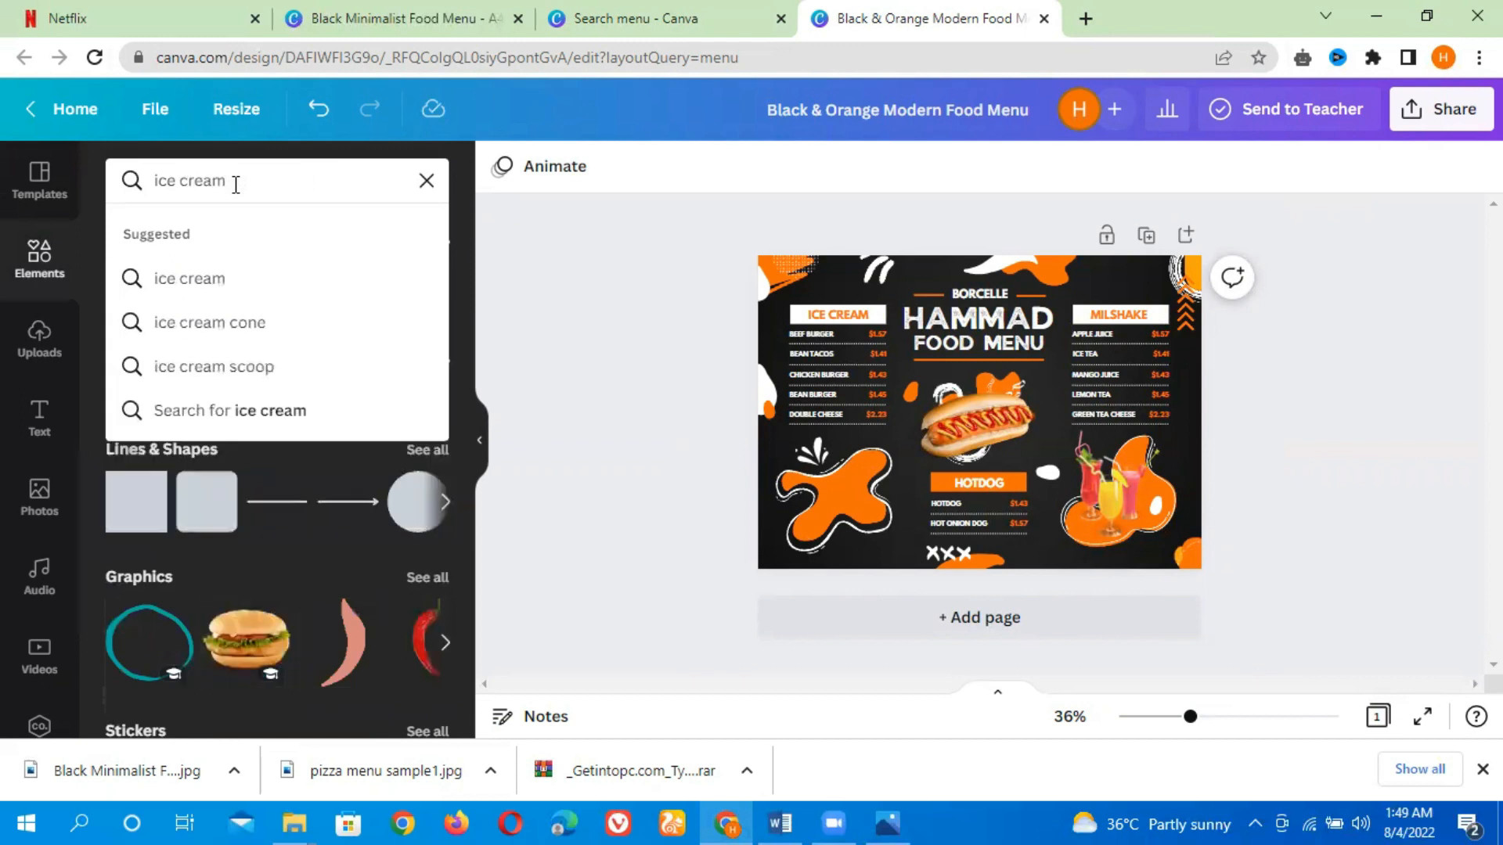
pyautogui.press('Return')
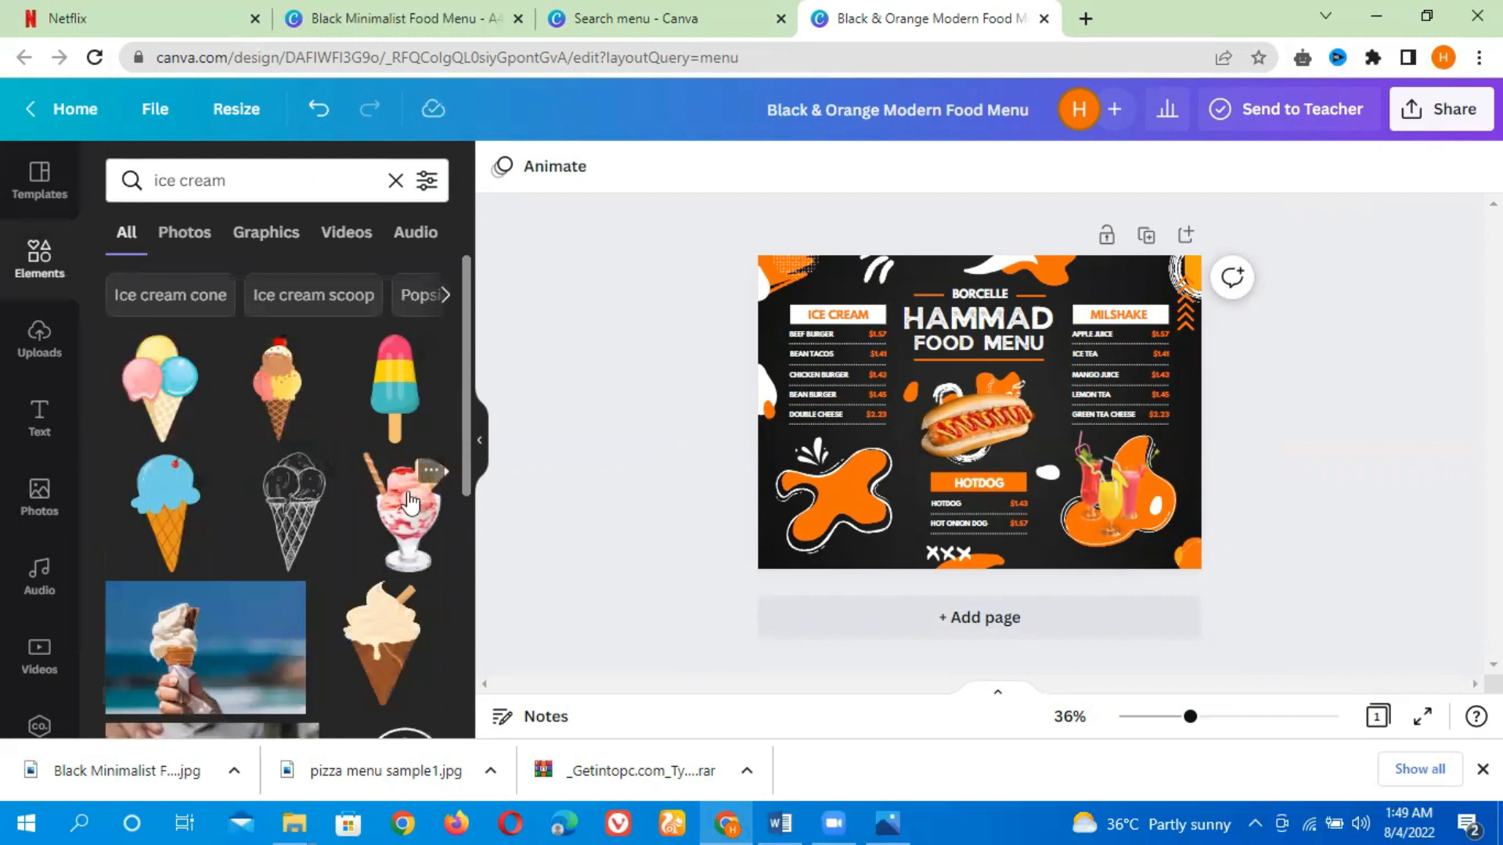
pyautogui.click(420, 523)
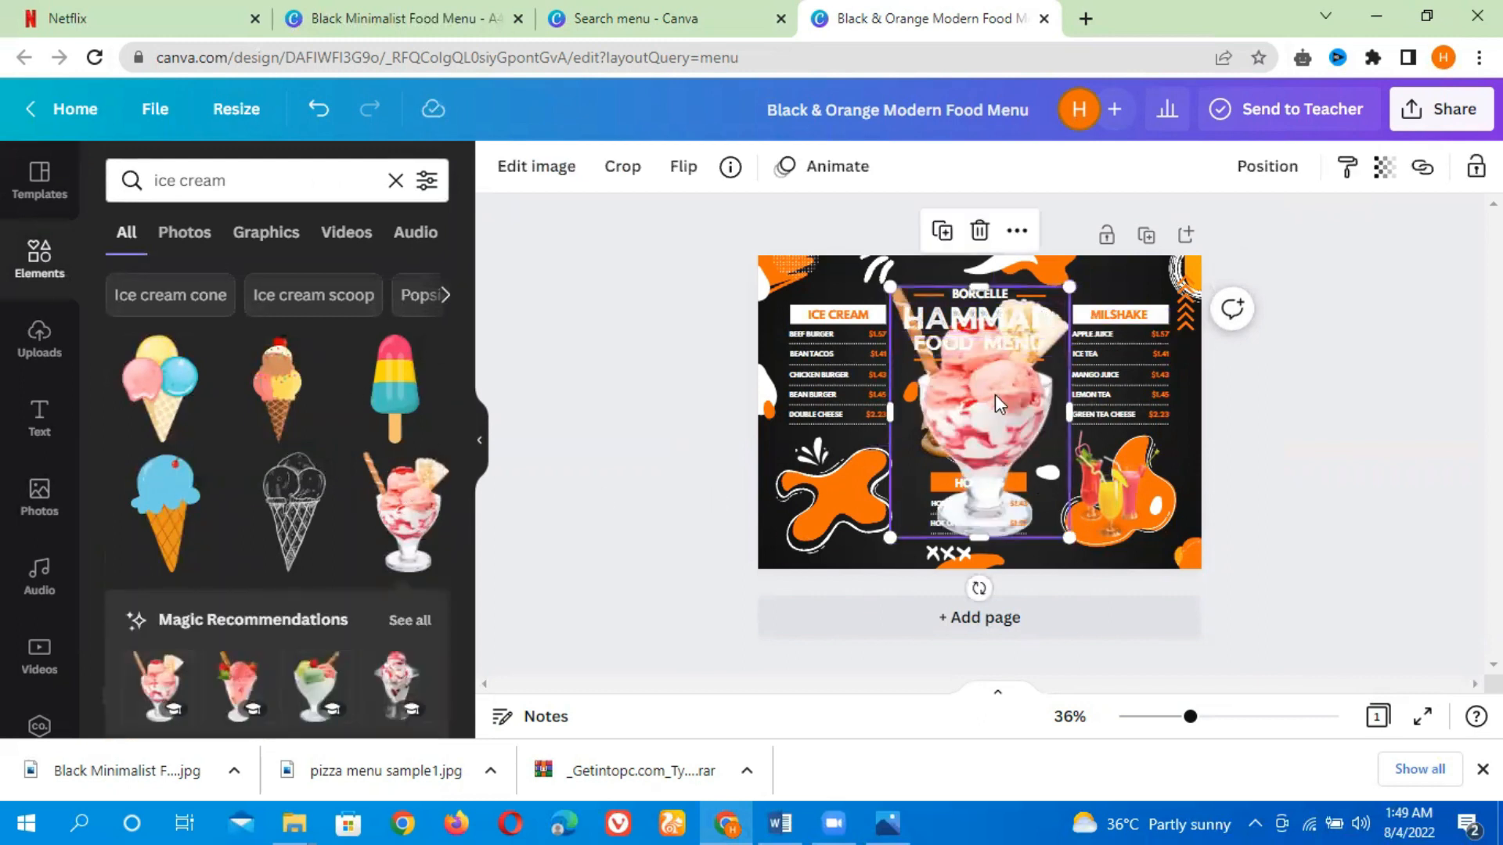
pyautogui.moveTo(1074, 286); pyautogui.dragTo(934, 478)
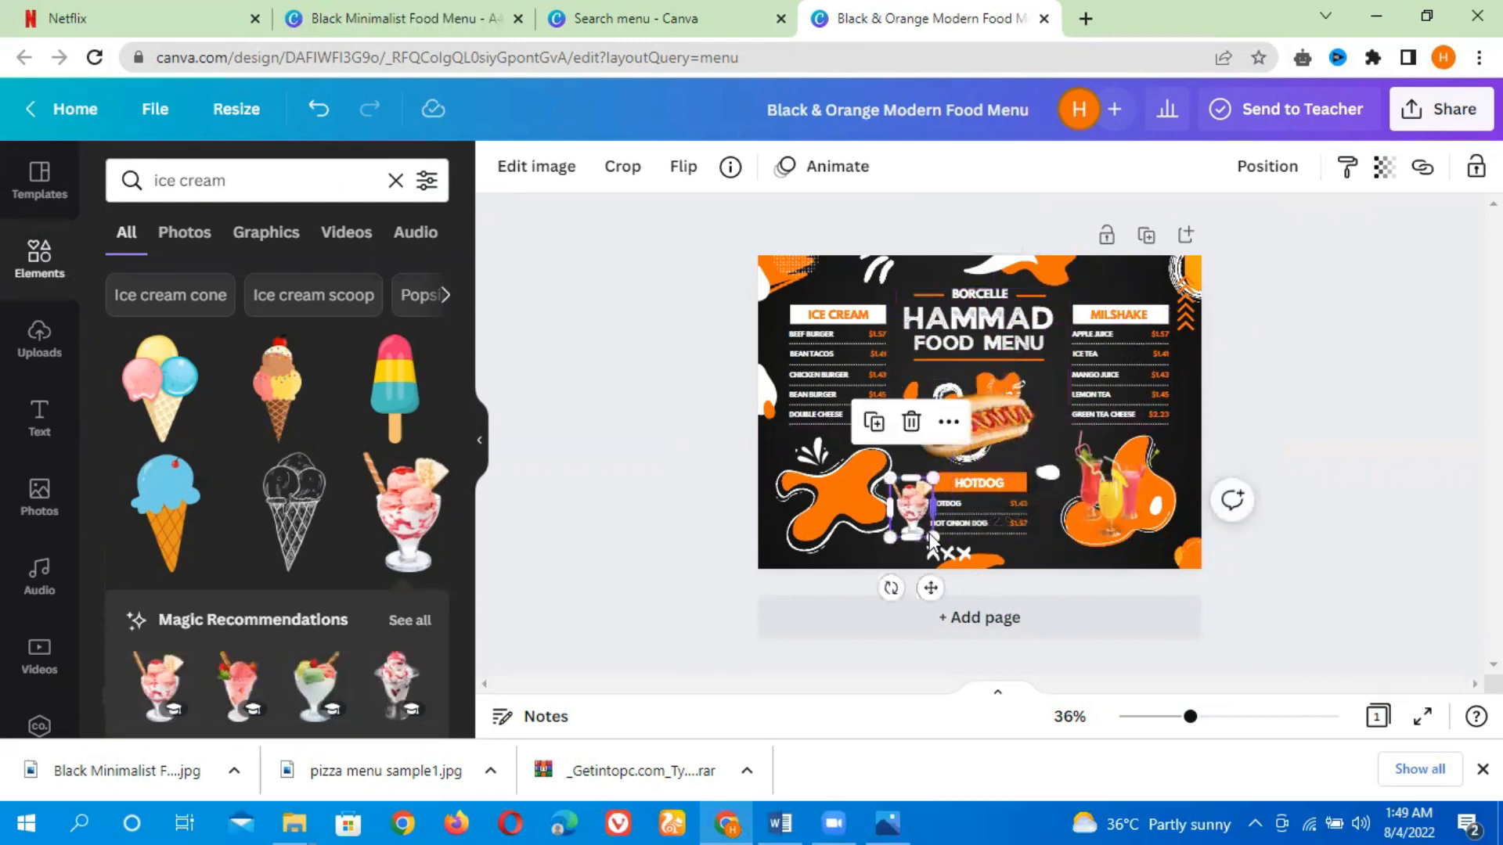
pyautogui.moveTo(930, 594); pyautogui.dragTo(844, 571)
# Browse the ice cream graphics and add an ice cream bowl, shrinking it and placing it beside the sundae
pyautogui.moveTo(465, 403); pyautogui.dragTo(470, 523)
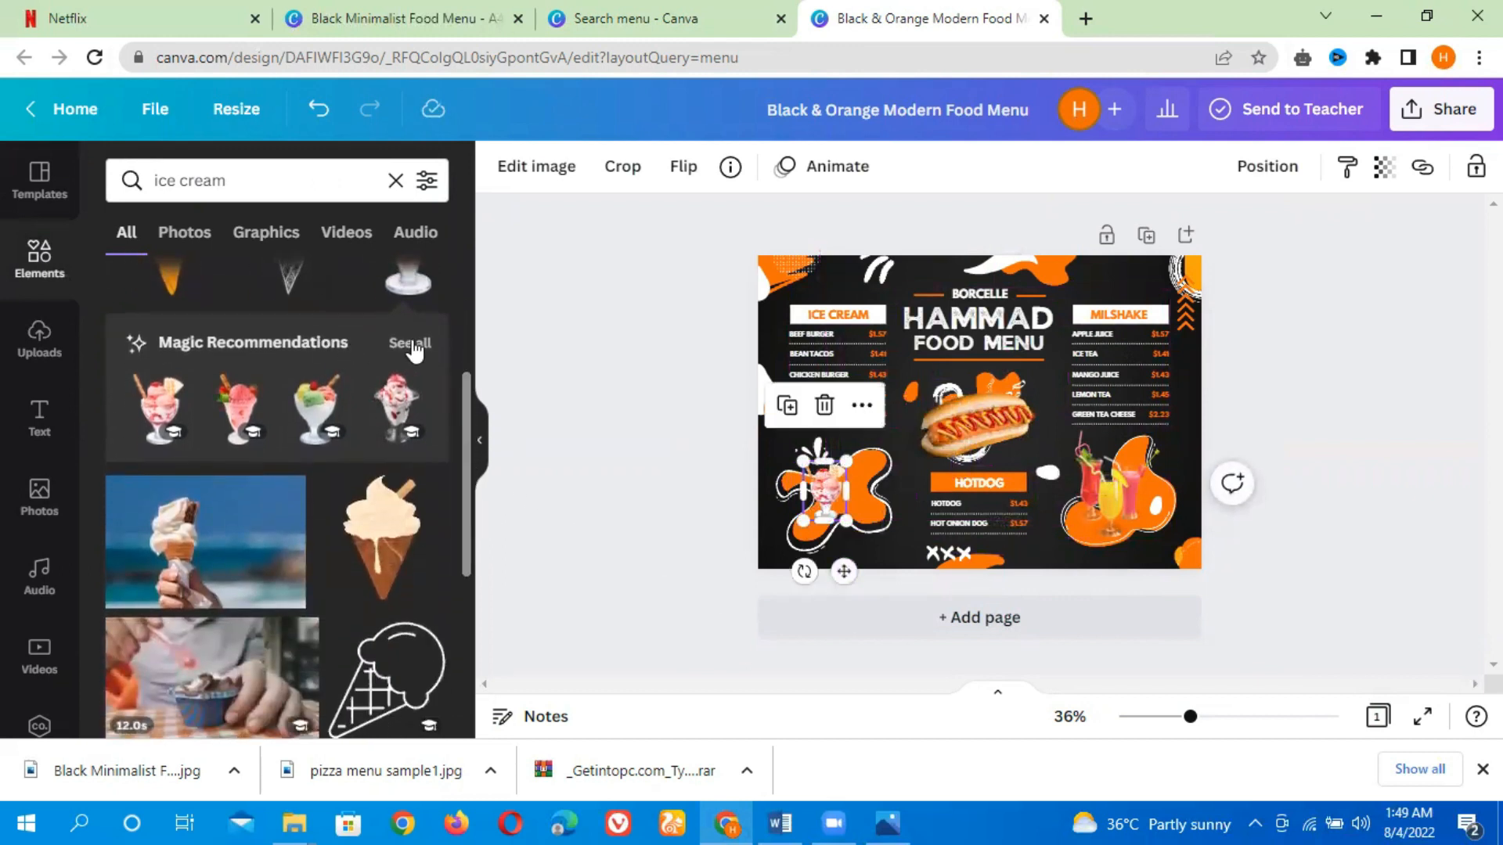
pyautogui.click(412, 344)
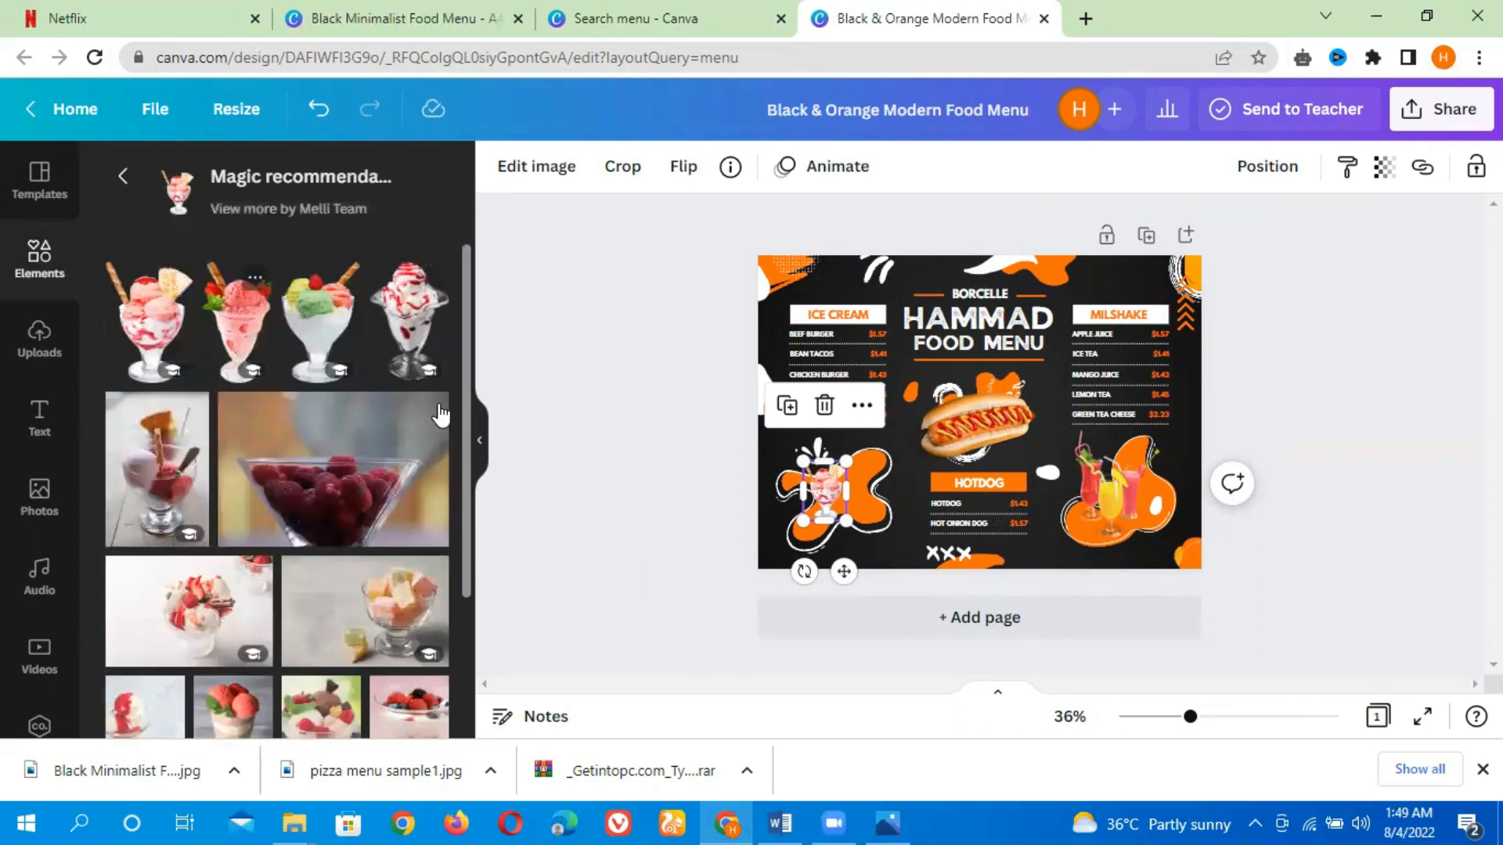
pyautogui.scroll(-3, 456, 631)
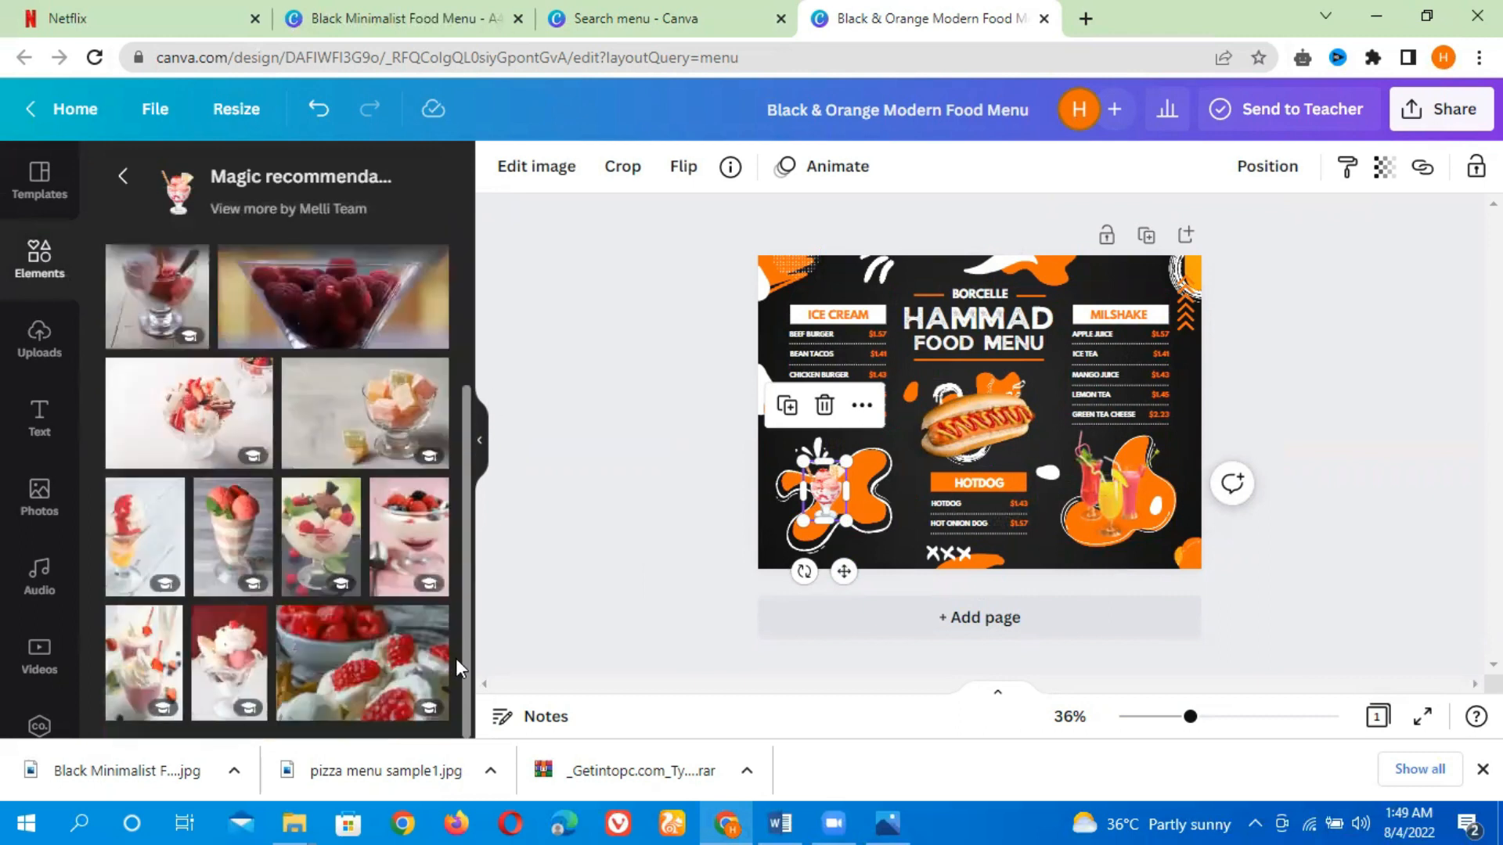
pyautogui.scroll(3, 456, 659)
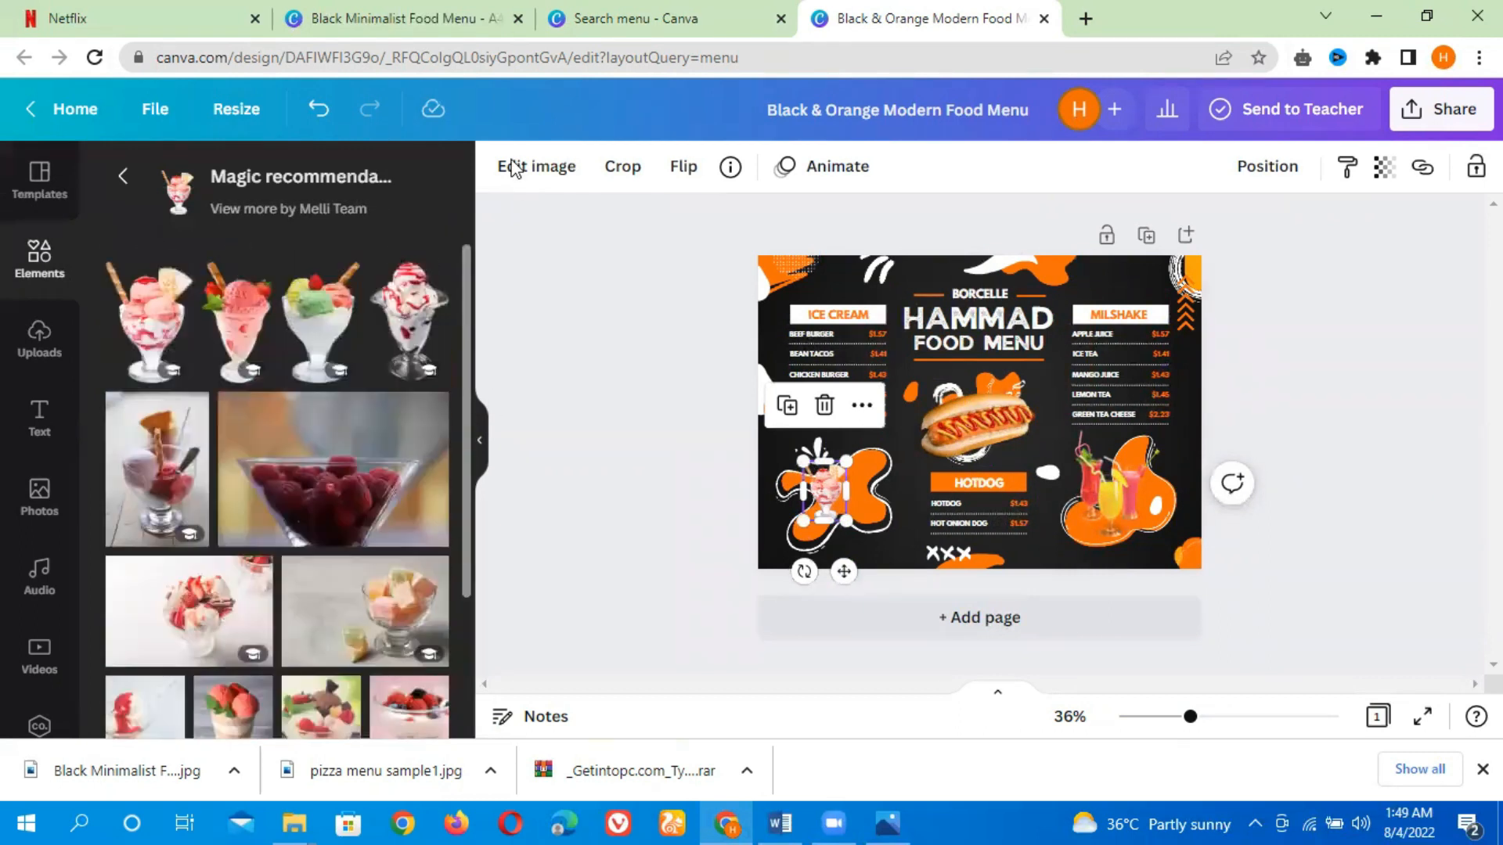
pyautogui.click(120, 182)
pyautogui.scroll(-3, 467, 412)
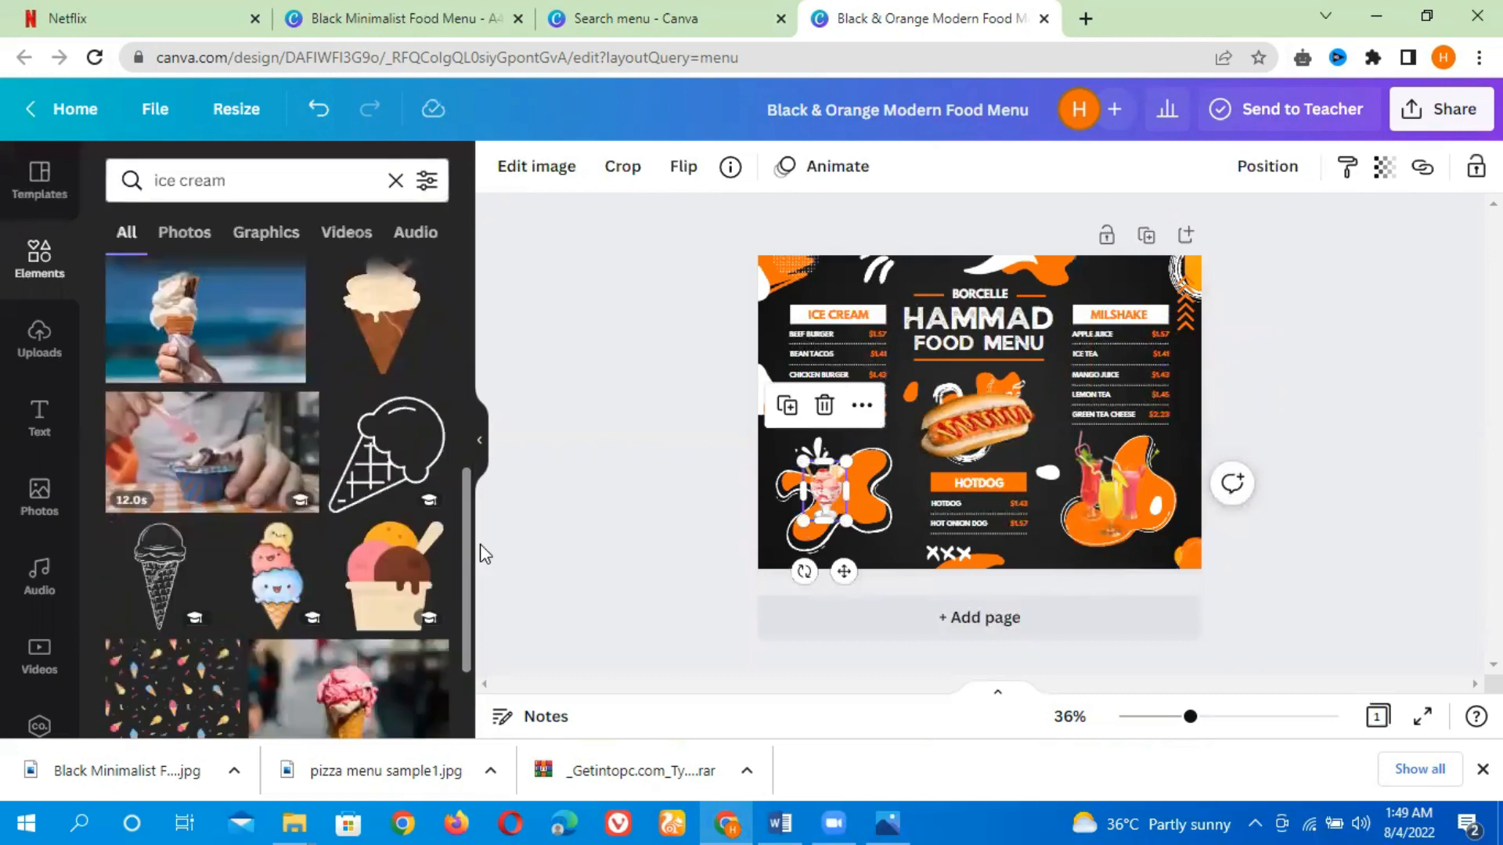
pyautogui.scroll(-5, 486, 554)
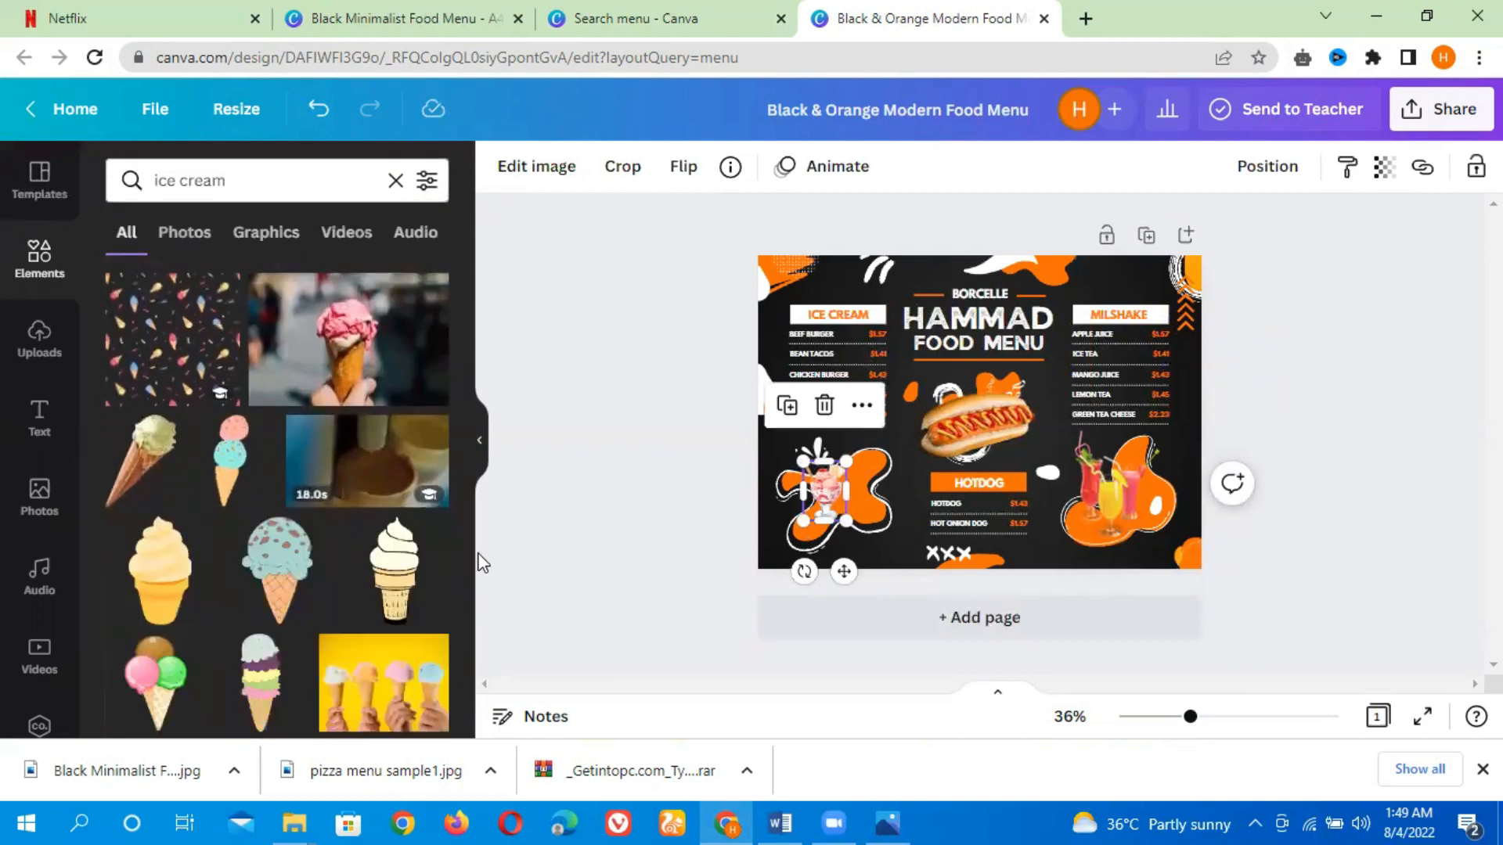
pyautogui.scroll(-5, 470, 595)
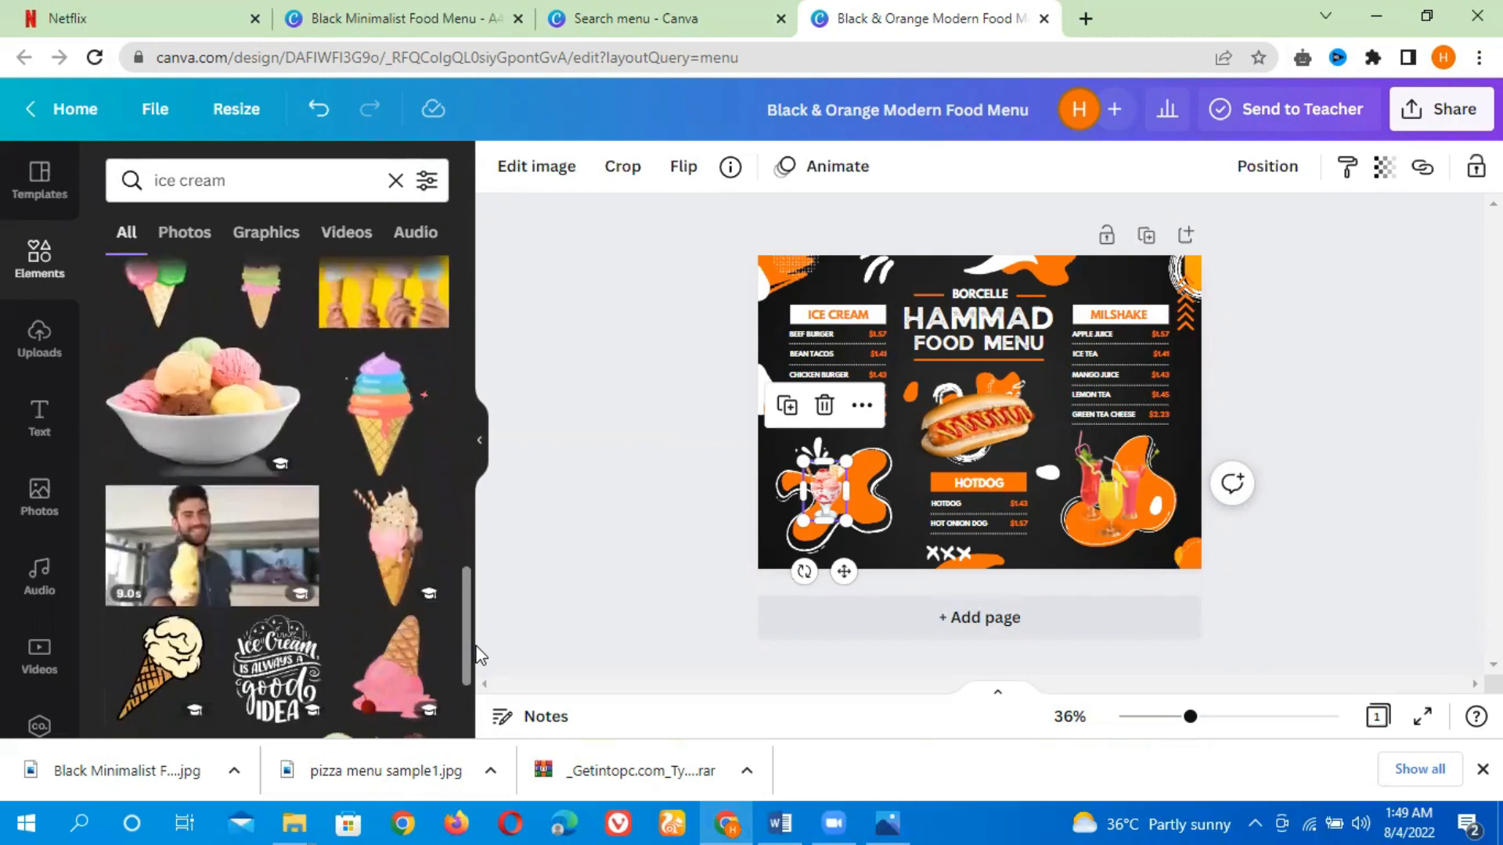
pyautogui.click(287, 431)
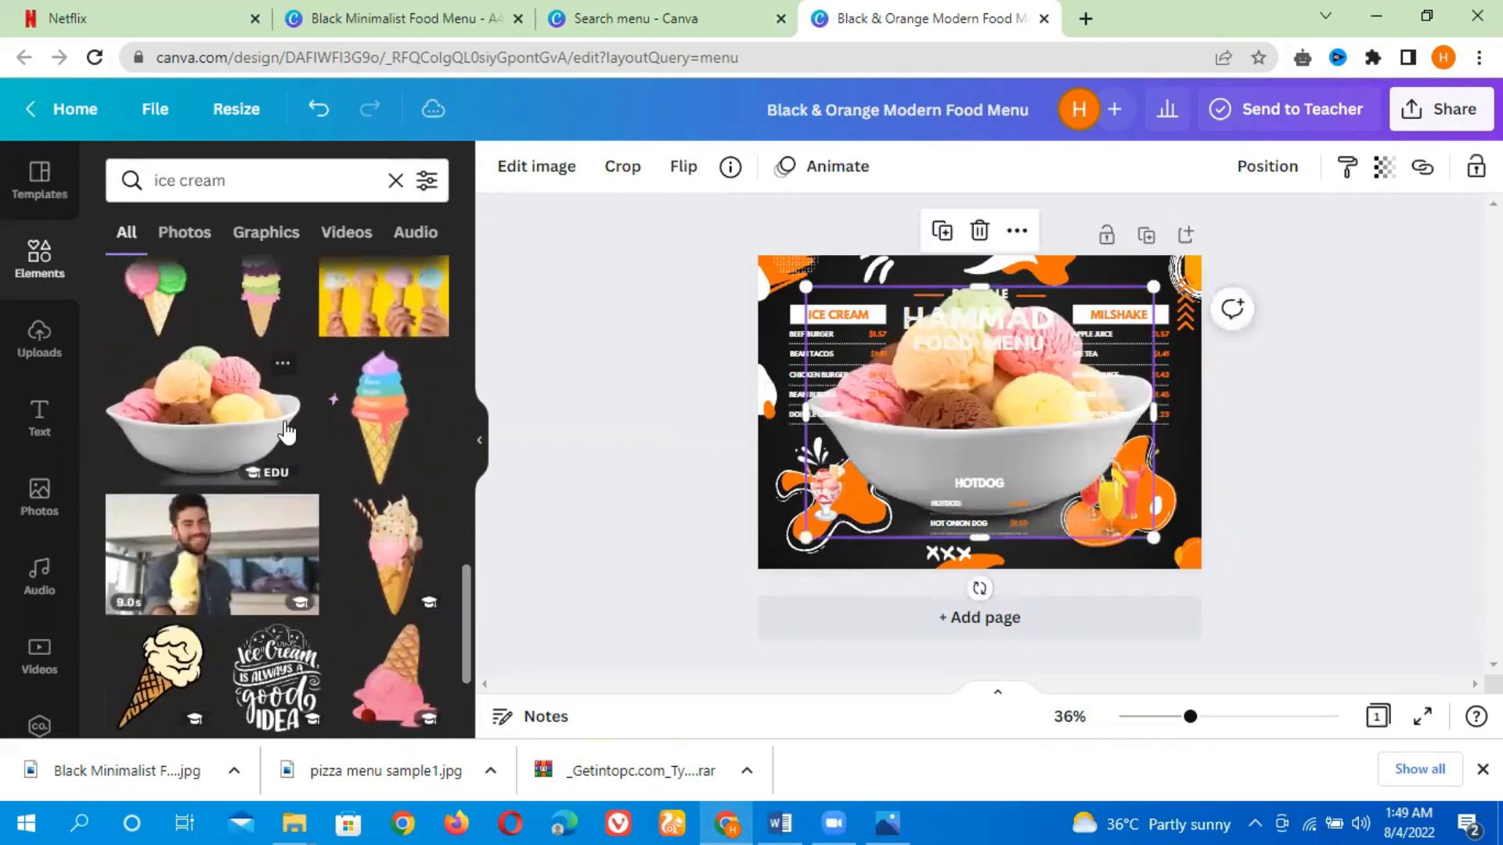
pyautogui.moveTo(1153, 287); pyautogui.dragTo(874, 488)
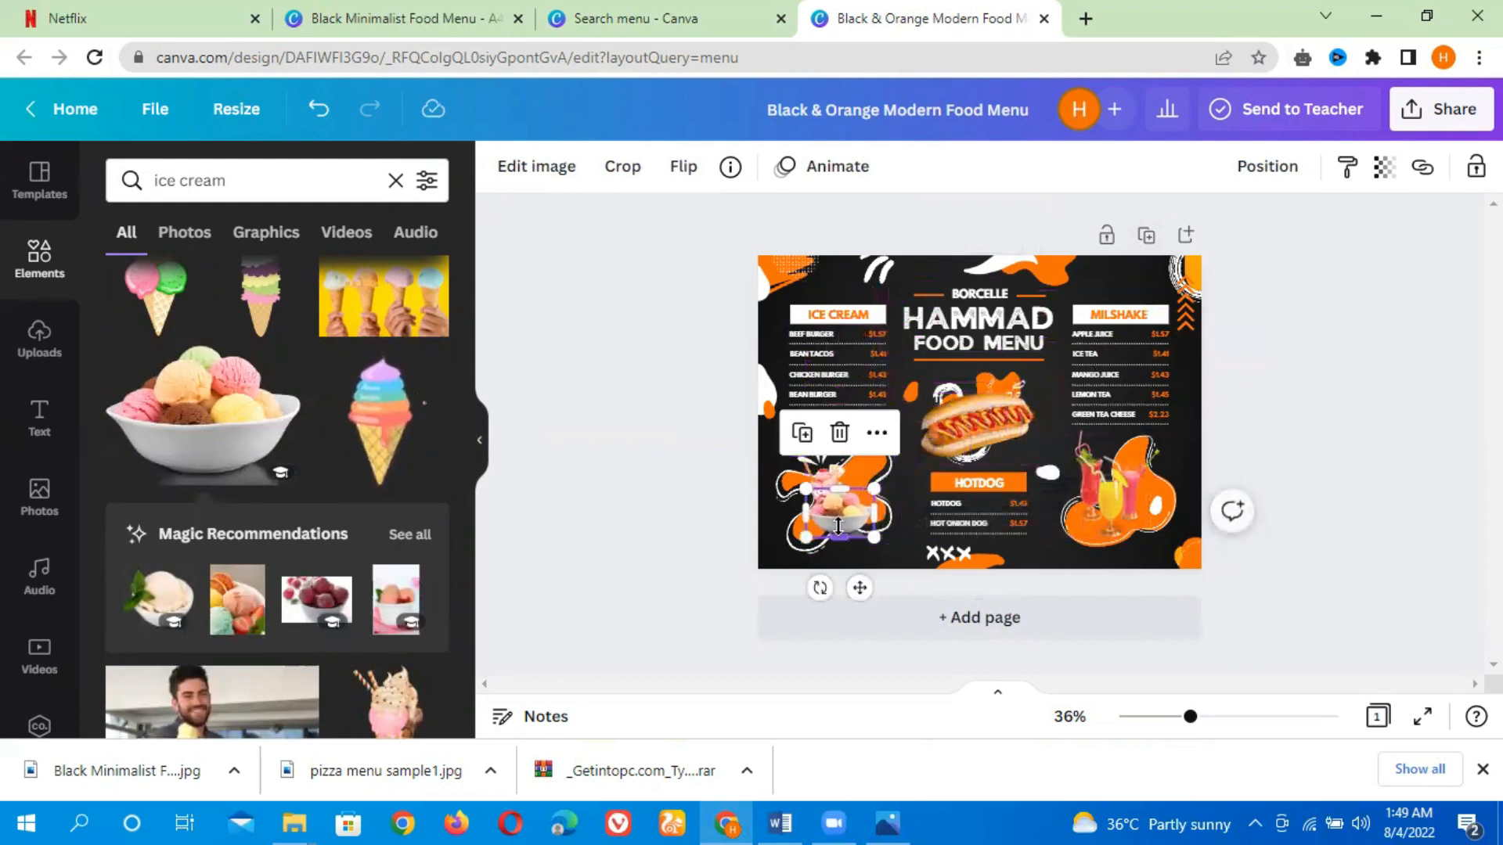
pyautogui.moveTo(860, 588); pyautogui.dragTo(891, 568)
pyautogui.moveTo(818, 514); pyautogui.dragTo(814, 519)
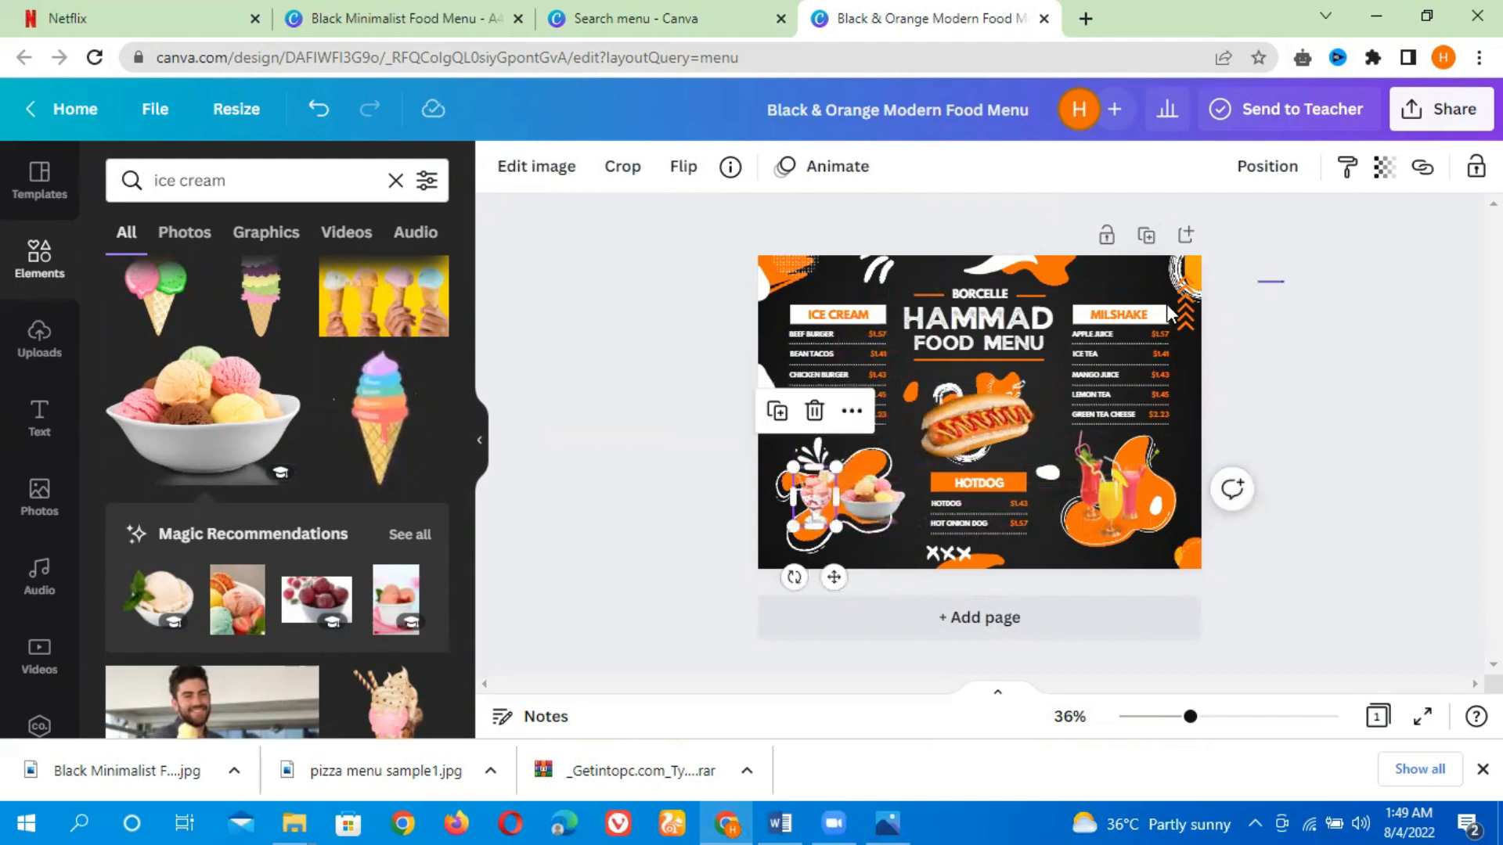
pyautogui.click(1369, 454)
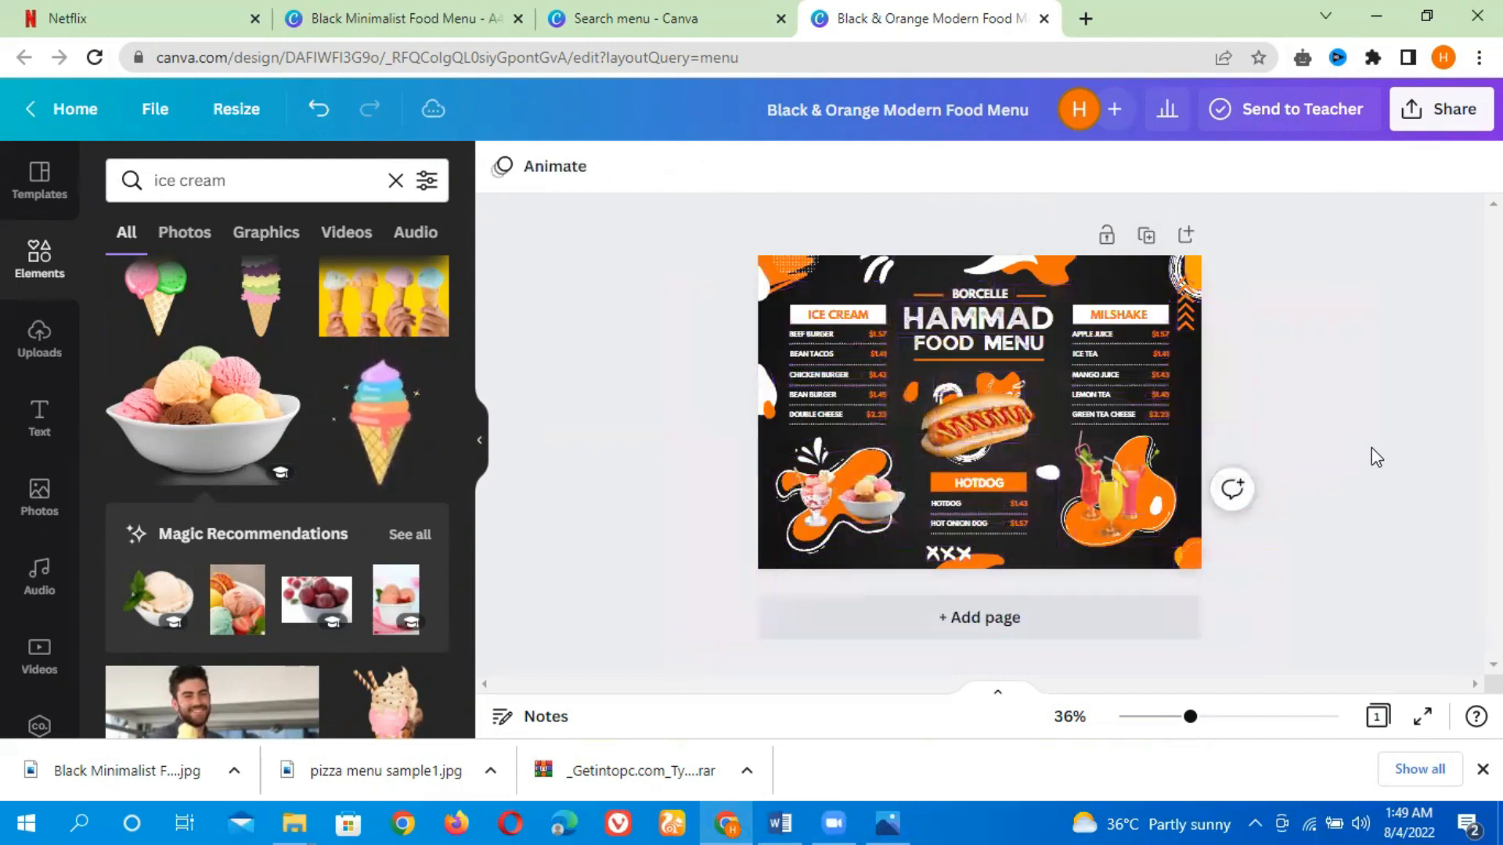
pyautogui.click(1178, 565)
pyautogui.doubleClick(1177, 557)
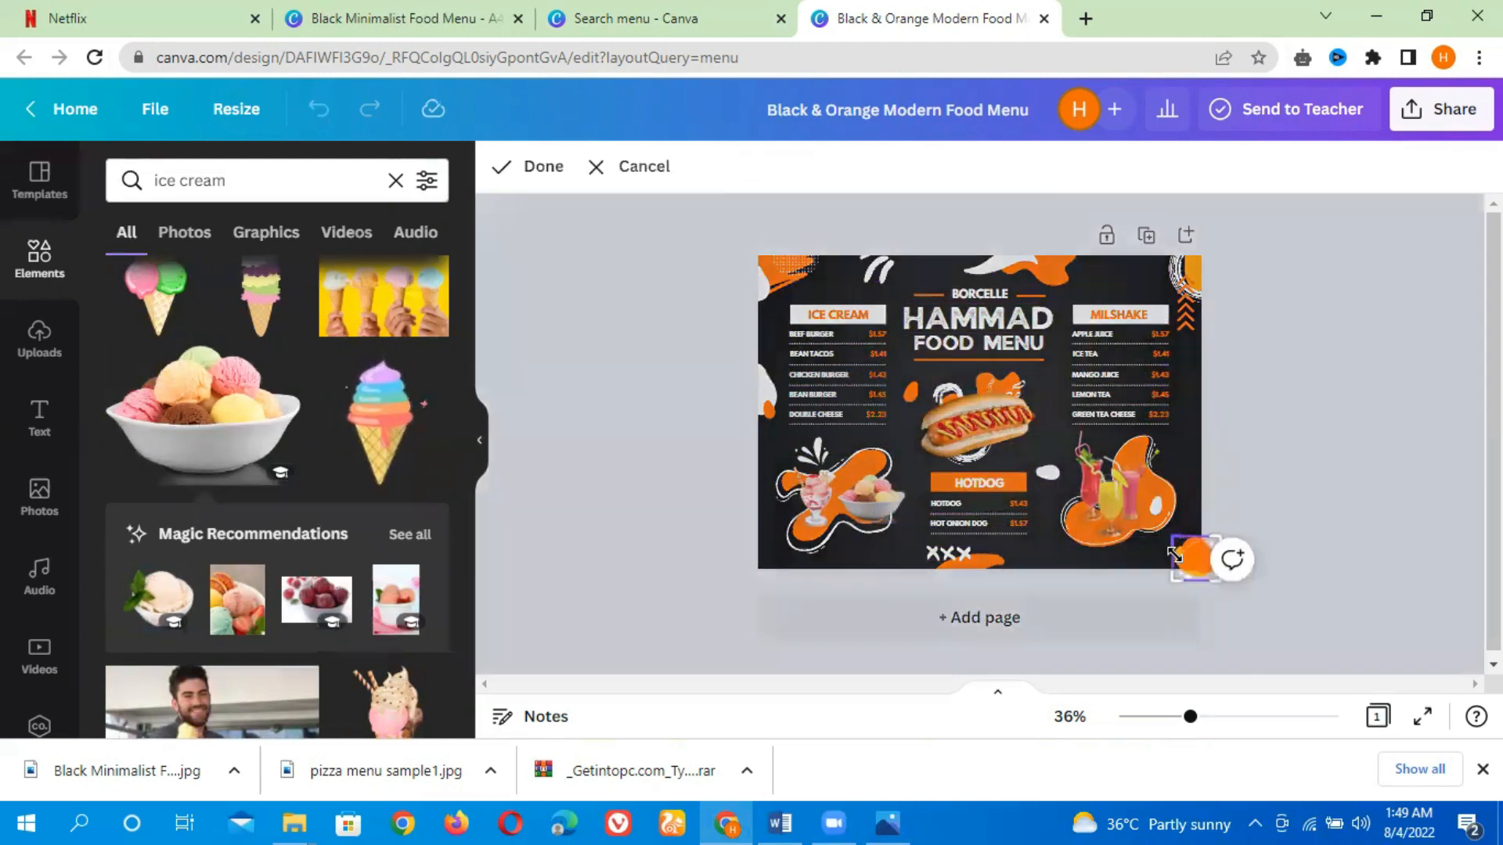
pyautogui.click(1322, 485)
pyautogui.click(979, 563)
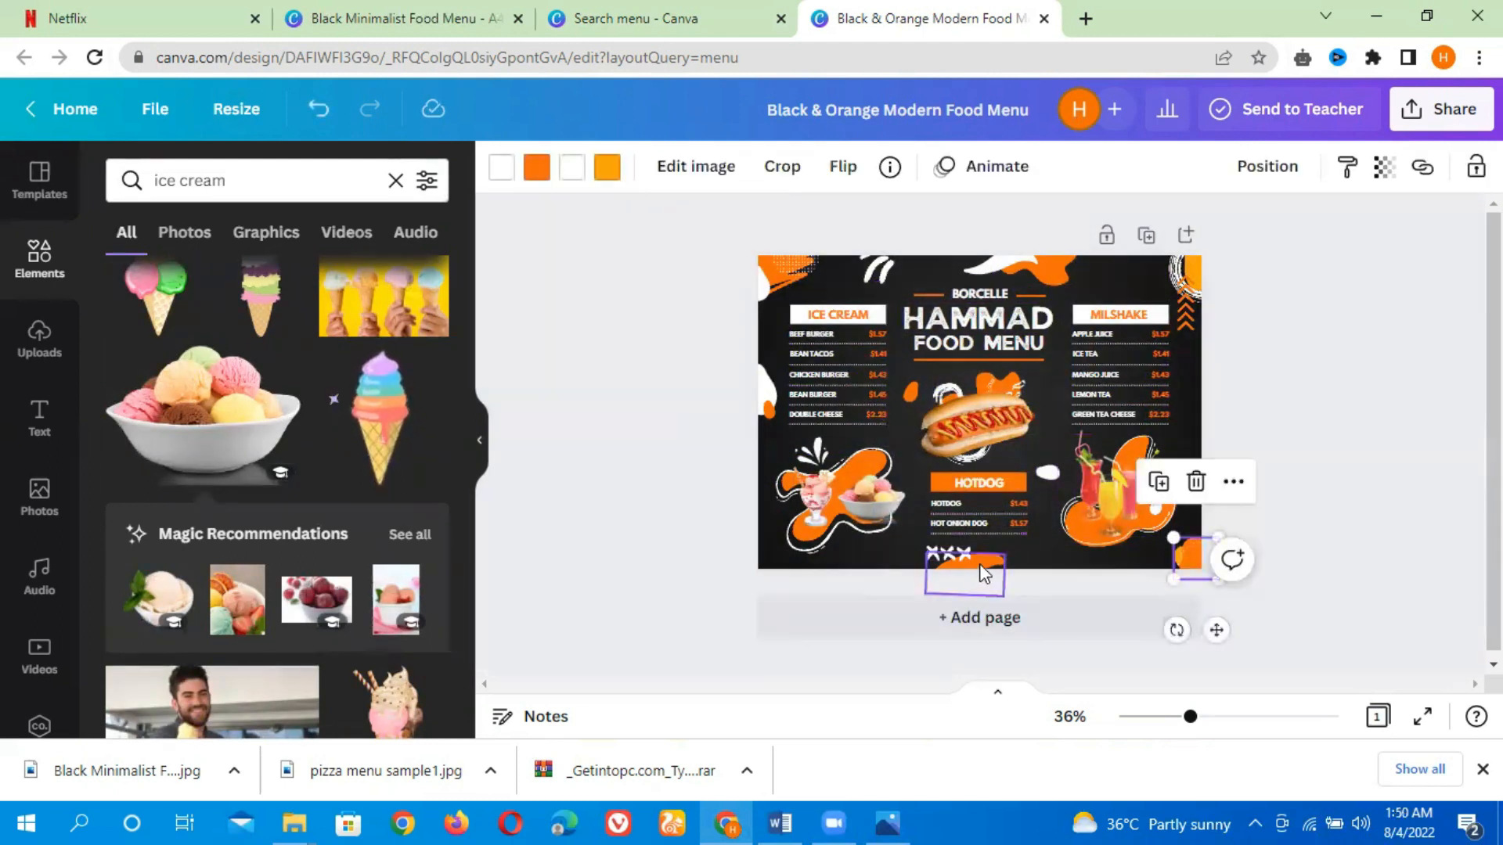
pyautogui.click(952, 551)
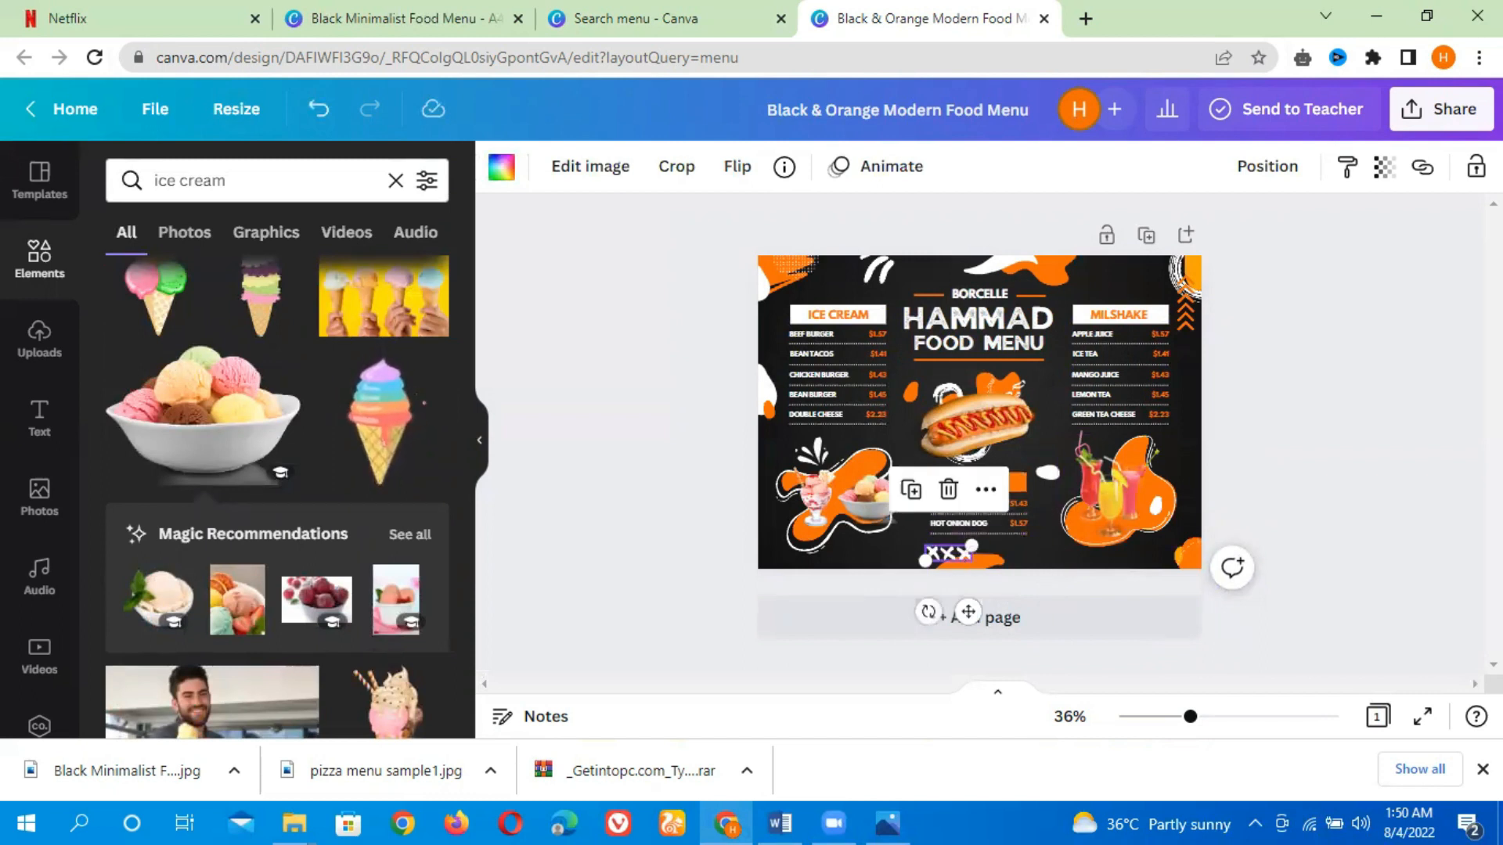
pyautogui.click(714, 460)
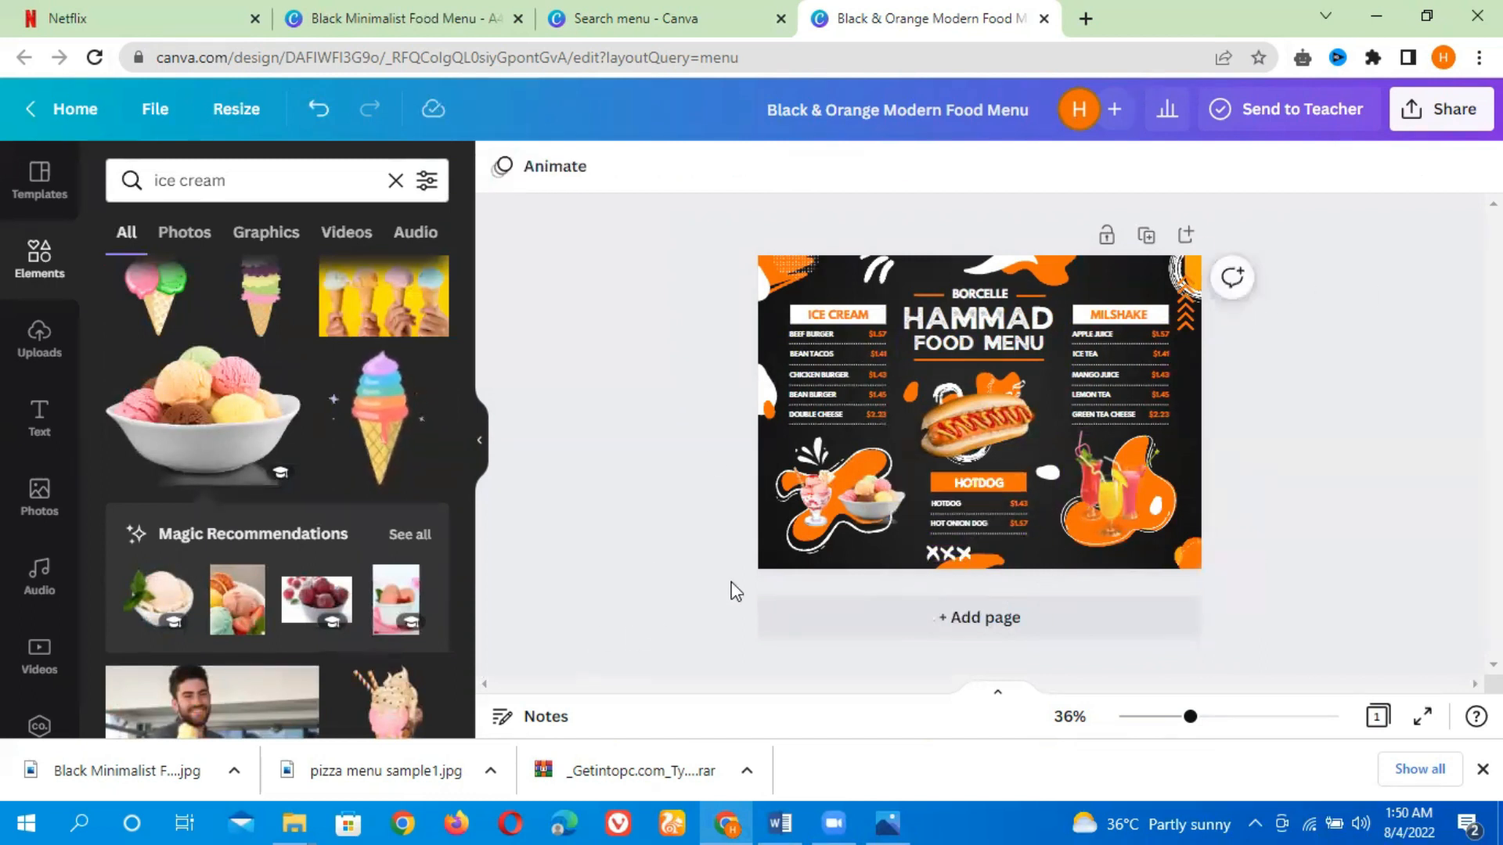
# Select every element on the menu page and delete them, keeping only the dark background
pyautogui.moveTo(1233, 560); pyautogui.dragTo(737, 255)
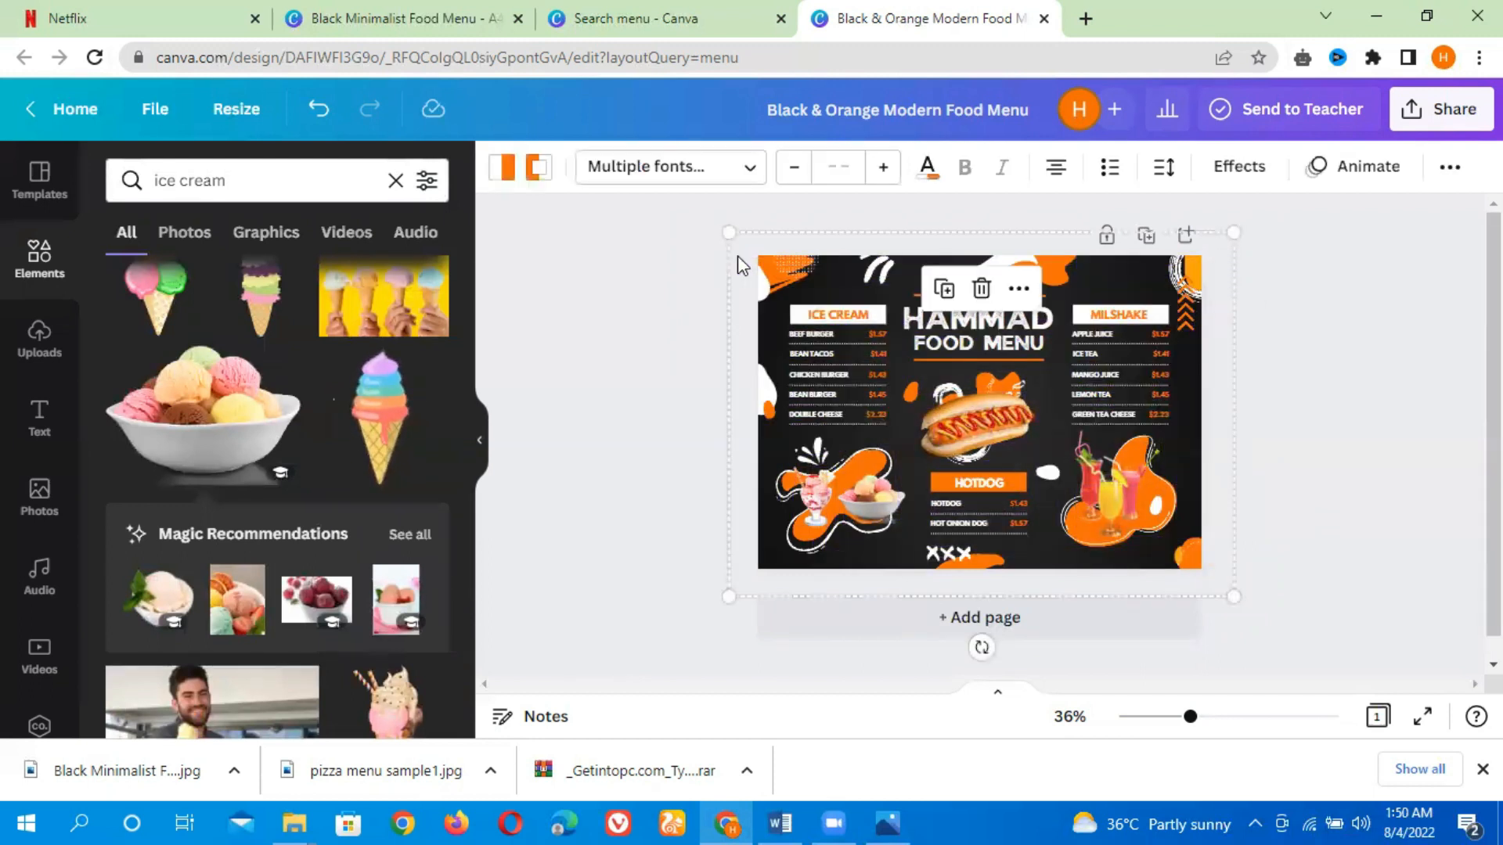
pyautogui.press('Delete')
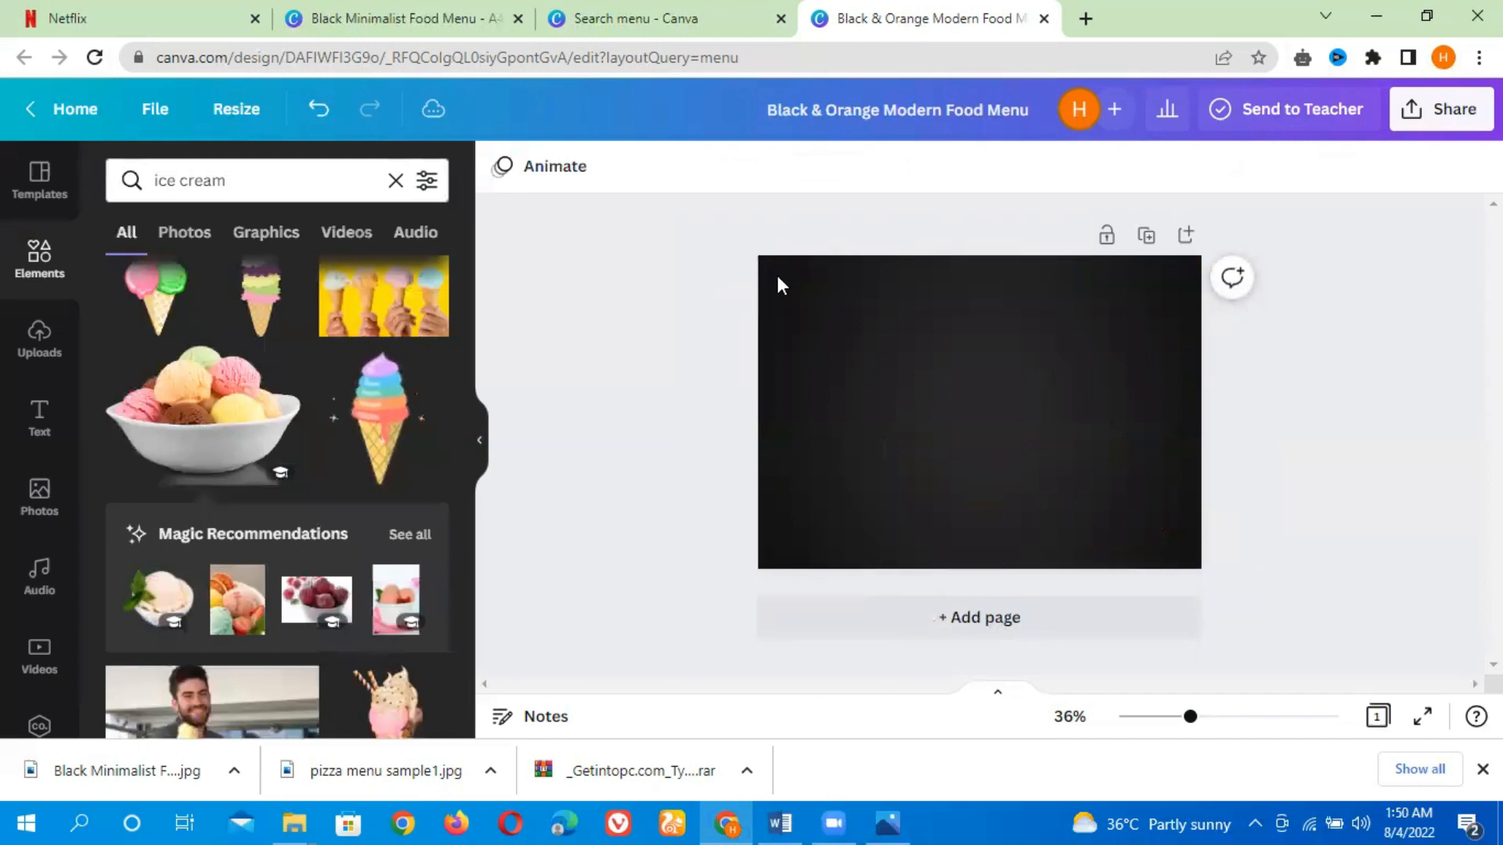
pyautogui.click(905, 380)
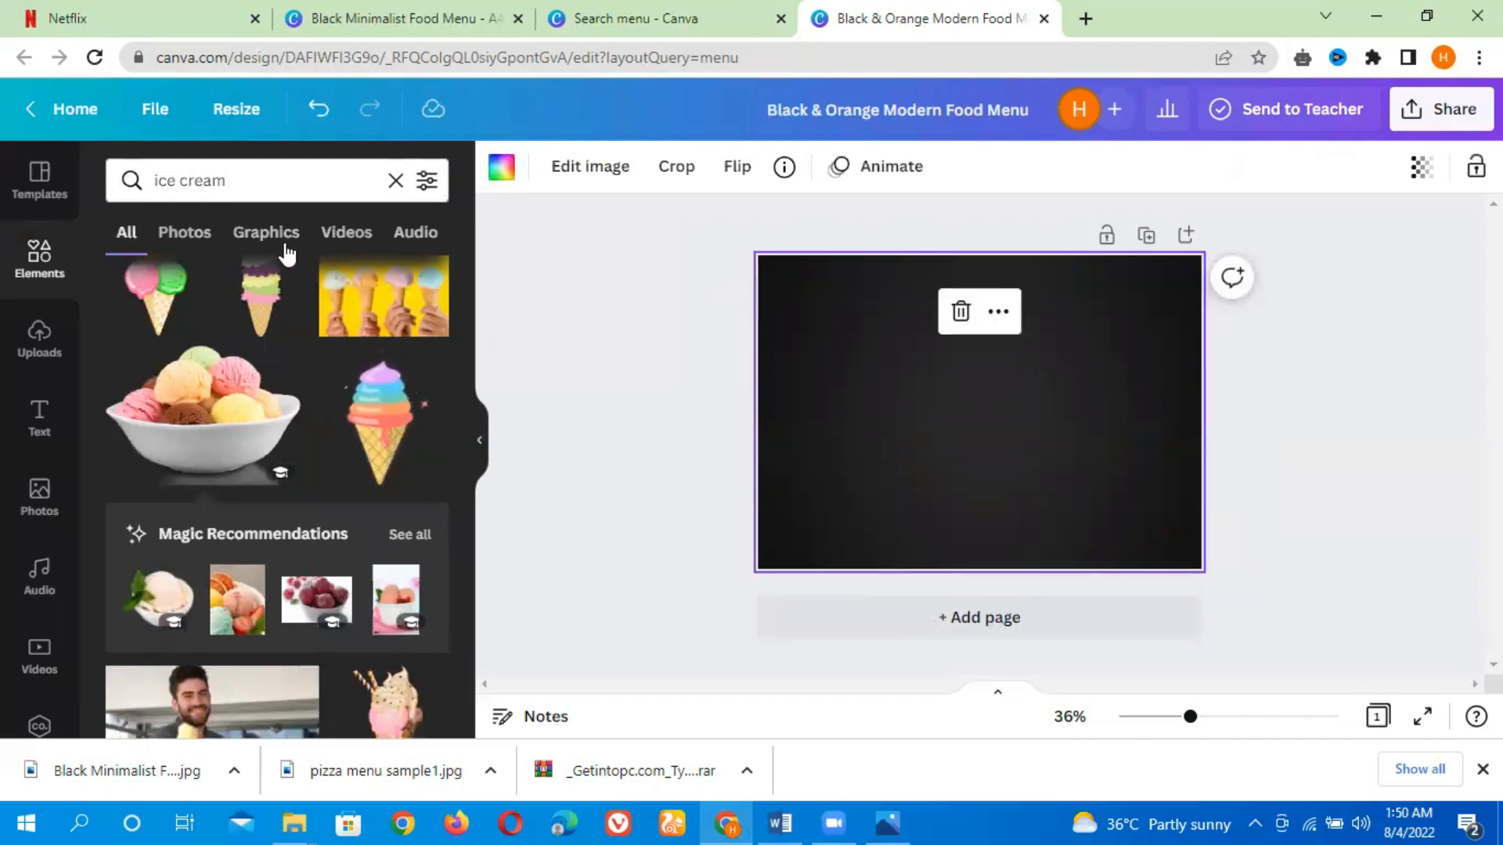
# Clear the search and add a square outline shape from Lines & Shapes to the page
pyautogui.click(395, 181)
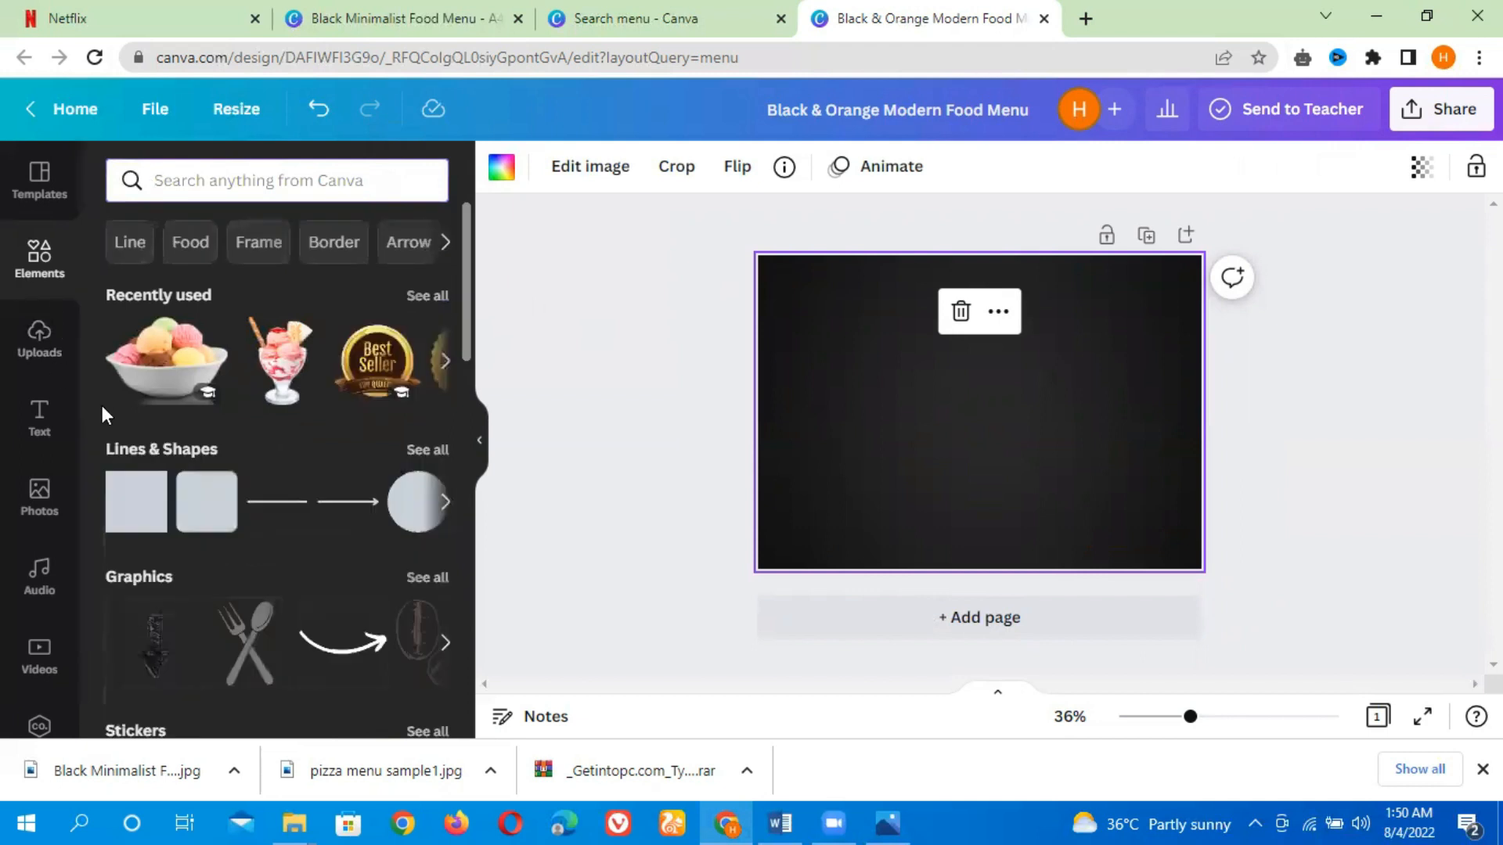
pyautogui.click(429, 451)
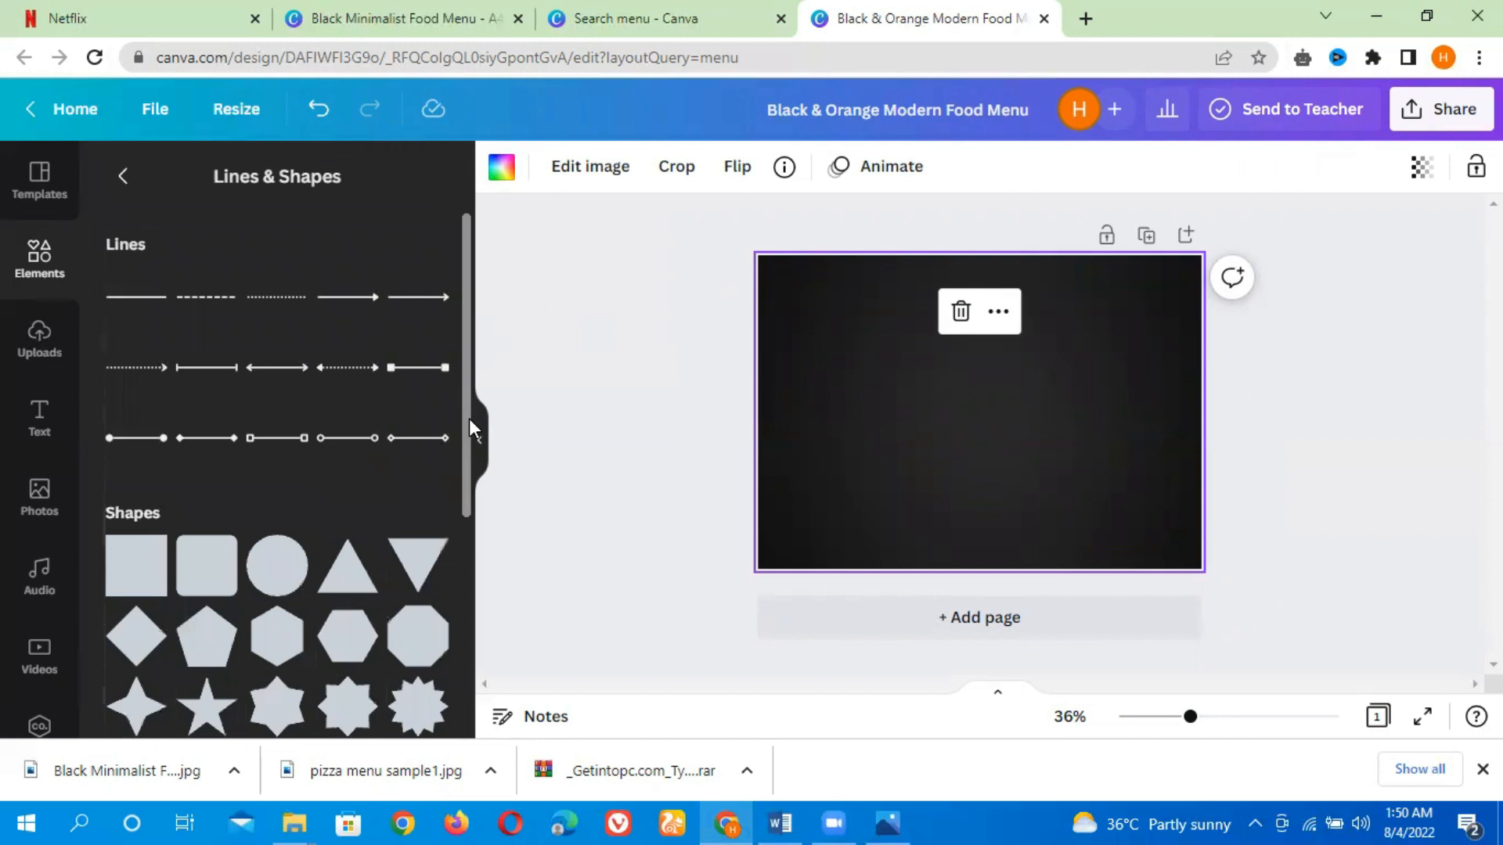
pyautogui.scroll(-6, 470, 429)
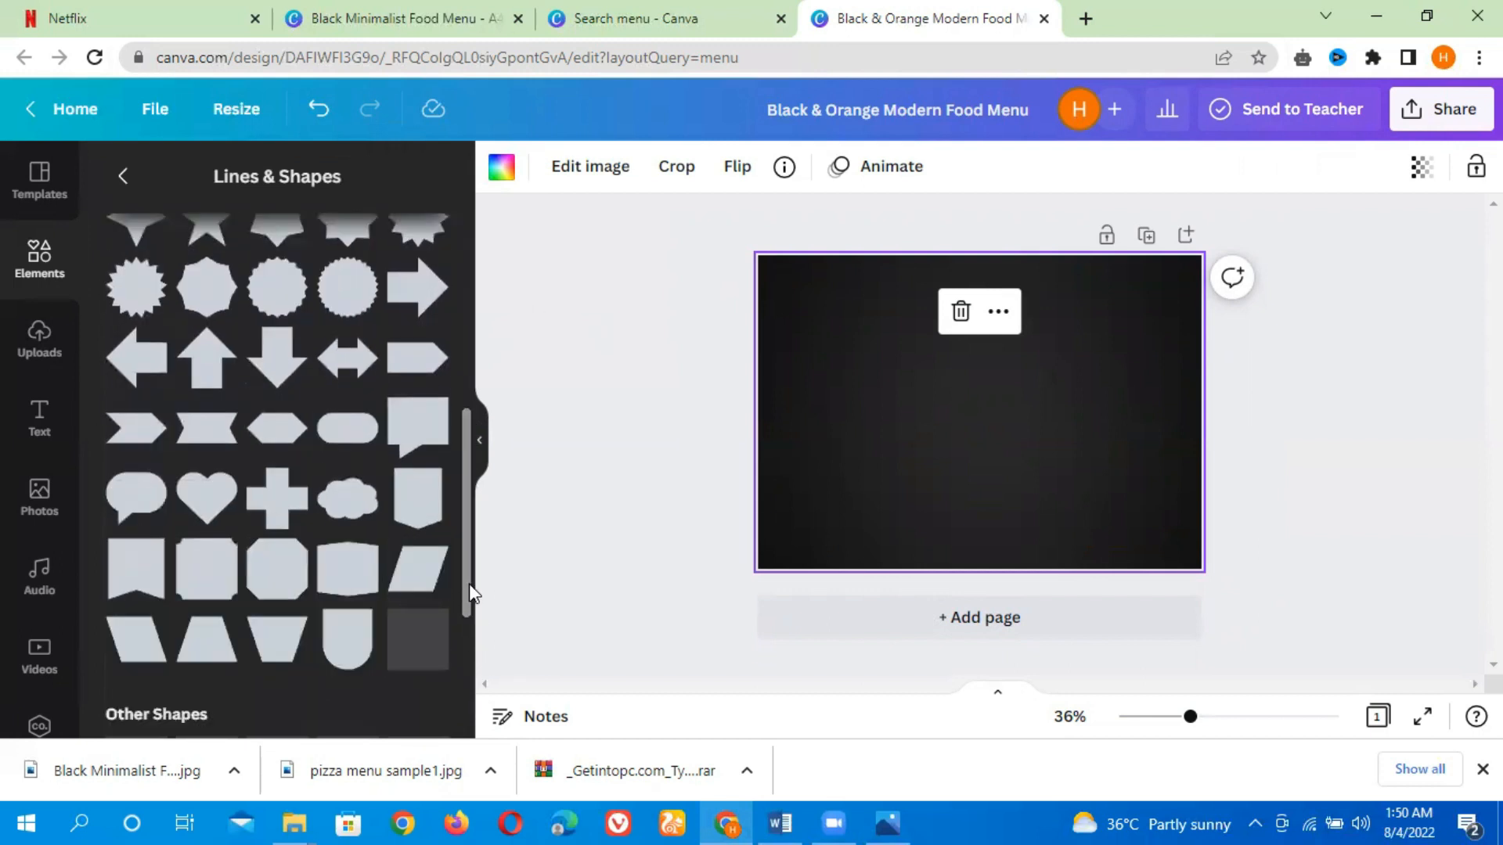
pyautogui.scroll(-5, 468, 595)
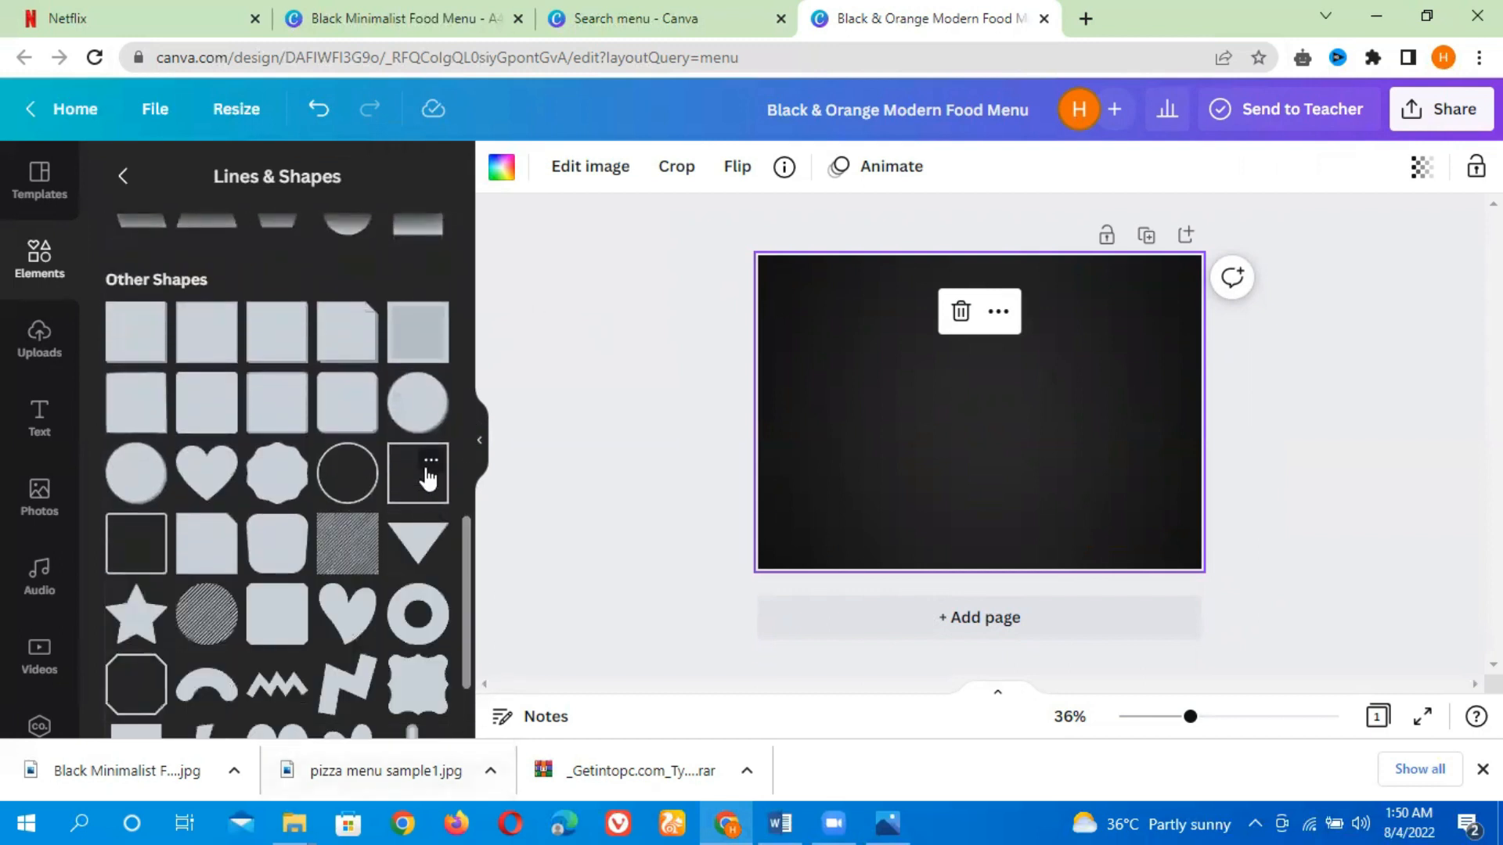
pyautogui.click(430, 461)
pyautogui.click(407, 485)
pyautogui.click(415, 497)
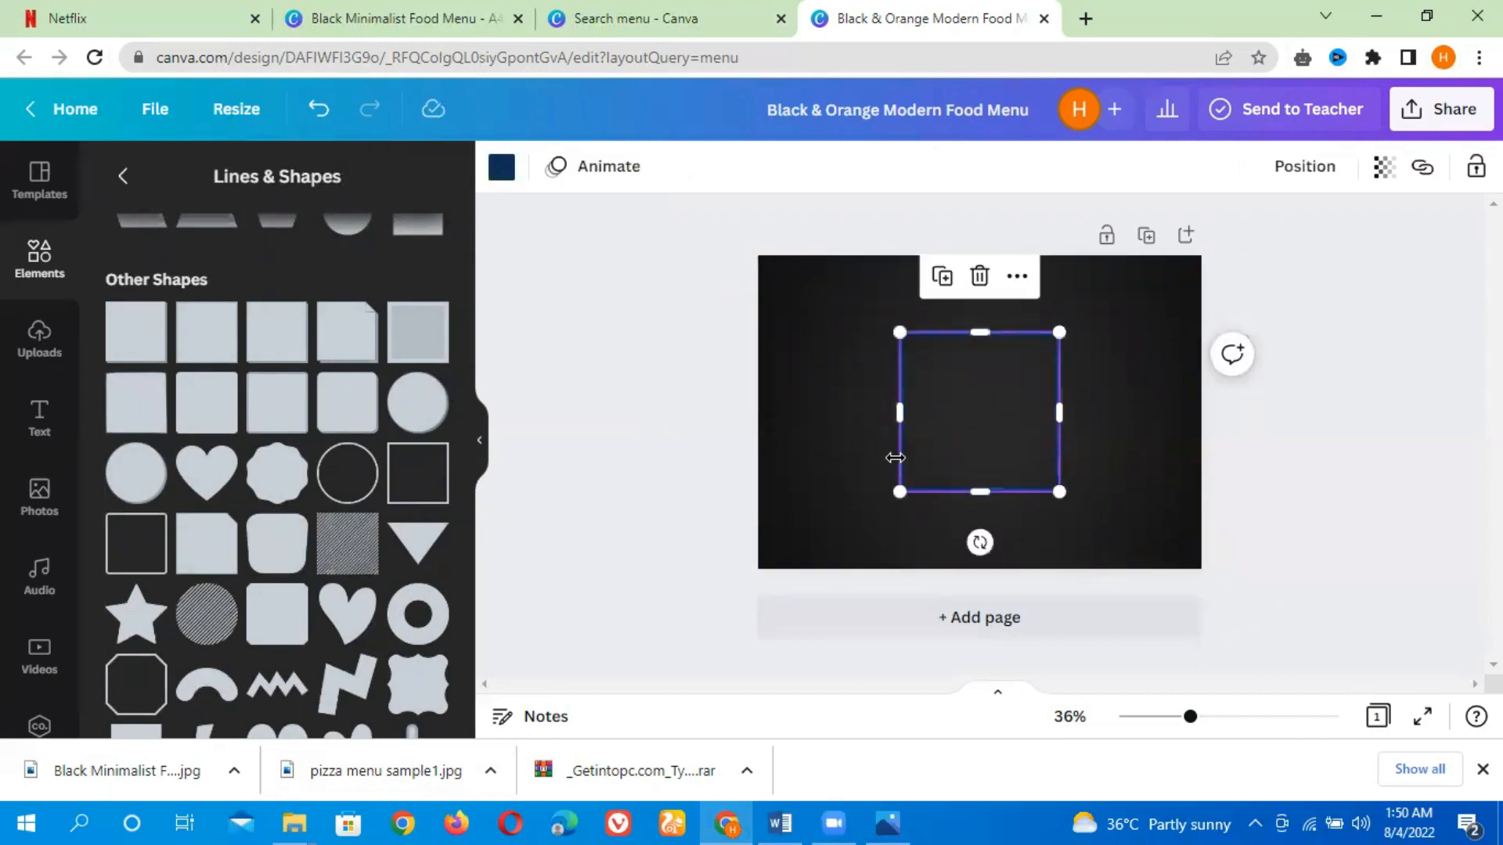
# Set the square outline's colour to white, glancing at the Black Minimalist Food Menu design for reference
pyautogui.click(502, 168)
pyautogui.click(245, 286)
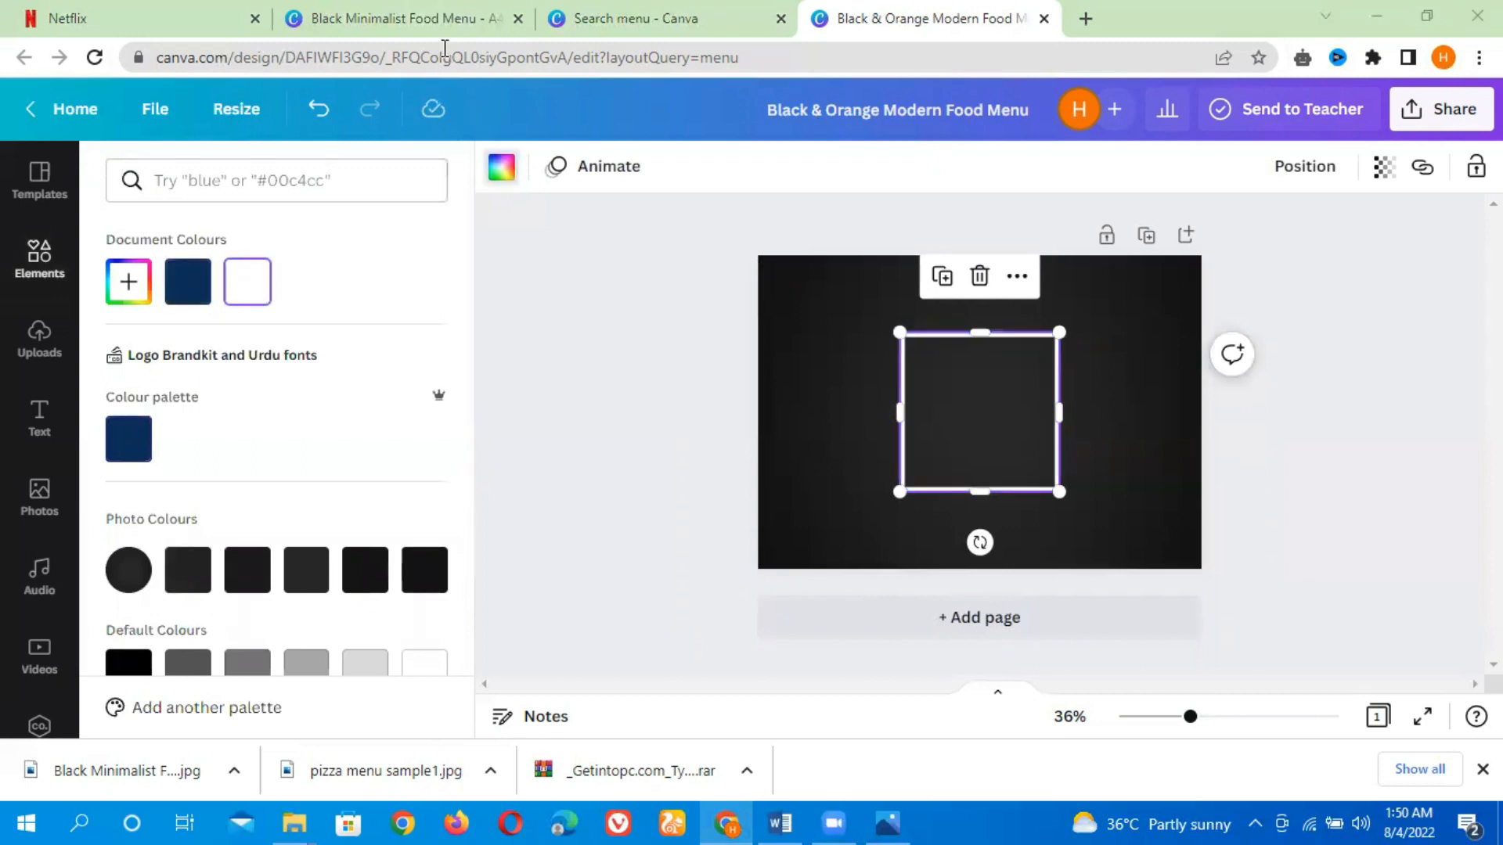
pyautogui.click(438, 19)
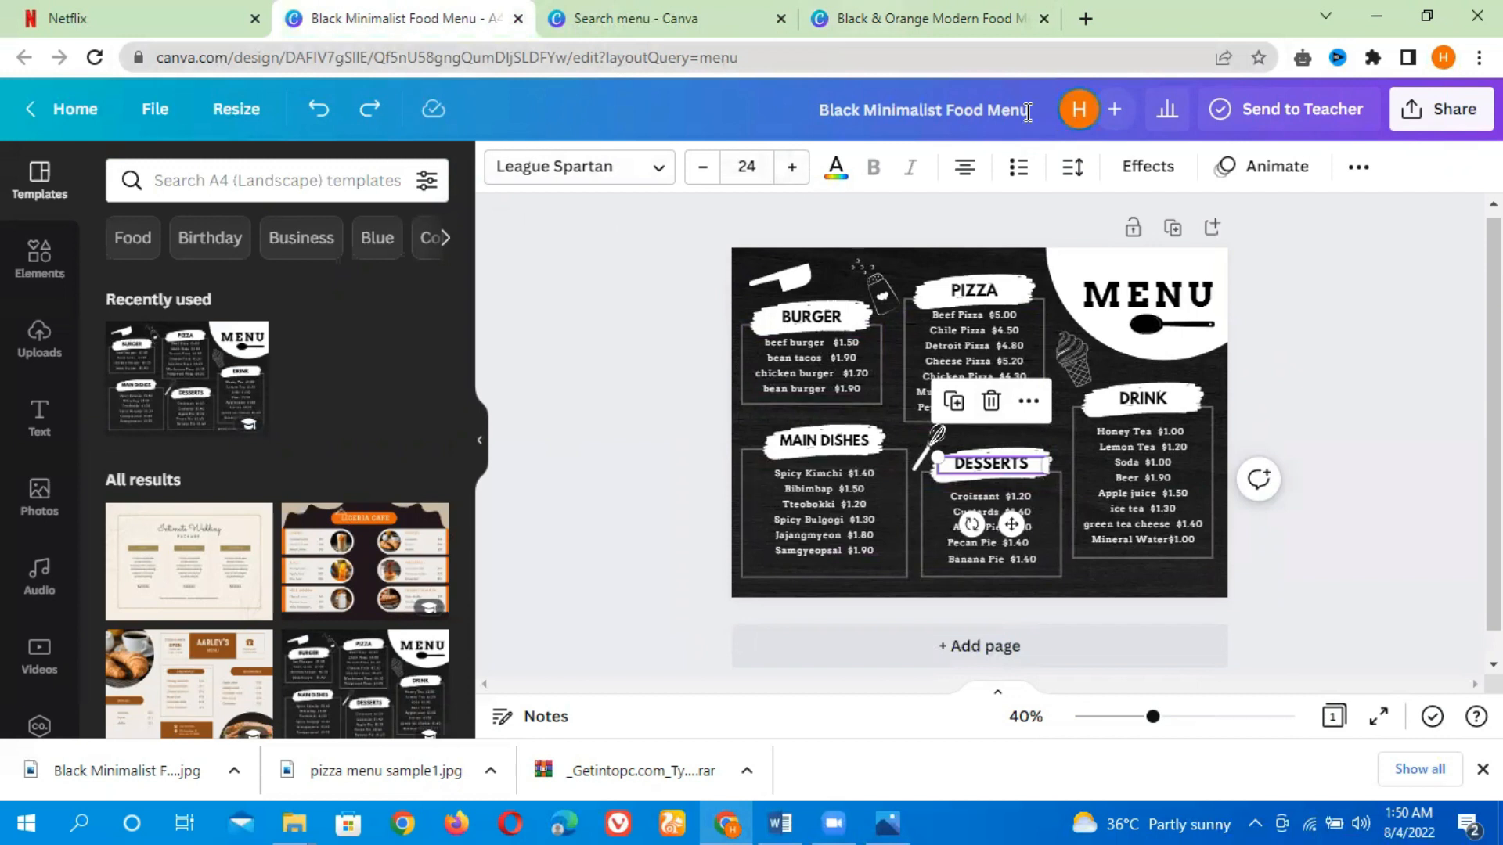
pyautogui.click(1009, 19)
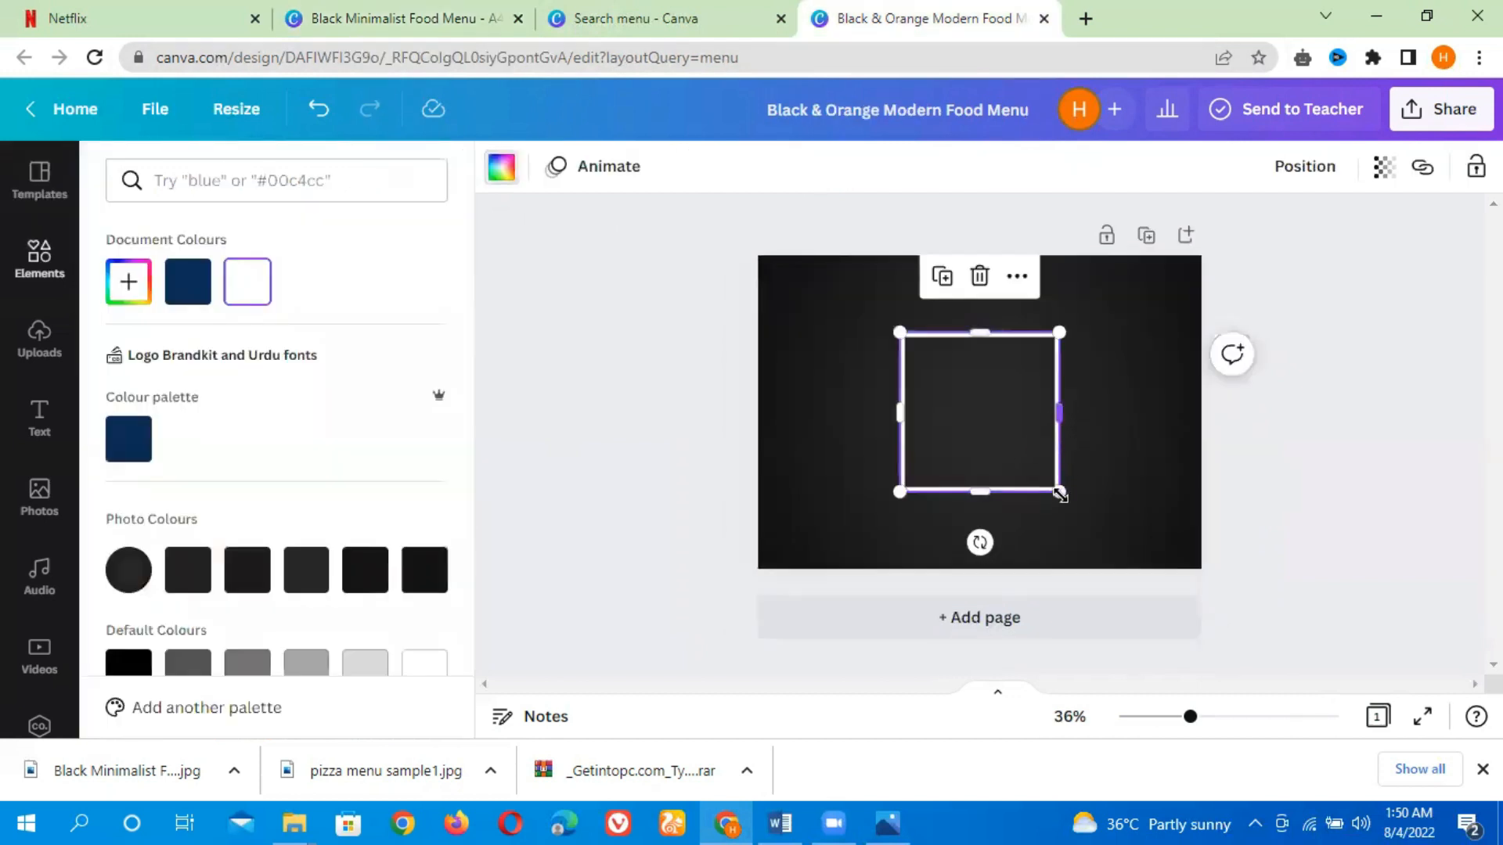
# Shrink the square outline and move it to the upper-left area of the page
pyautogui.moveTo(1060, 495); pyautogui.dragTo(991, 422)
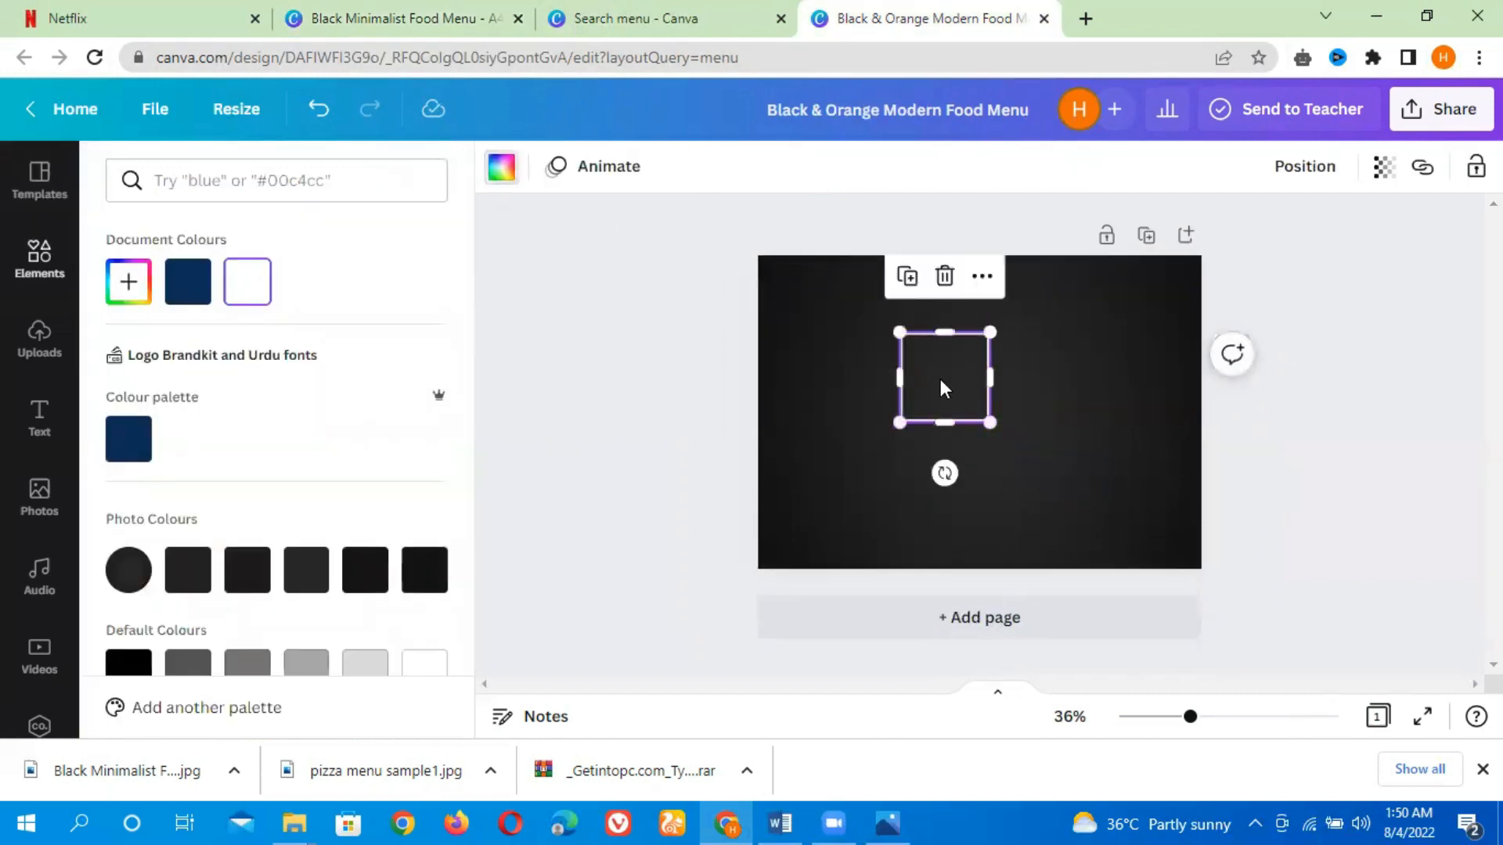
pyautogui.moveTo(939, 379); pyautogui.dragTo(828, 340)
pyautogui.moveTo(902, 399); pyautogui.dragTo(939, 416)
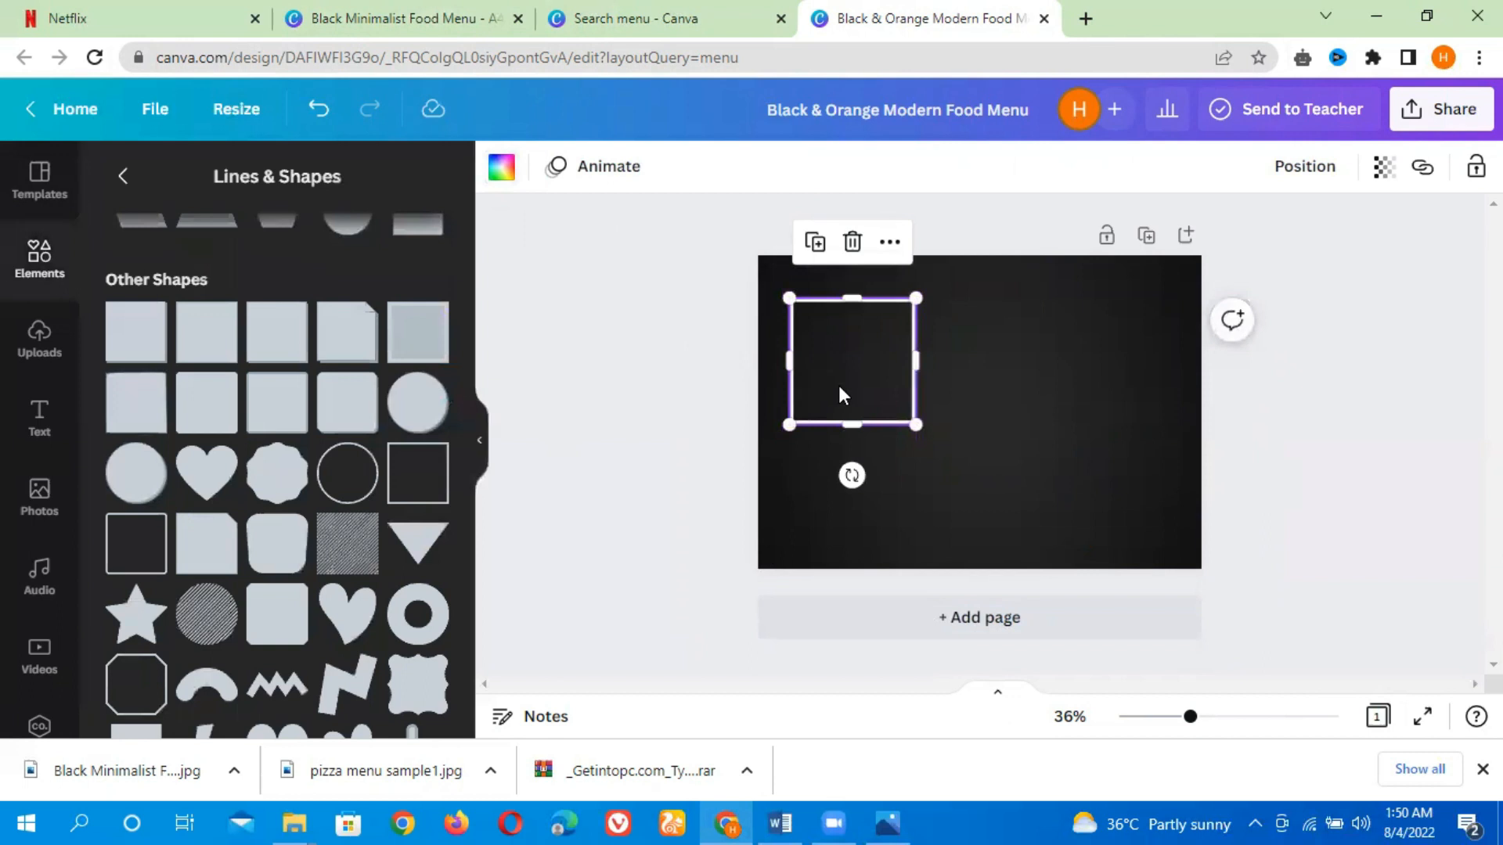
pyautogui.click(648, 371)
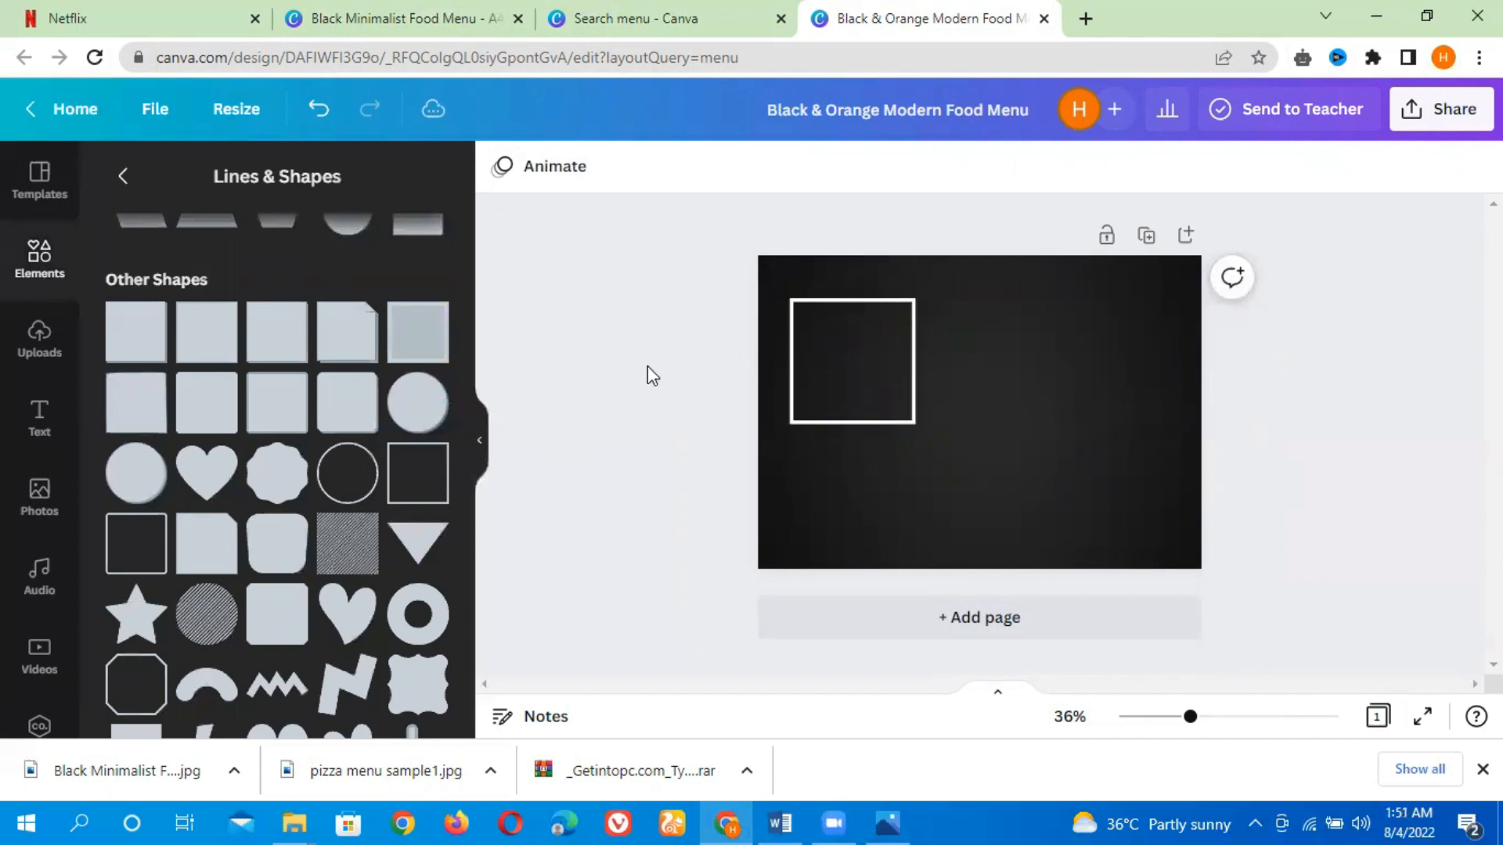
# Recolour the square outline grey, checking the Black Minimalist Food Menu design for reference
pyautogui.click(815, 373)
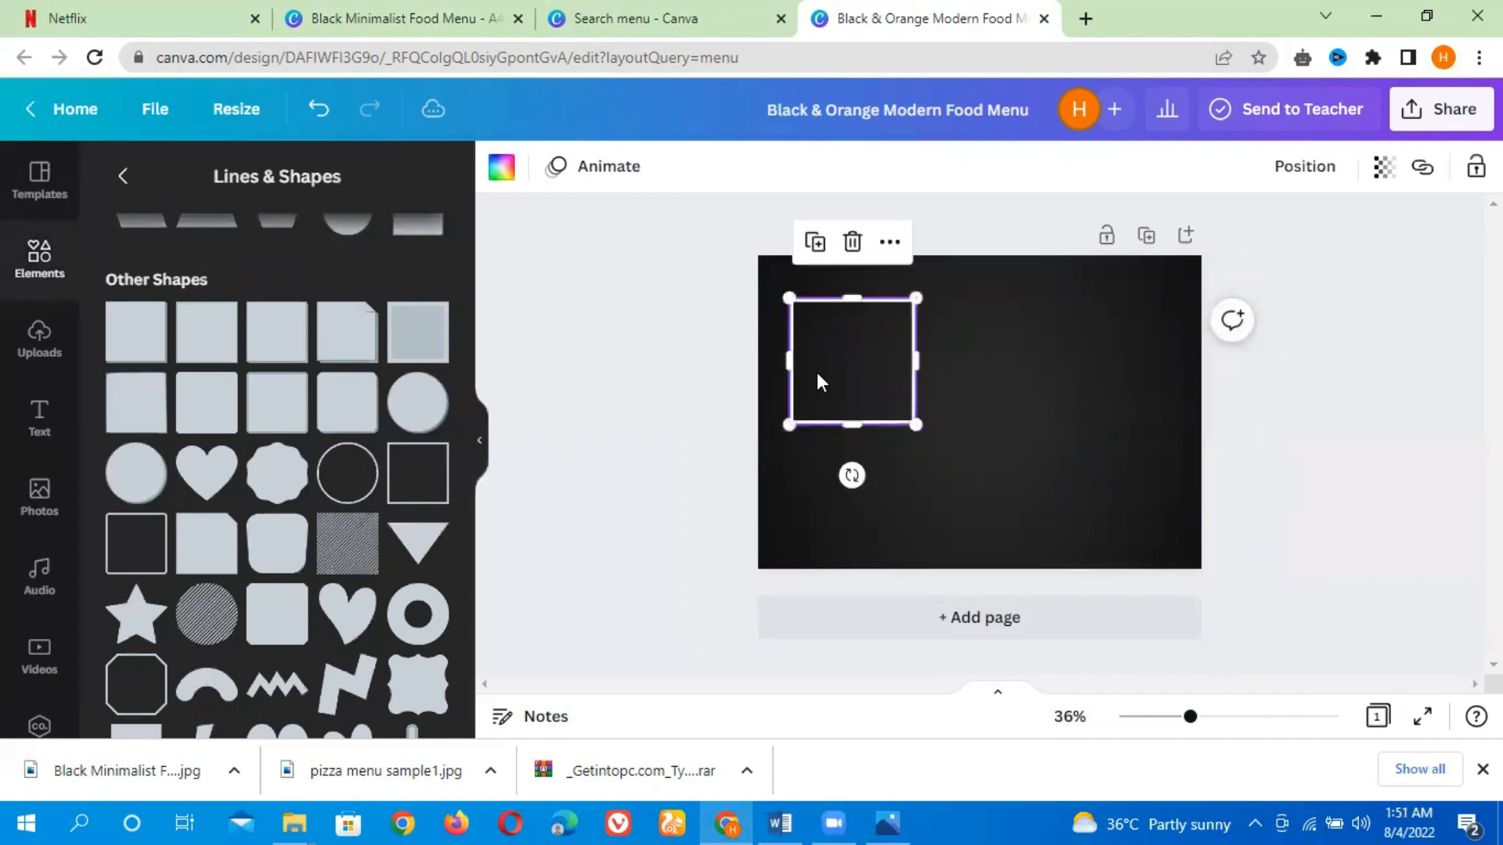
pyautogui.click(889, 243)
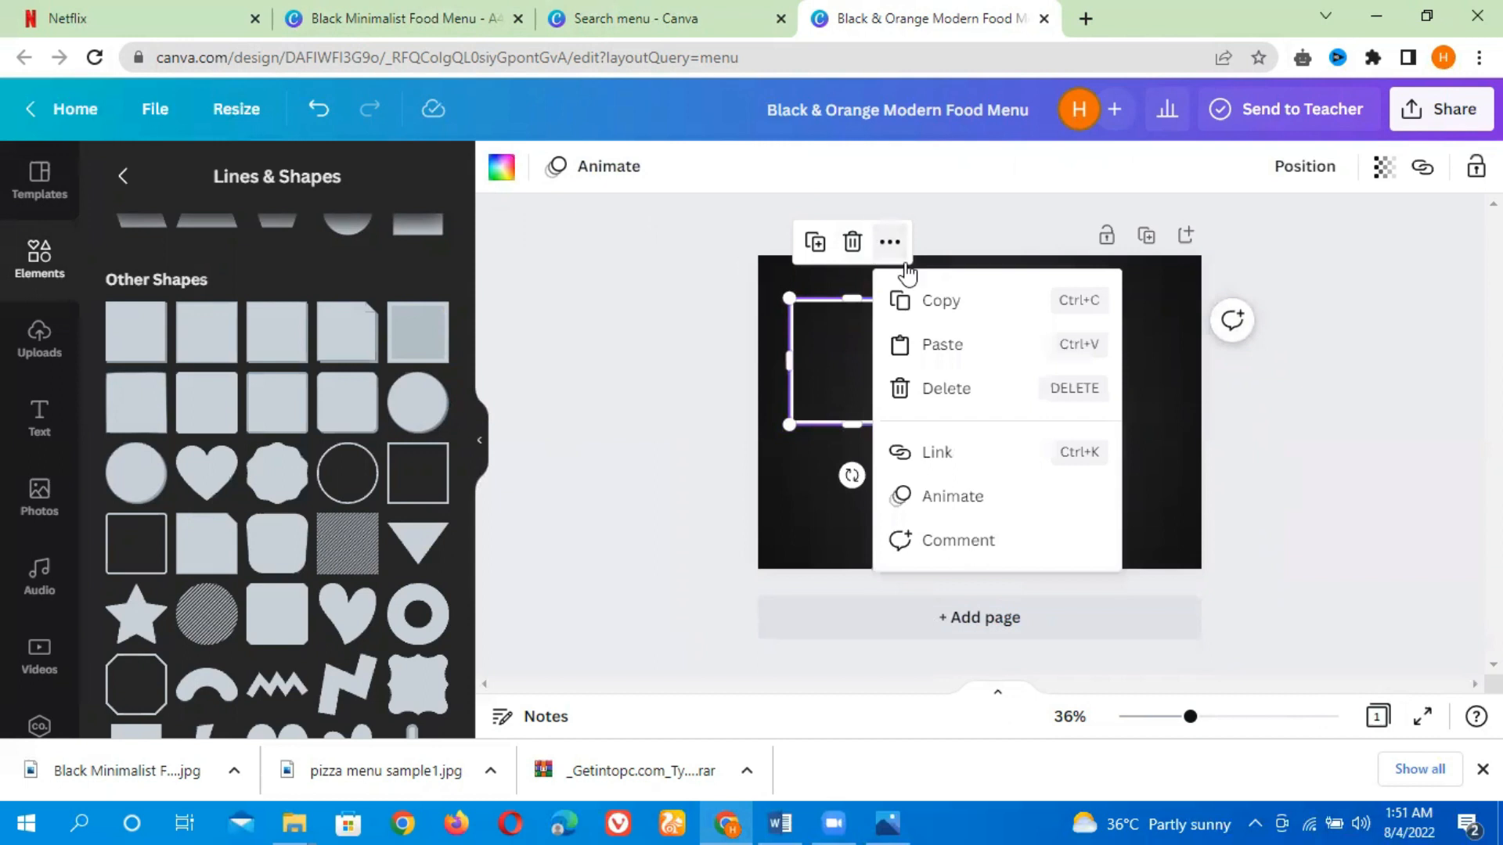
pyautogui.click(610, 407)
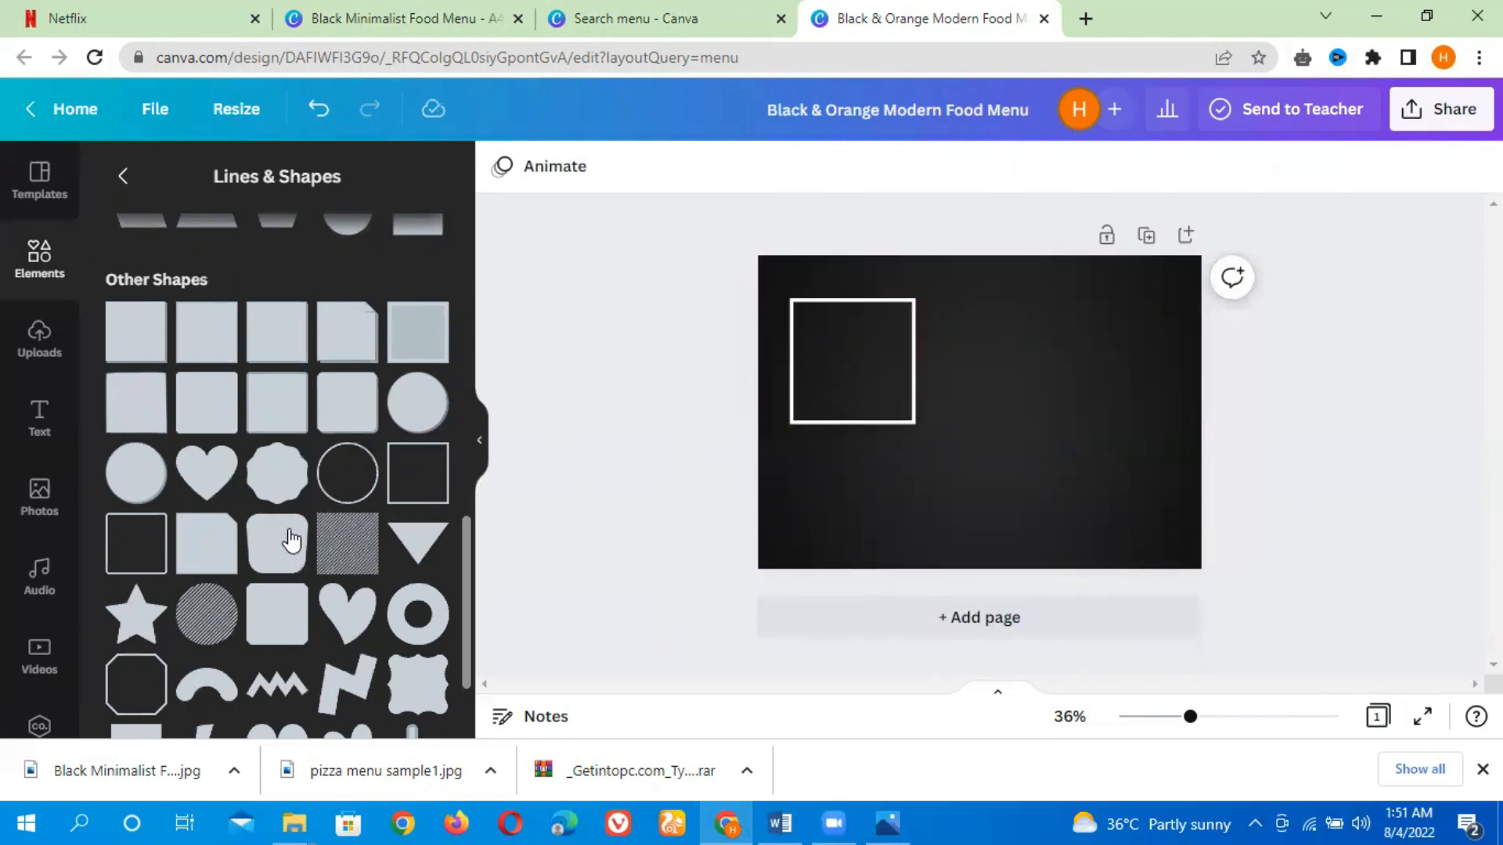
pyautogui.click(861, 374)
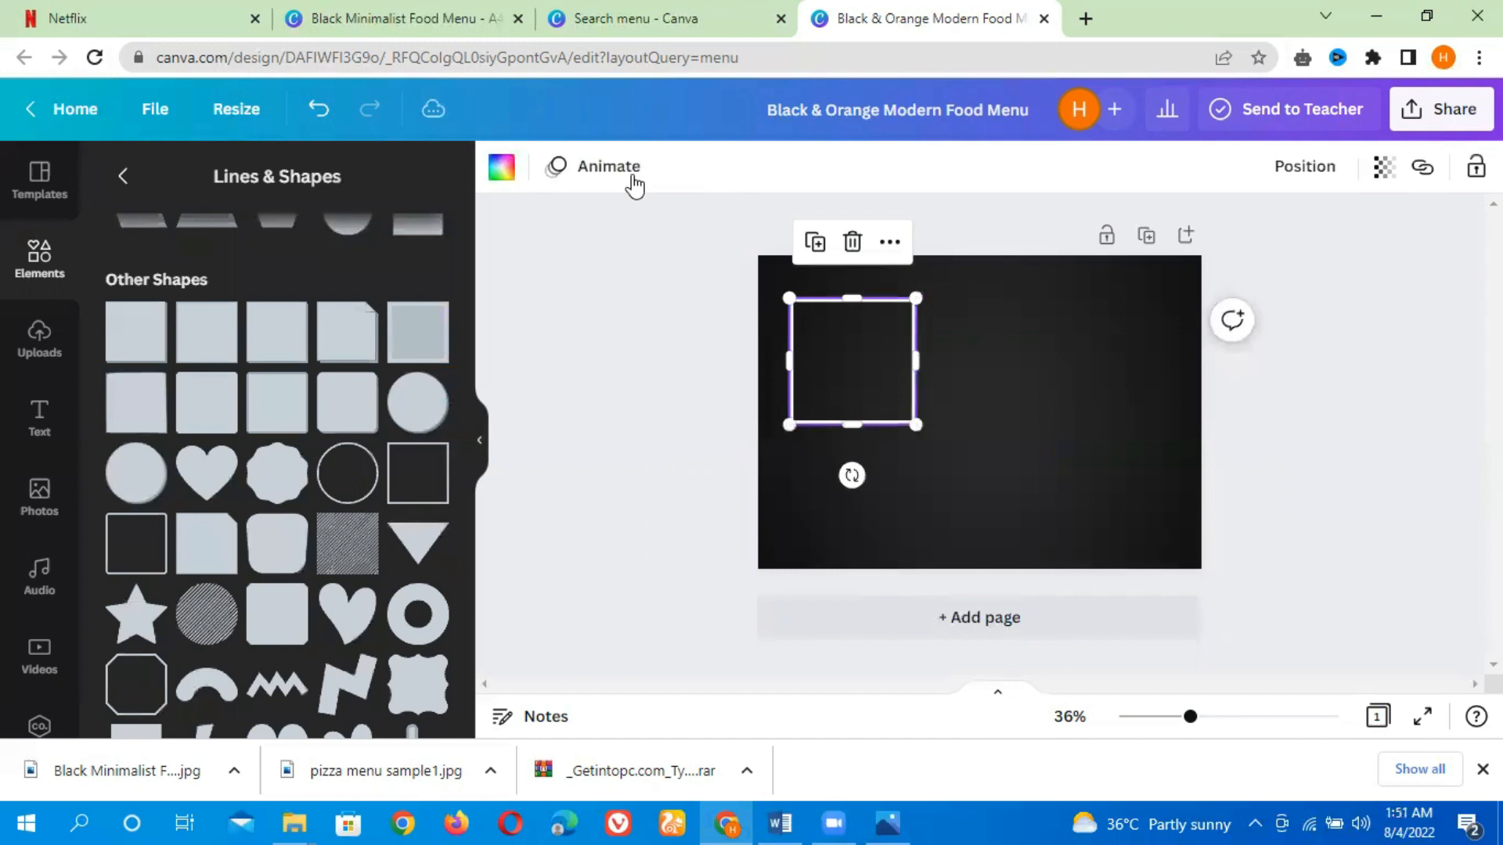
pyautogui.click(502, 169)
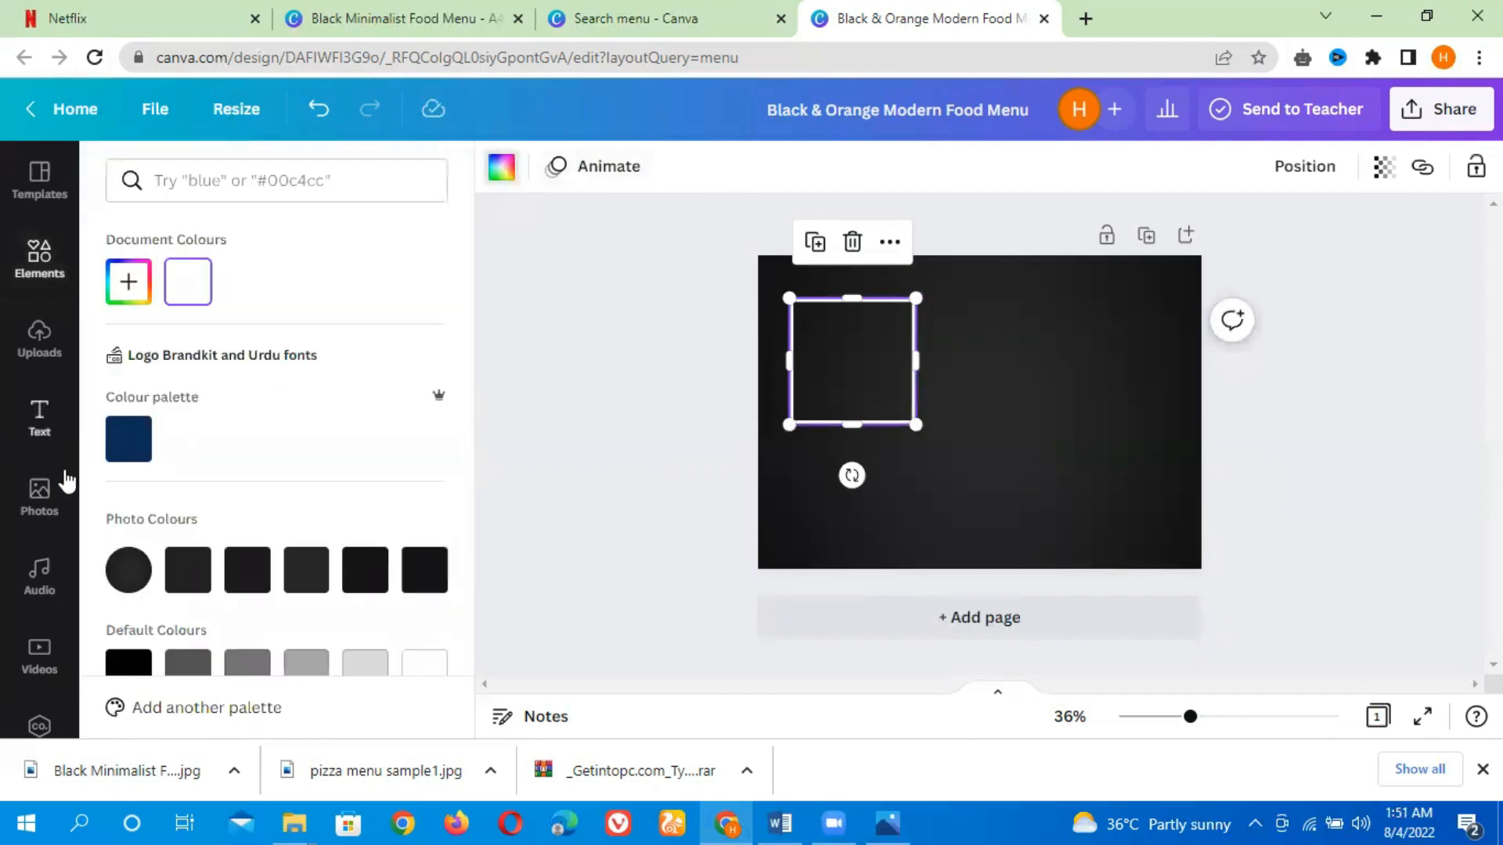
pyautogui.click(248, 663)
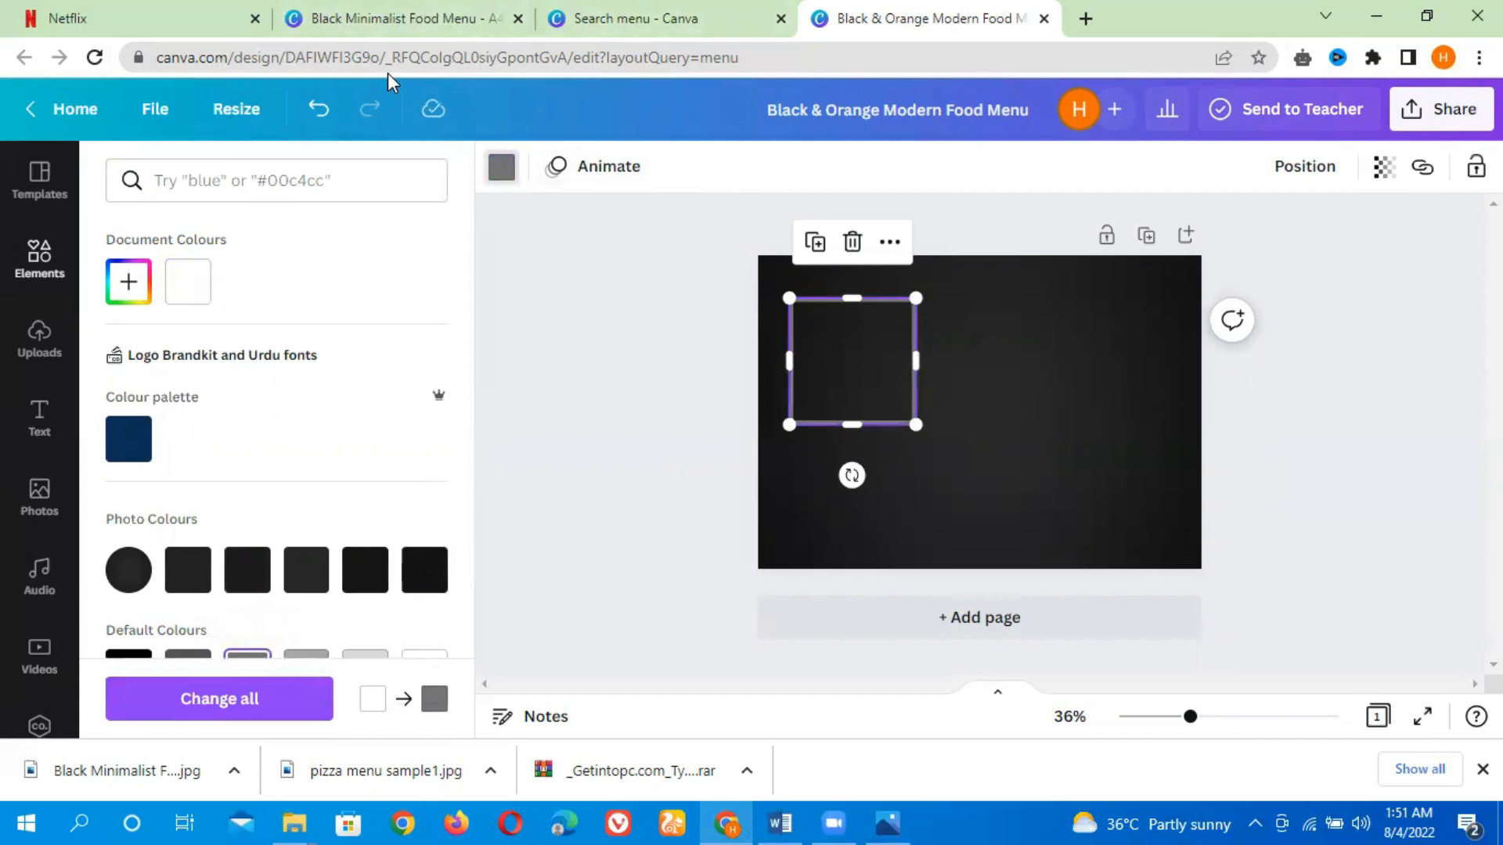
pyautogui.hotkey('ctrl', '2')
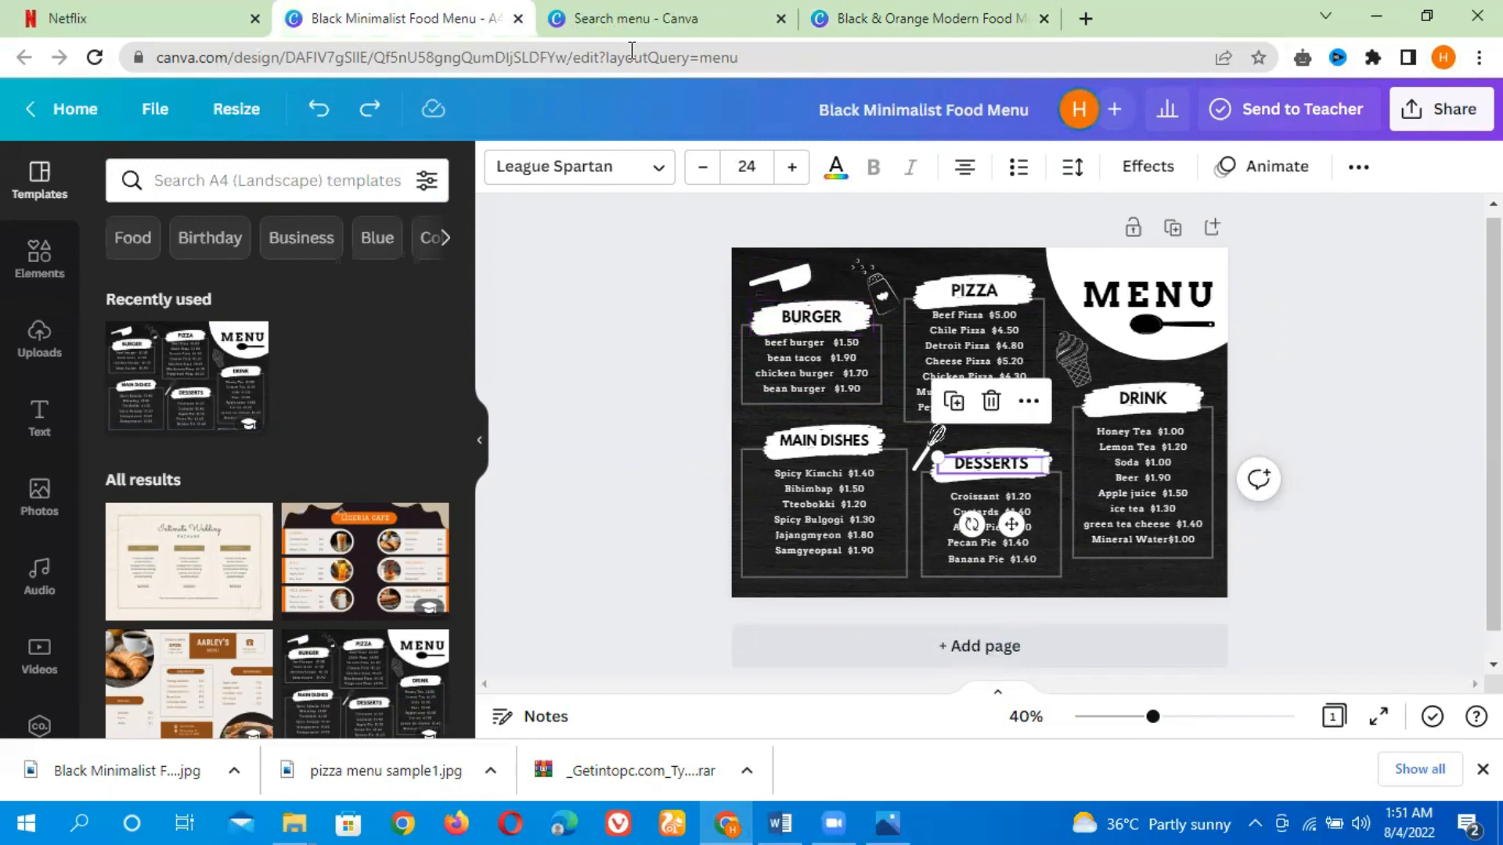
pyautogui.click(1027, 34)
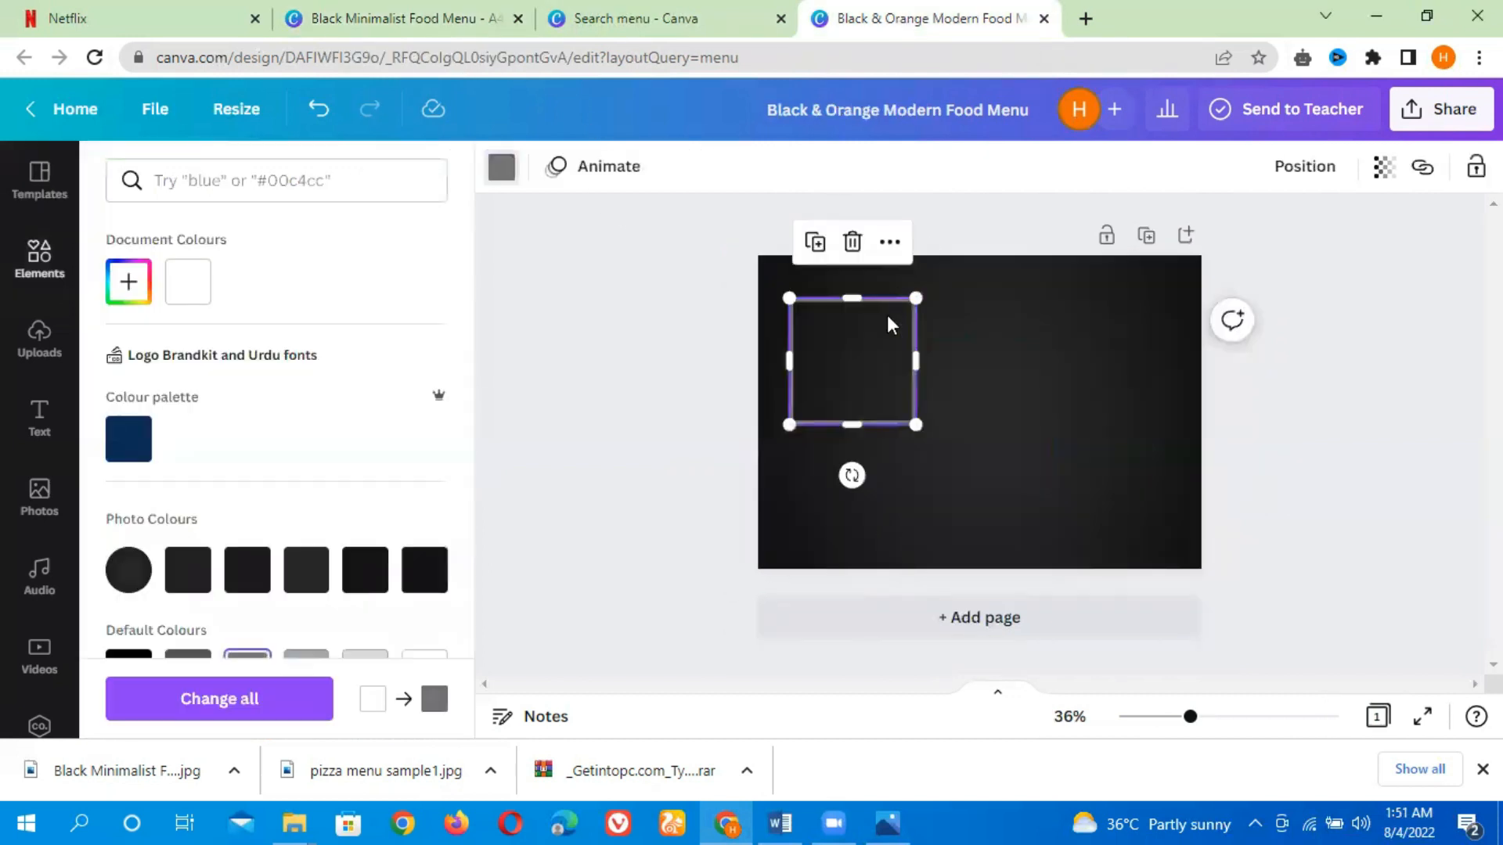
pyautogui.click(678, 362)
pyautogui.click(636, 417)
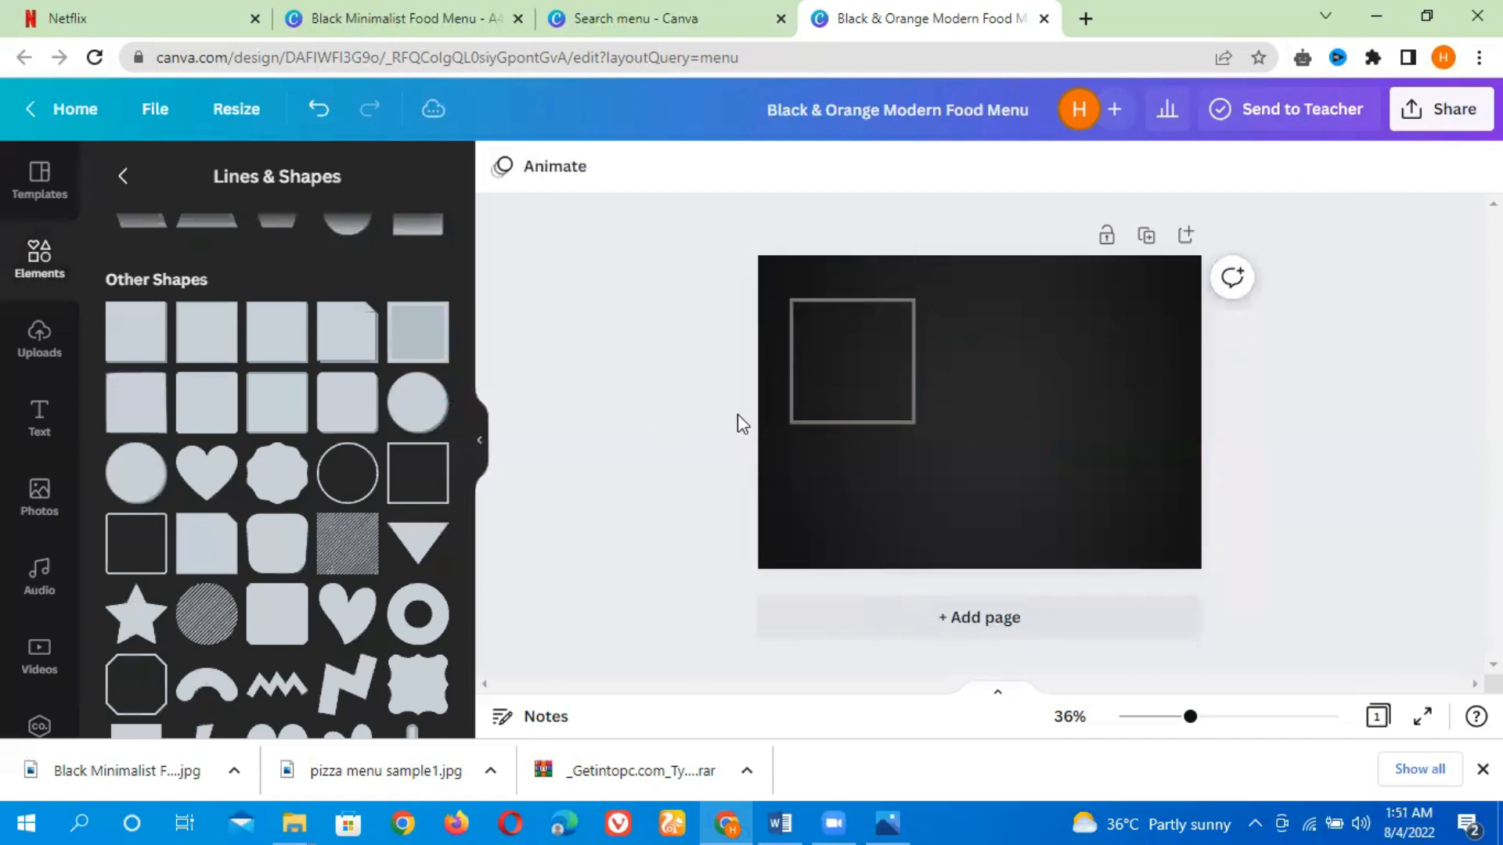
# Stretch the grey square outline wider into a rectangle in the upper-left area of the page
pyautogui.click(914, 362)
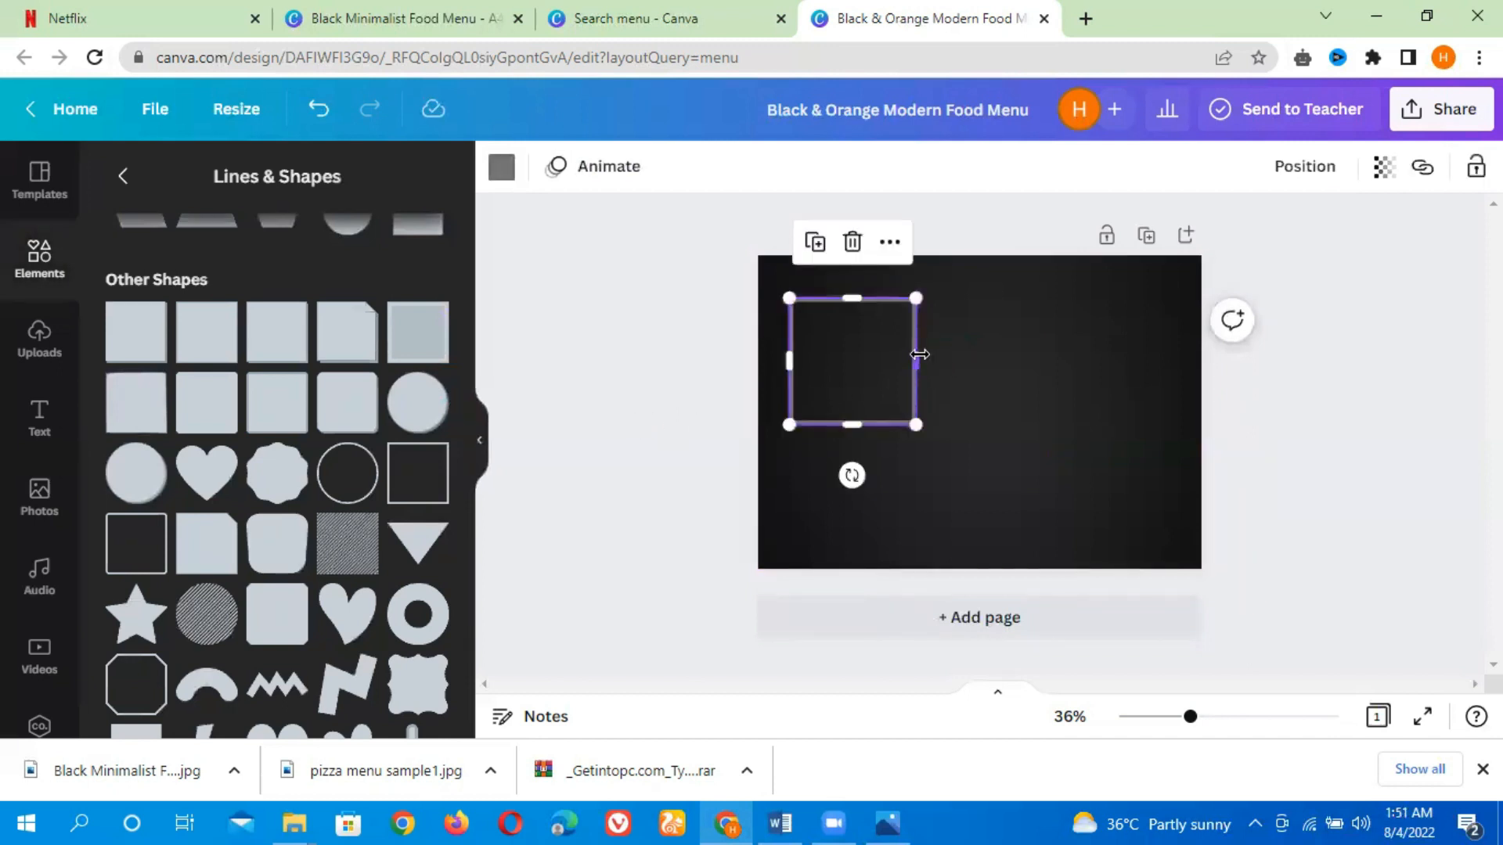
pyautogui.moveTo(948, 356); pyautogui.dragTo(958, 358)
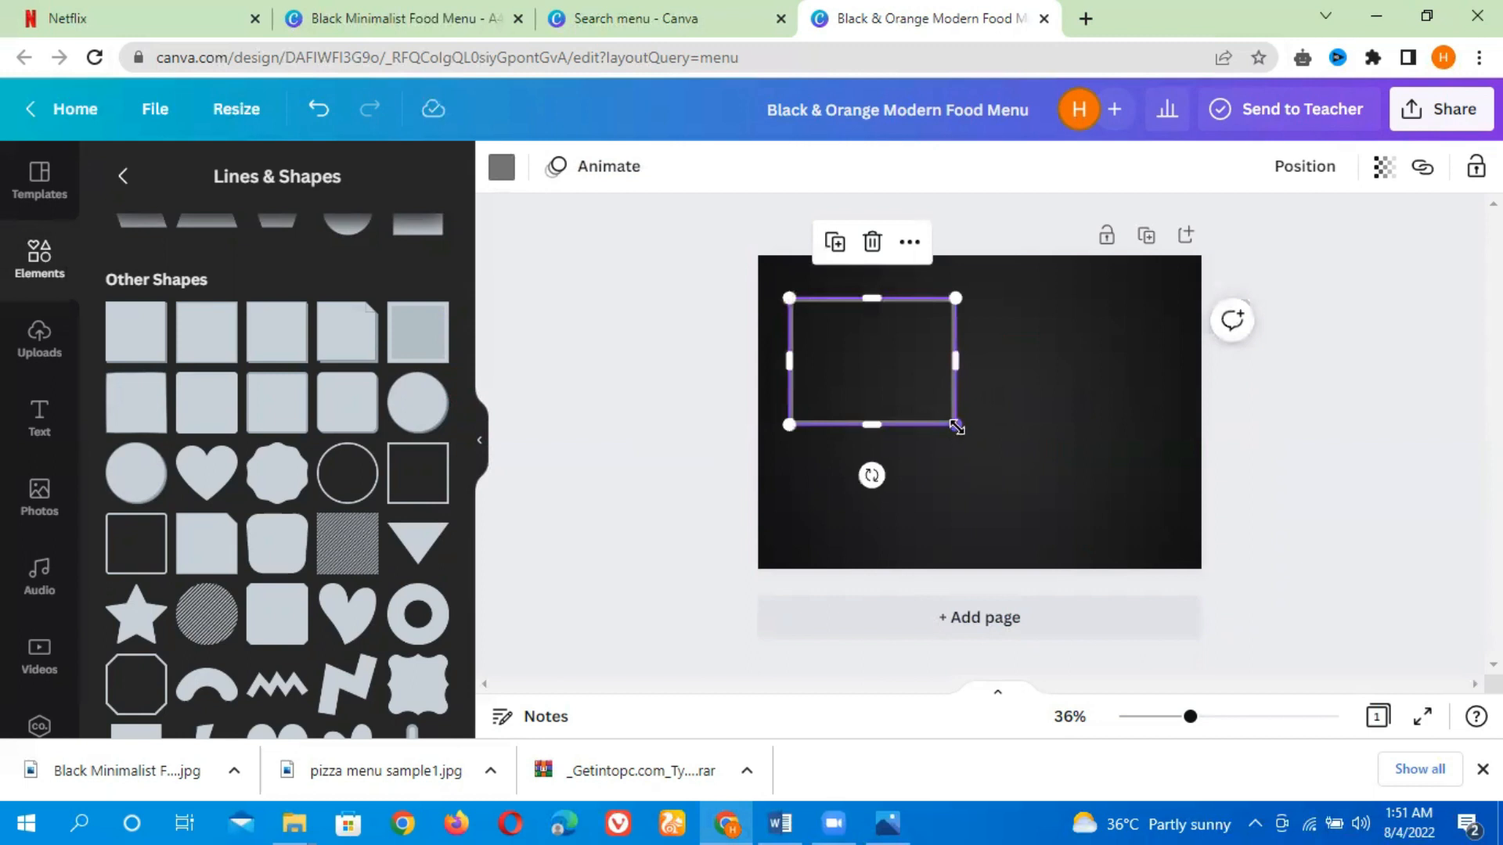
pyautogui.moveTo(930, 419)
pyautogui.mouseDown()
pyautogui.moveTo(888, 394)
pyautogui.moveTo(900, 417)
pyautogui.mouseUp()
pyautogui.click(655, 306)
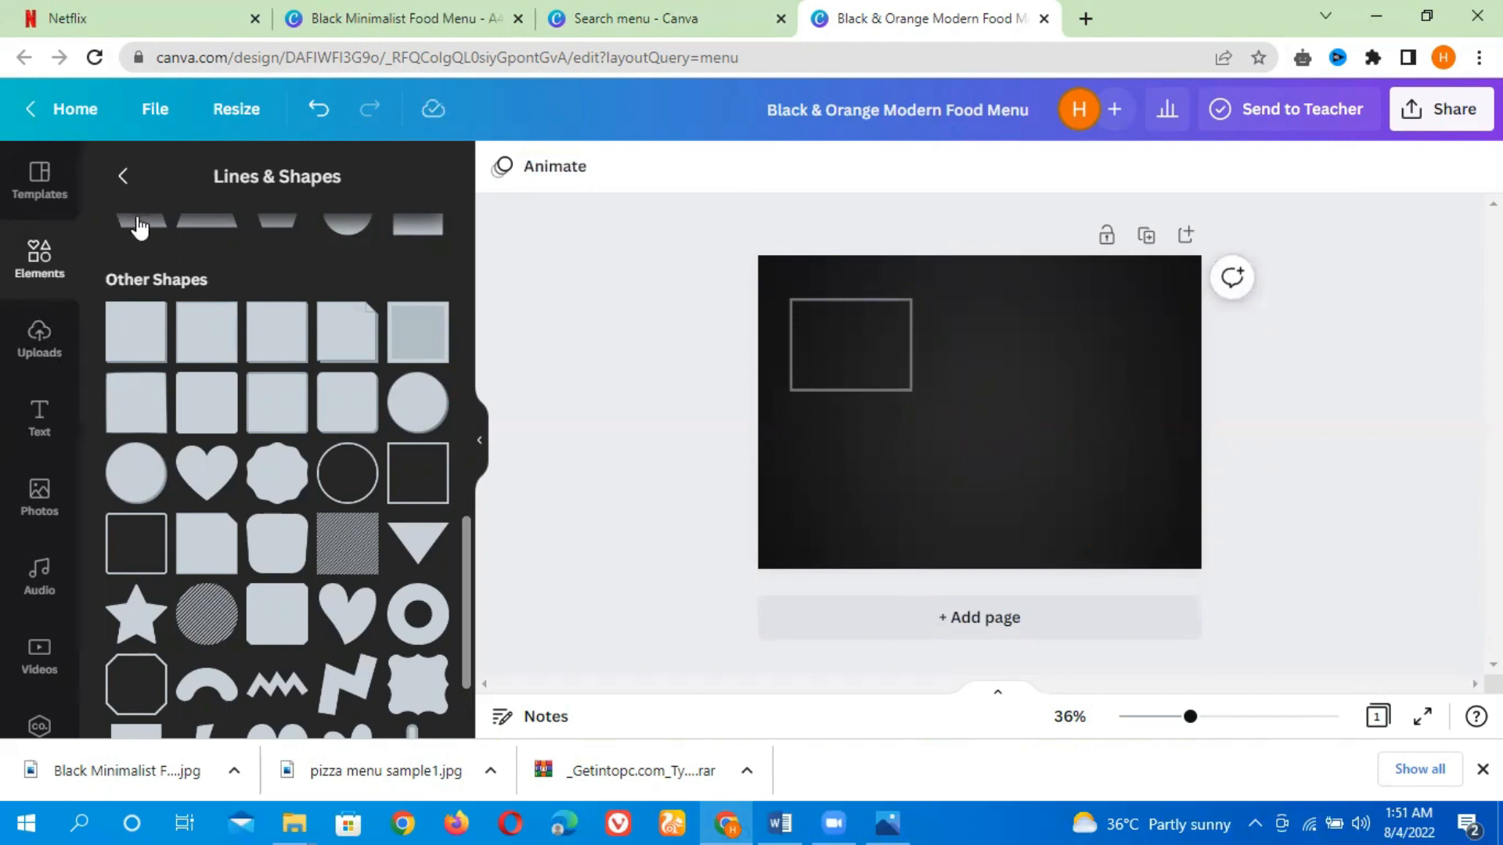
# Search the elements for brush strokes, add a brush stroke to the page and colour it white
pyautogui.click(124, 177)
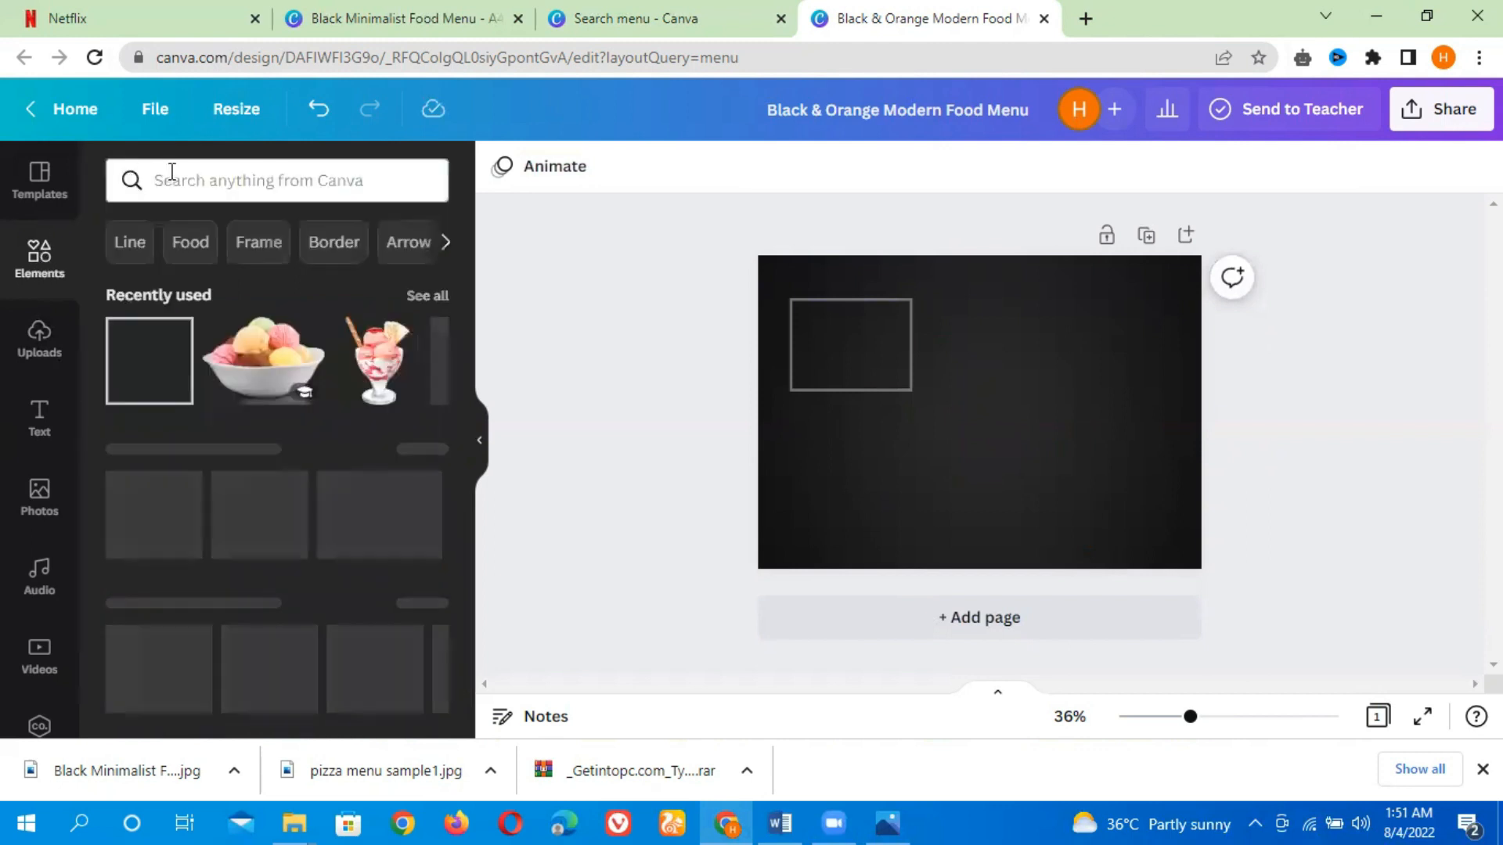
pyautogui.click(198, 188)
pyautogui.write('b')
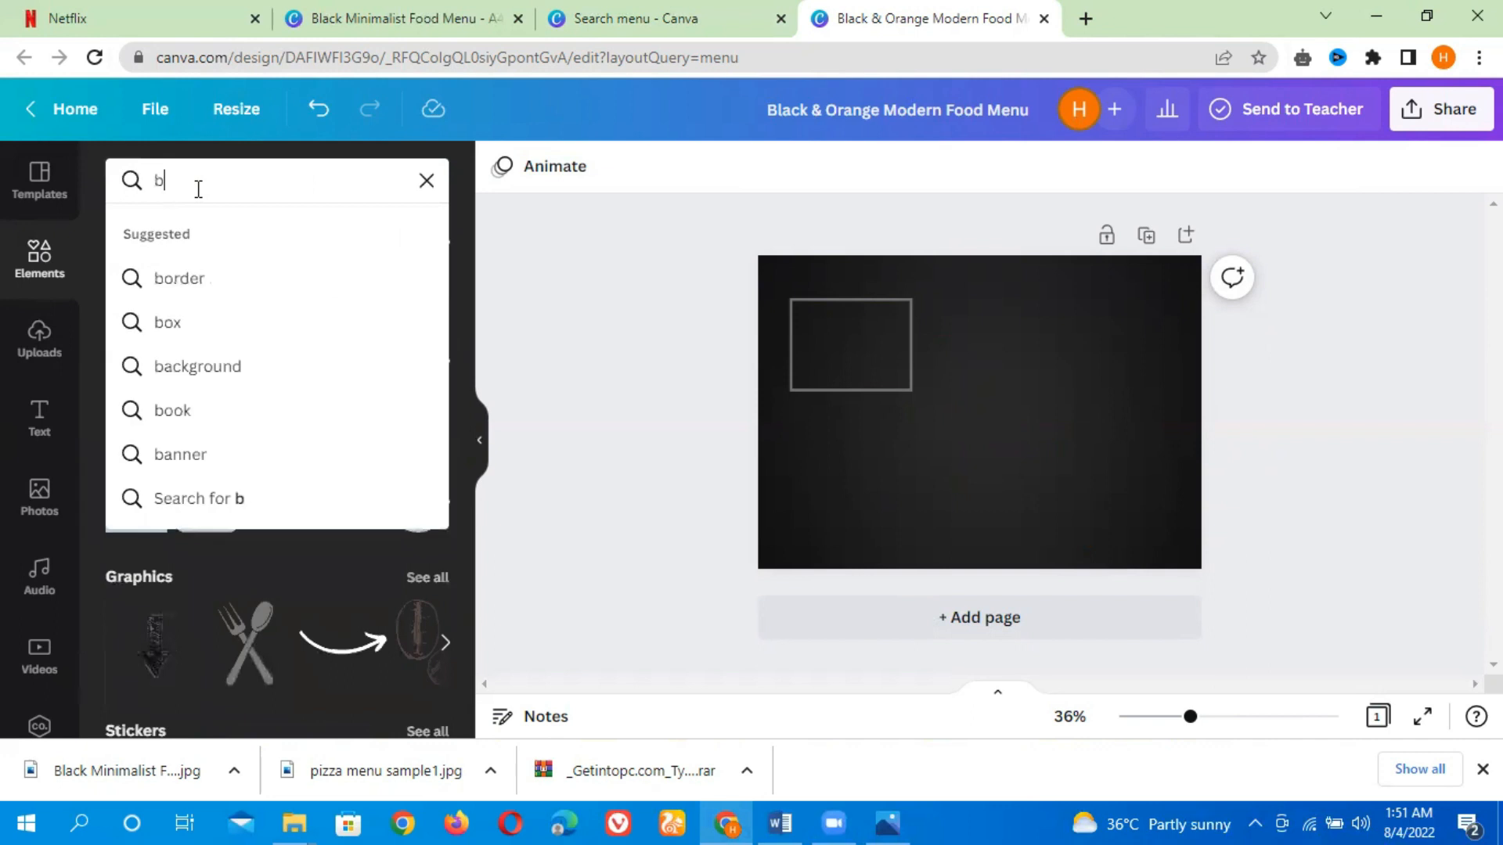
pyautogui.write('rush strokes')
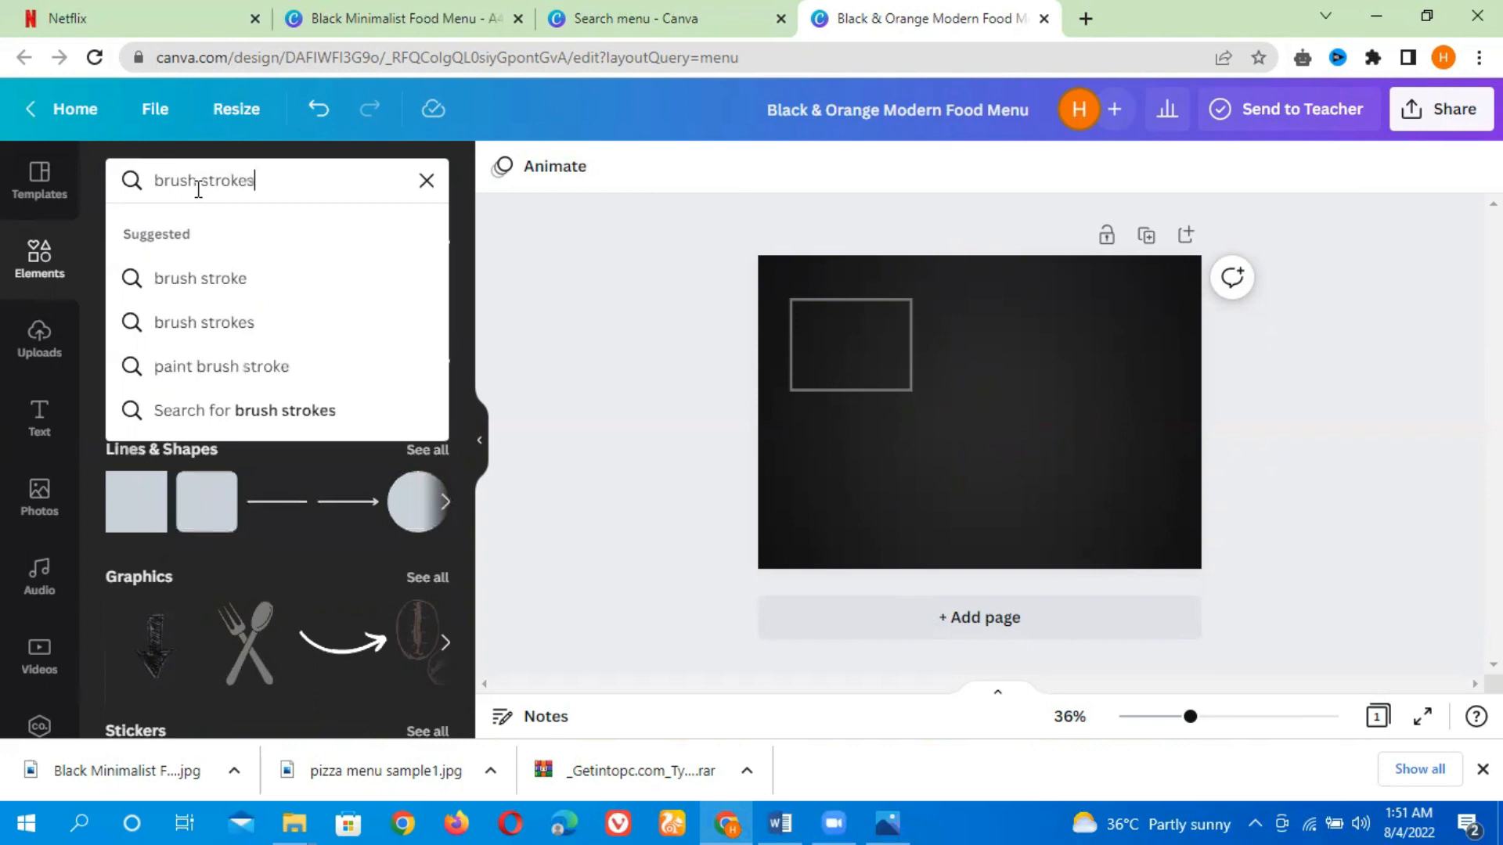
pyautogui.press('Return')
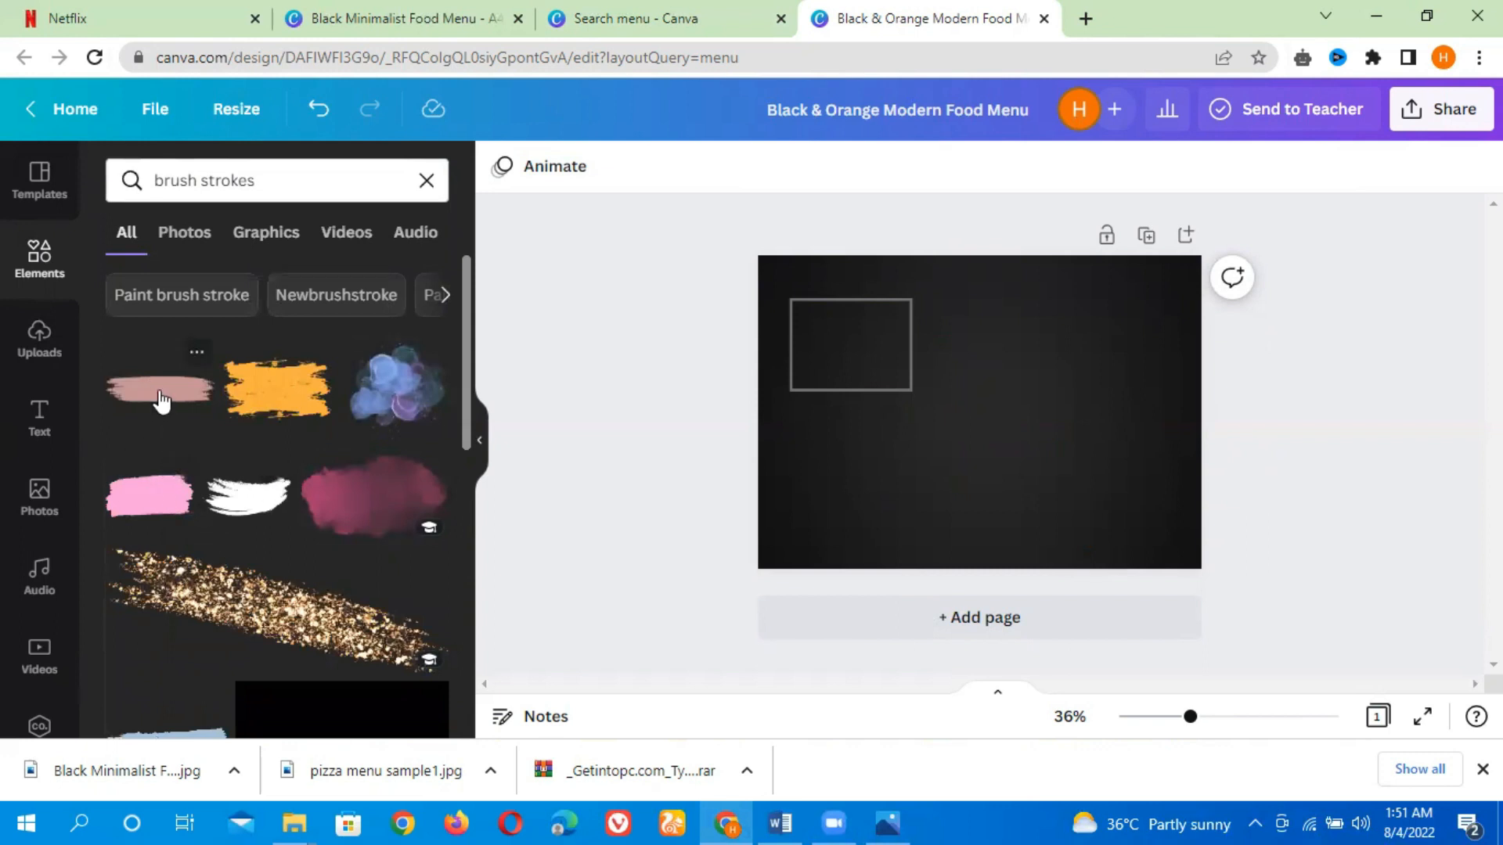
pyautogui.click(160, 400)
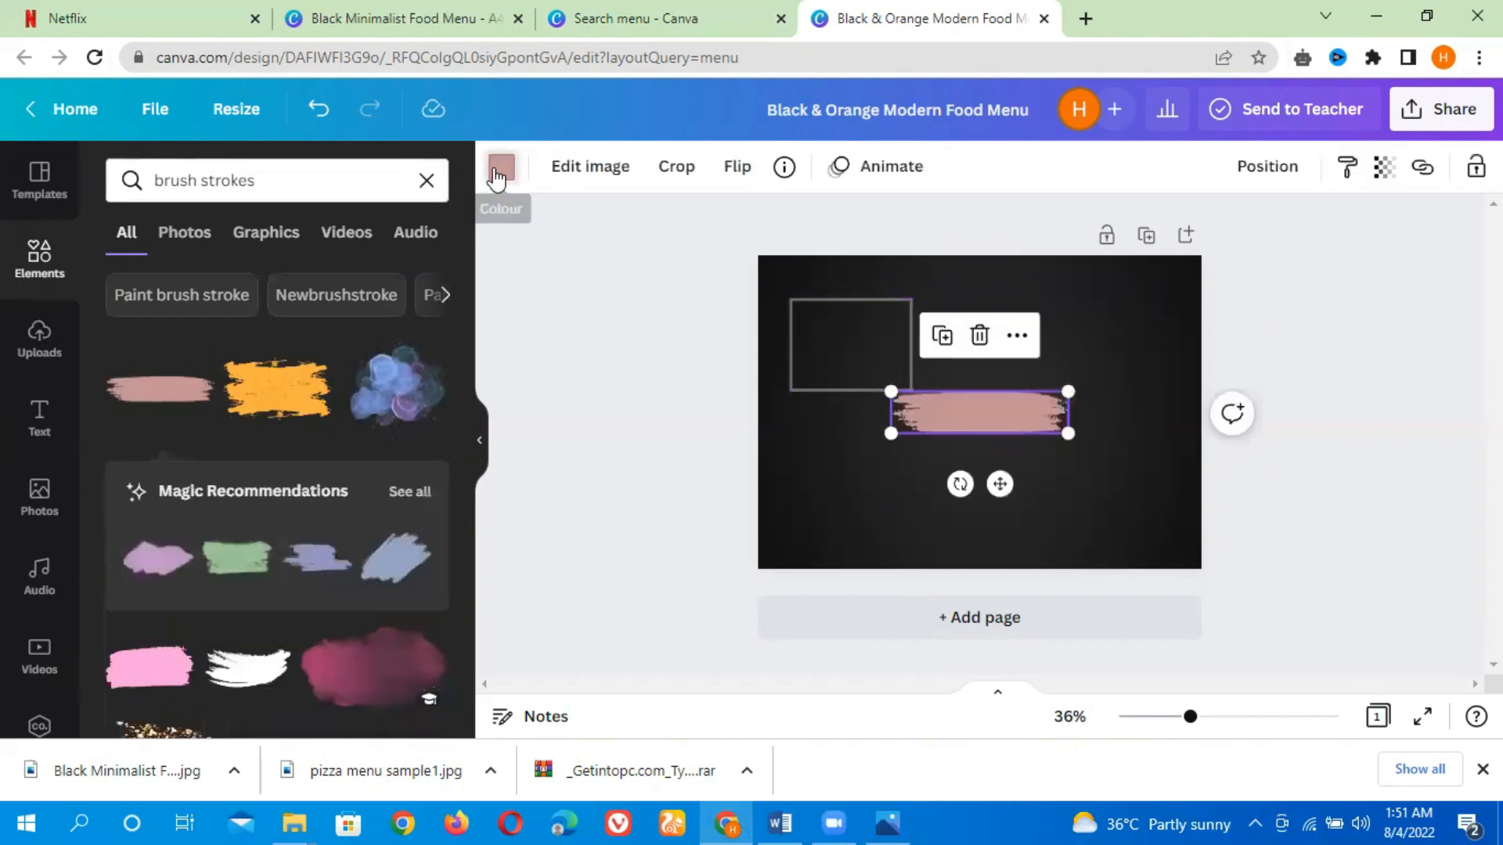
pyautogui.click(497, 178)
pyautogui.click(306, 282)
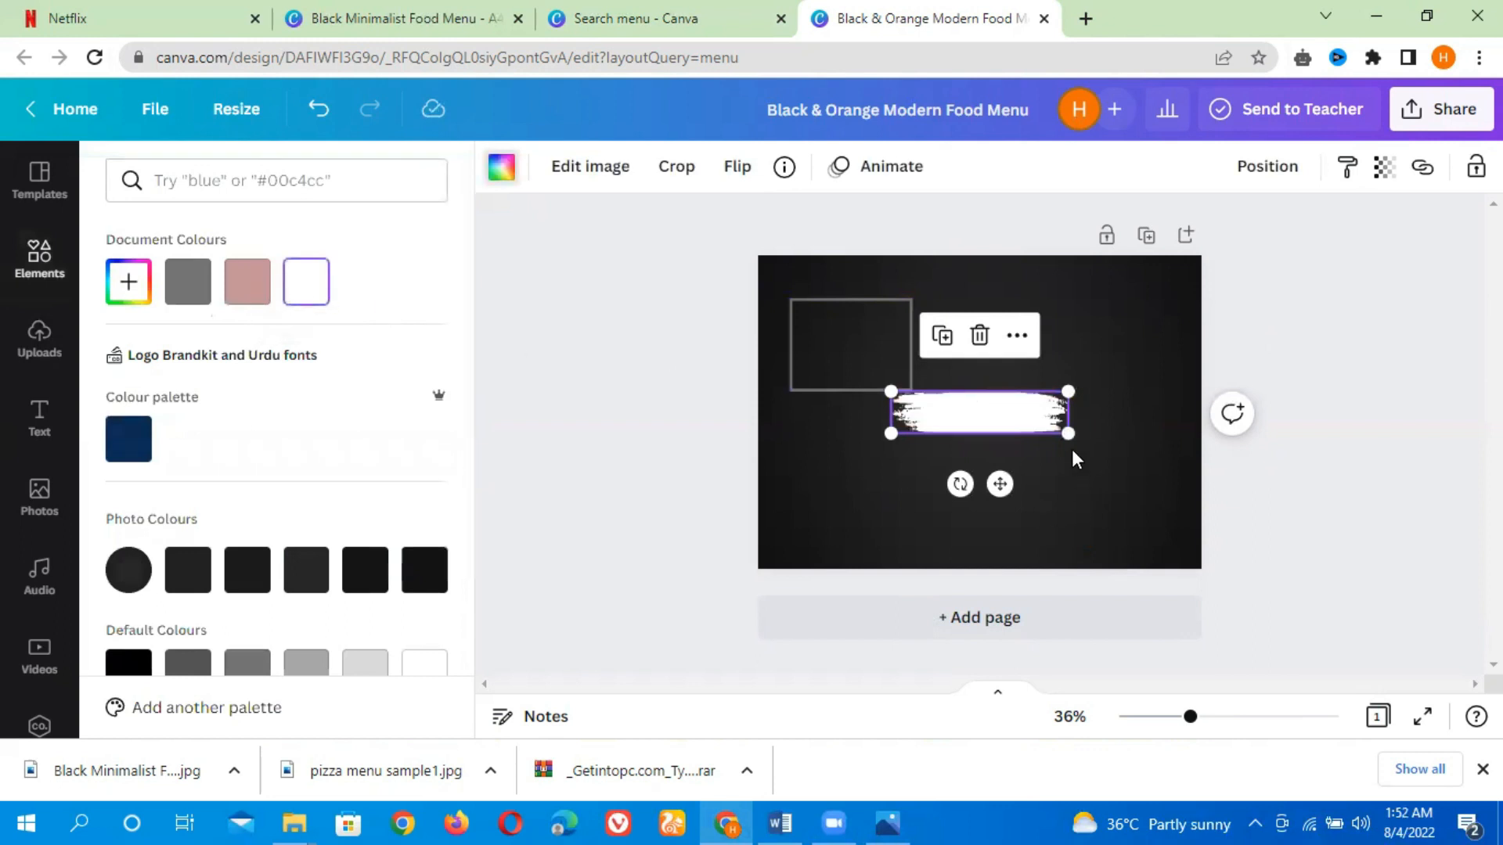
# Shrink the white brush stroke and place it across the top edge of the grey rectangle
pyautogui.moveTo(1066, 429); pyautogui.dragTo(980, 413)
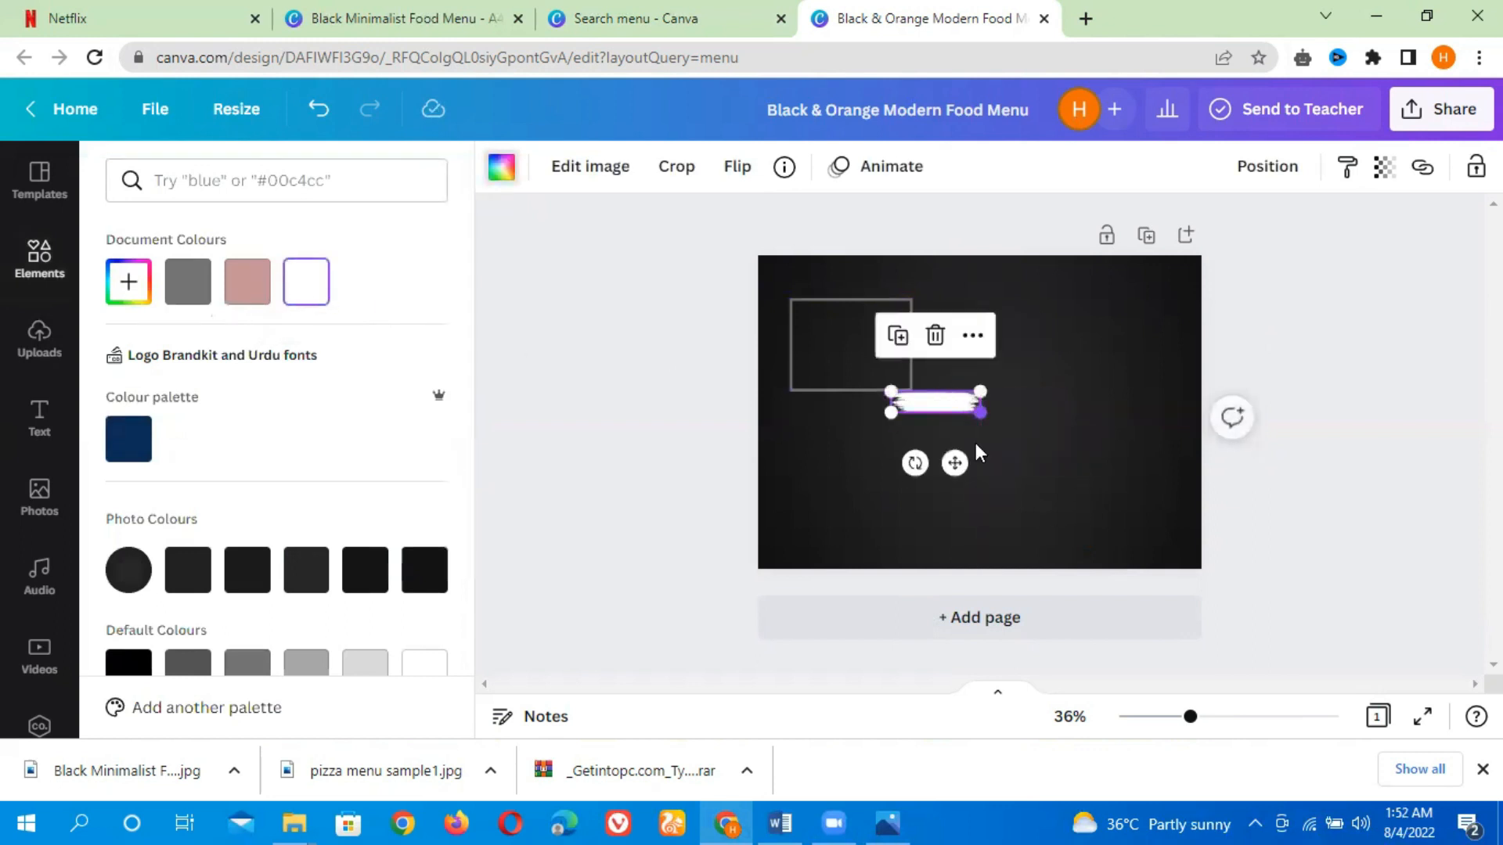
pyautogui.moveTo(954, 465); pyautogui.dragTo(853, 359)
pyautogui.moveTo(880, 288)
pyautogui.mouseDown()
pyautogui.moveTo(915, 268)
pyautogui.moveTo(854, 295)
pyautogui.mouseUp()
# Resize the grey rectangle so it sits beneath the white brush stroke
pyautogui.click(893, 368)
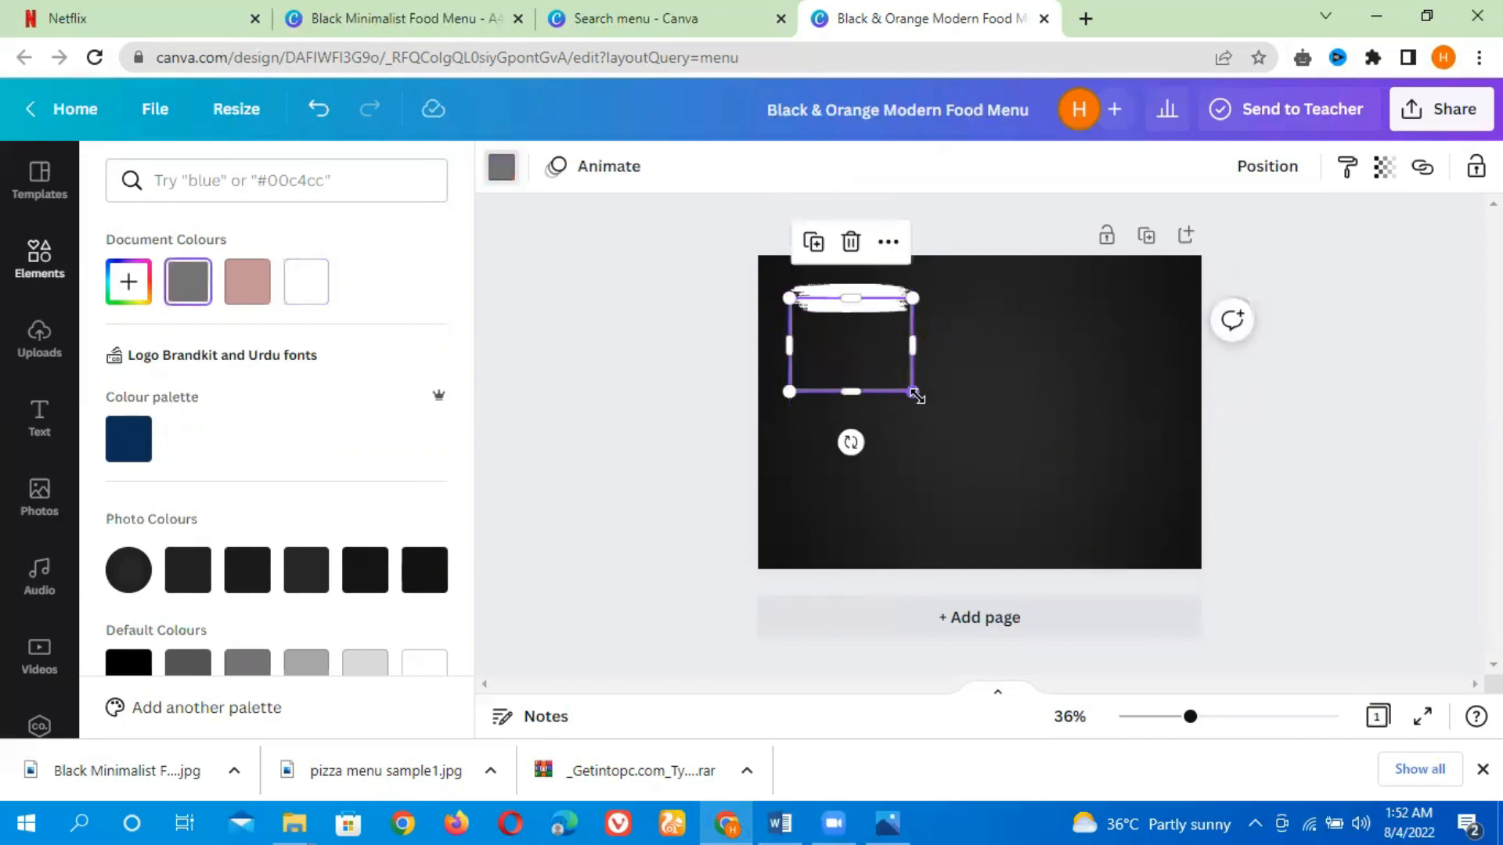
pyautogui.moveTo(926, 408); pyautogui.dragTo(903, 351)
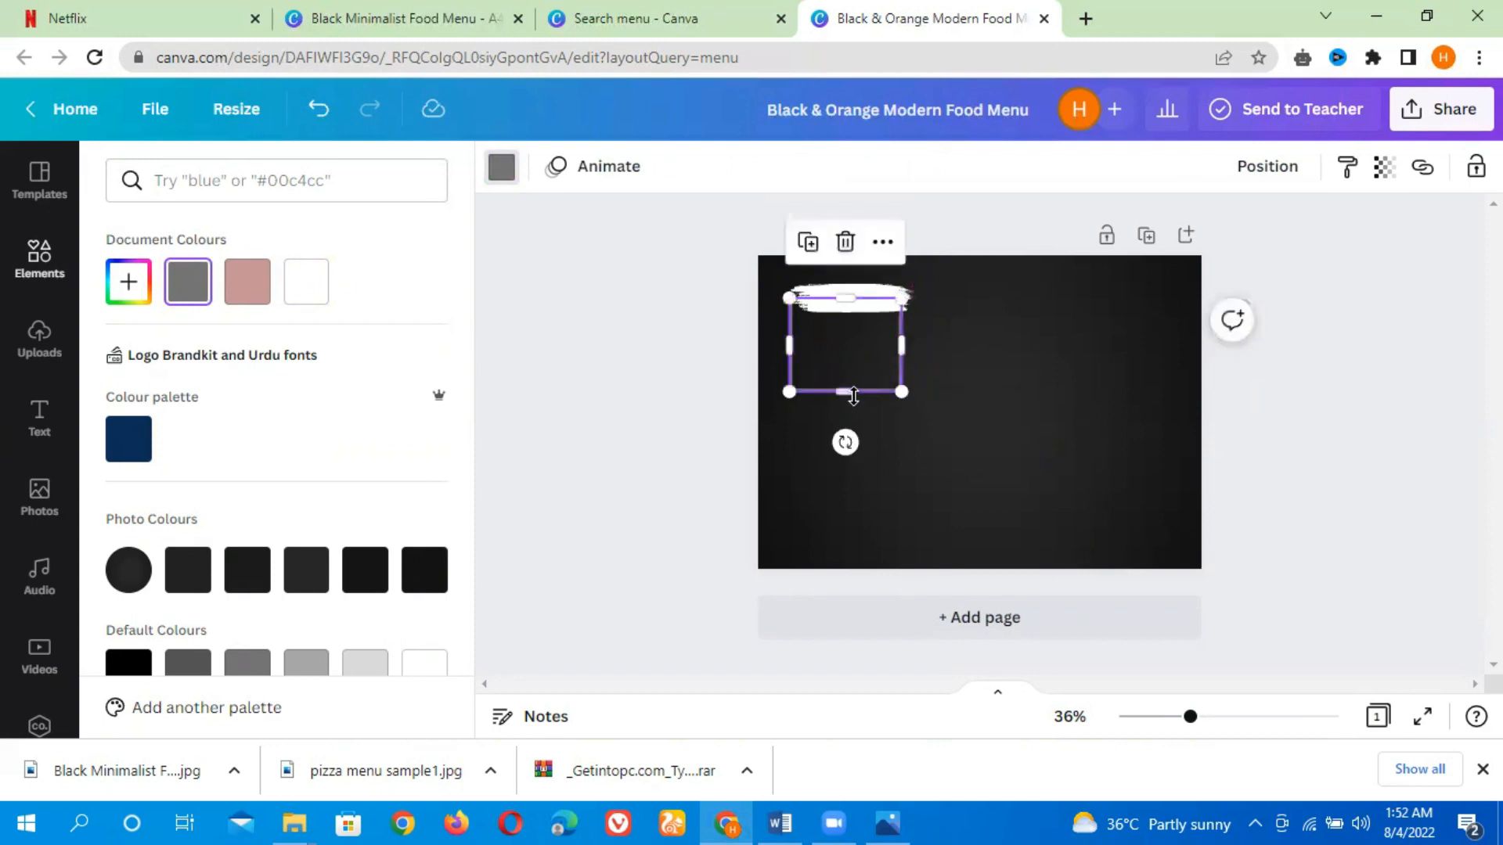
pyautogui.moveTo(850, 393)
pyautogui.mouseDown()
pyautogui.moveTo(848, 425)
pyautogui.moveTo(847, 376)
pyautogui.mouseUp()
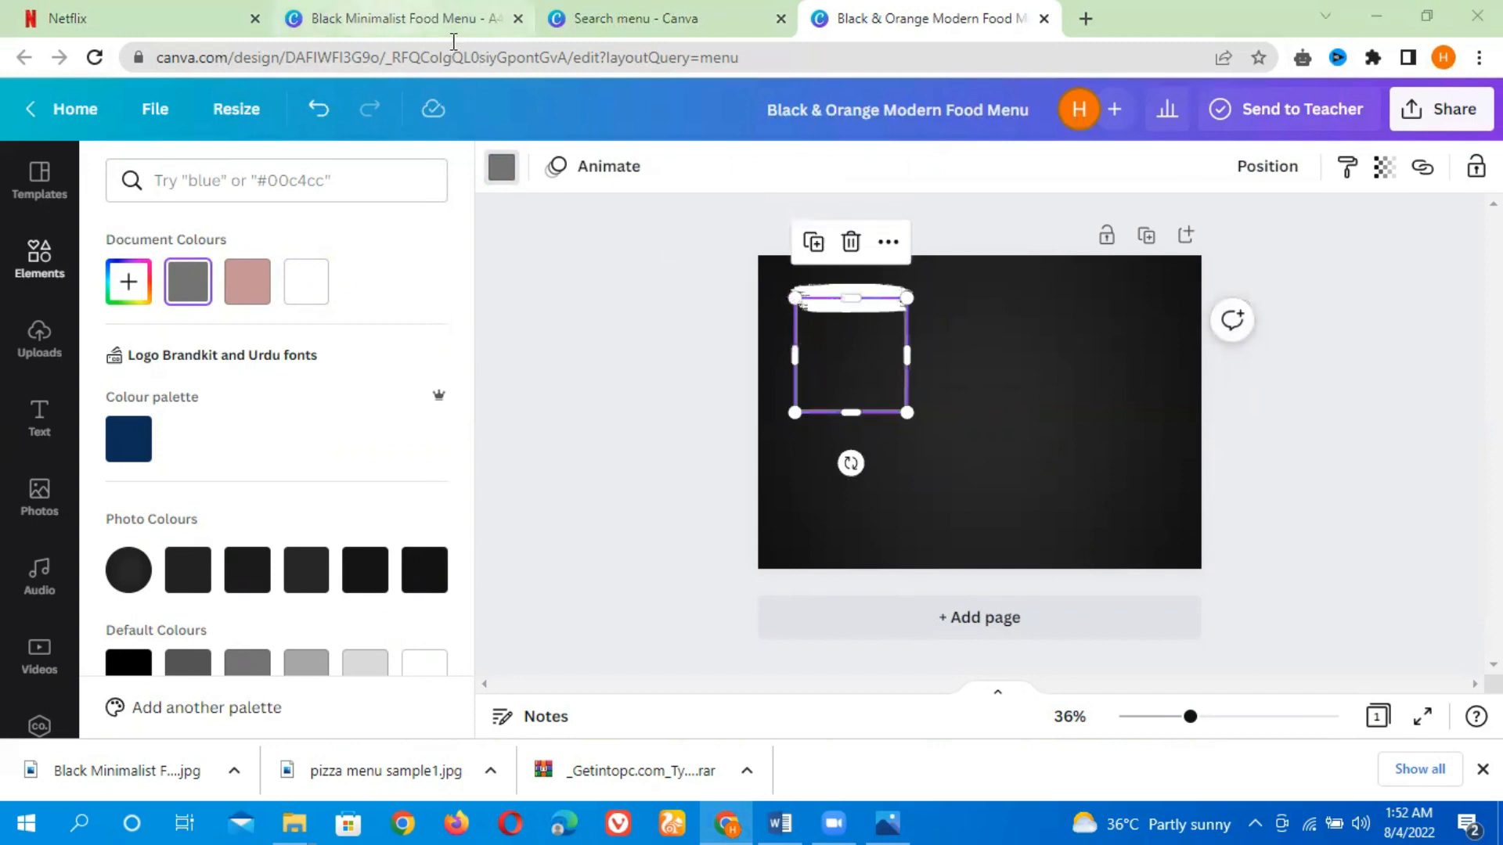
# Inspect the bottle graphic's details in the Black Minimalist design and browse more graphics by SmmrDesign
pyautogui.click(407, 18)
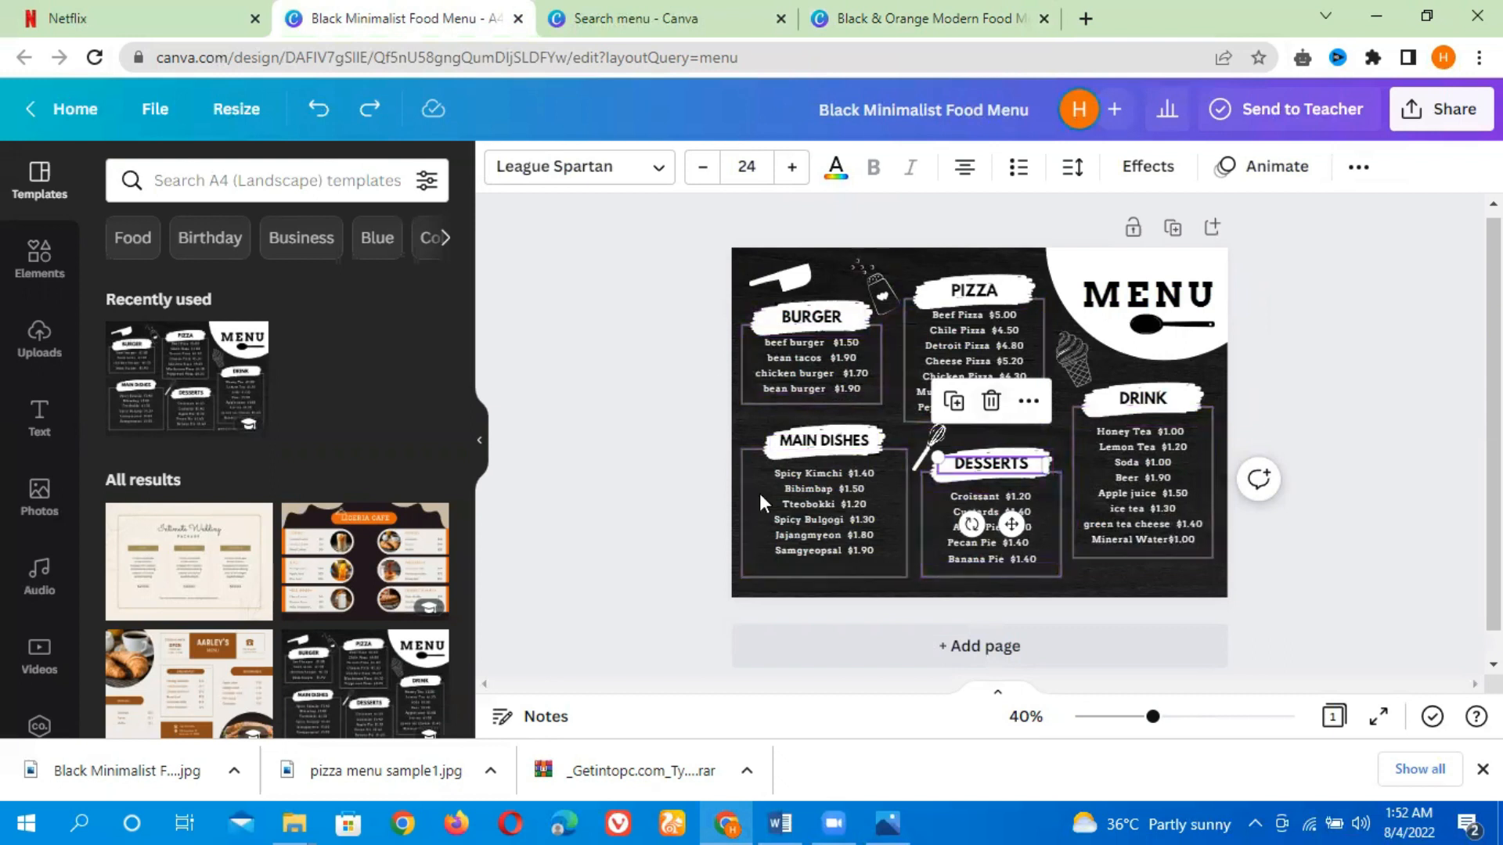
pyautogui.click(883, 292)
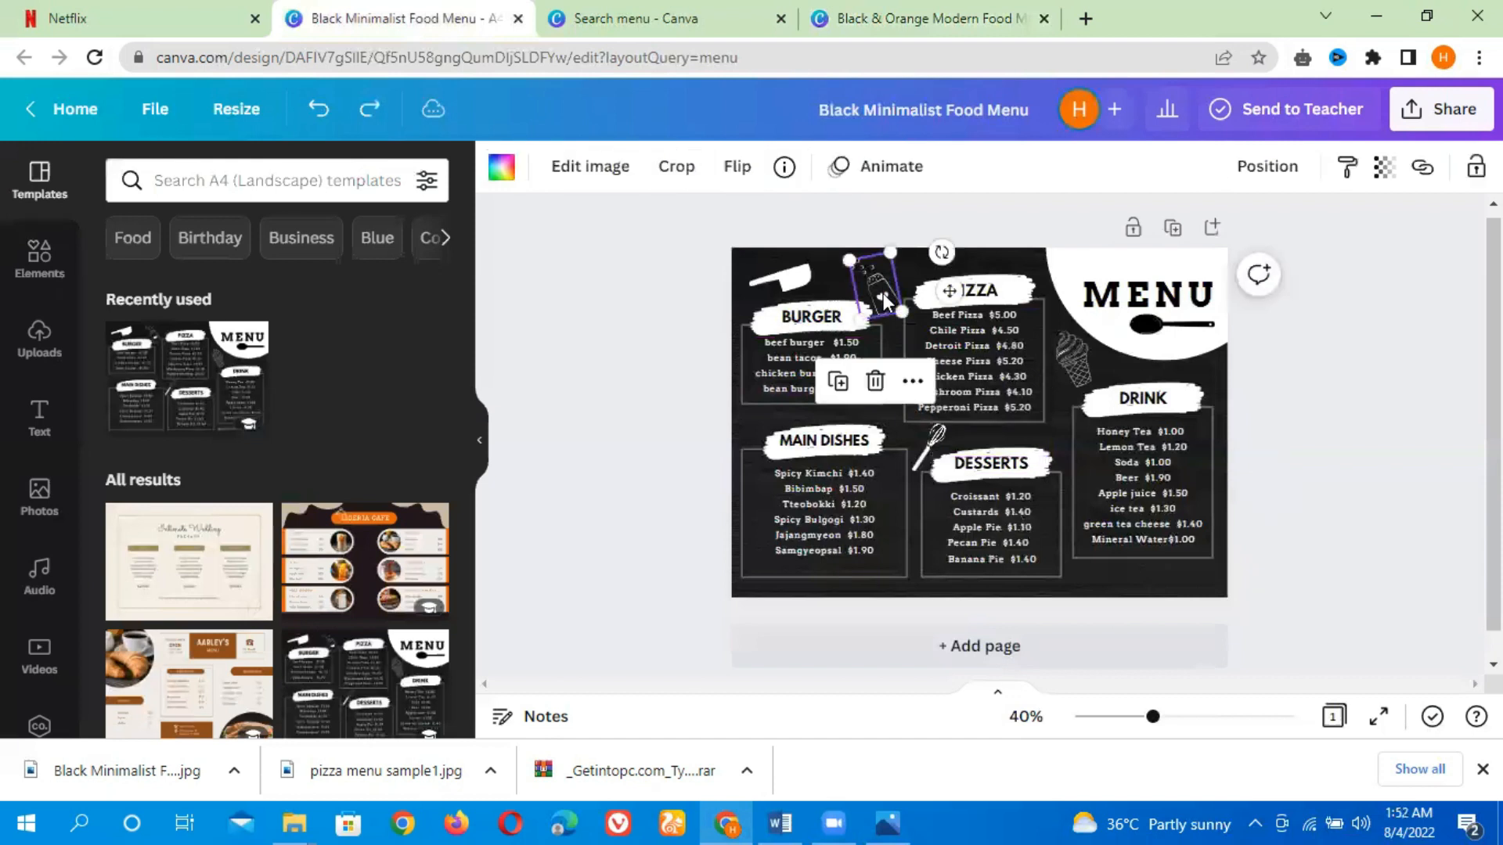
pyautogui.click(784, 168)
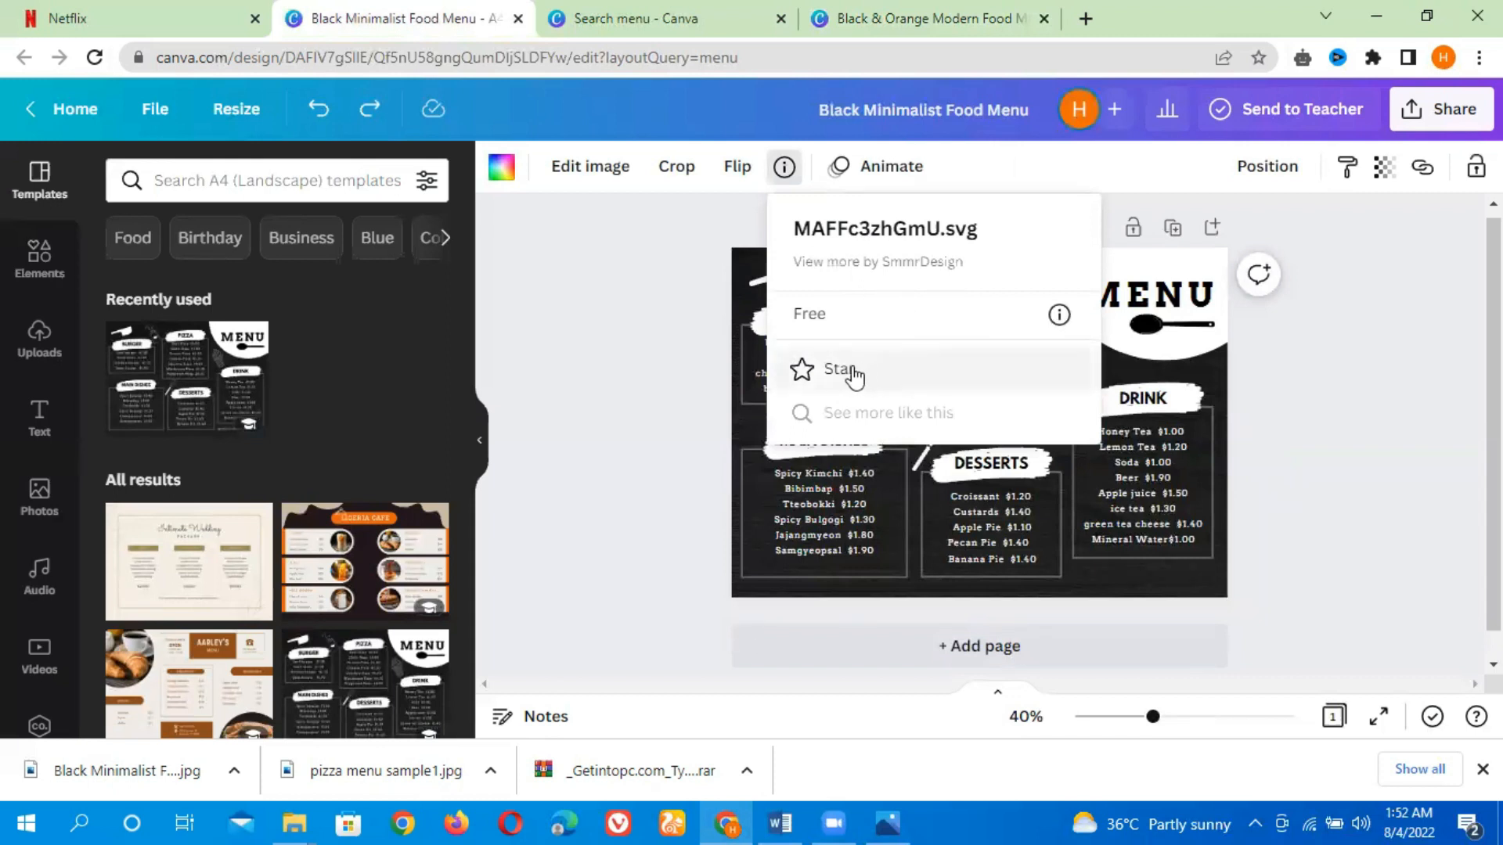
pyautogui.click(892, 265)
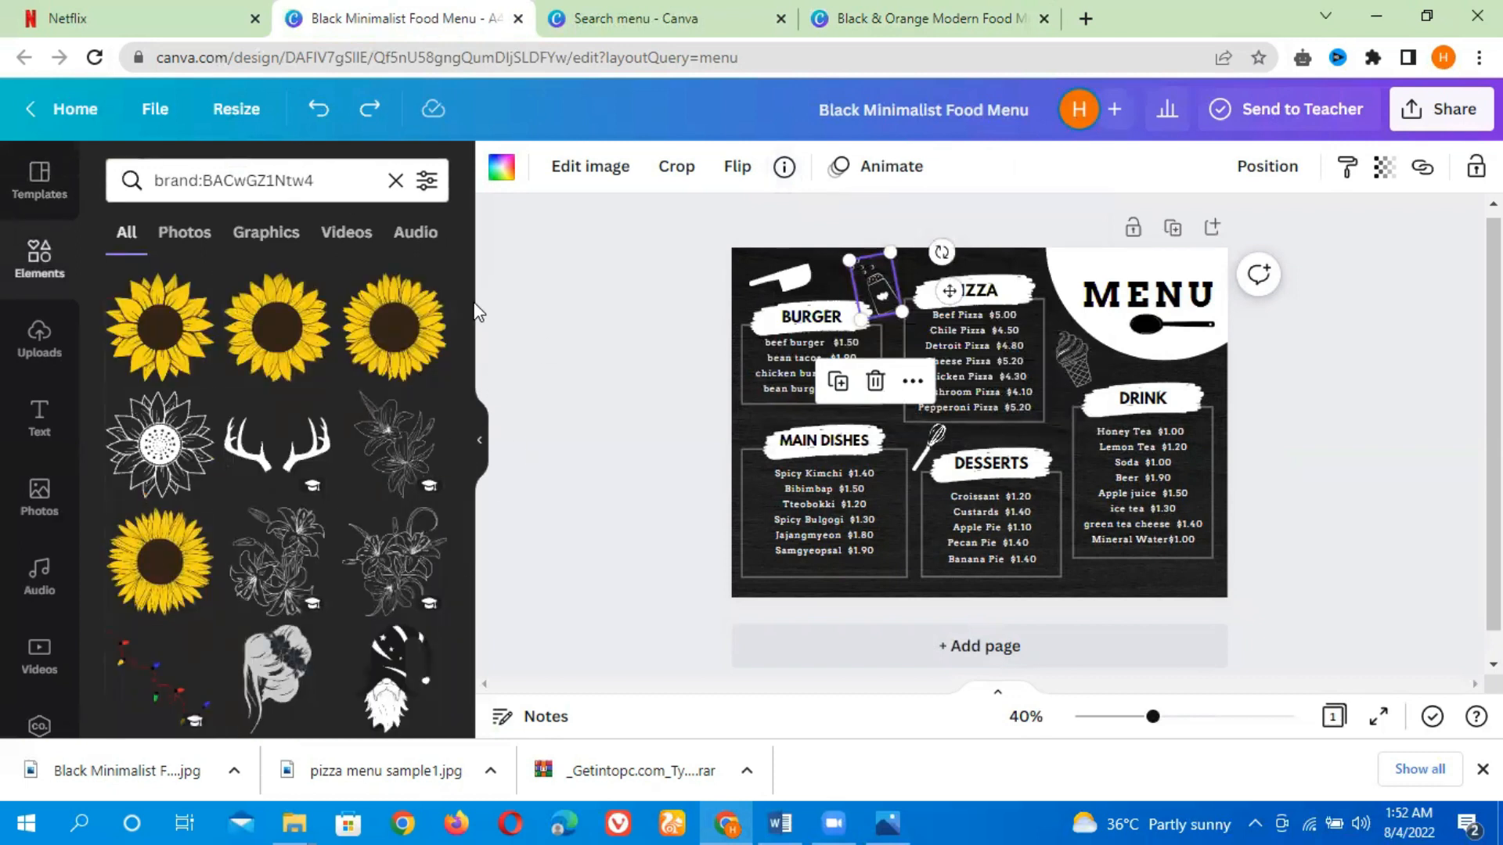
pyautogui.moveTo(464, 303); pyautogui.dragTo(496, 631)
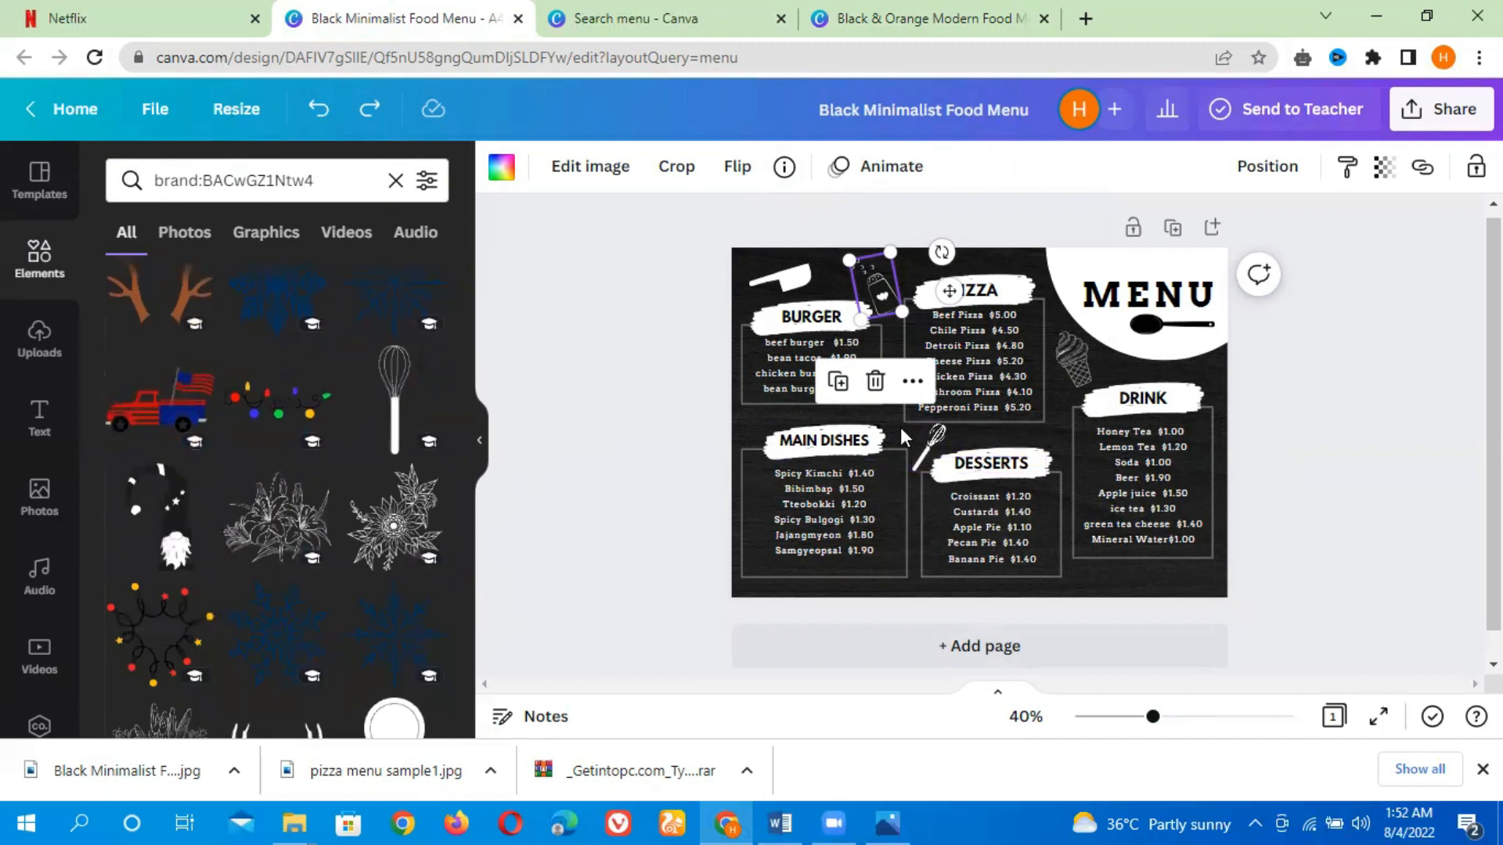
# Look up the whisk graphic's kitchen tool keyword and browse the kitchen tool graphics results
pyautogui.click(932, 445)
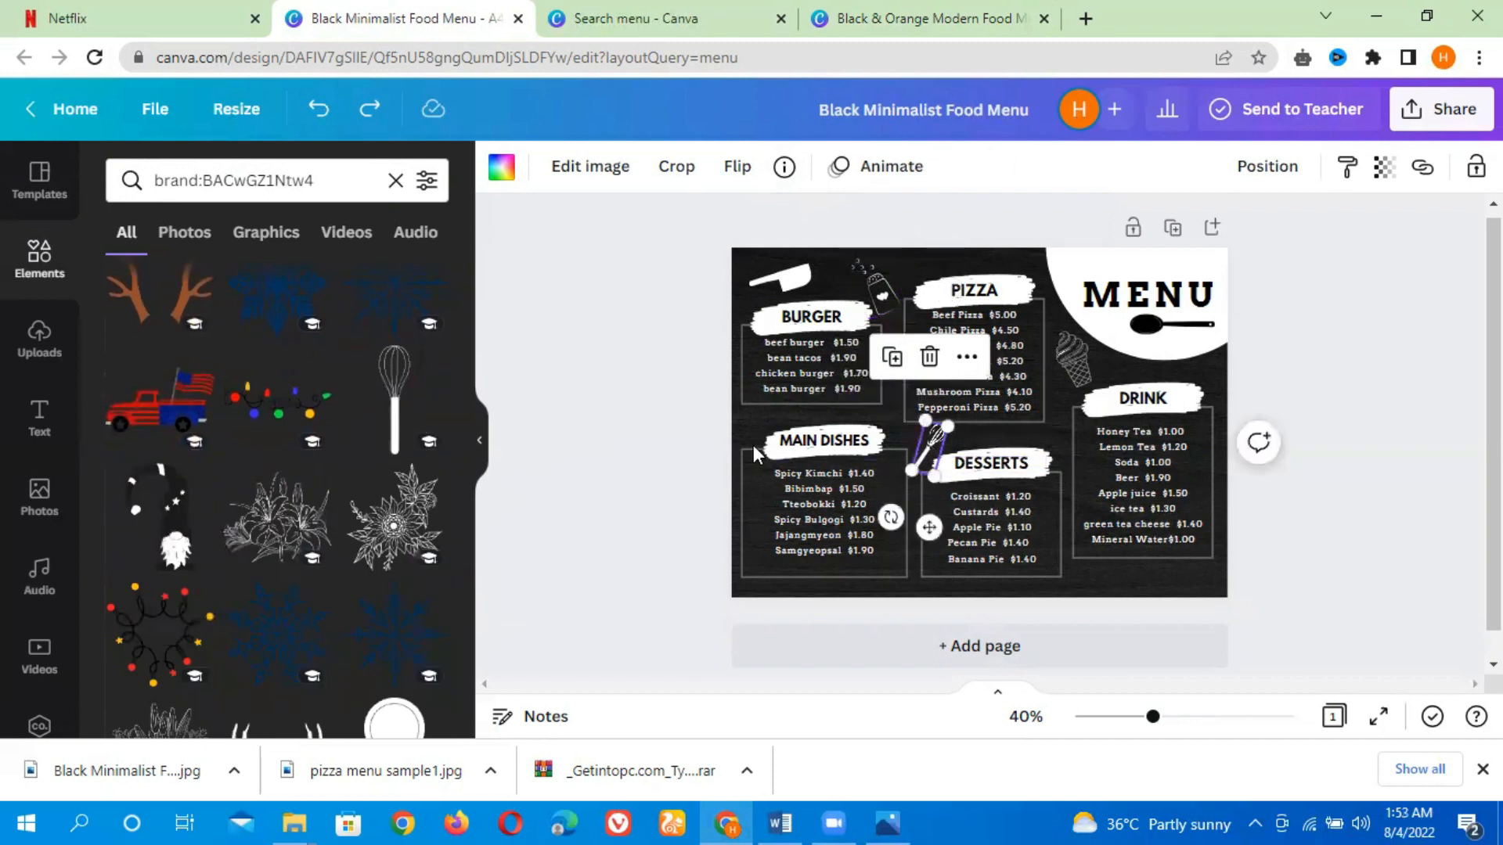
pyautogui.click(431, 362)
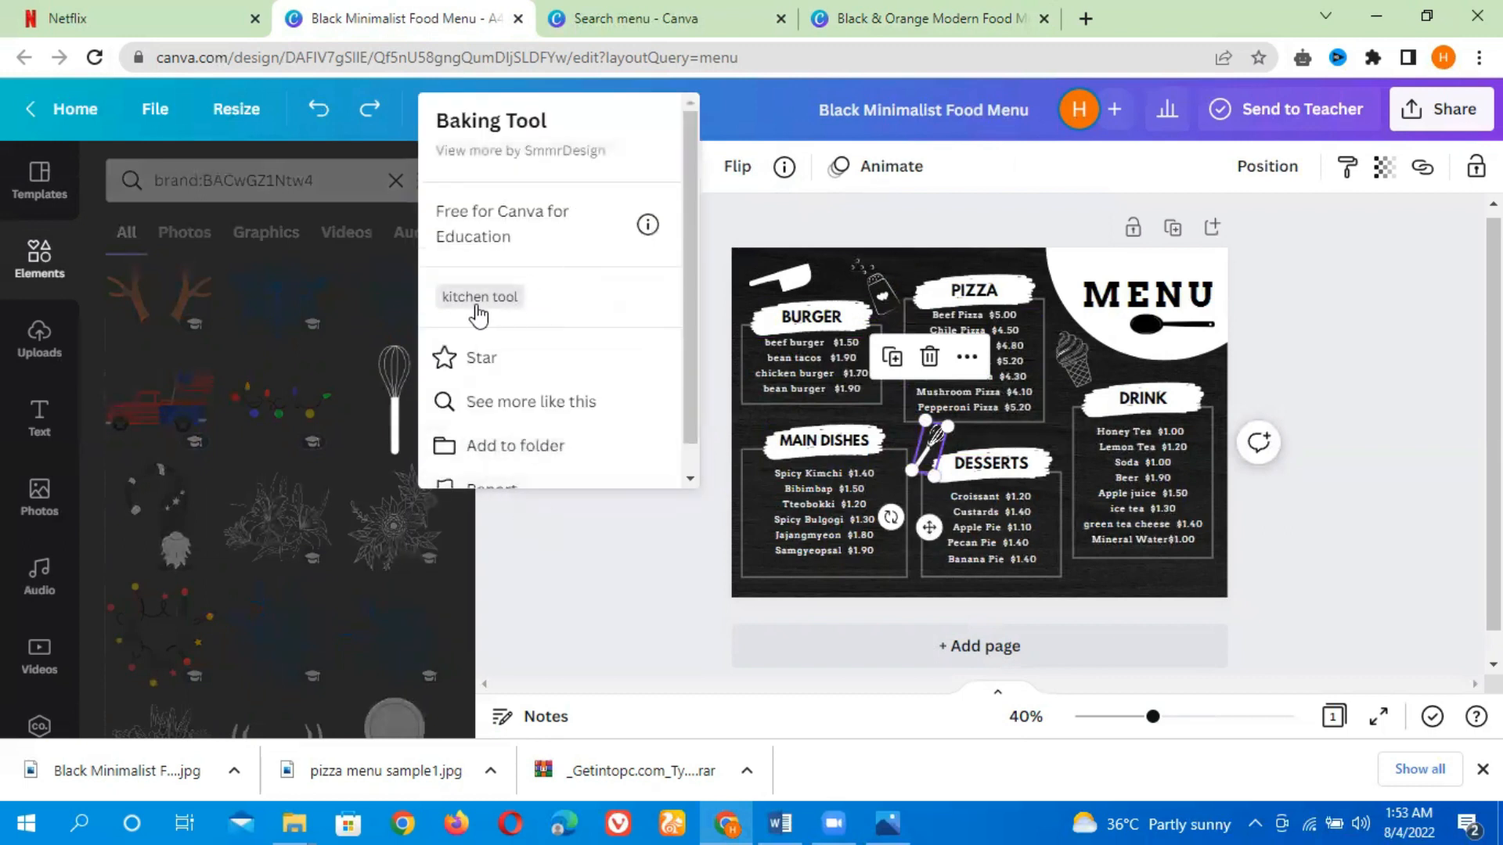
pyautogui.click(480, 297)
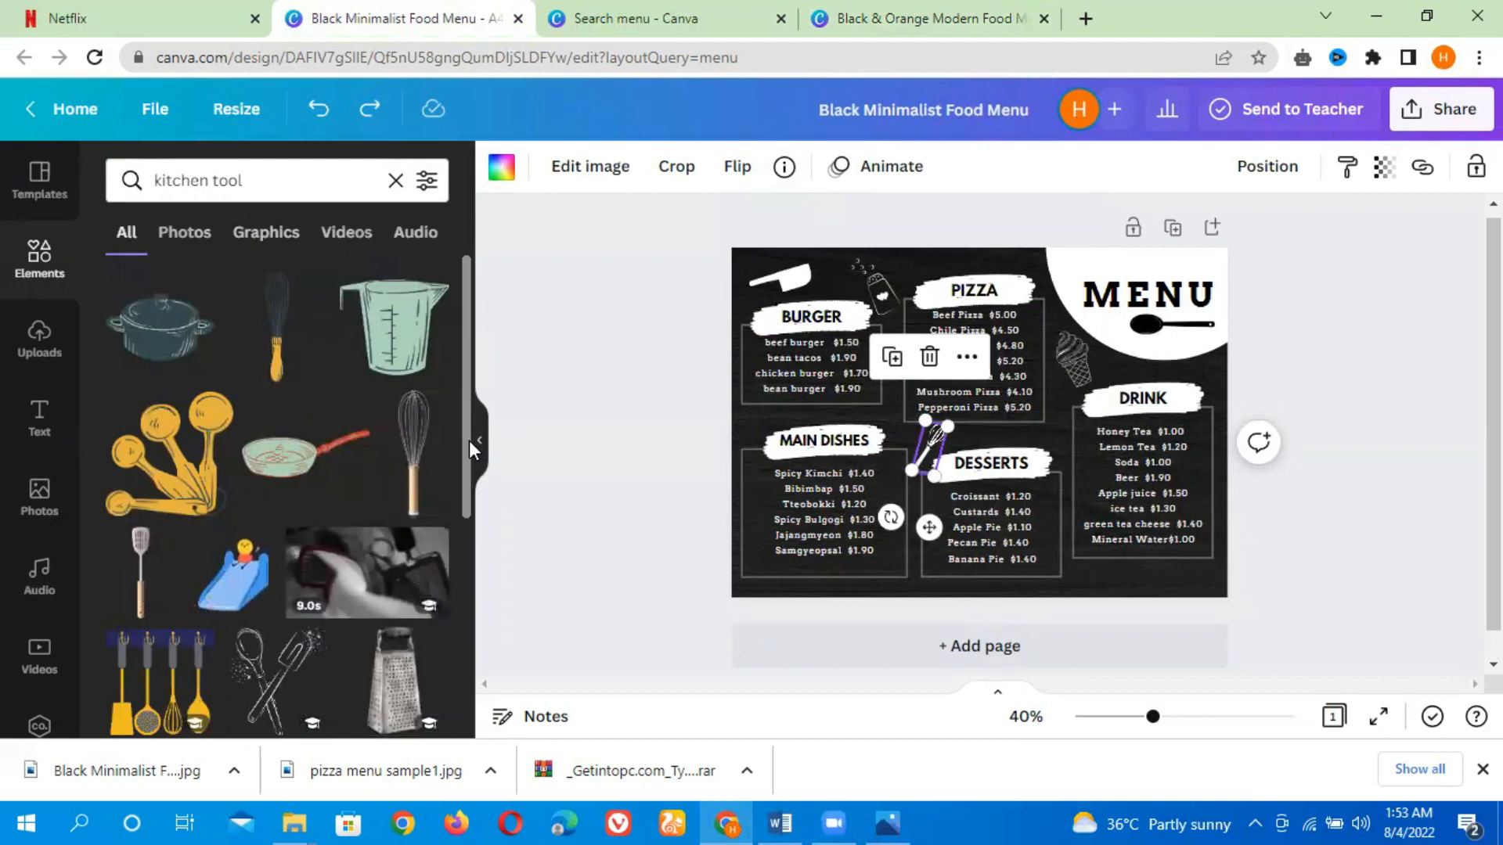
pyautogui.scroll(-3, 399, 427)
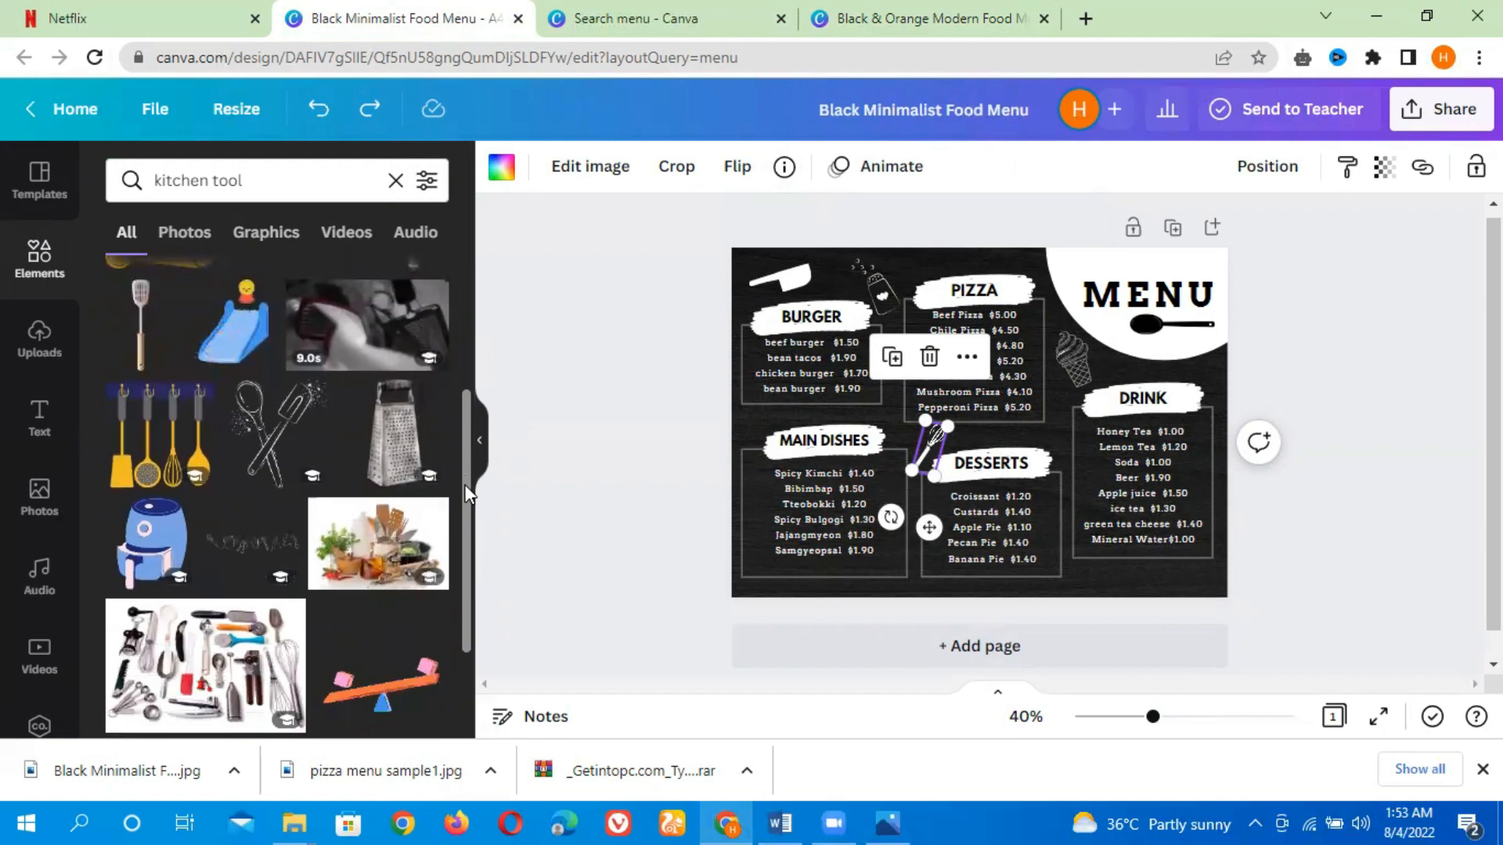
pyautogui.scroll(-5, 458, 599)
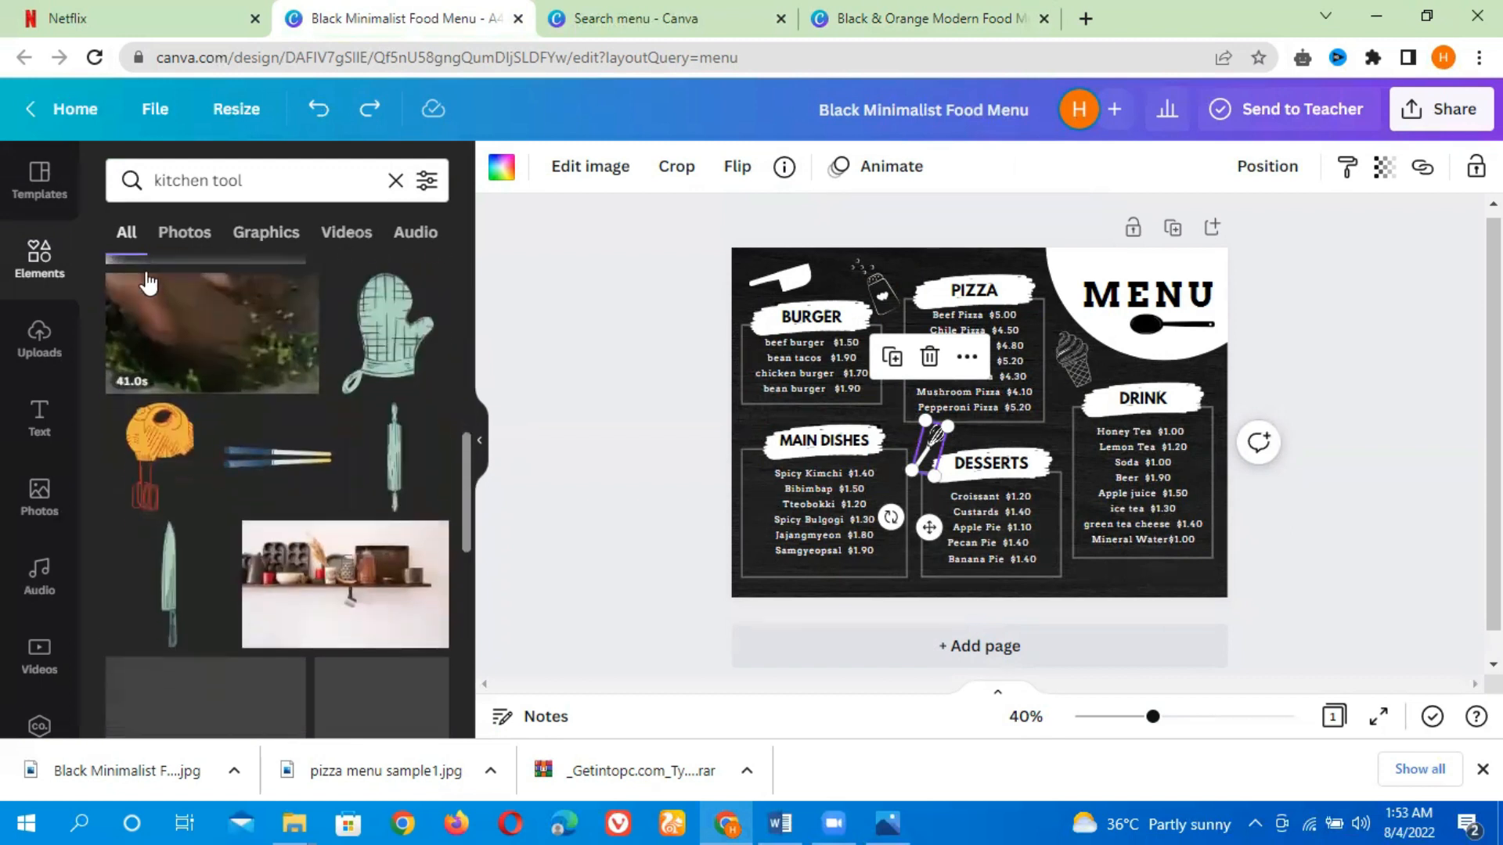
pyautogui.click(271, 235)
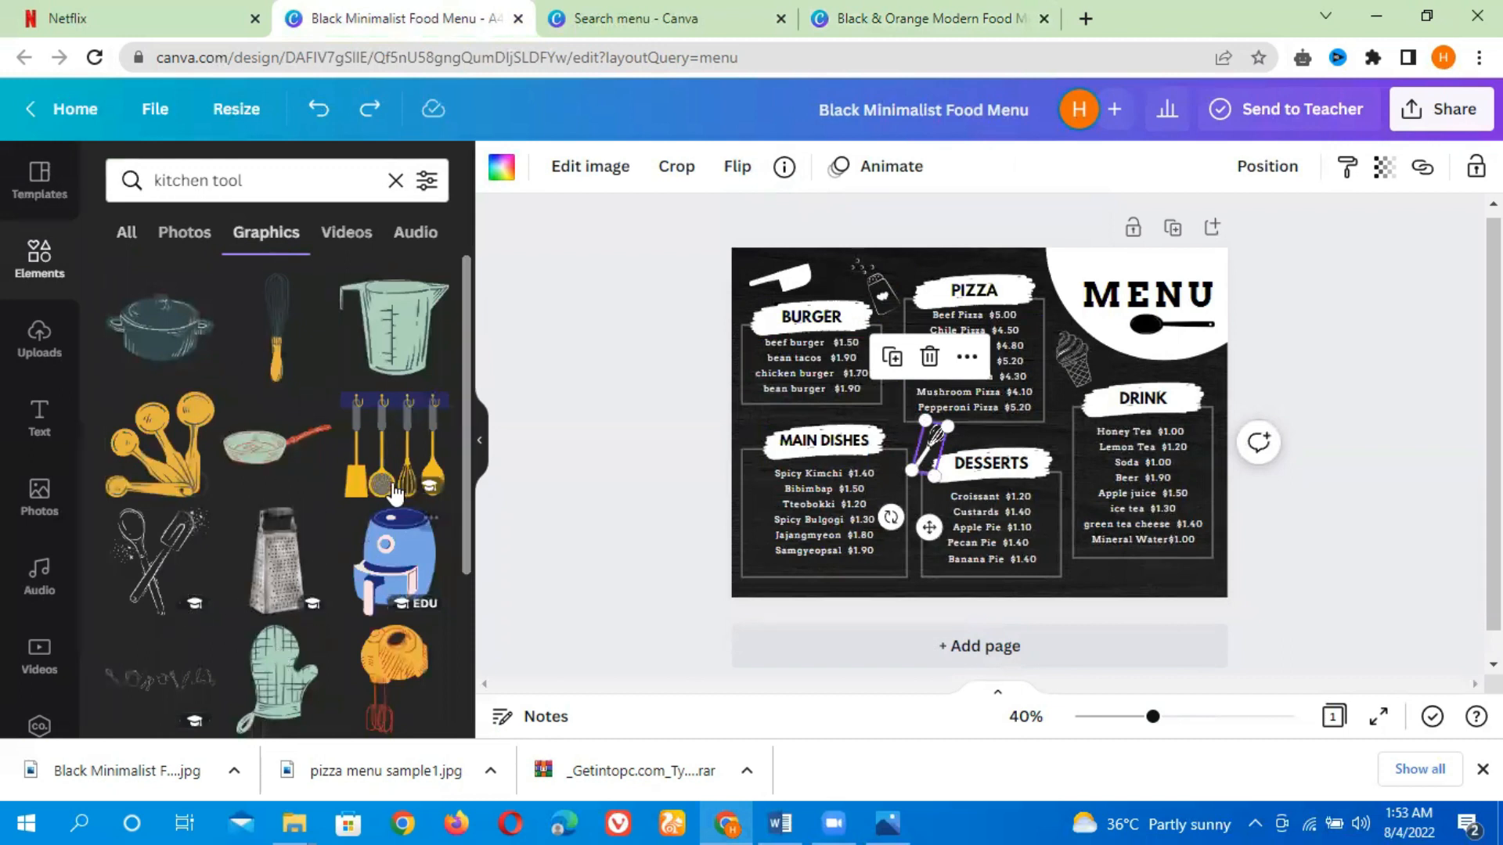
pyautogui.scroll(-2, 470, 485)
pyautogui.scroll(-5, 470, 487)
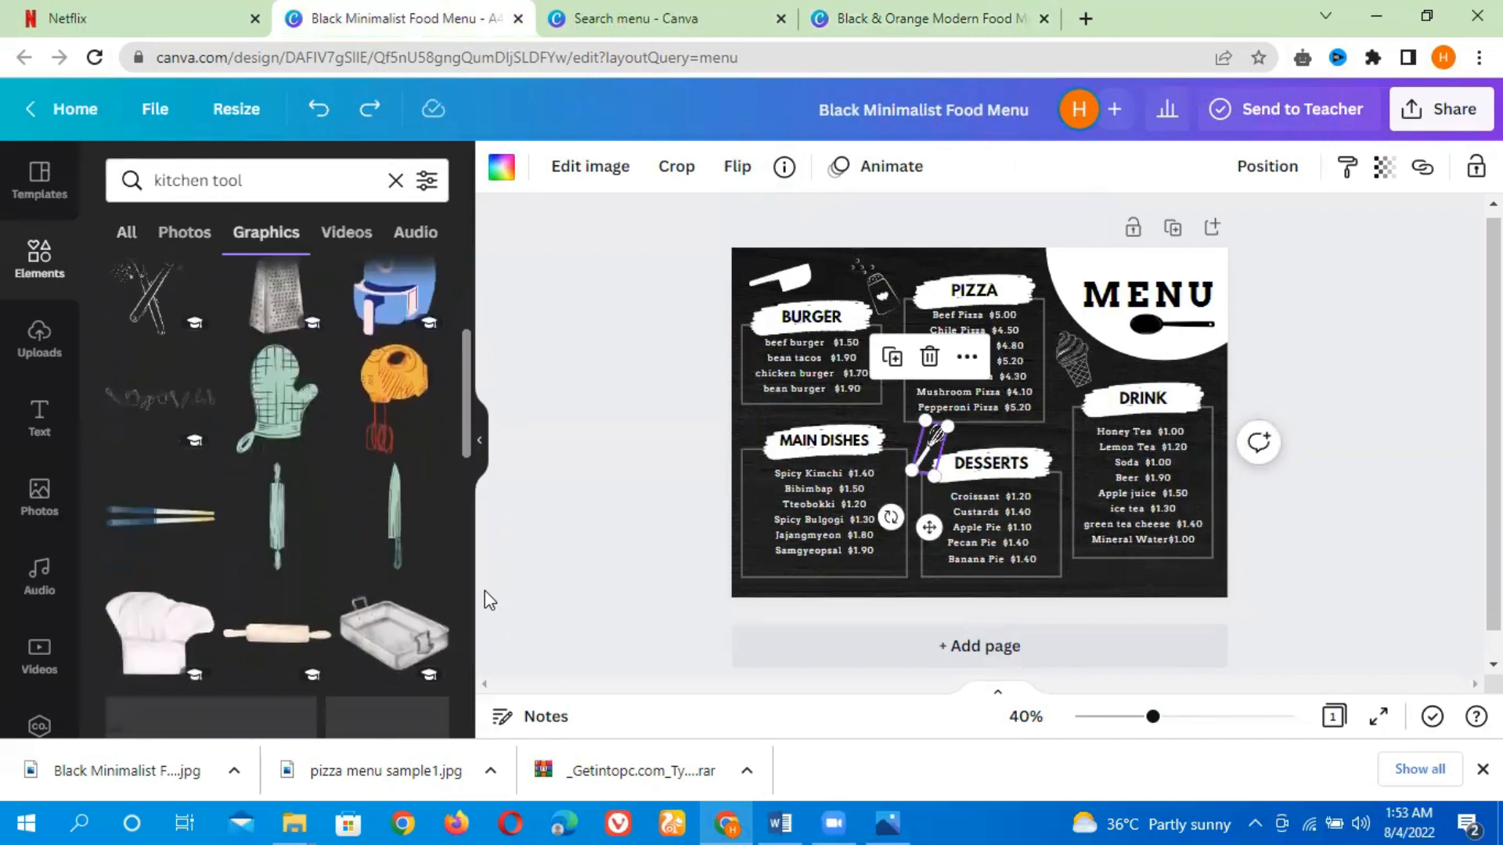
pyautogui.moveTo(463, 515); pyautogui.dragTo(481, 650)
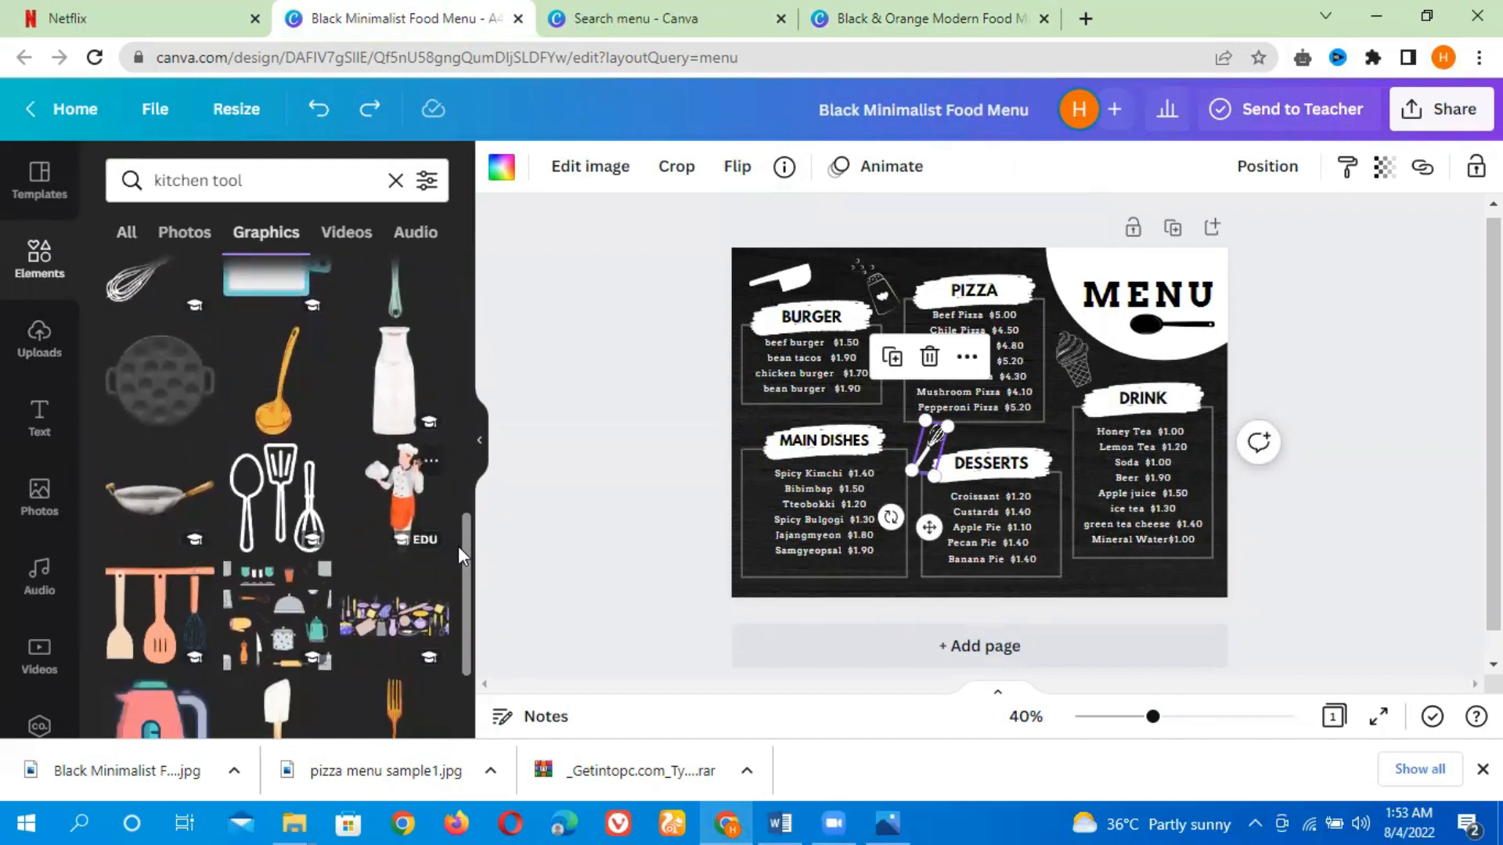
# Browse further through the kitchen tool graphics results
pyautogui.moveTo(468, 601); pyautogui.dragTo(474, 728)
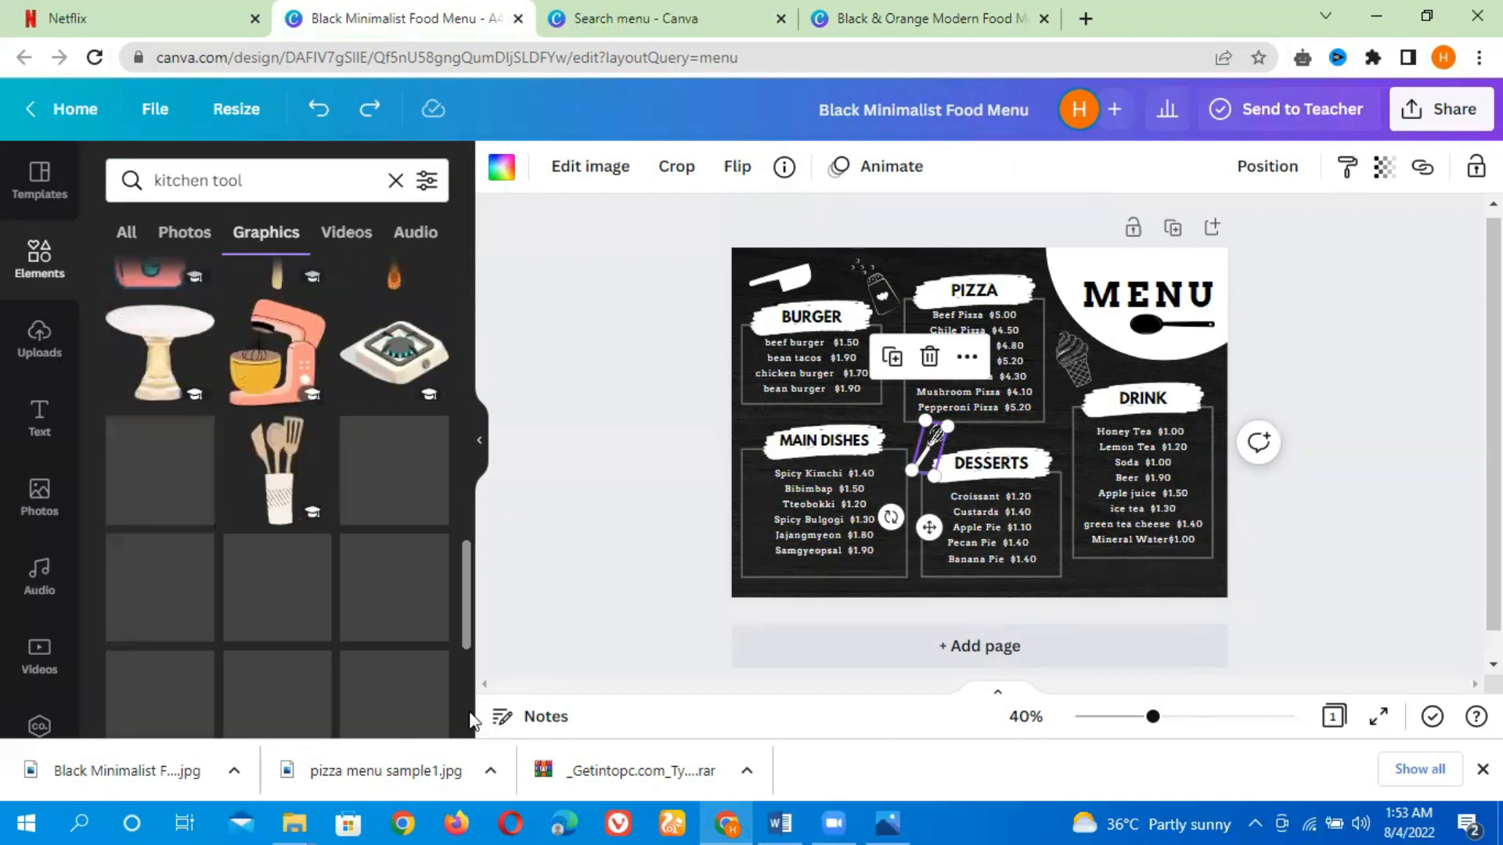
pyautogui.scroll(-3, 474, 728)
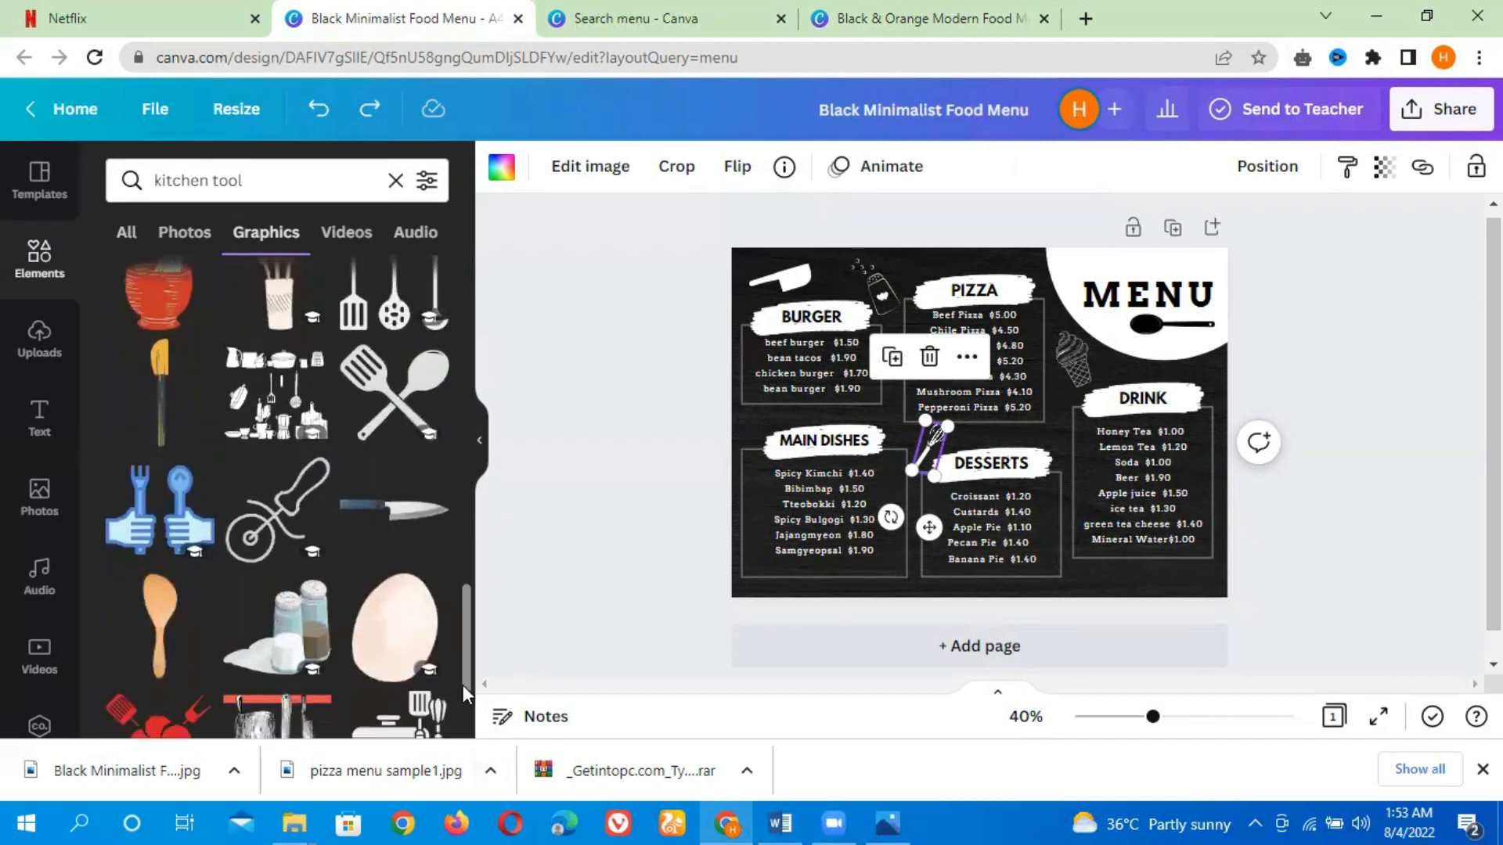
pyautogui.scroll(1, 470, 678)
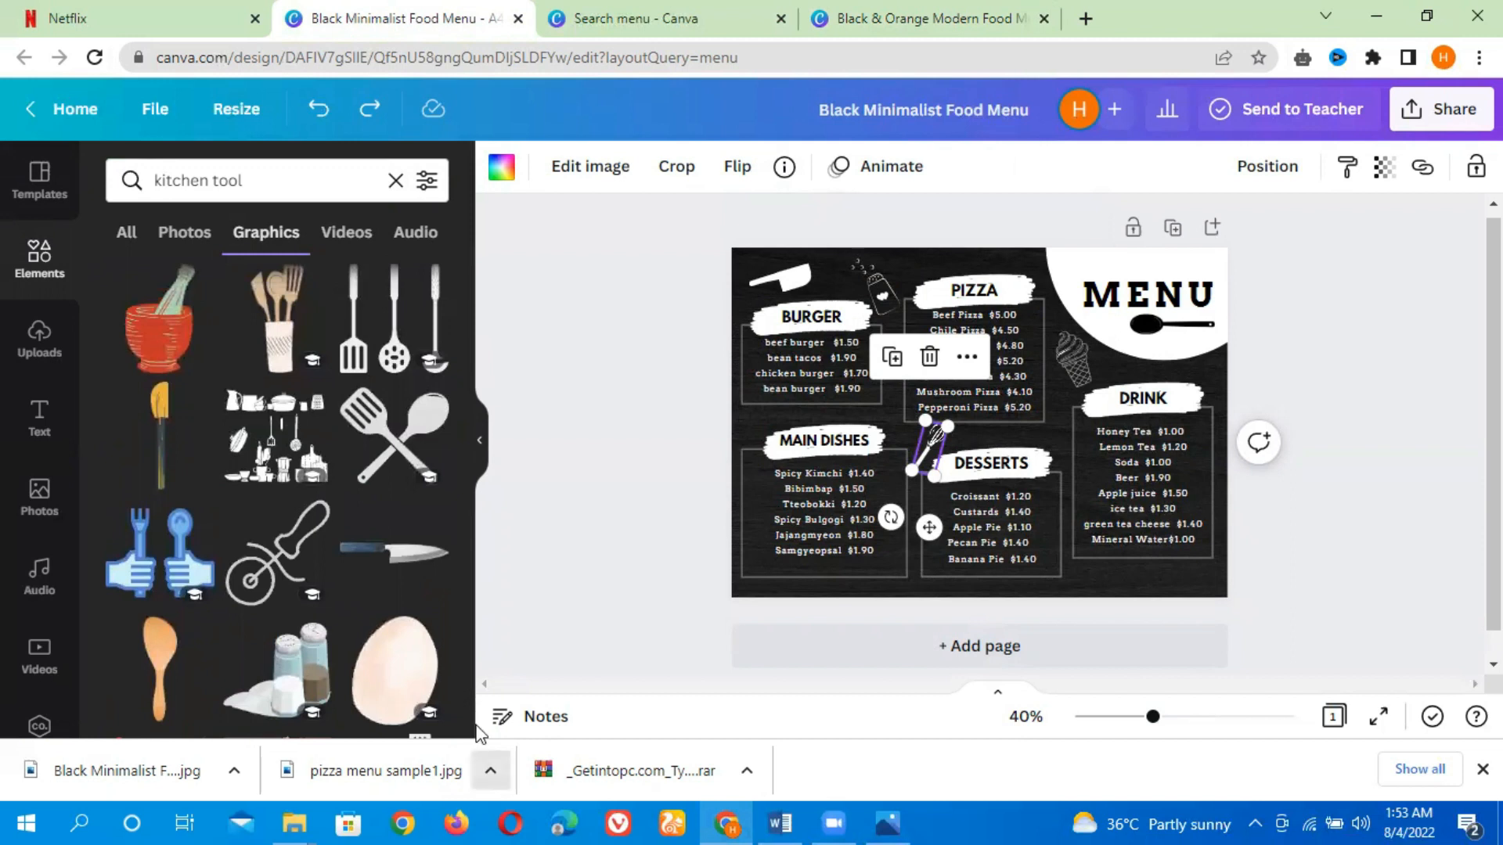
pyautogui.scroll(-5, 463, 619)
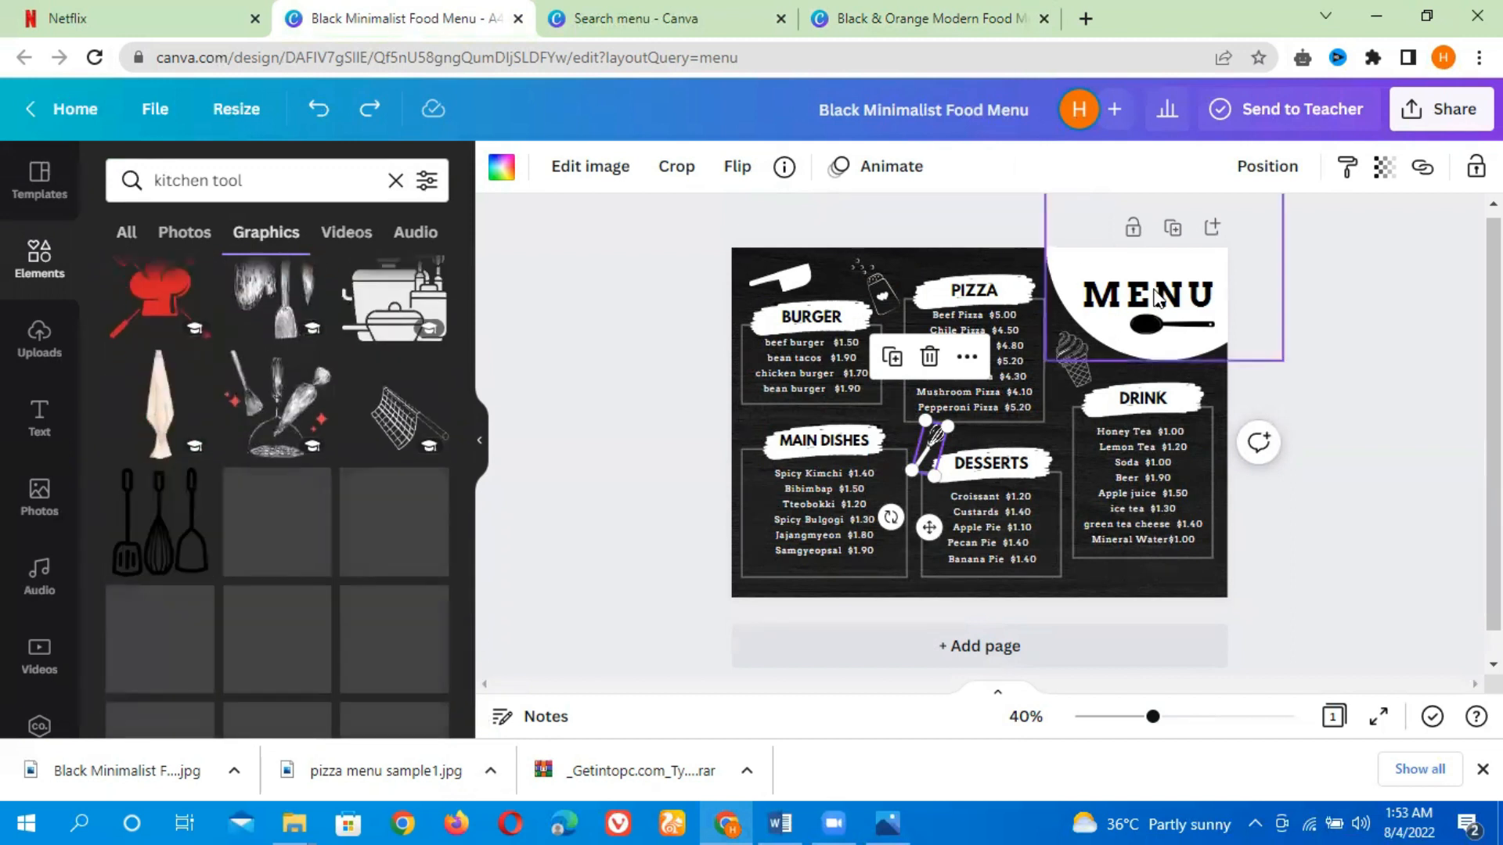
pyautogui.click(1100, 276)
pyautogui.moveTo(1099, 276)
pyautogui.mouseDown()
pyautogui.moveTo(1033, 335)
pyautogui.moveTo(829, 400)
pyautogui.moveTo(1034, 344)
pyautogui.moveTo(1123, 274)
pyautogui.moveTo(1082, 274)
pyautogui.moveTo(1101, 275)
pyautogui.mouseUp()
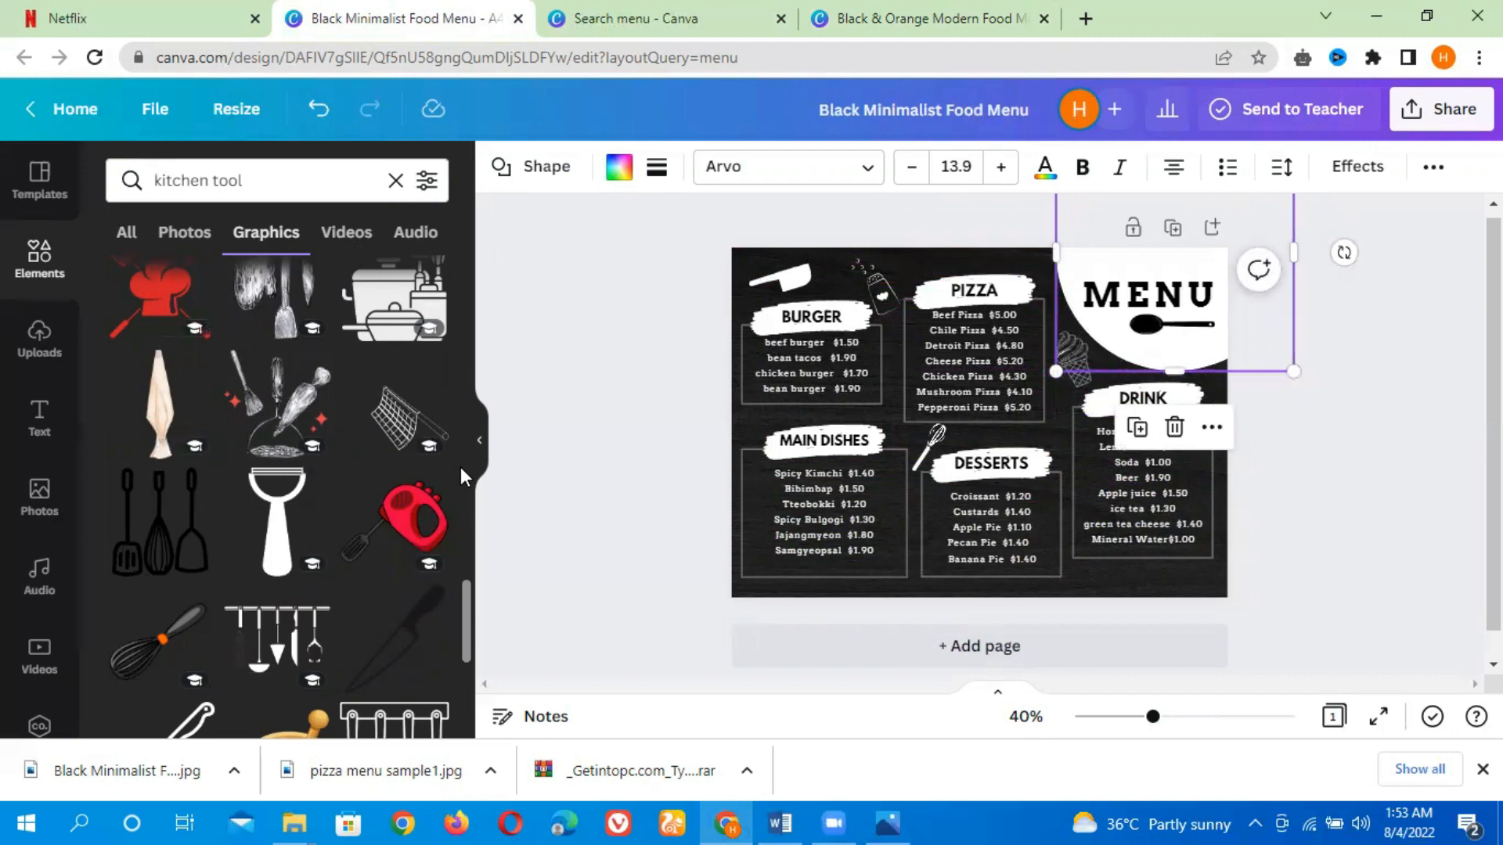
pyautogui.moveTo(468, 594); pyautogui.dragTo(466, 627)
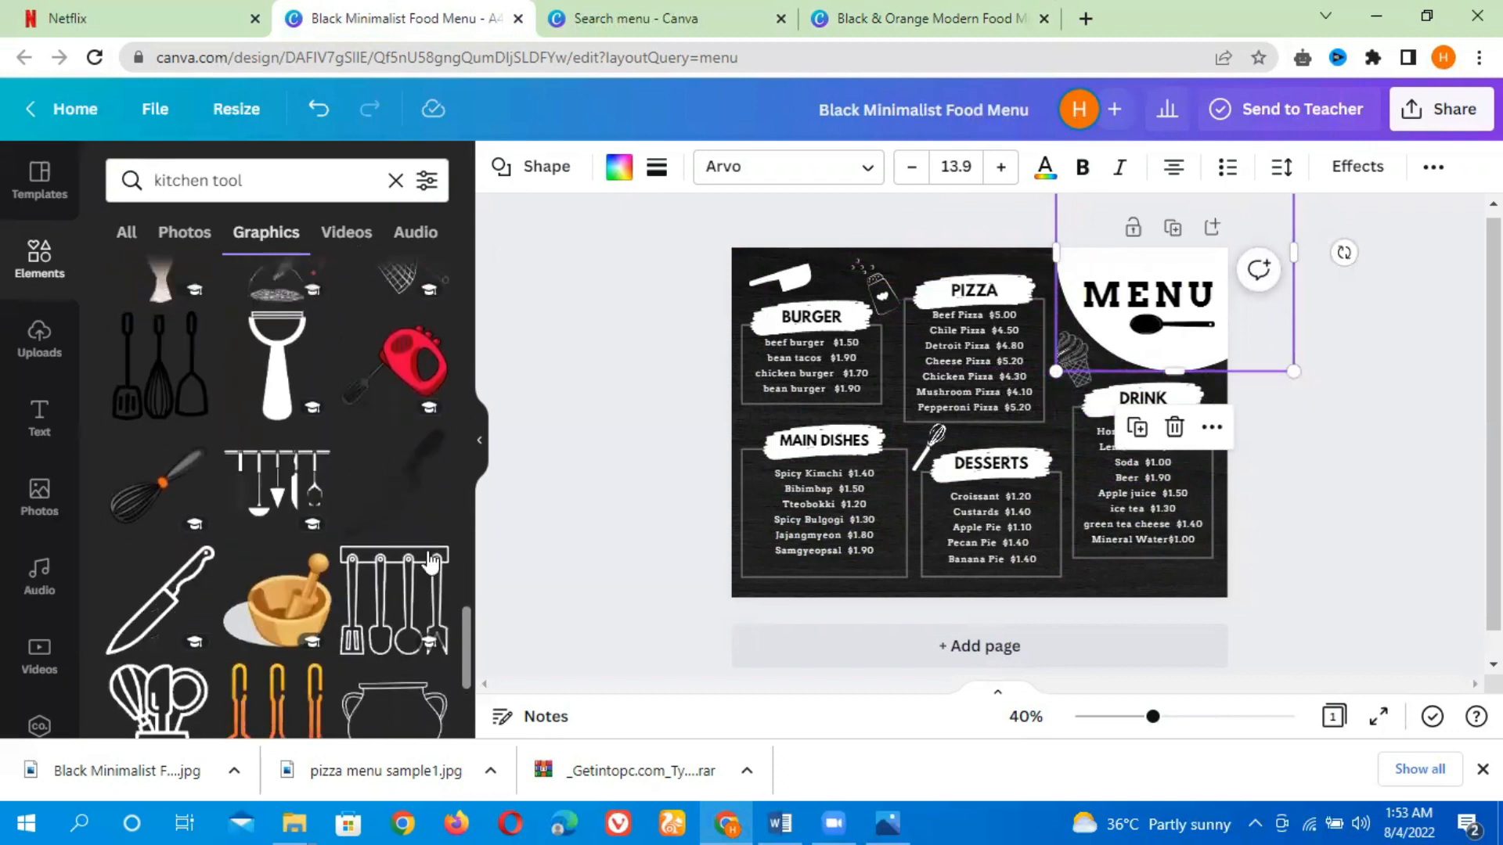
# Drag the whisk, ice cream, knife and bottle graphics off the Black Minimalist menu page
pyautogui.moveTo(927, 449); pyautogui.dragTo(580, 495)
pyautogui.moveTo(1074, 372); pyautogui.dragTo(618, 281)
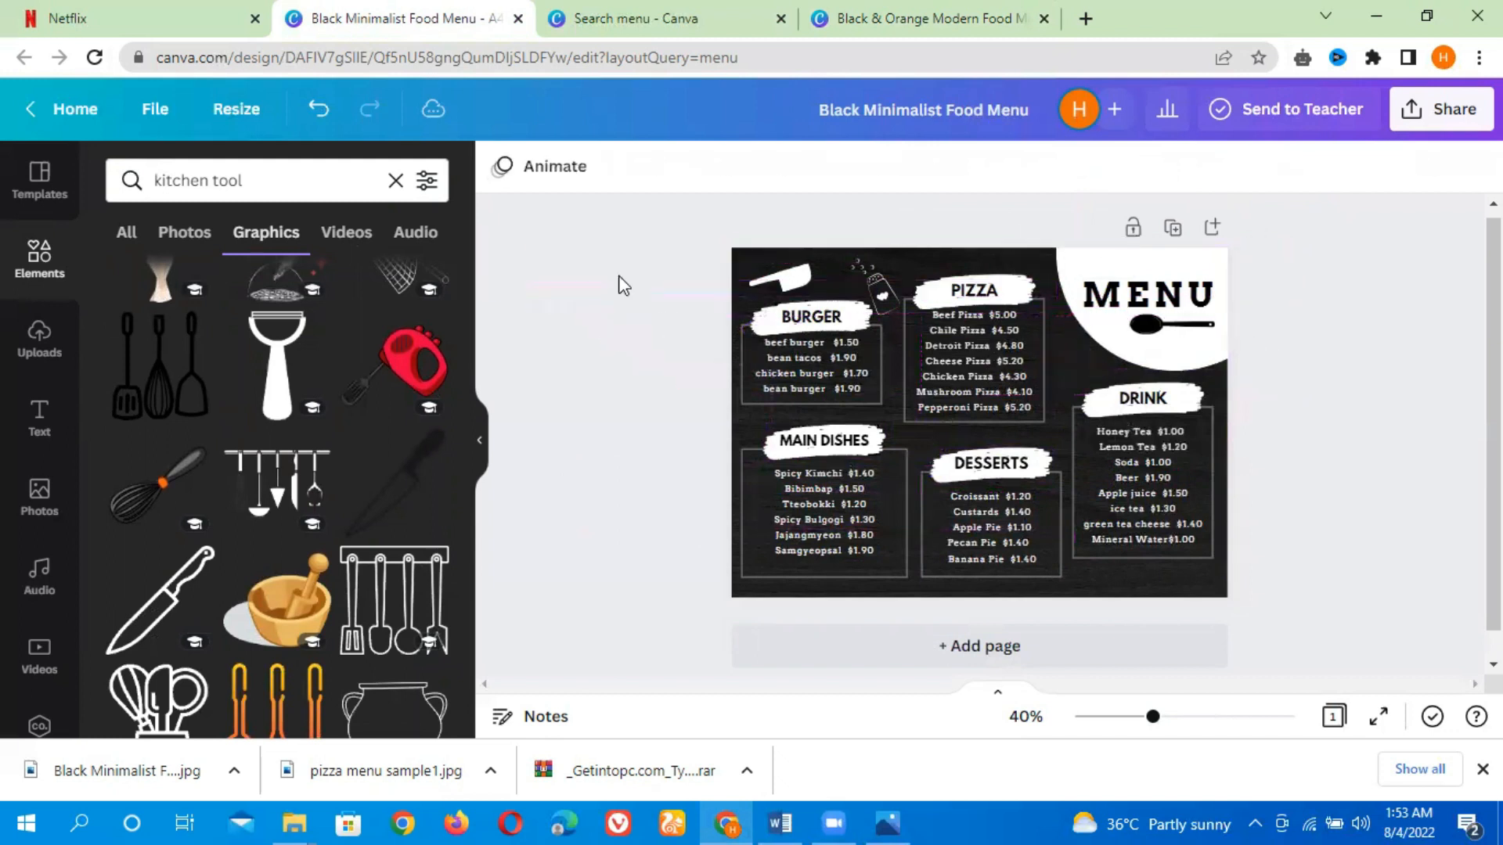
pyautogui.click(871, 279)
pyautogui.moveTo(843, 270); pyautogui.dragTo(520, 313)
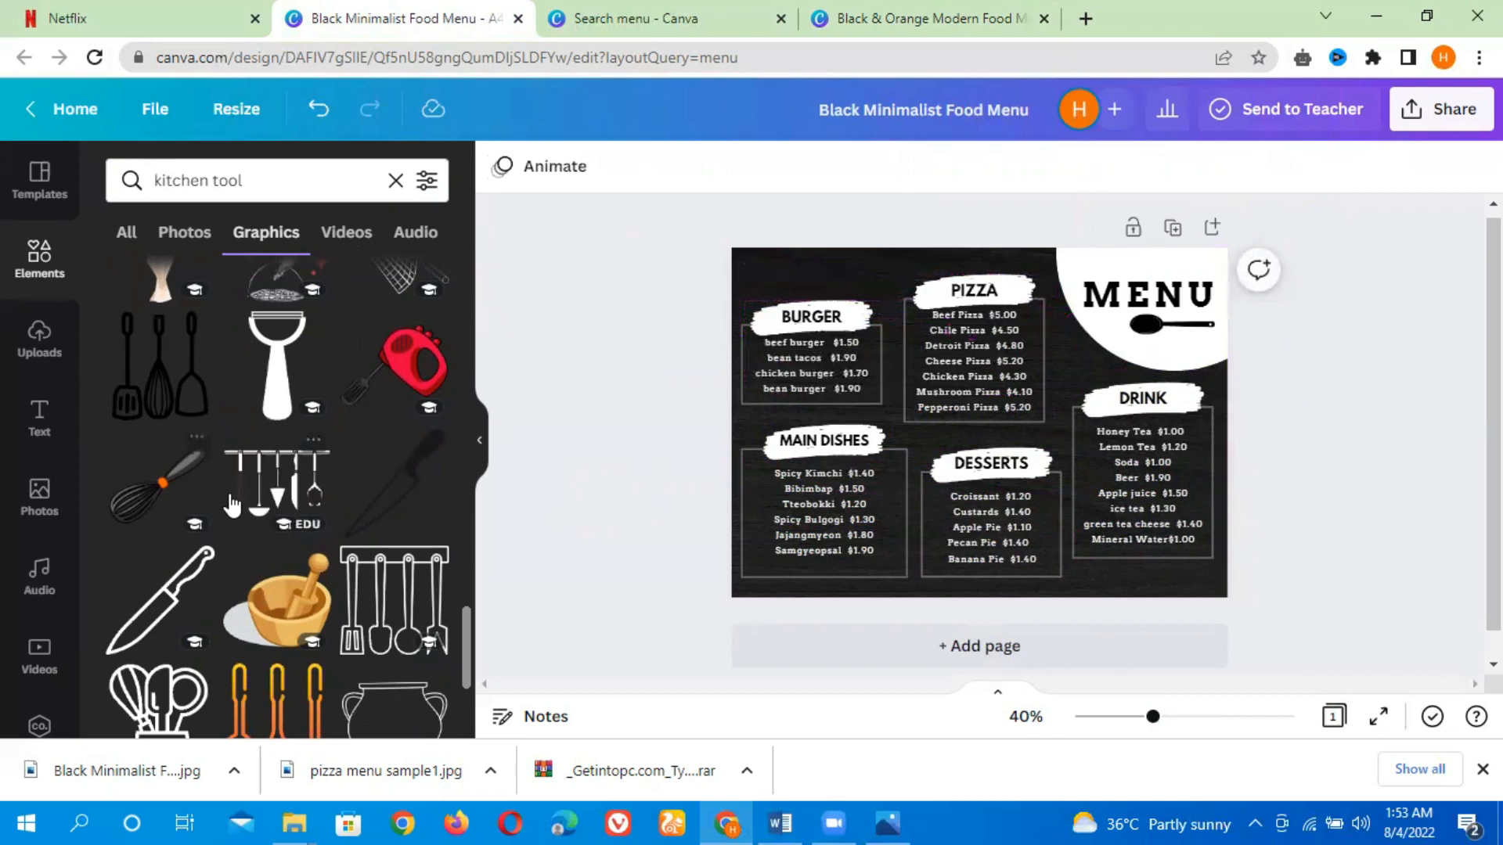
# Add a knife graphic, shrink it beside the MENU corner above DRINK, and colour it white
pyautogui.click(166, 605)
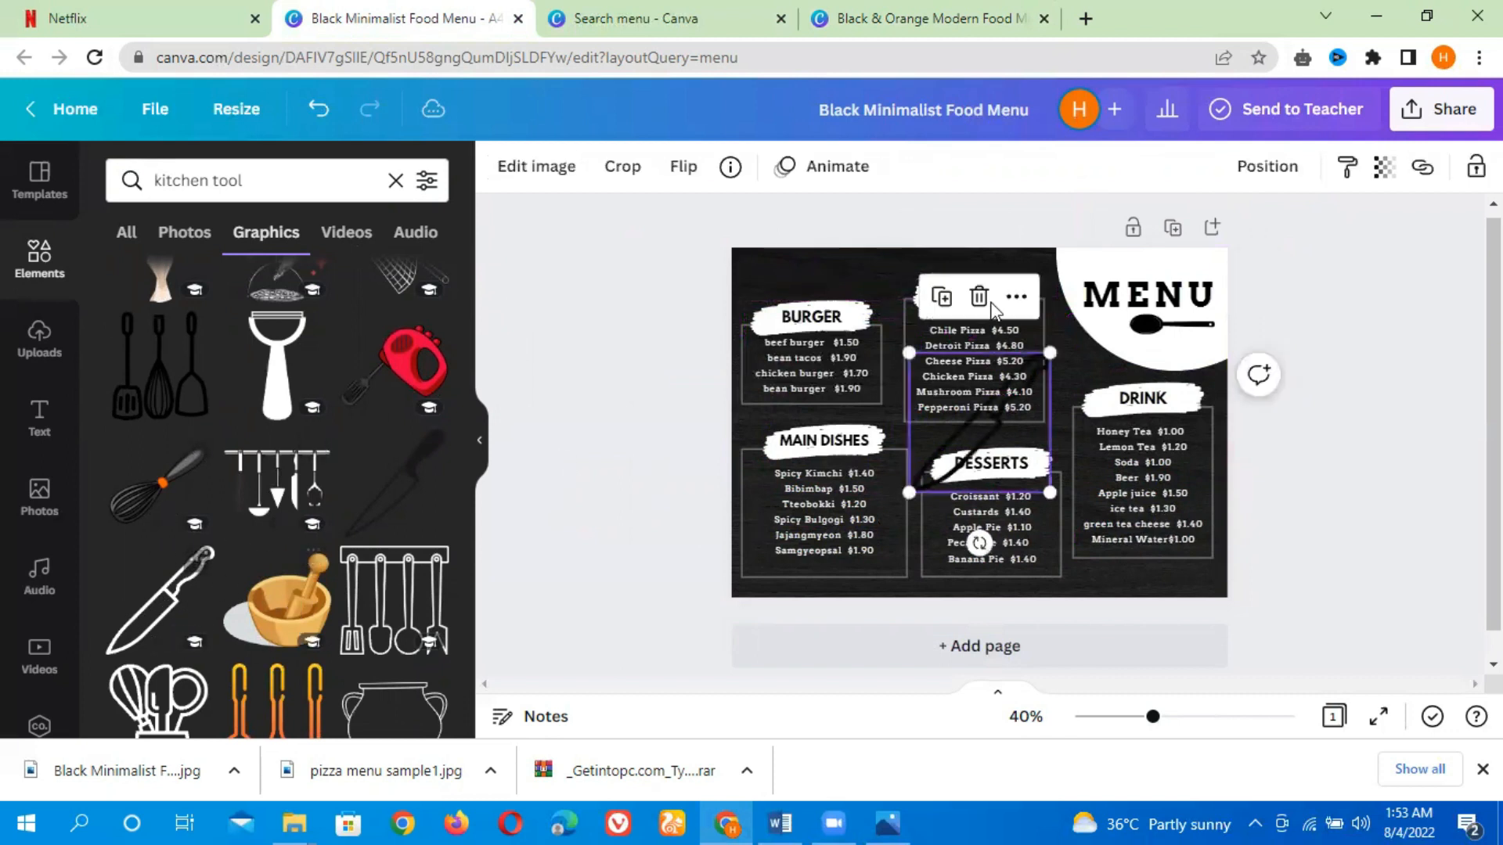
pyautogui.moveTo(1047, 353); pyautogui.dragTo(951, 450)
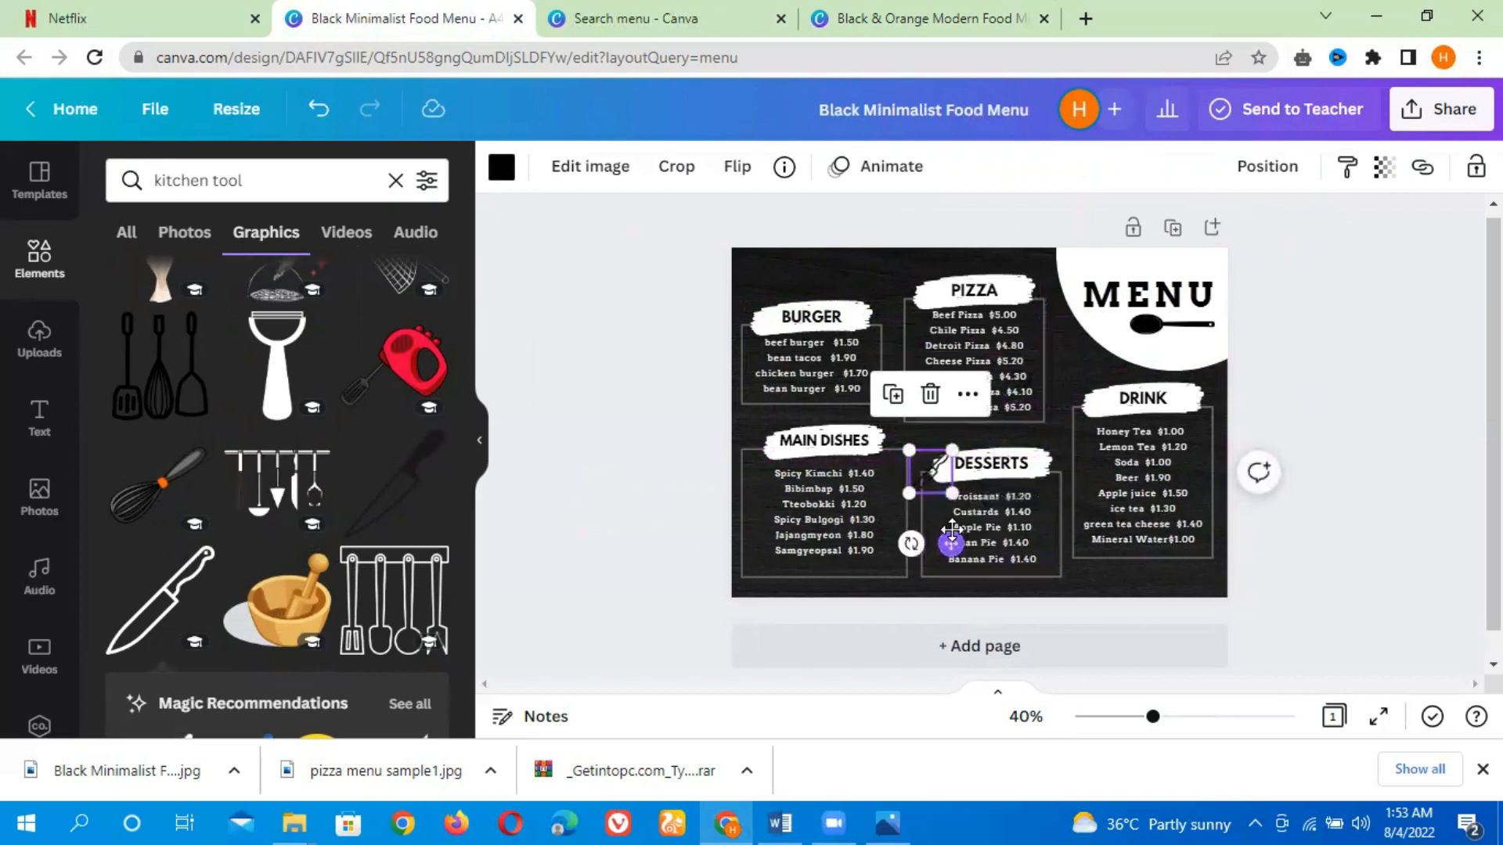
pyautogui.moveTo(951, 546); pyautogui.dragTo(1100, 439)
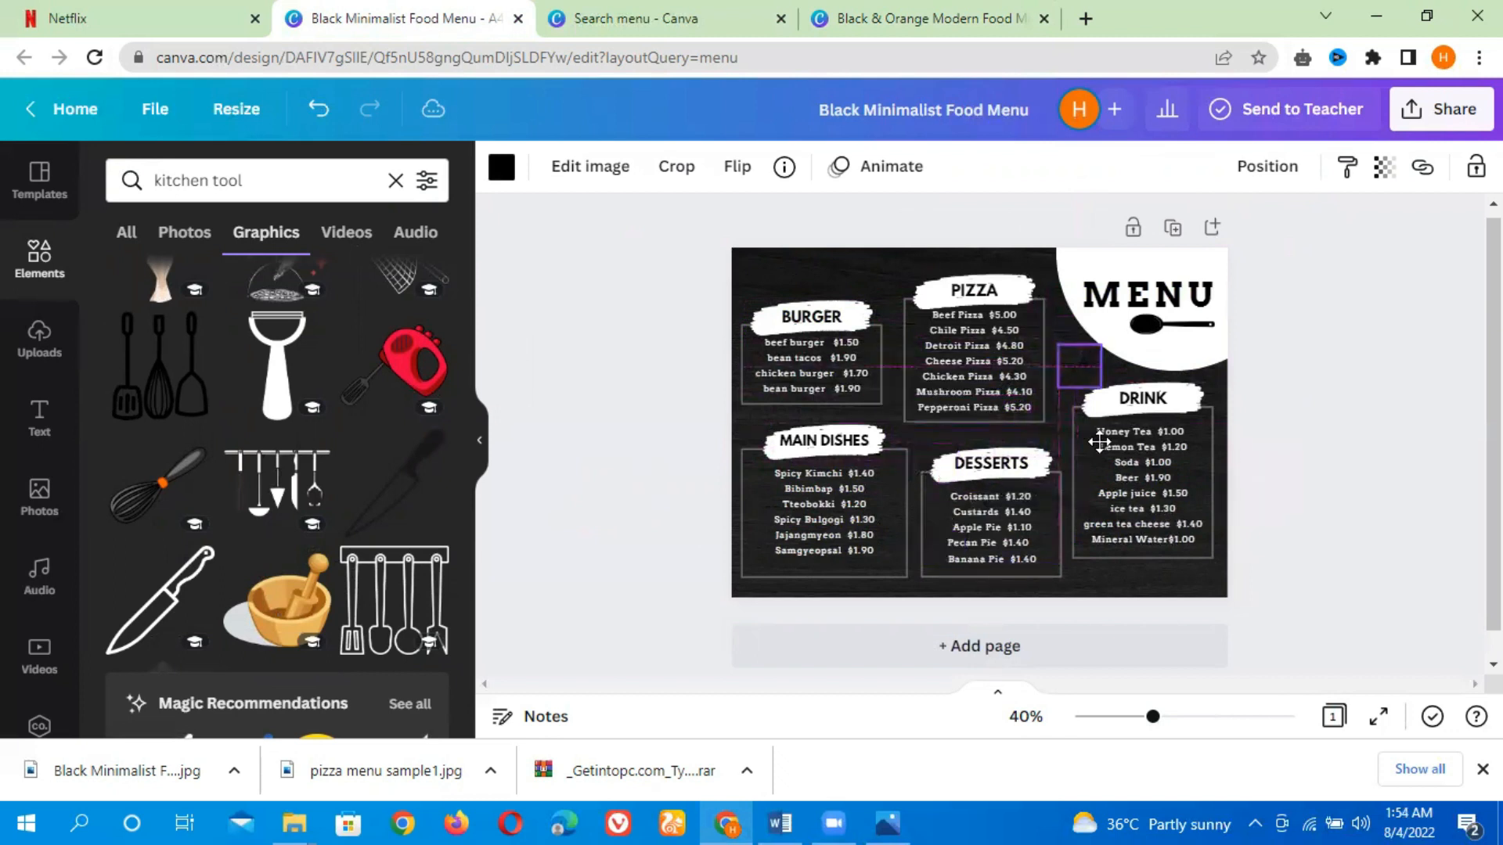
pyautogui.click(501, 167)
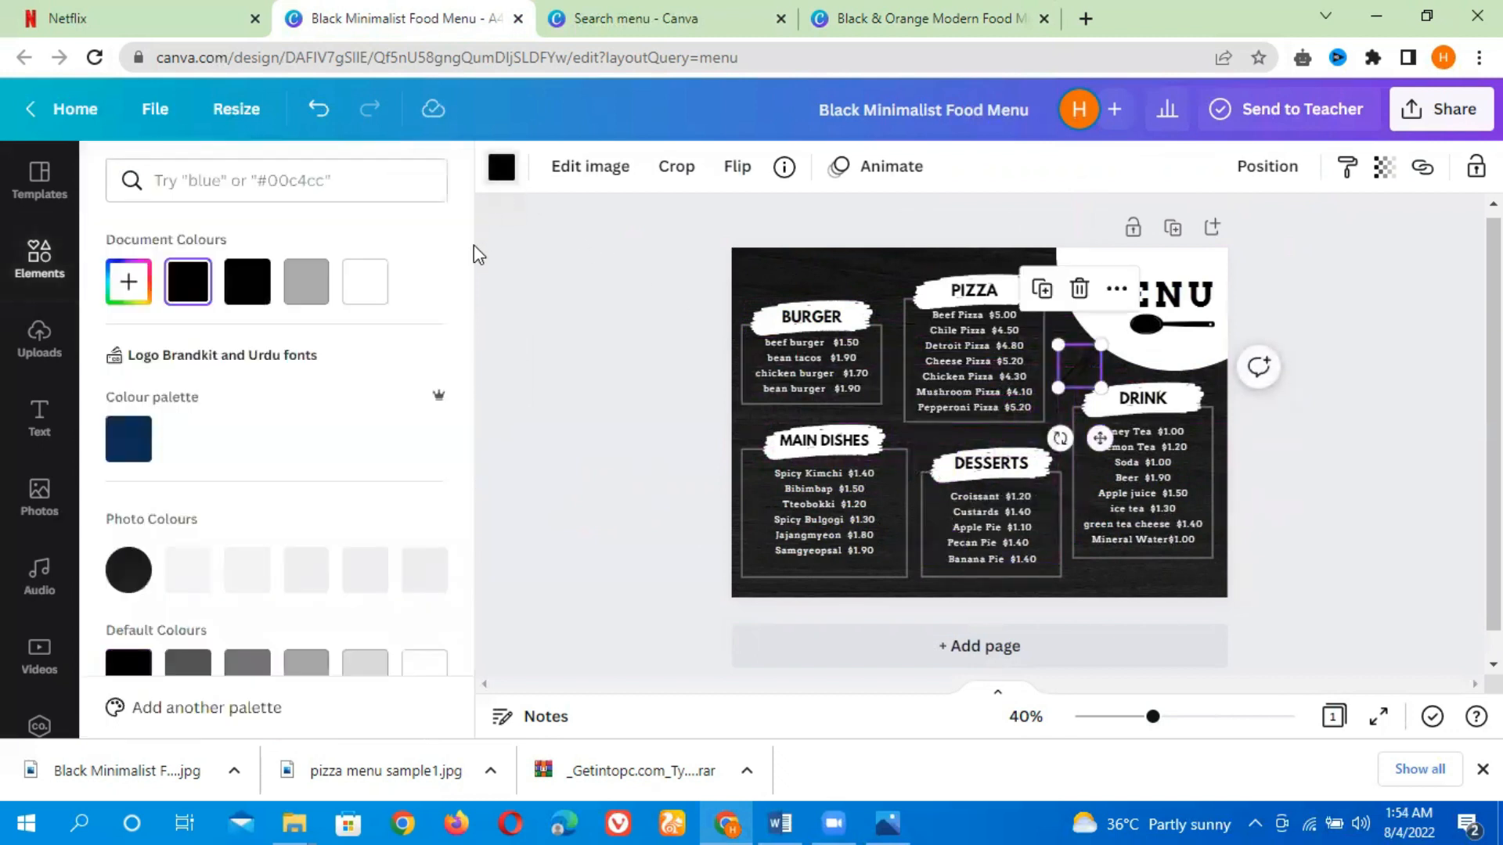
pyautogui.click(368, 282)
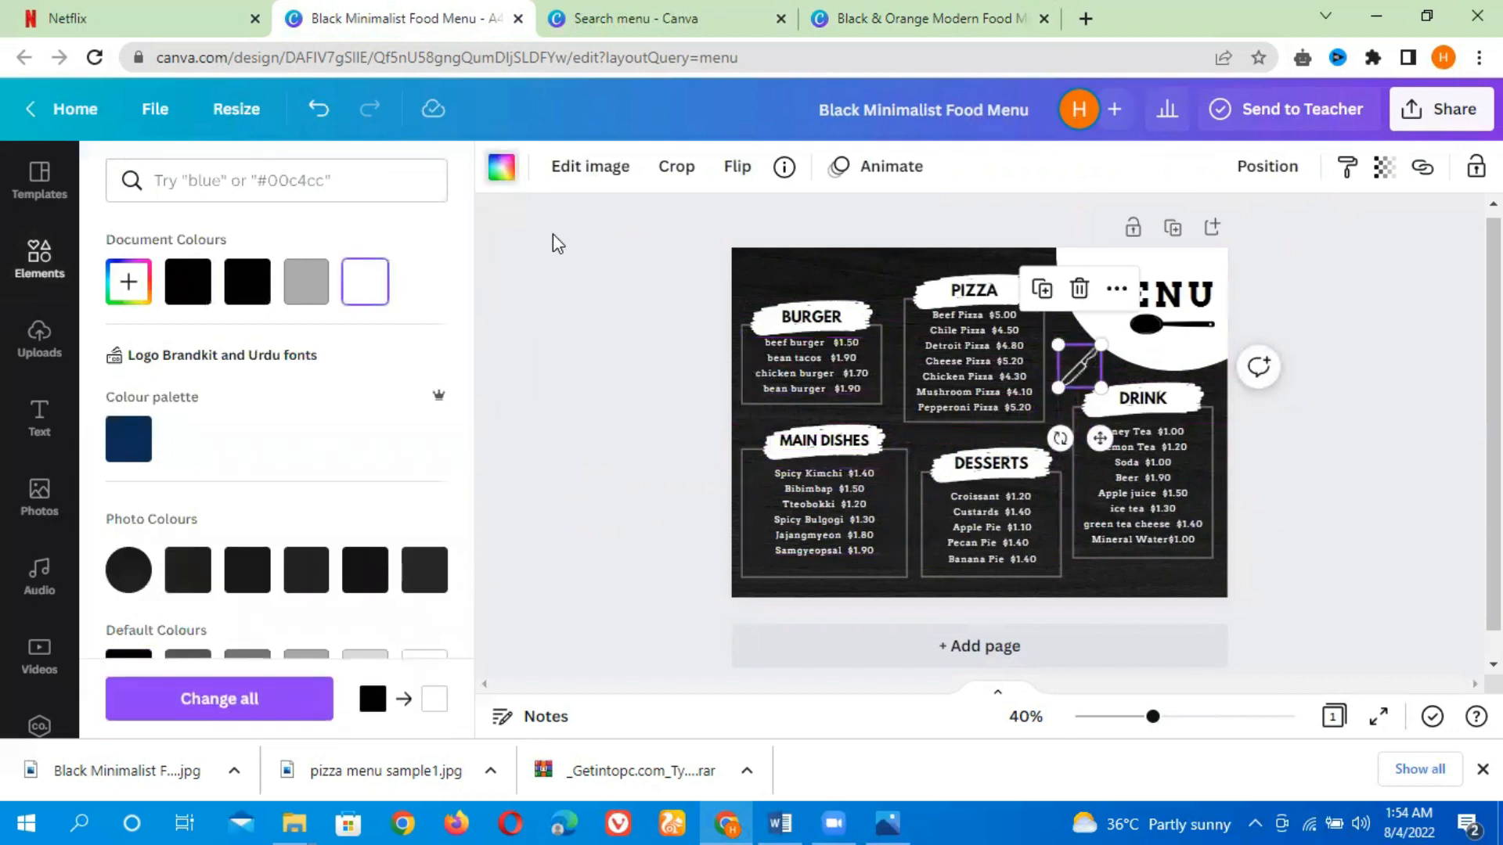
pyautogui.click(574, 297)
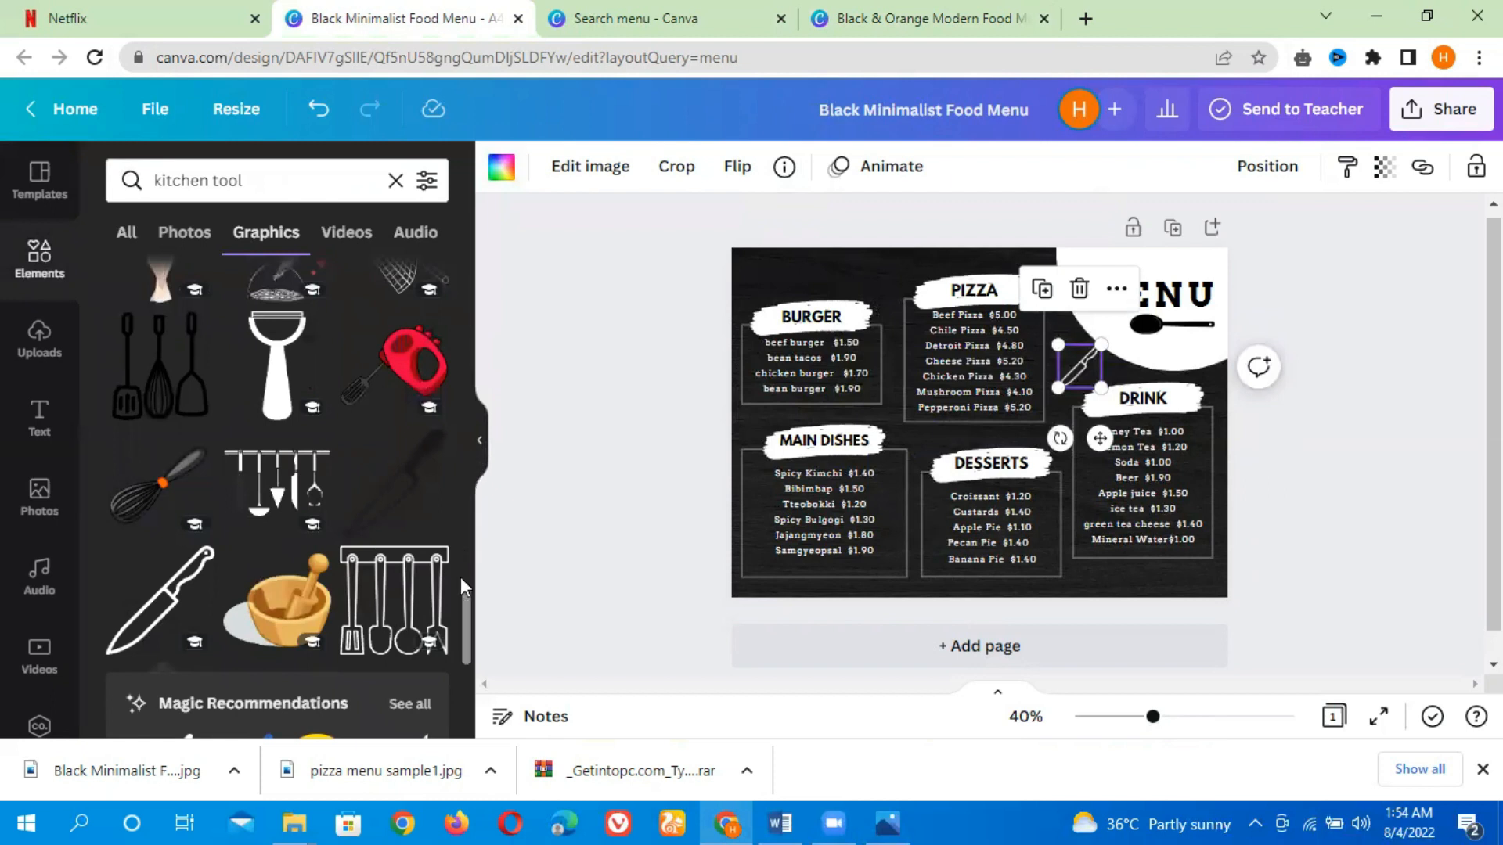
# Add a wavy cutting board graphic, shrink it into the top-left corner beside BURGER, and rotate it
pyautogui.scroll(-7, 468, 634)
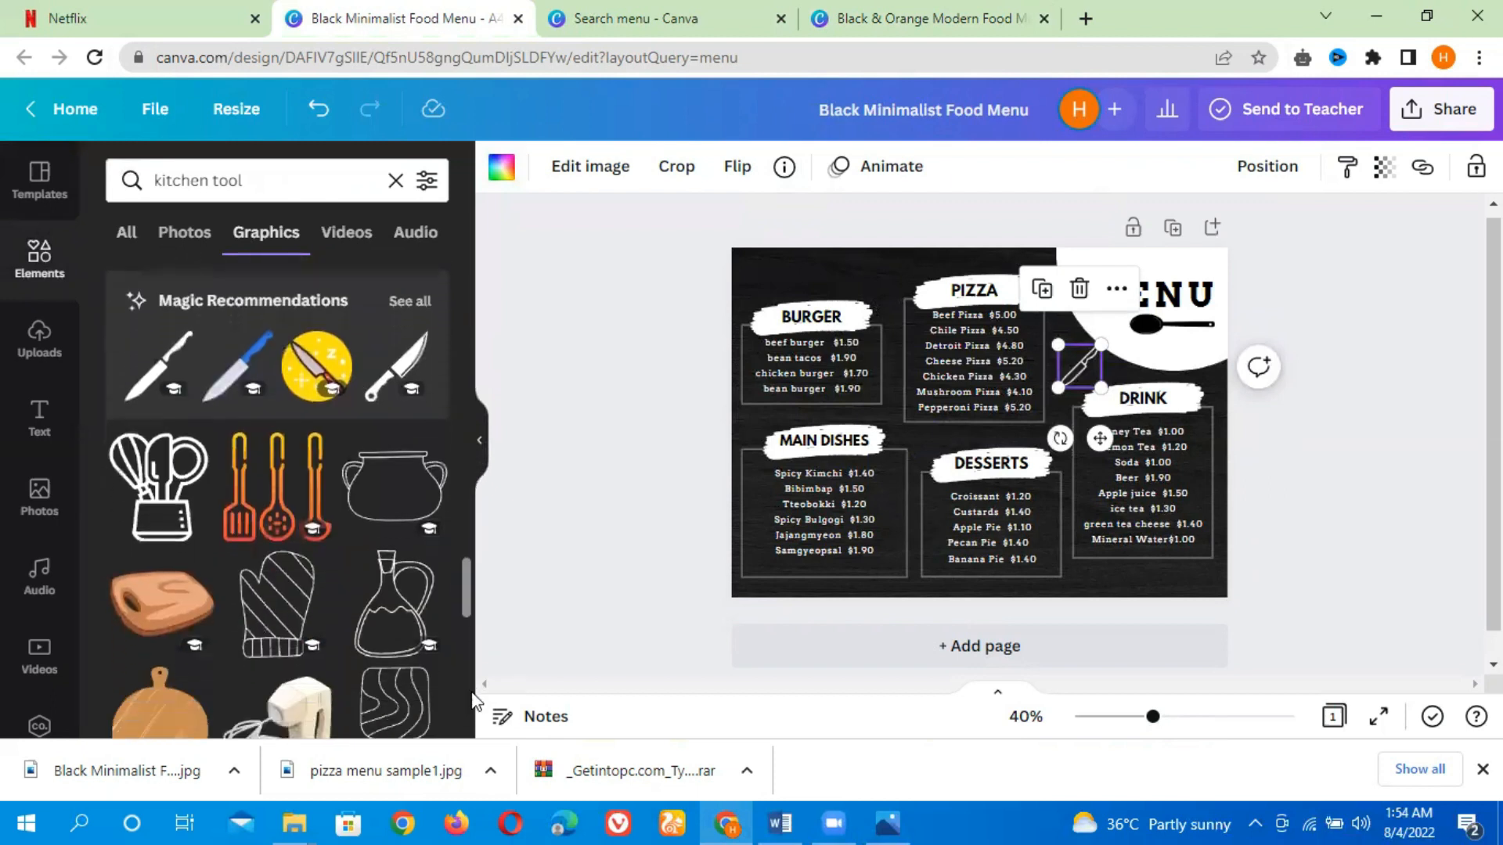
pyautogui.scroll(-3, 462, 626)
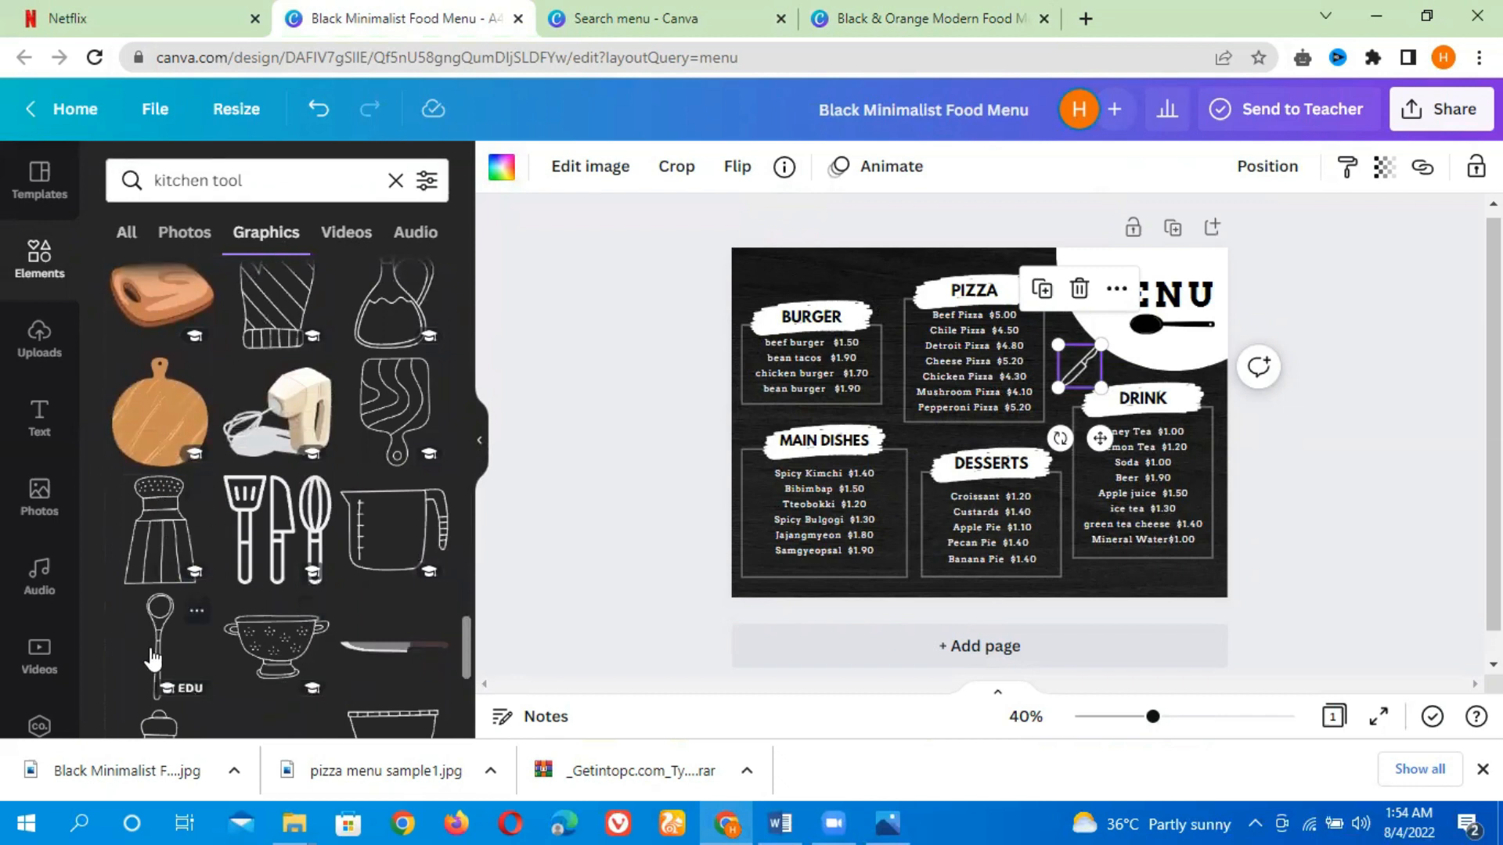
pyautogui.click(415, 408)
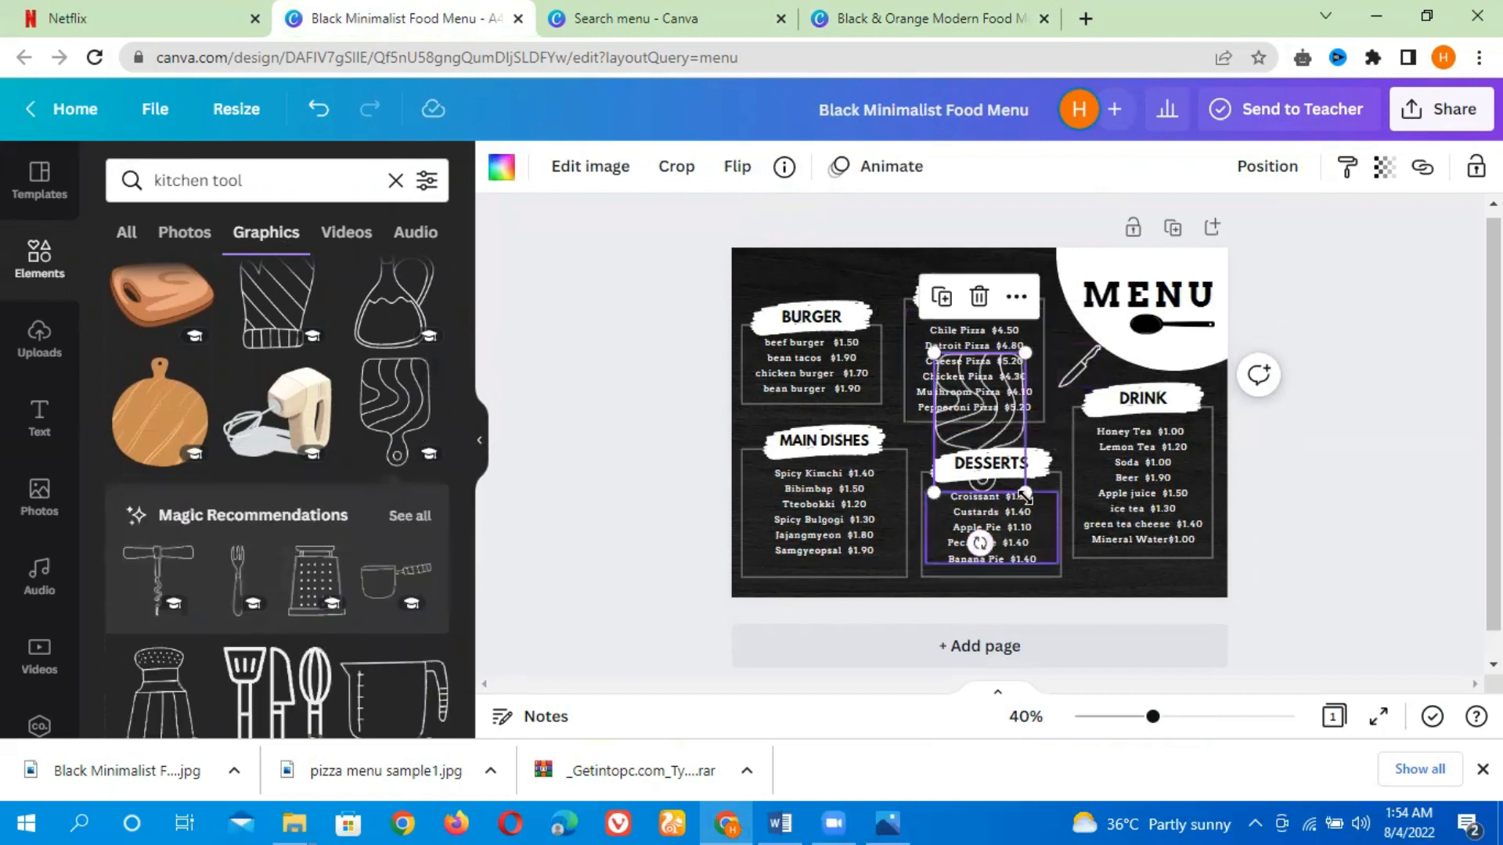
pyautogui.moveTo(1031, 492); pyautogui.dragTo(770, 352)
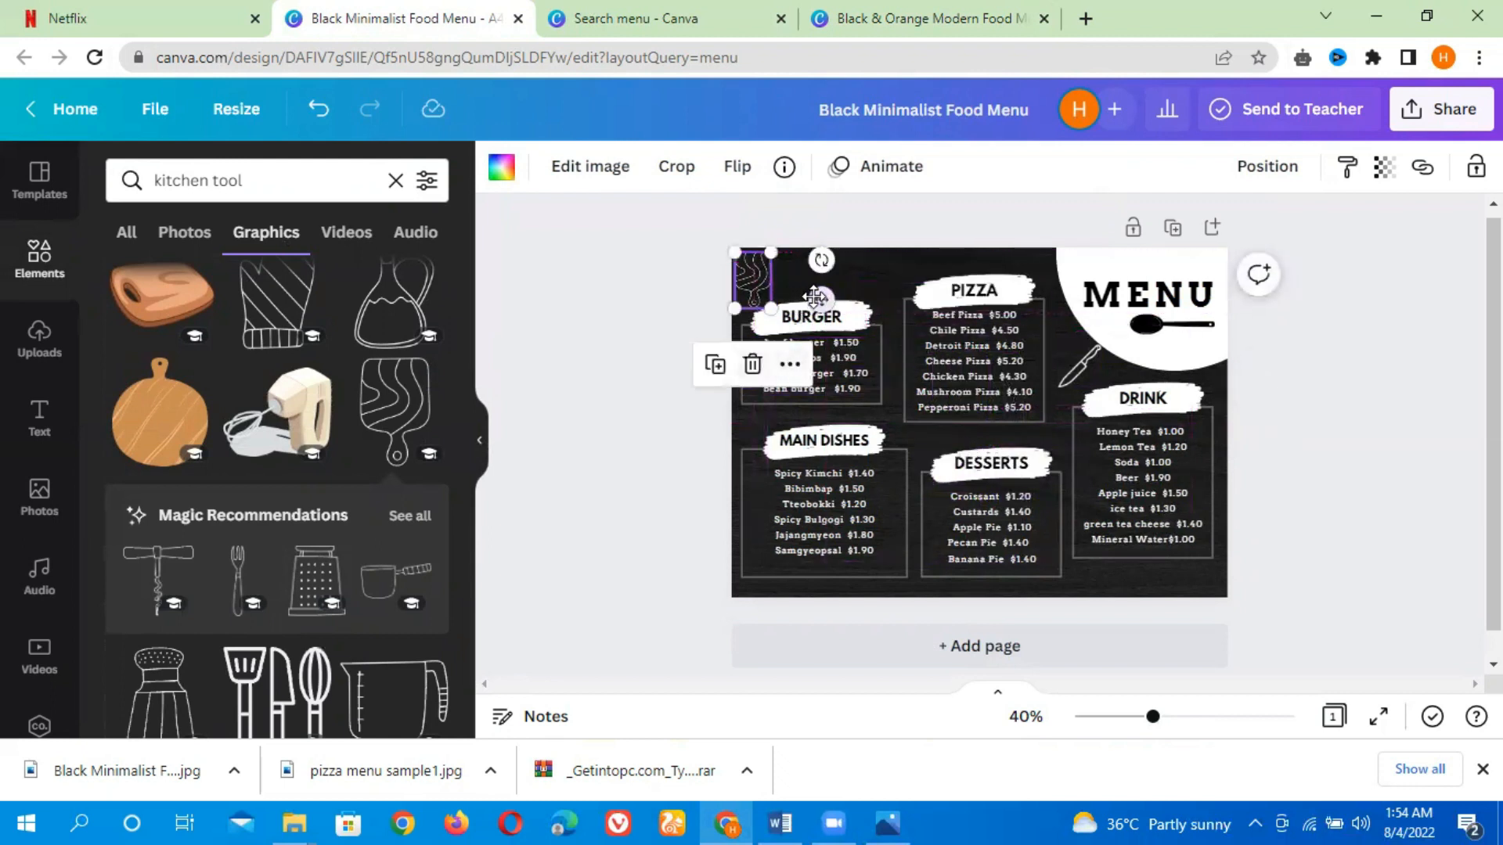
pyautogui.moveTo(826, 270); pyautogui.dragTo(892, 343)
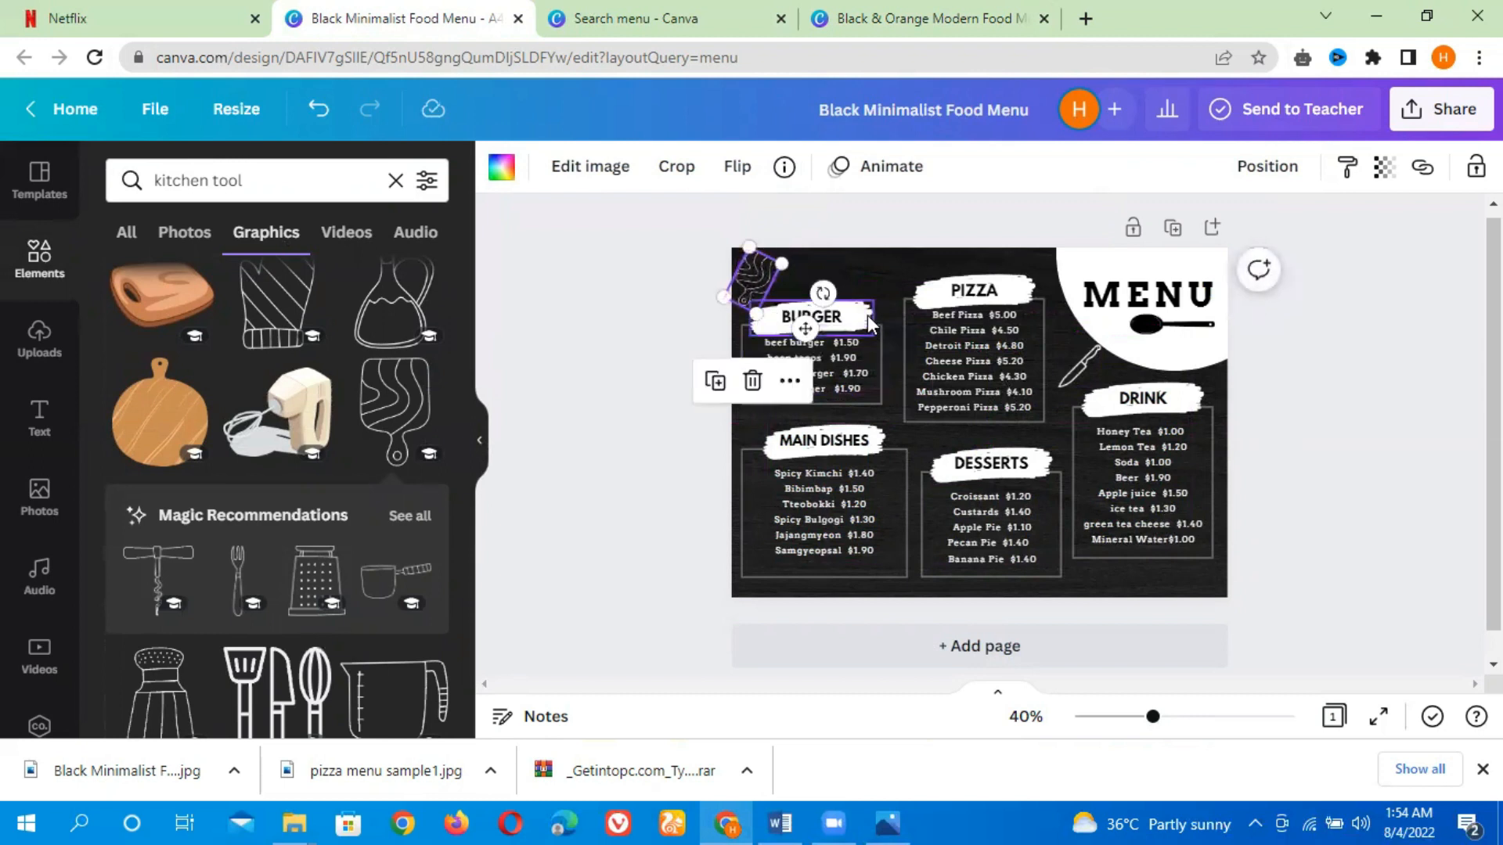
pyautogui.click(836, 322)
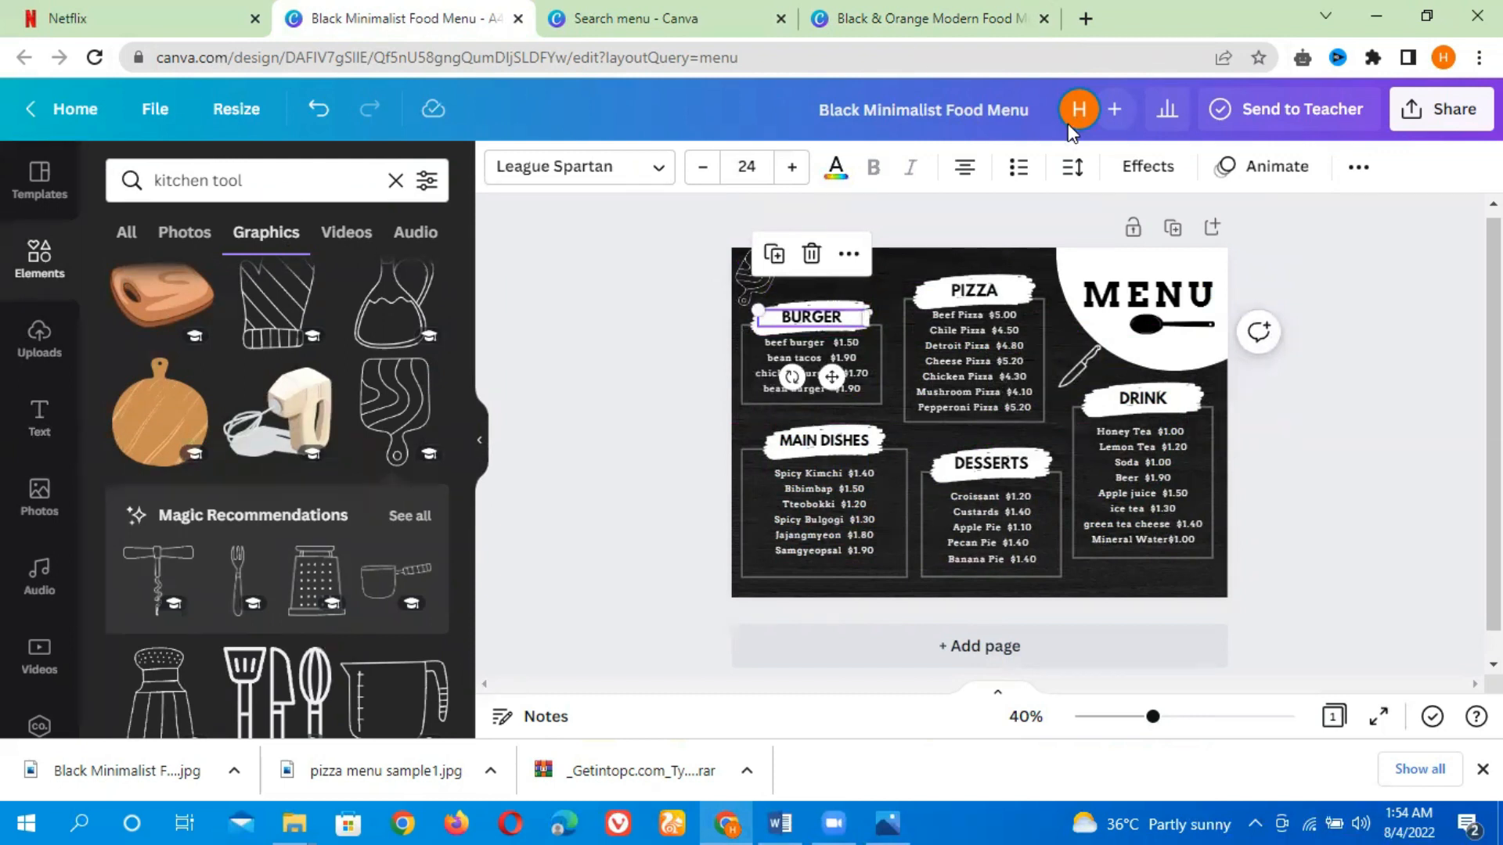
# In the Black & Orange Modern Food Menu design, add a heading reading burger
pyautogui.click(939, 18)
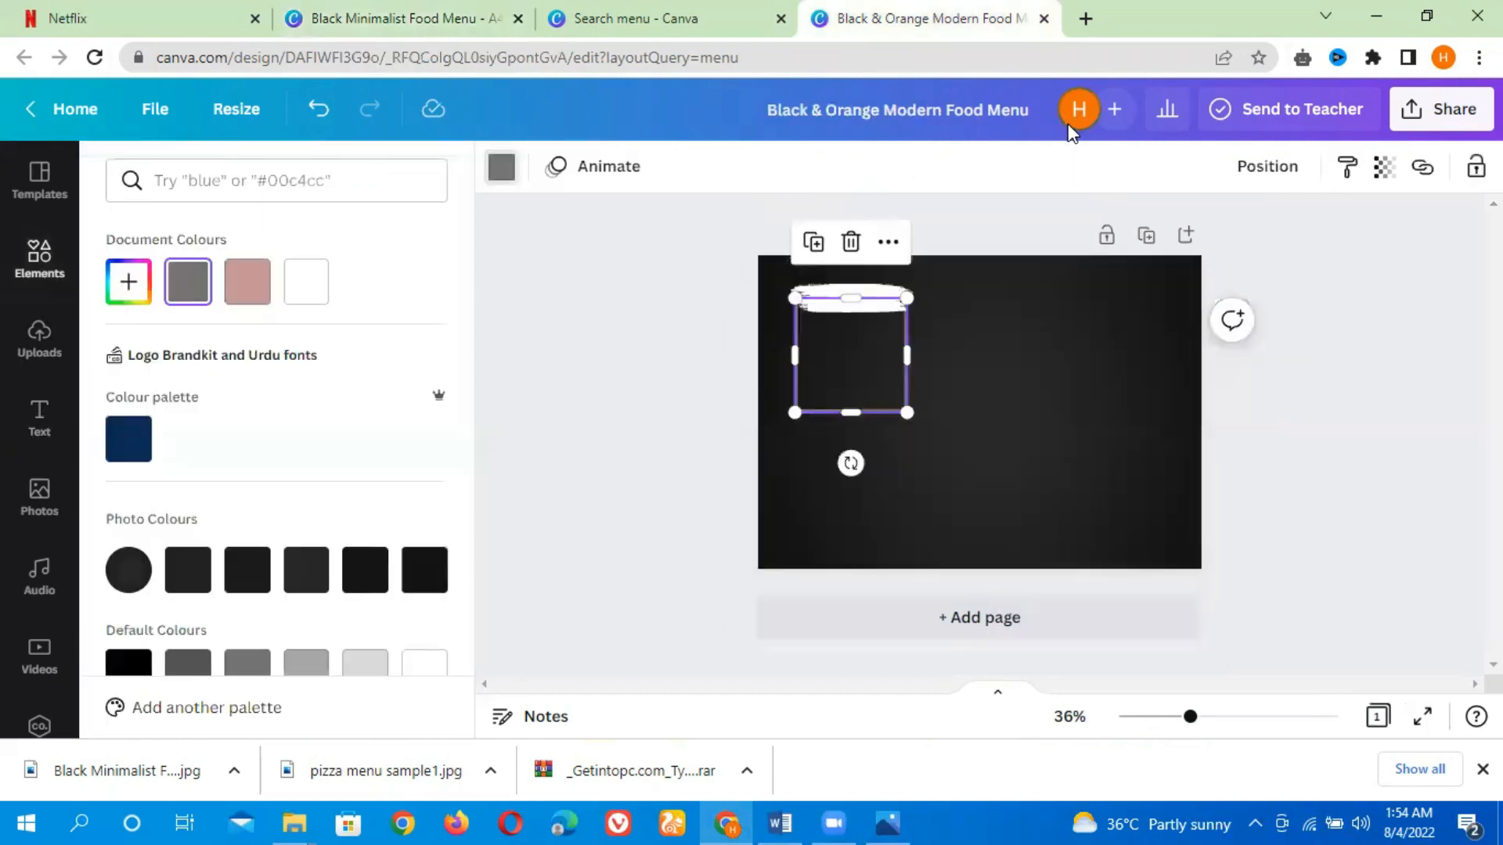
pyautogui.click(36, 423)
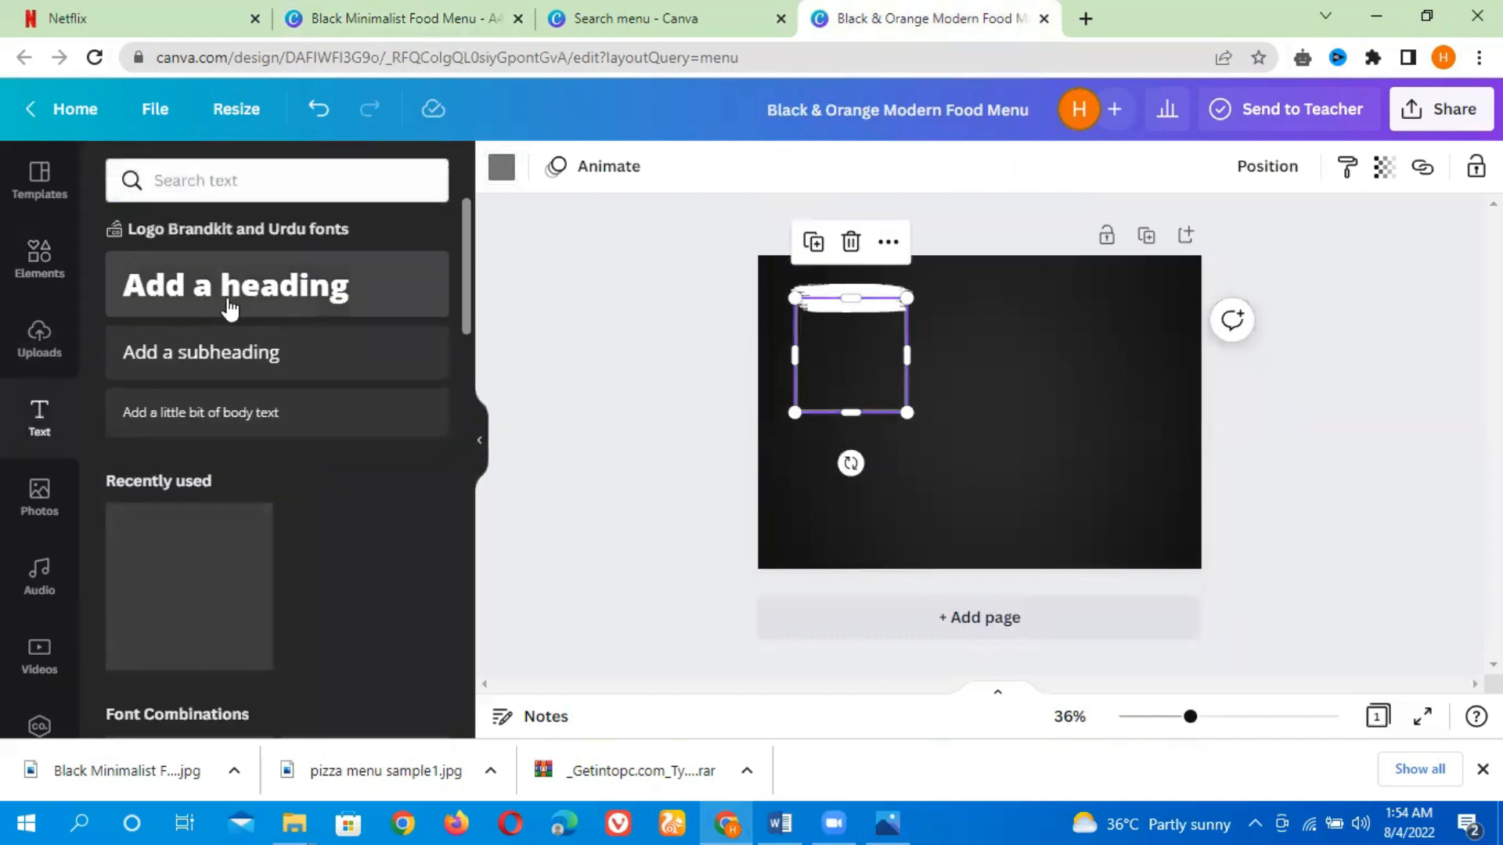
pyautogui.click(230, 308)
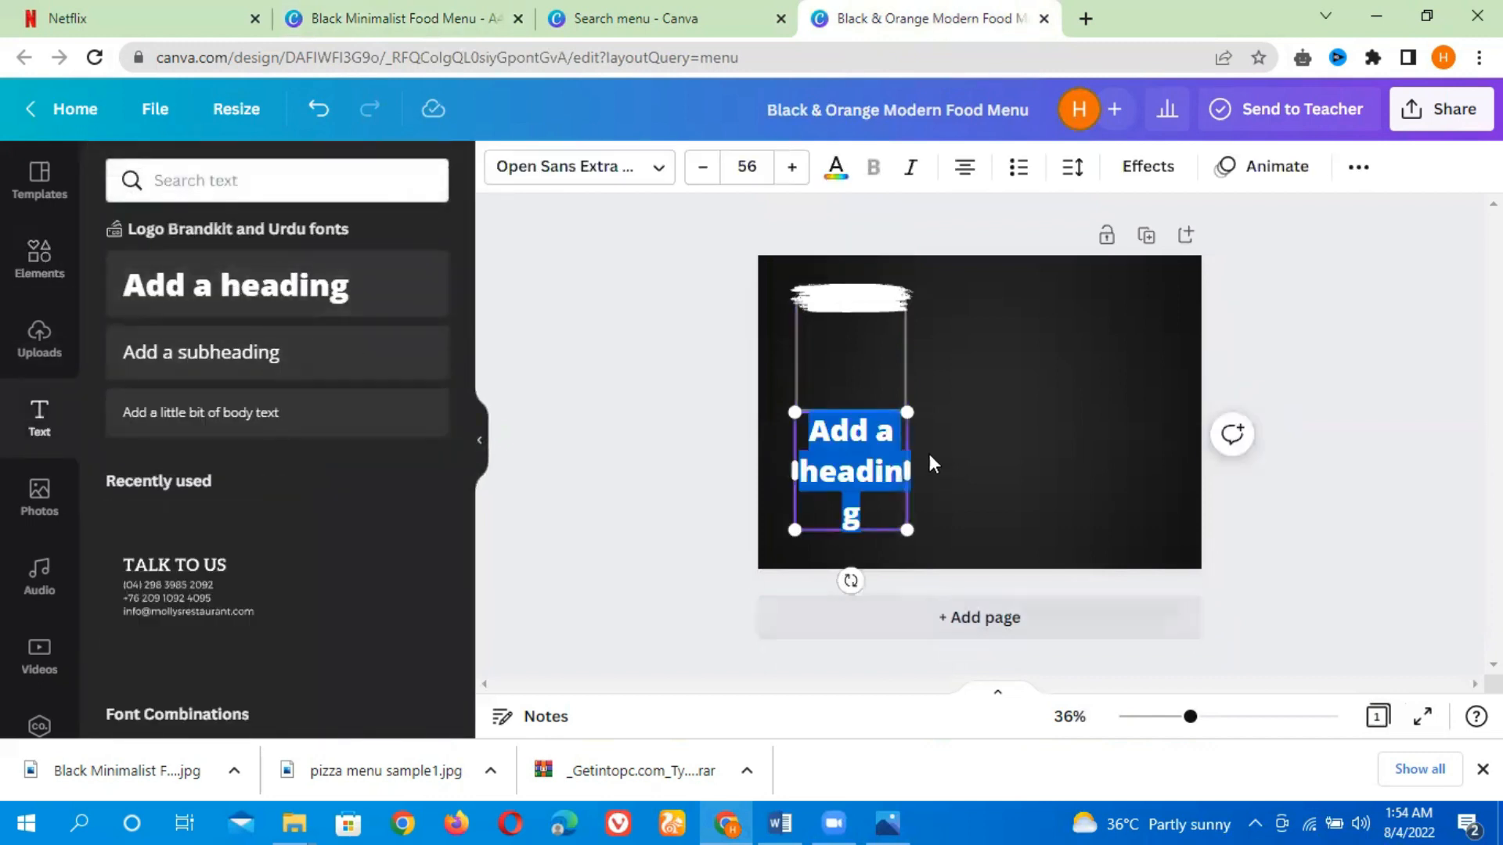
pyautogui.write('burger')
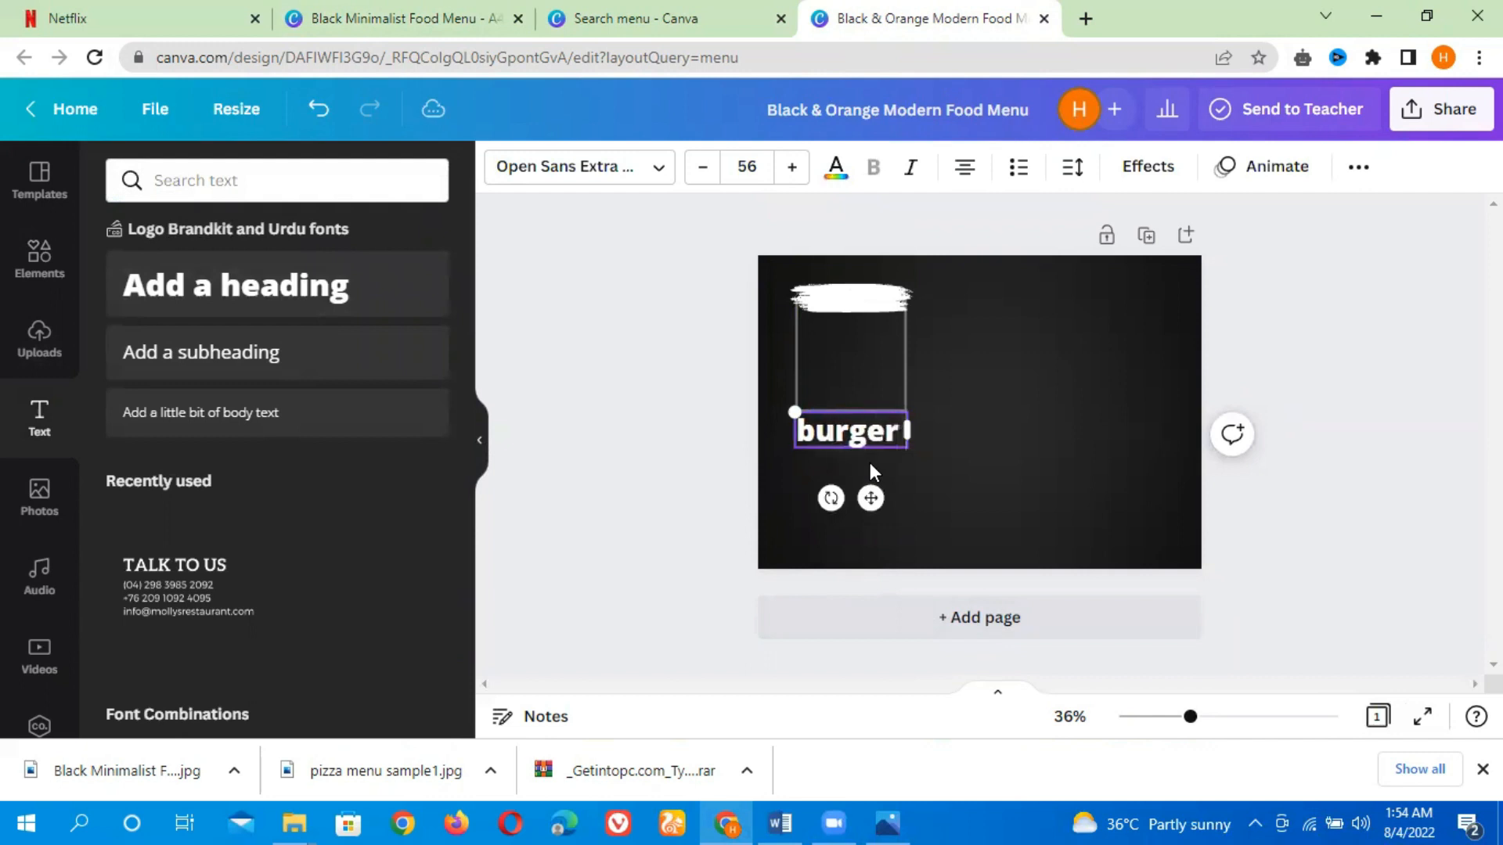
pyautogui.press('BackSpace')
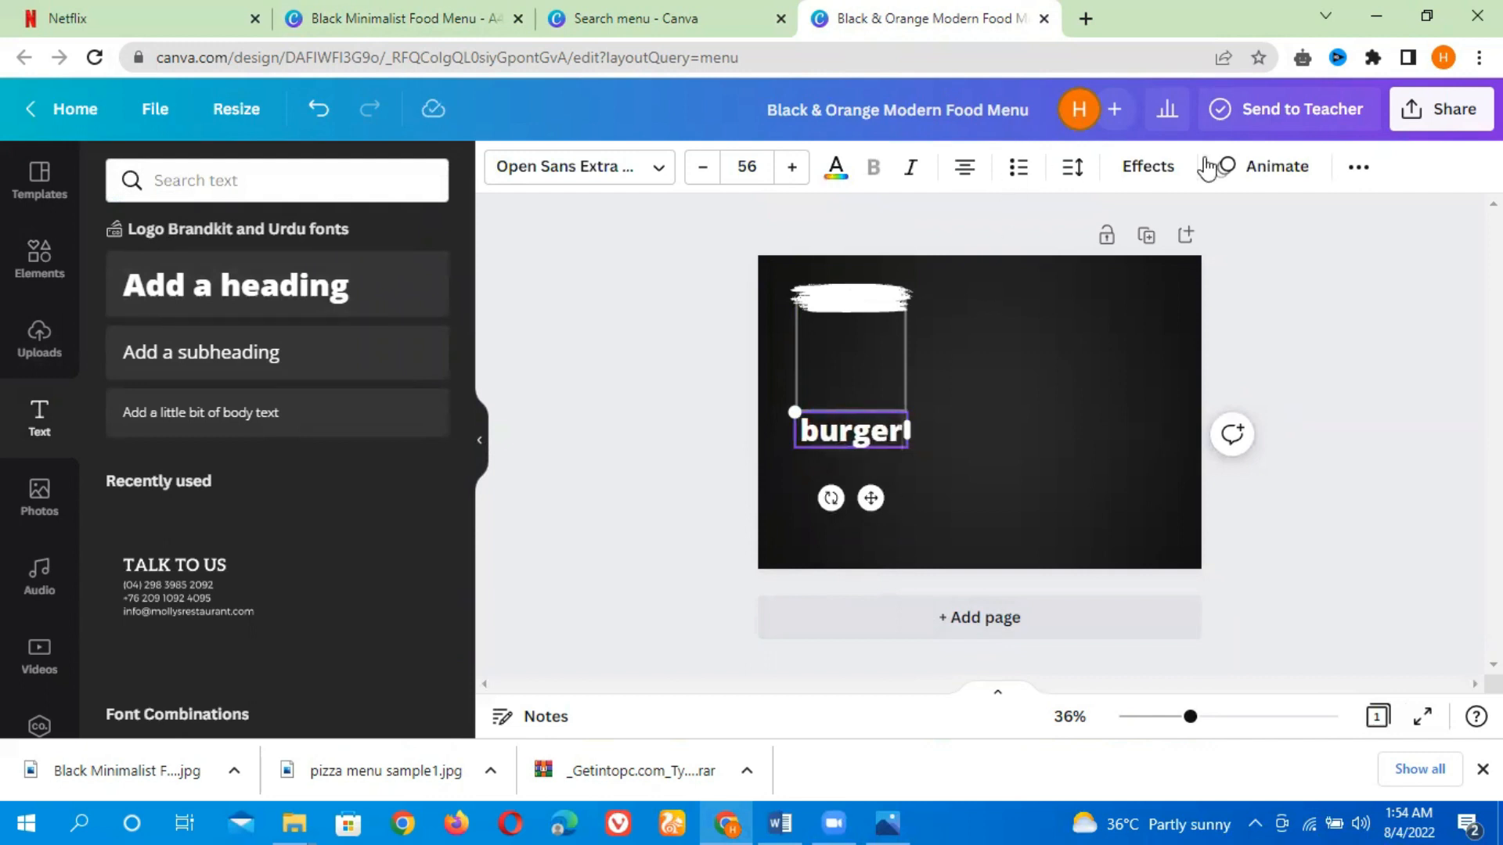
# Make the heading uppercase, shrink it and move it onto the white brush stroke atop the grey rectangle
pyautogui.click(1356, 169)
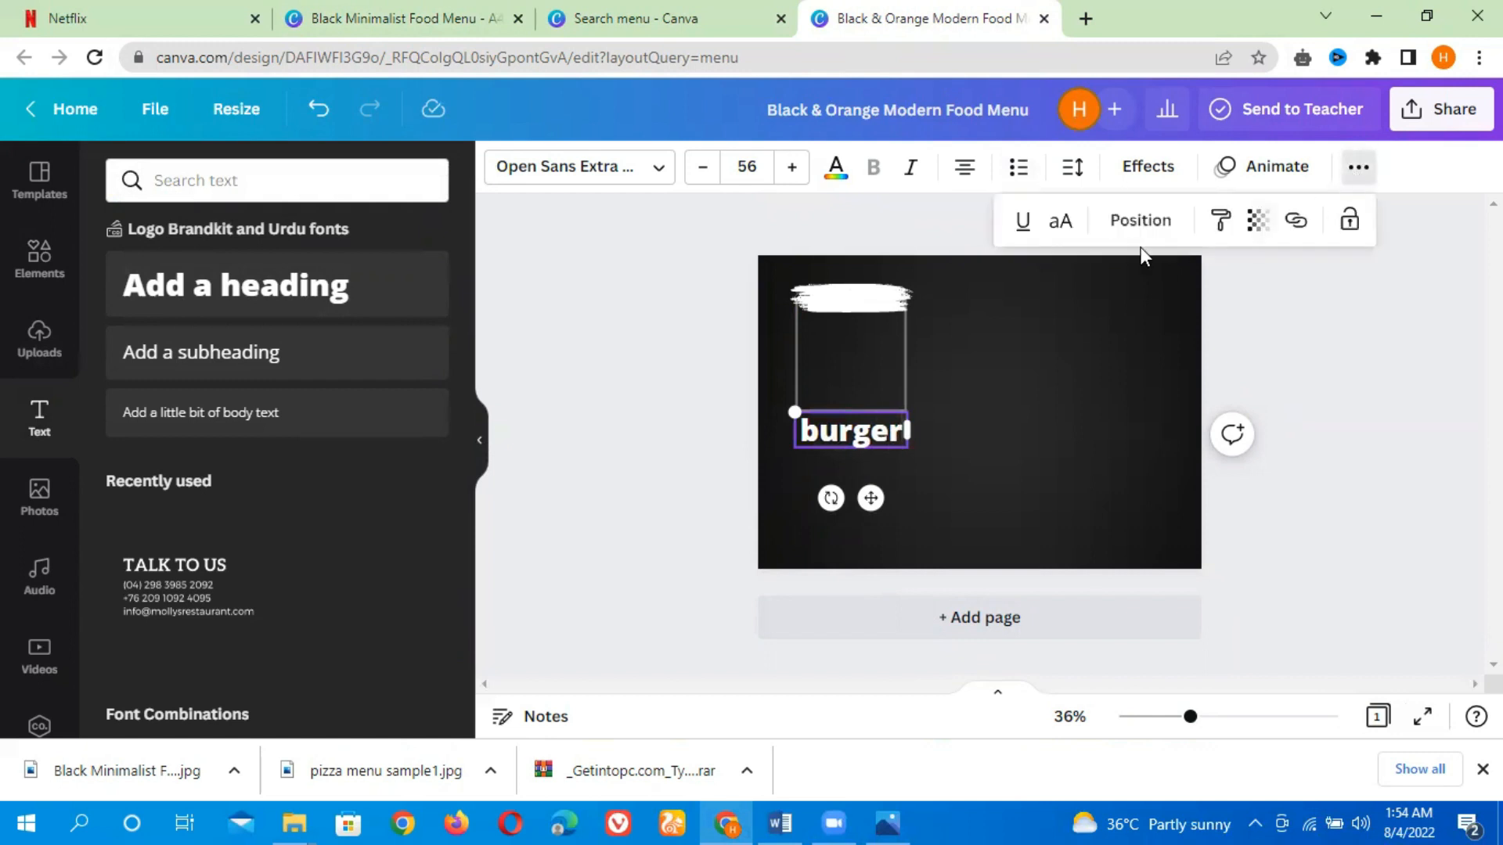
pyautogui.click(1059, 223)
pyautogui.moveTo(908, 446)
pyautogui.mouseDown()
pyautogui.moveTo(973, 444)
pyautogui.moveTo(908, 444)
pyautogui.mouseUp()
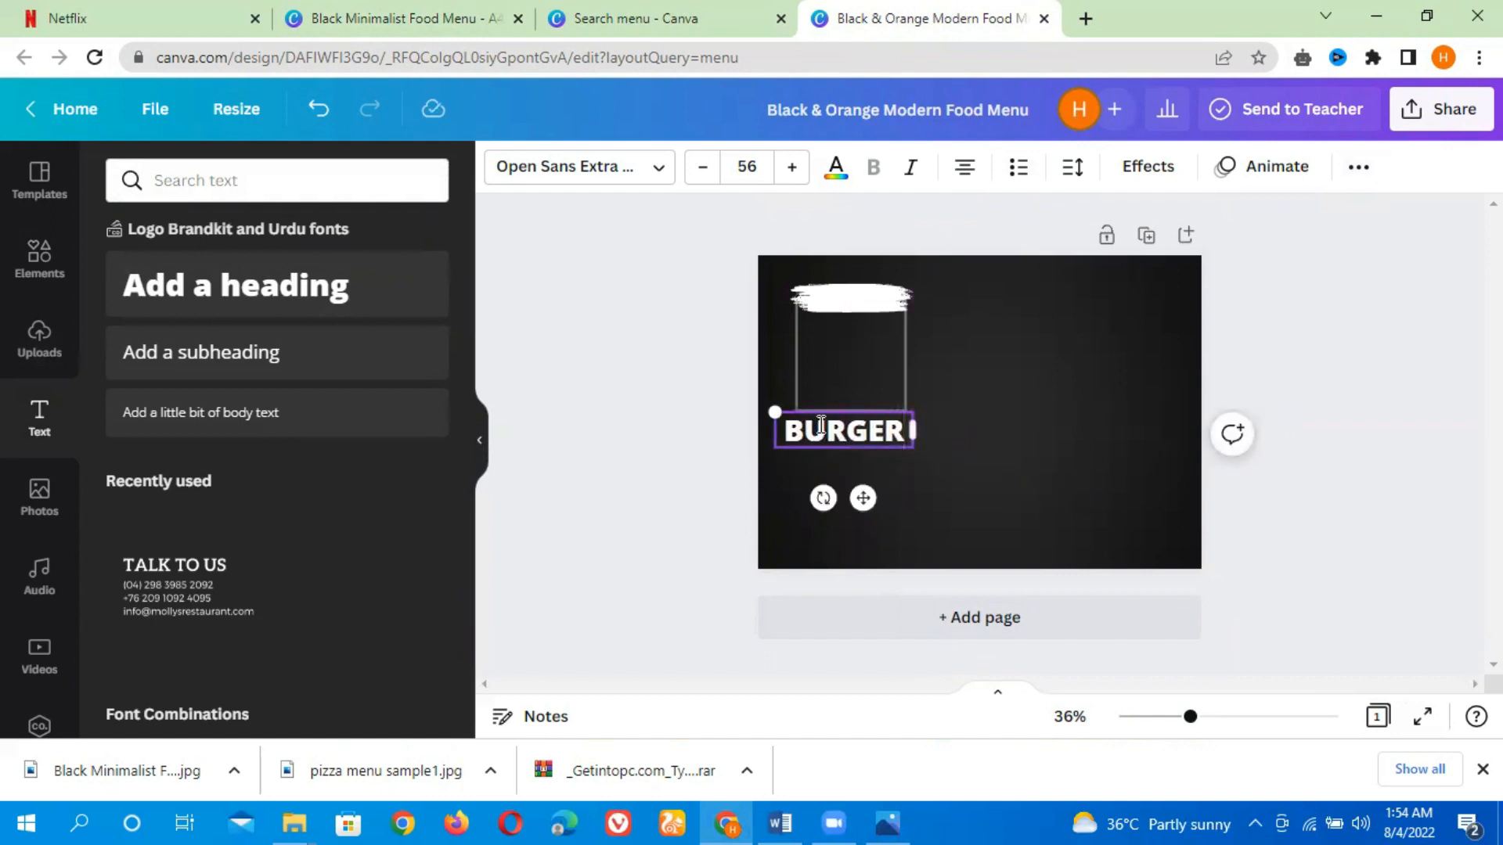
pyautogui.moveTo(774, 411); pyautogui.dragTo(805, 420)
pyautogui.moveTo(882, 497); pyautogui.dragTo(871, 364)
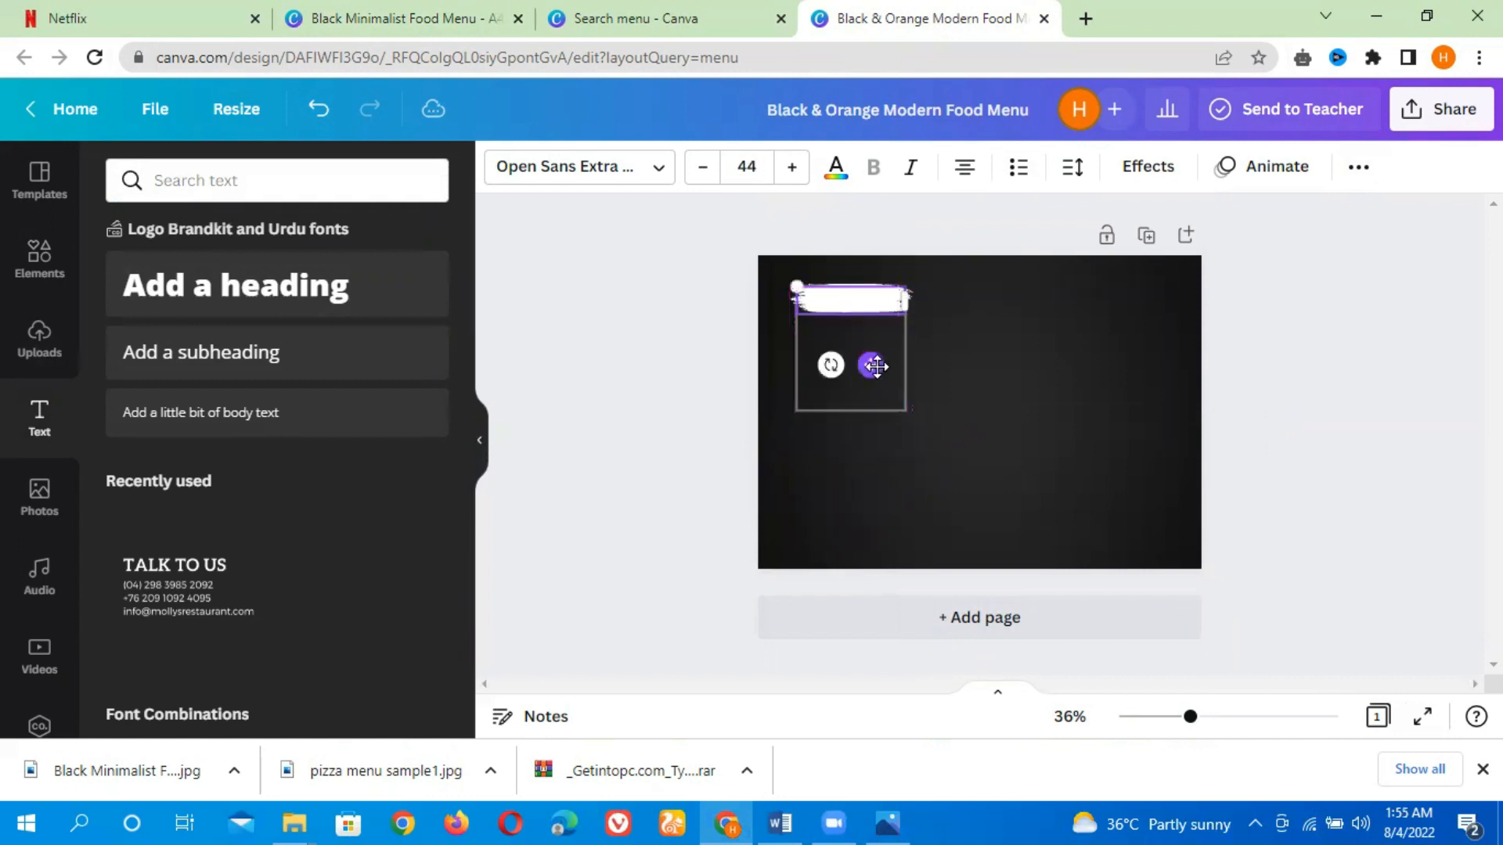
# Colour the BURGER heading black and shrink it slightly to about 39.4 to fit the brush stroke
pyautogui.click(836, 168)
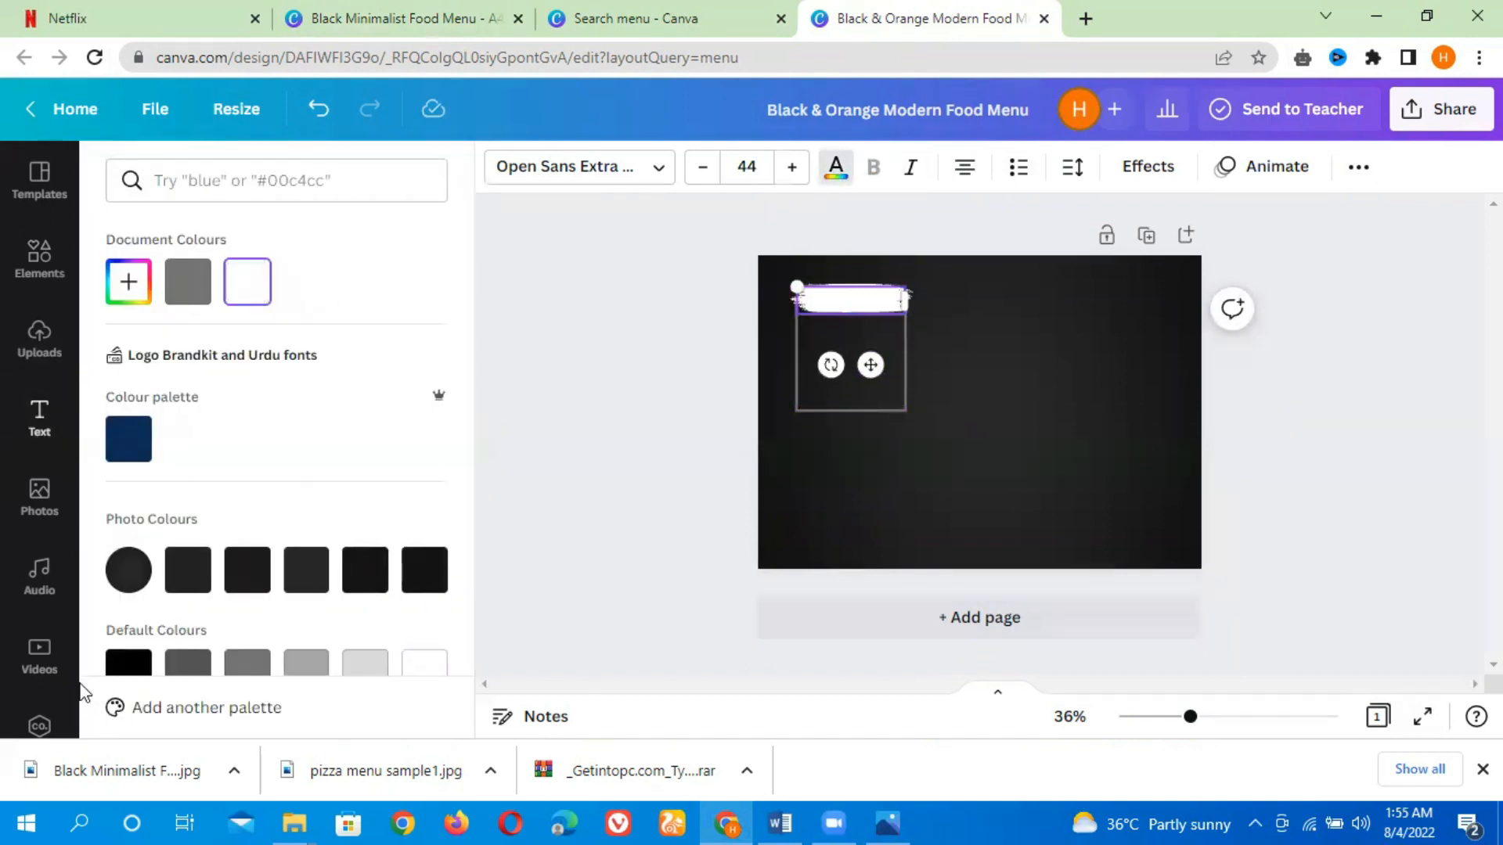
pyautogui.click(122, 668)
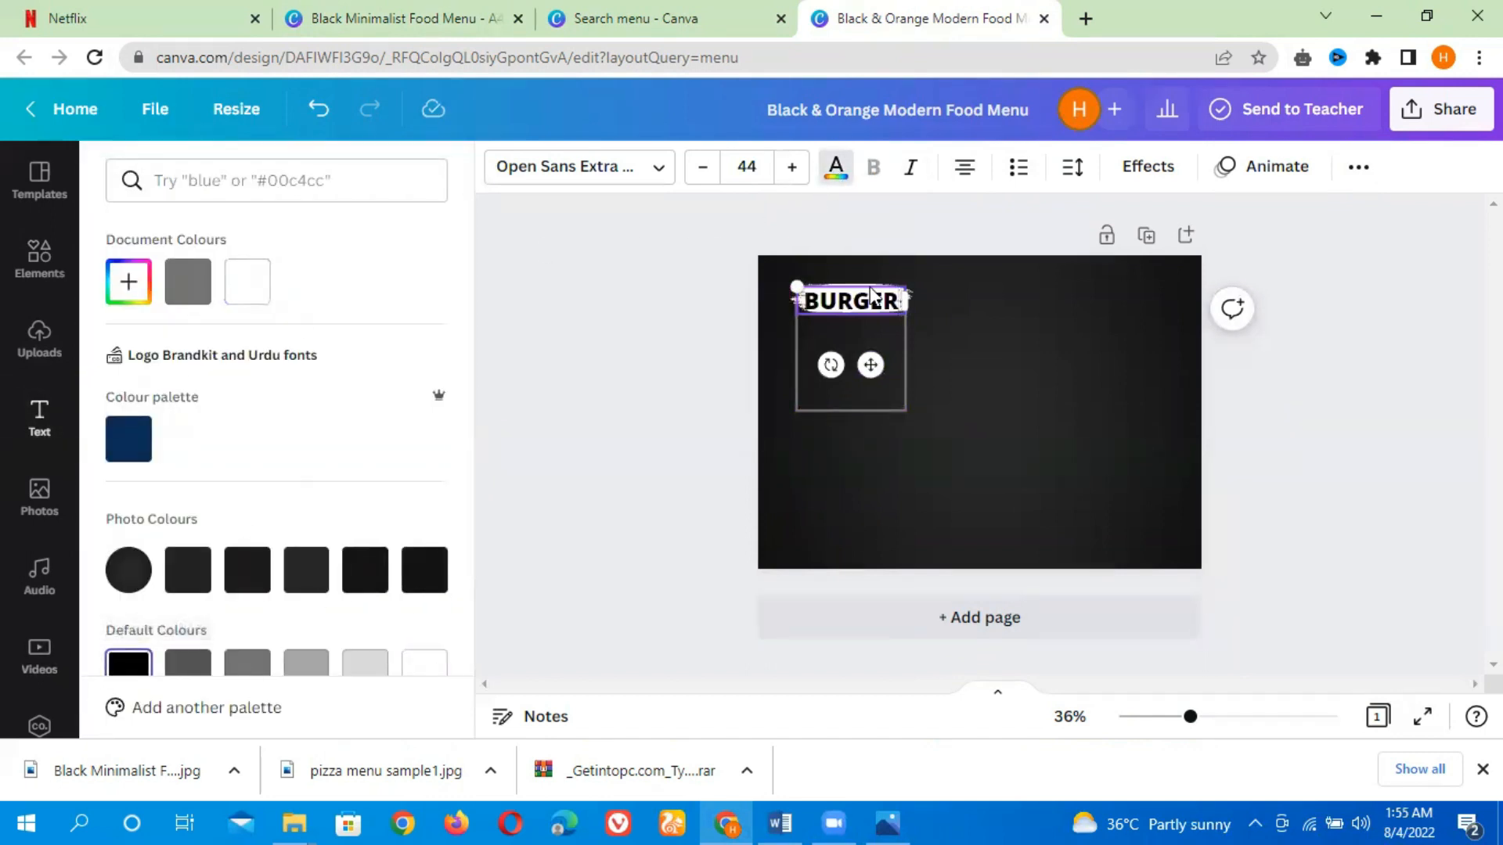
pyautogui.moveTo(798, 284); pyautogui.dragTo(808, 290)
pyautogui.moveTo(877, 362); pyautogui.dragTo(878, 358)
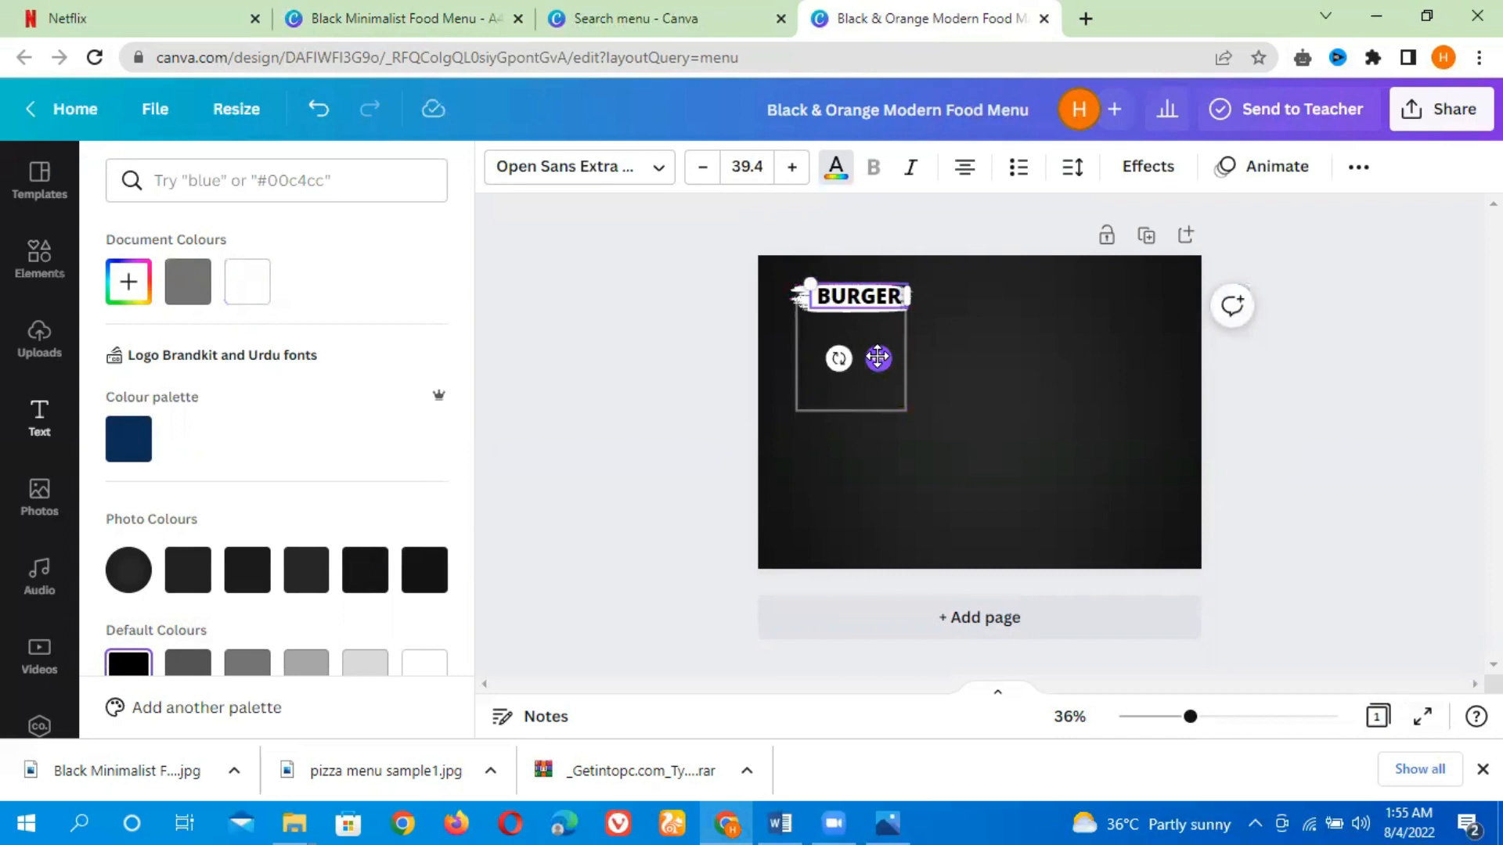
# Change the BURGER heading's font to League Spartan
pyautogui.click(599, 173)
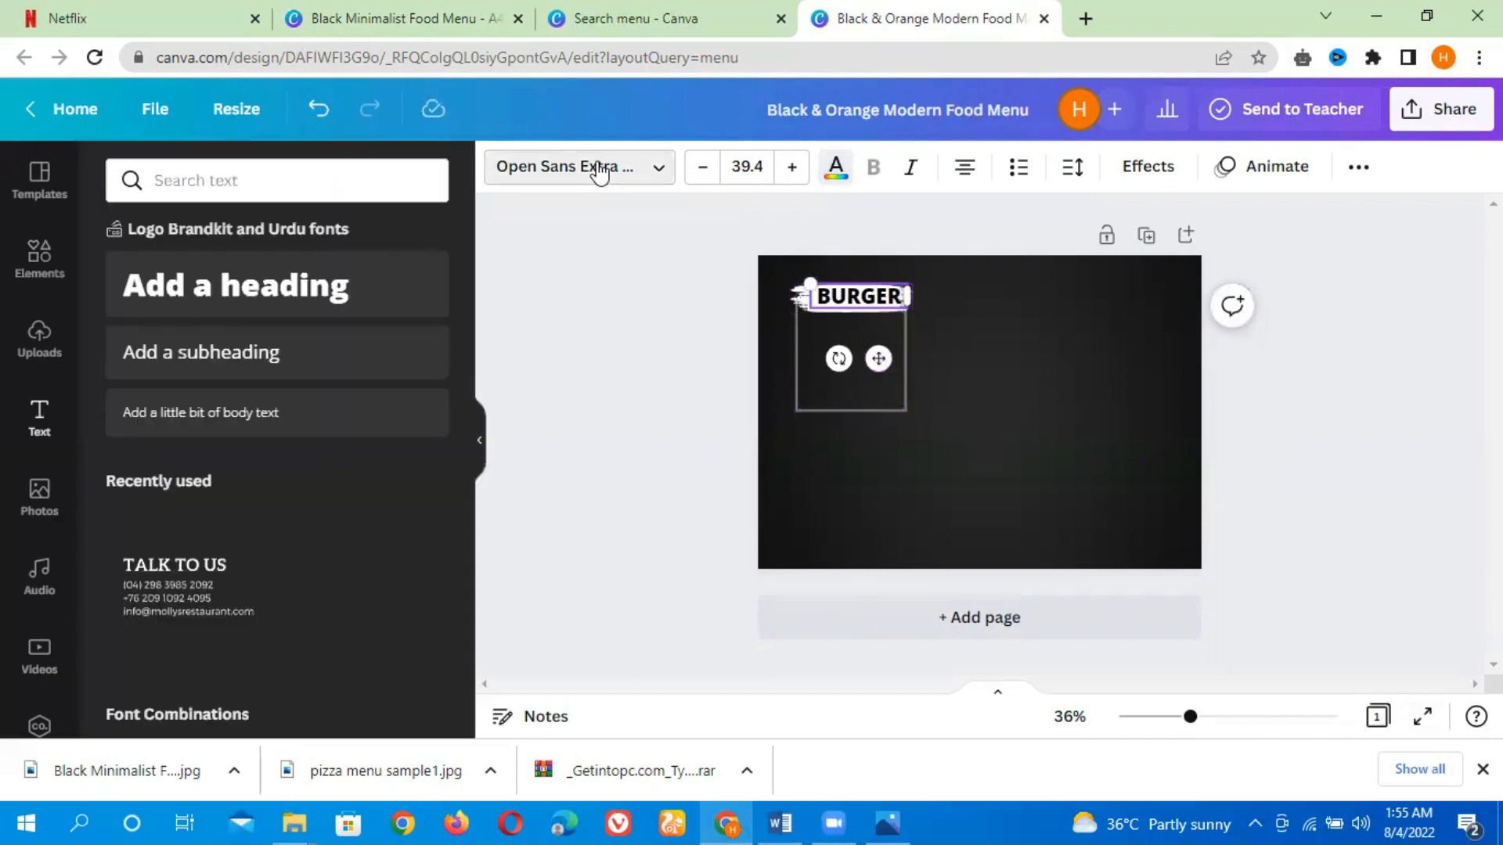
pyautogui.click(639, 180)
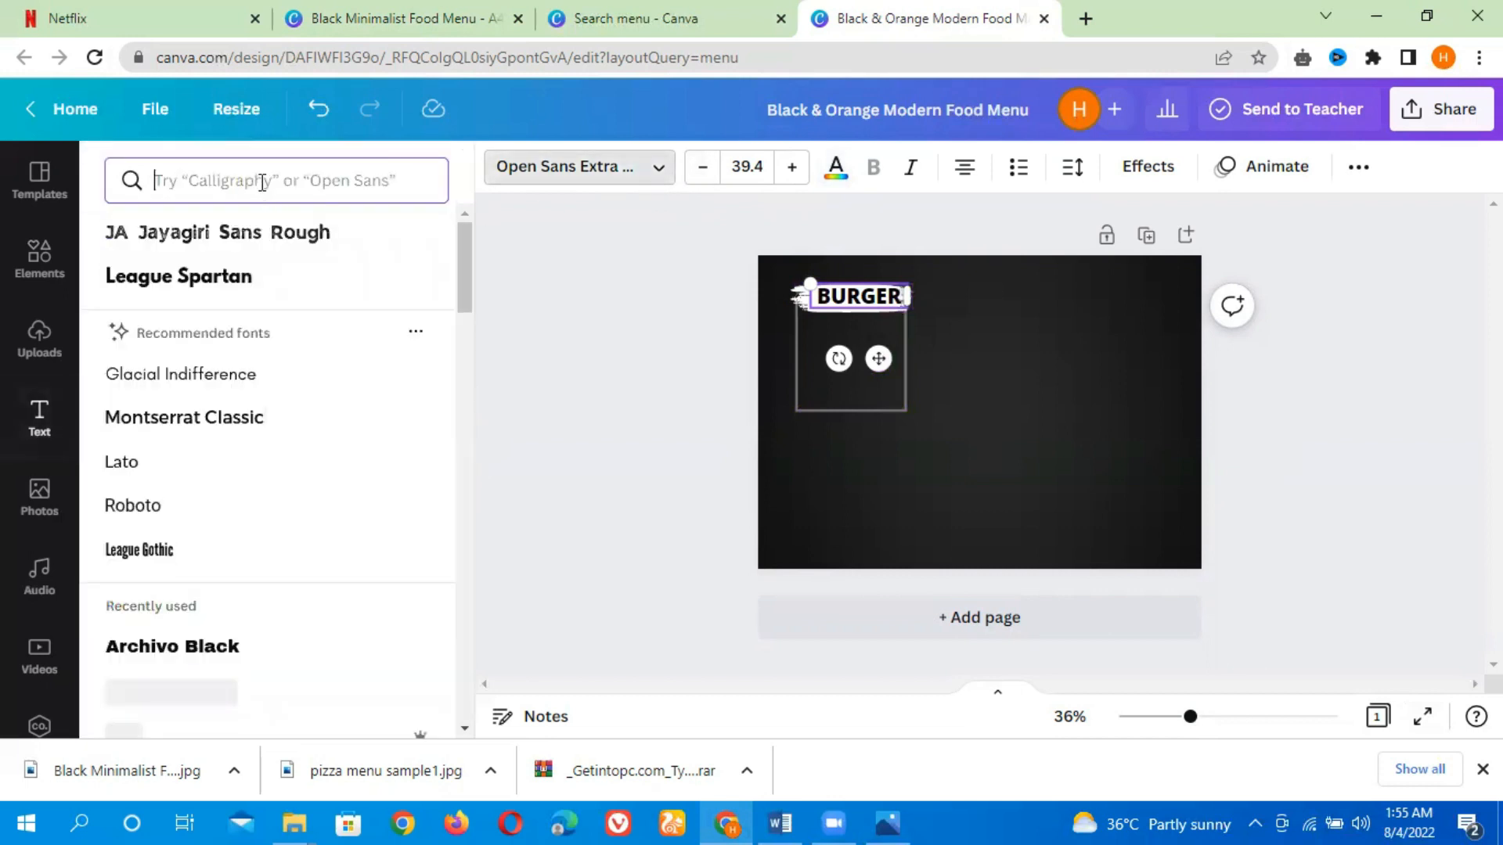
pyautogui.write('lea')
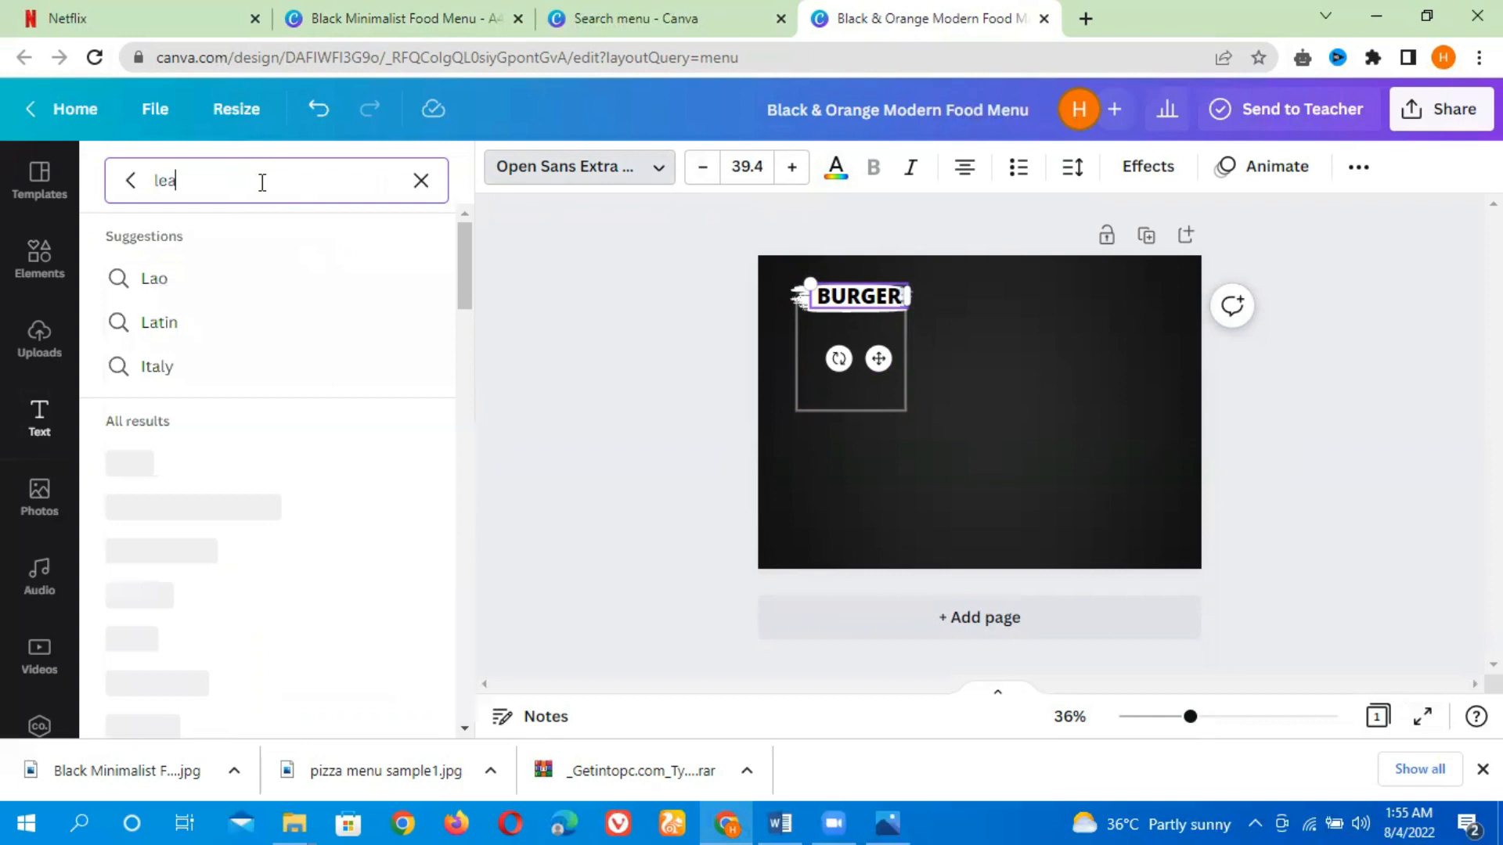
pyautogui.write('gu')
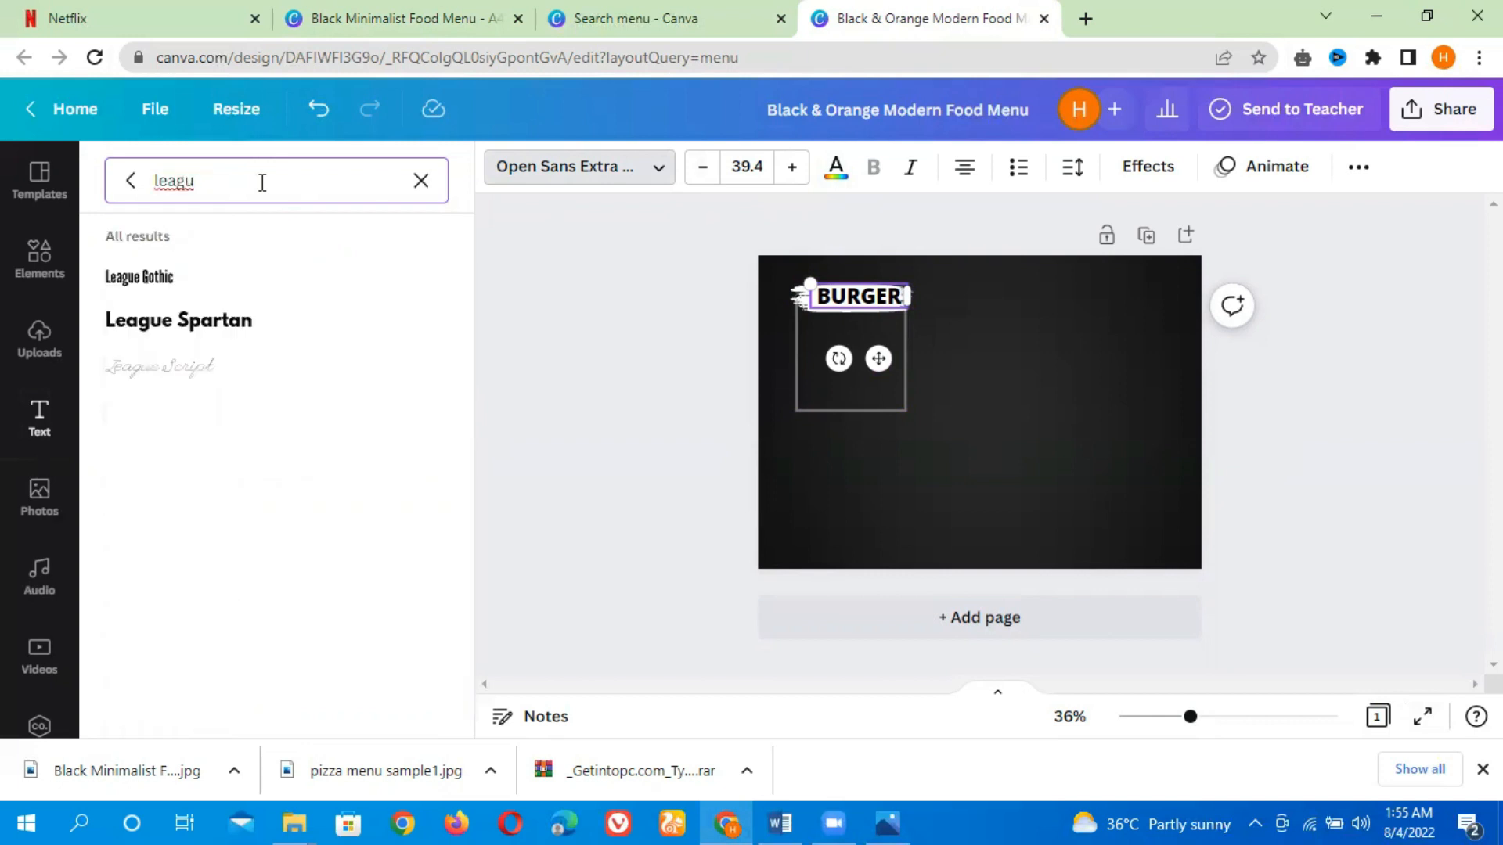
pyautogui.click(241, 328)
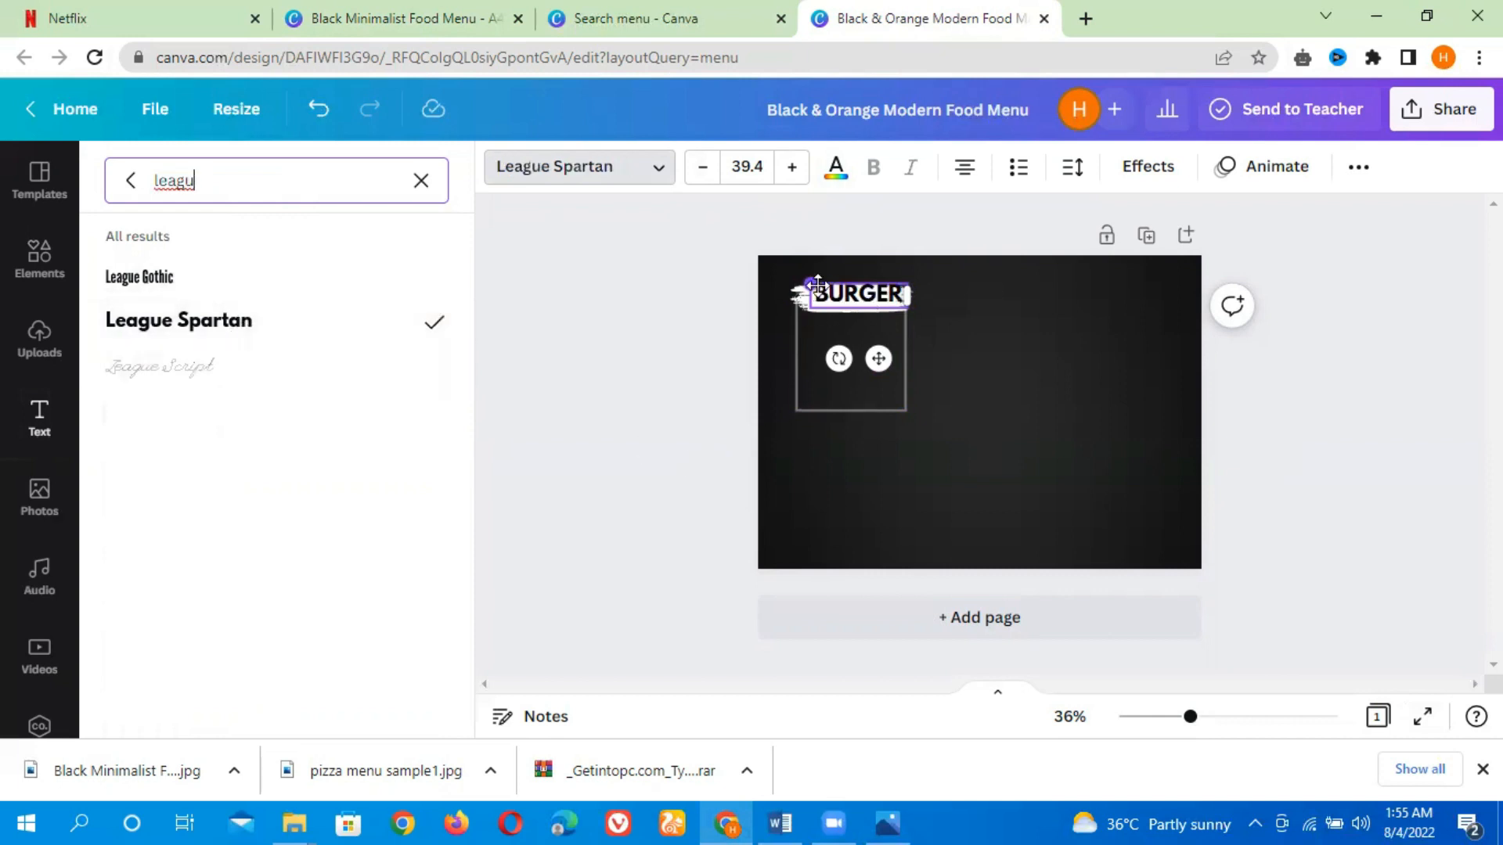
# Shrink the BURGER heading to 34.6 and centre it on the brush stroke
pyautogui.moveTo(818, 285); pyautogui.dragTo(826, 290)
pyautogui.moveTo(880, 358); pyautogui.dragTo(866, 357)
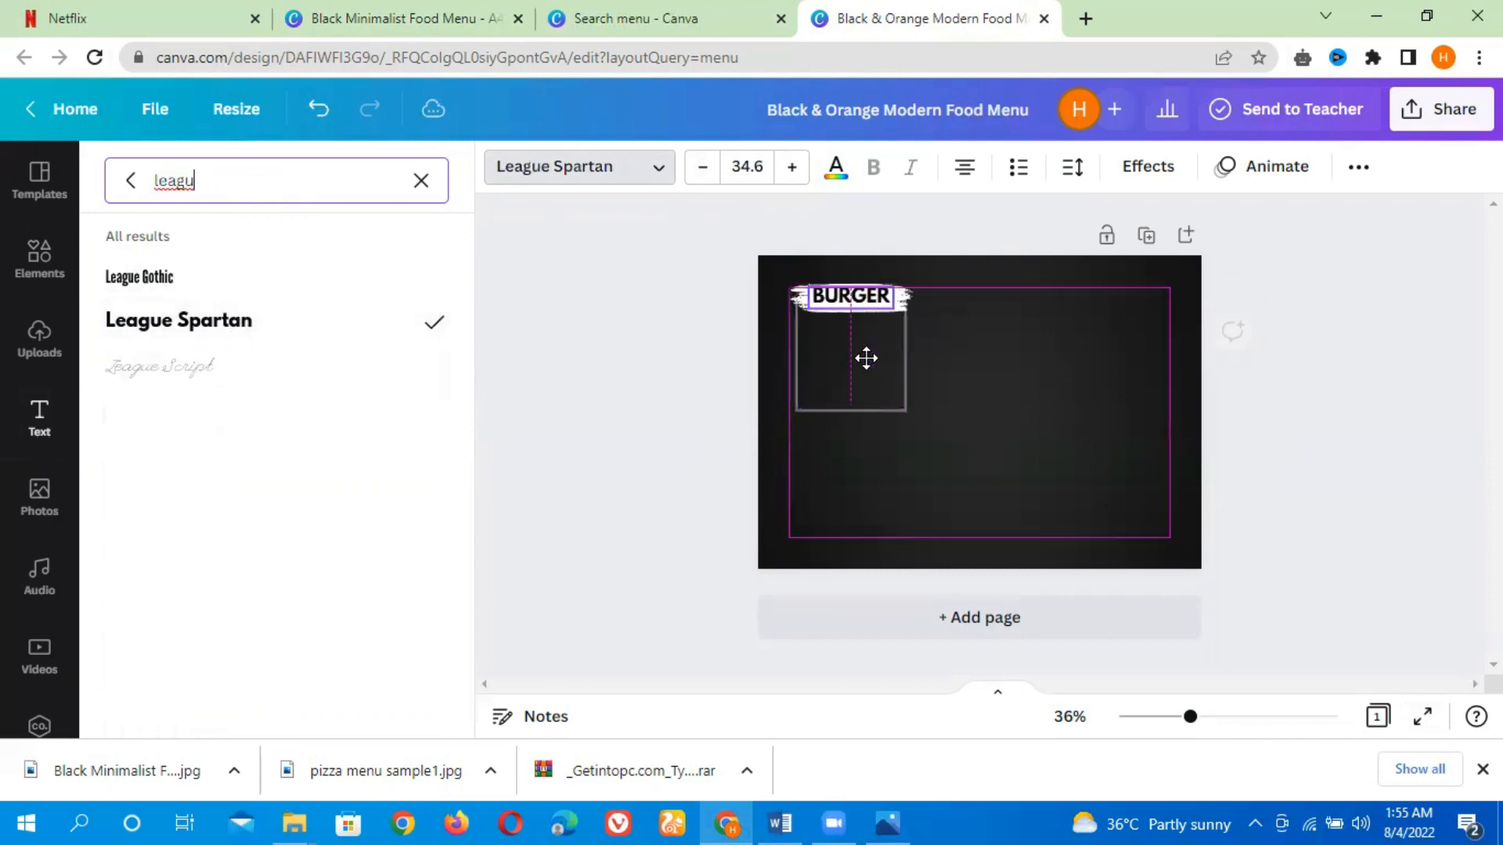
pyautogui.click(732, 305)
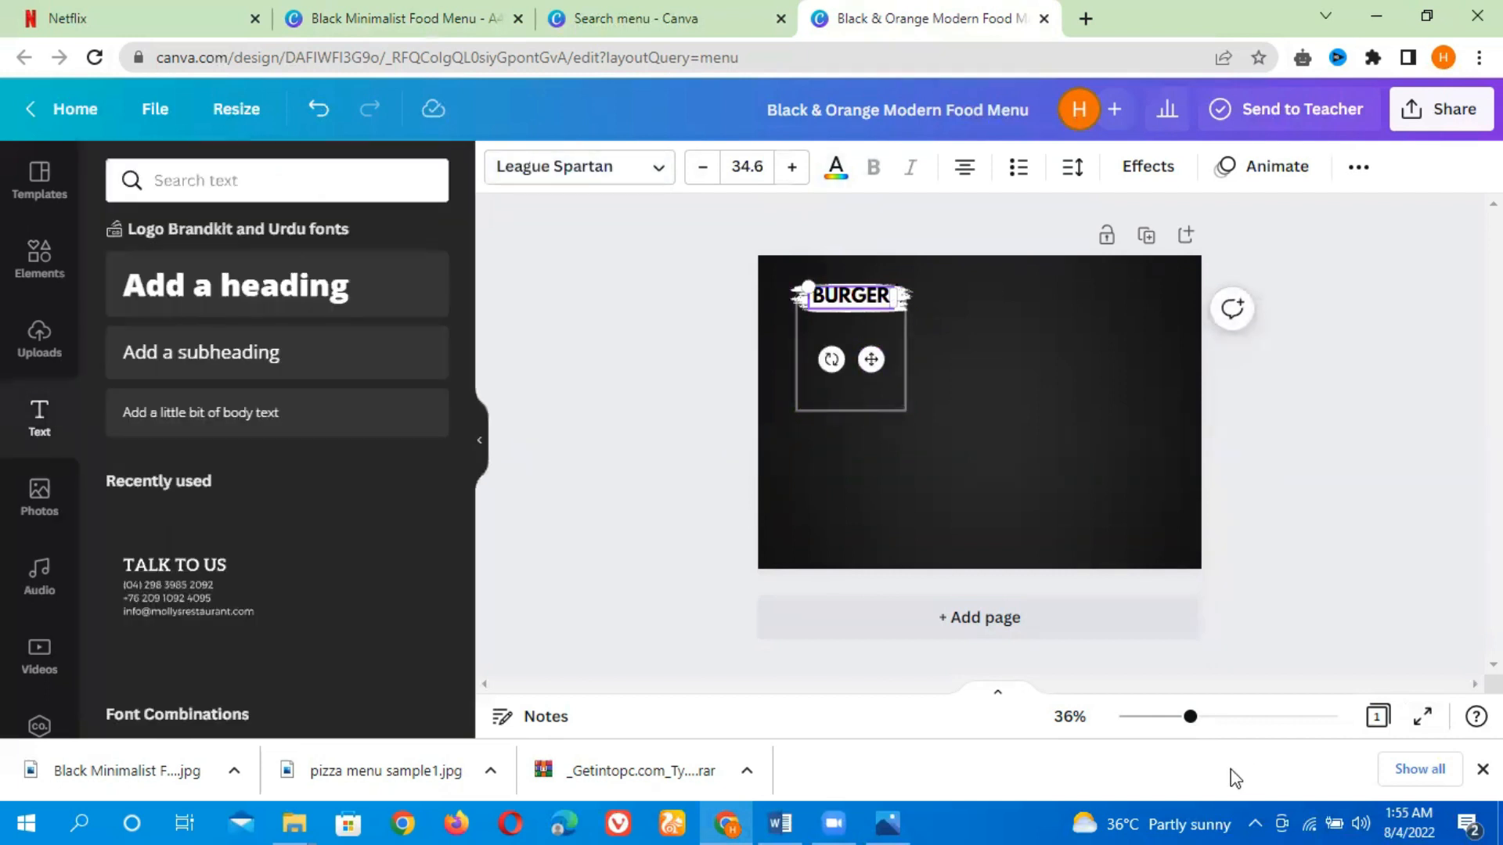
# Widen the grey rectangle outline below BURGER so it spans the brush stroke
pyautogui.moveTo(1191, 728); pyautogui.dragTo(1215, 736)
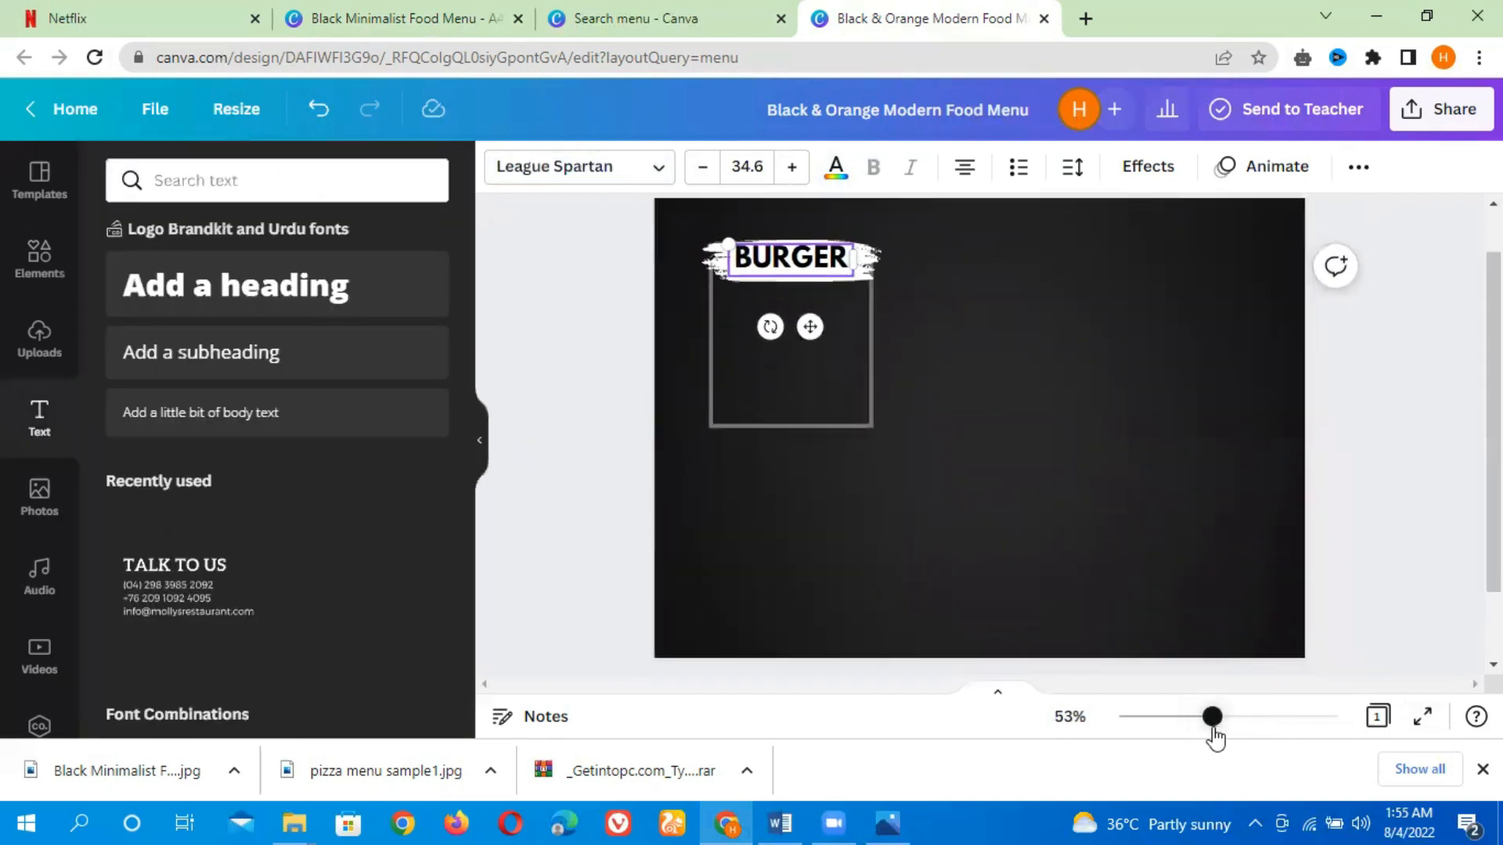
pyautogui.click(1453, 448)
pyautogui.click(870, 354)
pyautogui.moveTo(875, 350); pyautogui.dragTo(906, 346)
pyautogui.moveTo(708, 343); pyautogui.dragTo(690, 343)
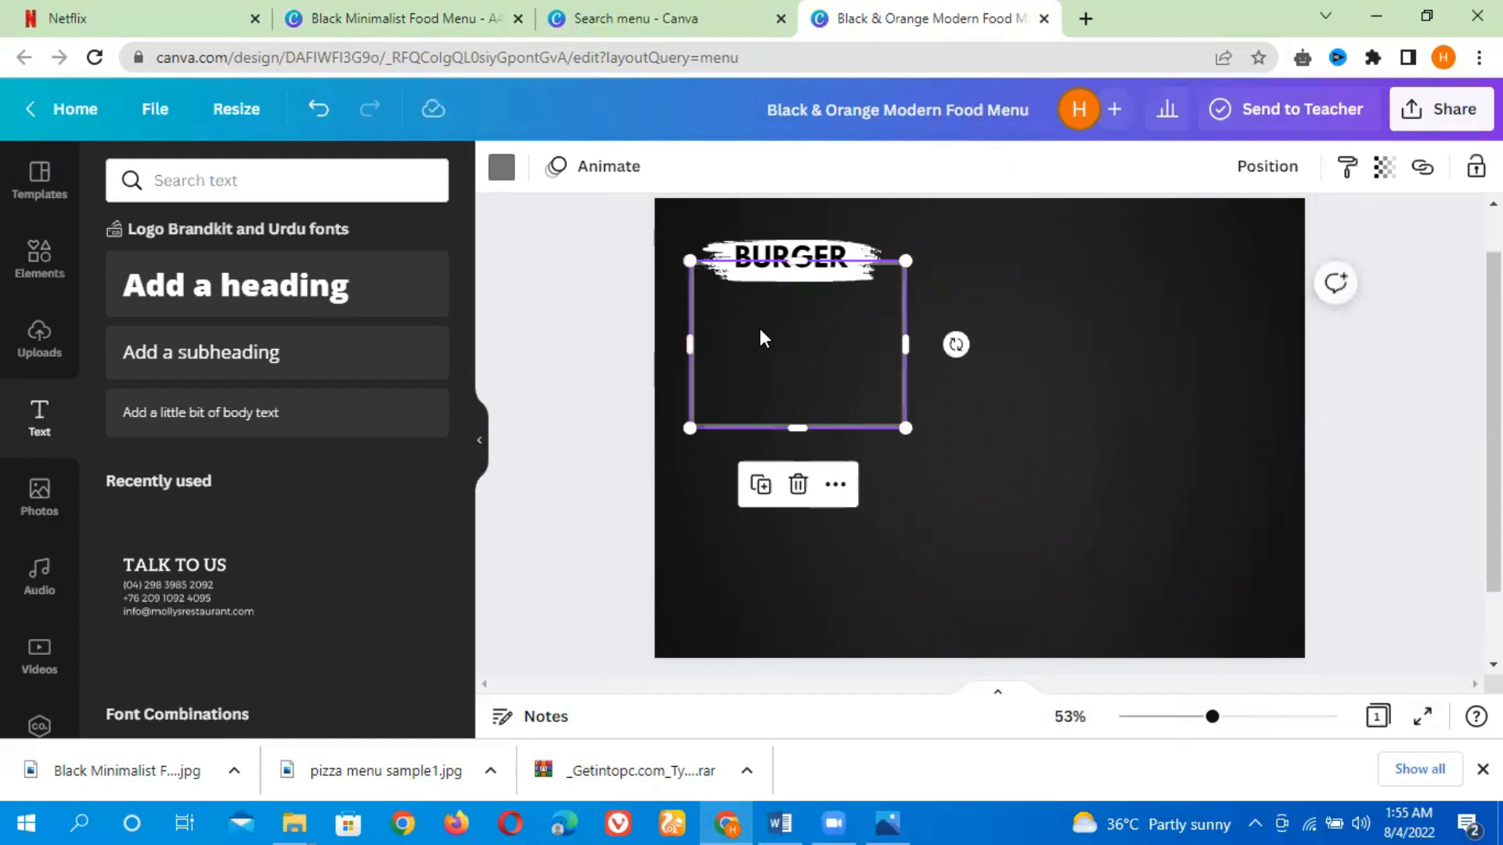
# Nudge the BURGER heading and brush stroke into alignment above the rectangle
pyautogui.click(790, 274)
pyautogui.moveTo(790, 274); pyautogui.dragTo(791, 276)
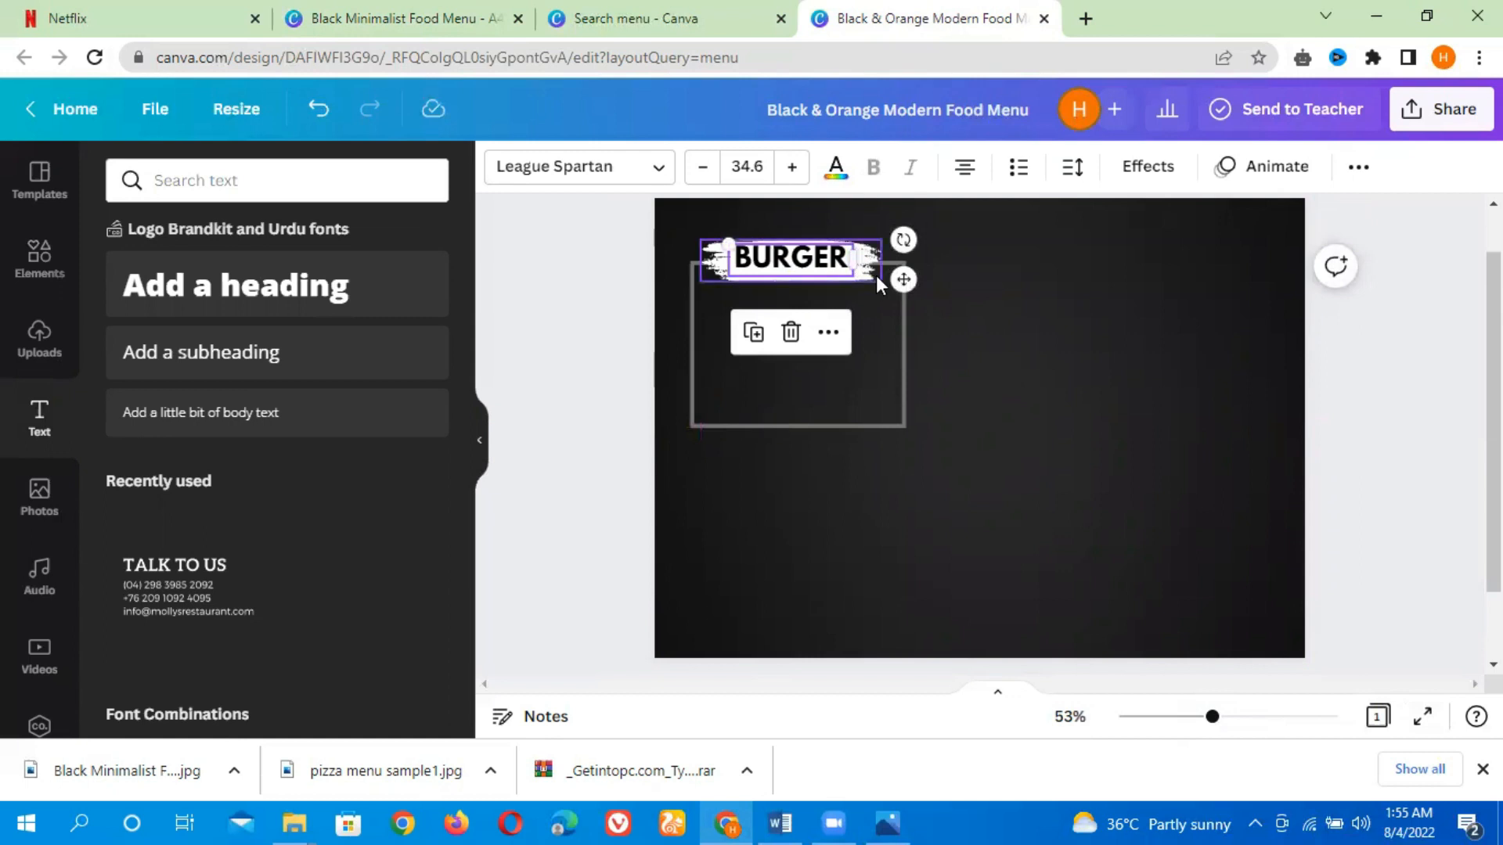
pyautogui.click(876, 276)
pyautogui.moveTo(876, 275); pyautogui.dragTo(870, 274)
pyautogui.click(1031, 342)
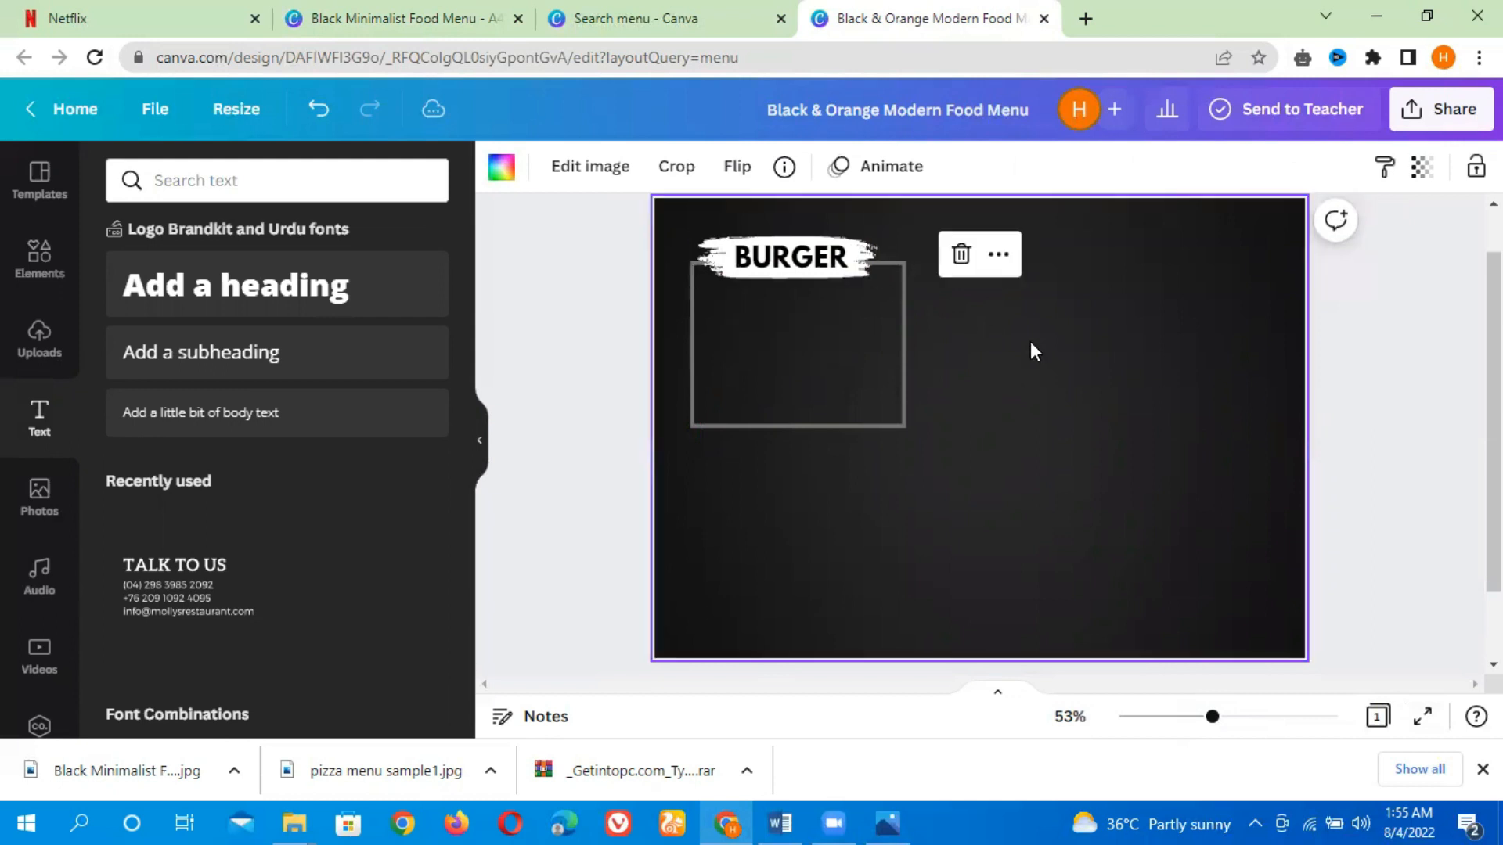
# Add a subheading text box to the Black & Orange Modern Food Menu design
pyautogui.click(327, 52)
pyautogui.click(861, 383)
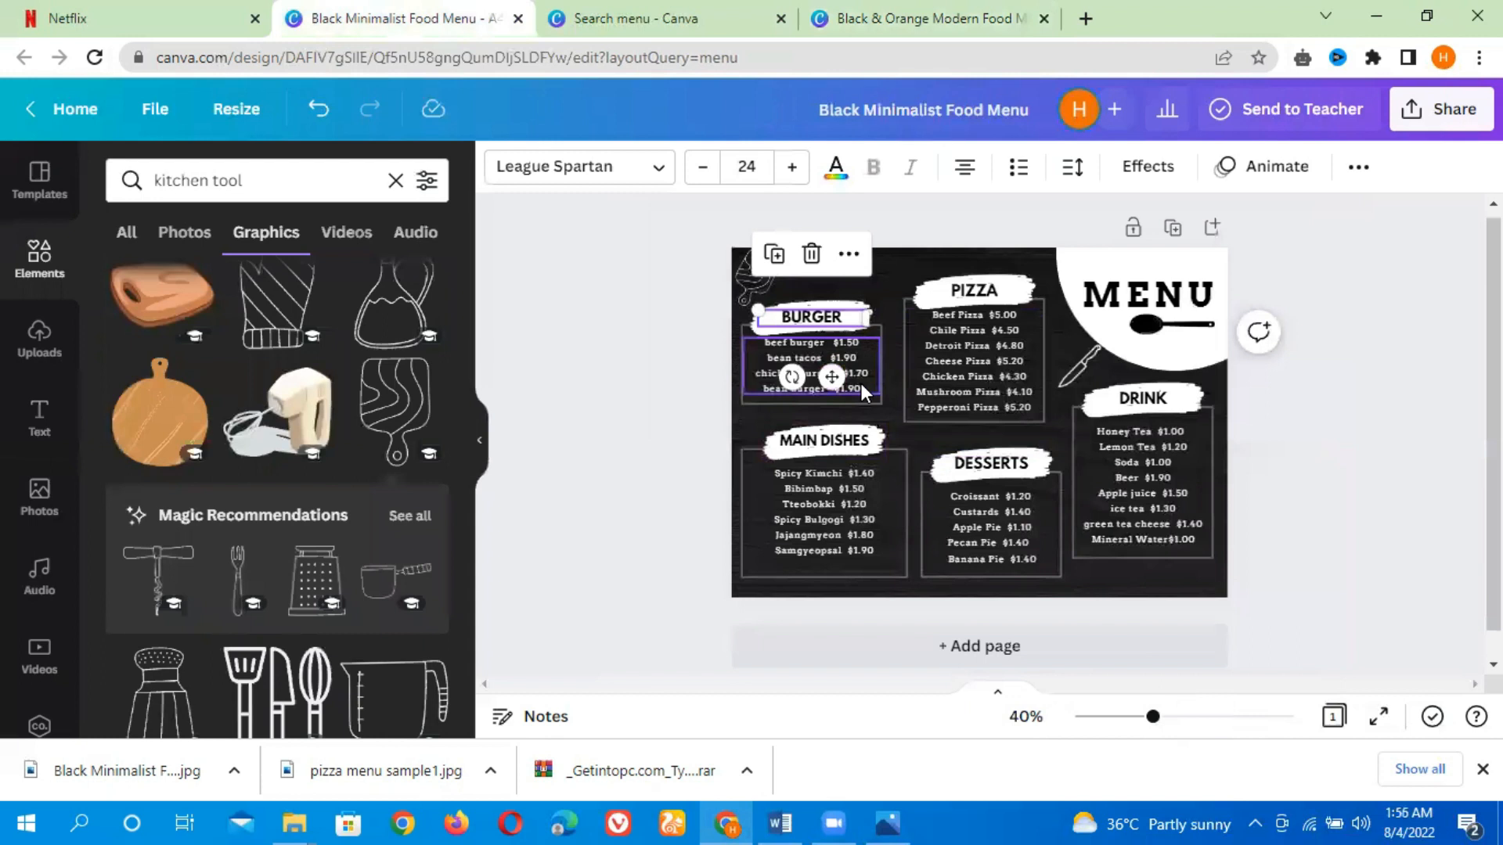
pyautogui.click(861, 382)
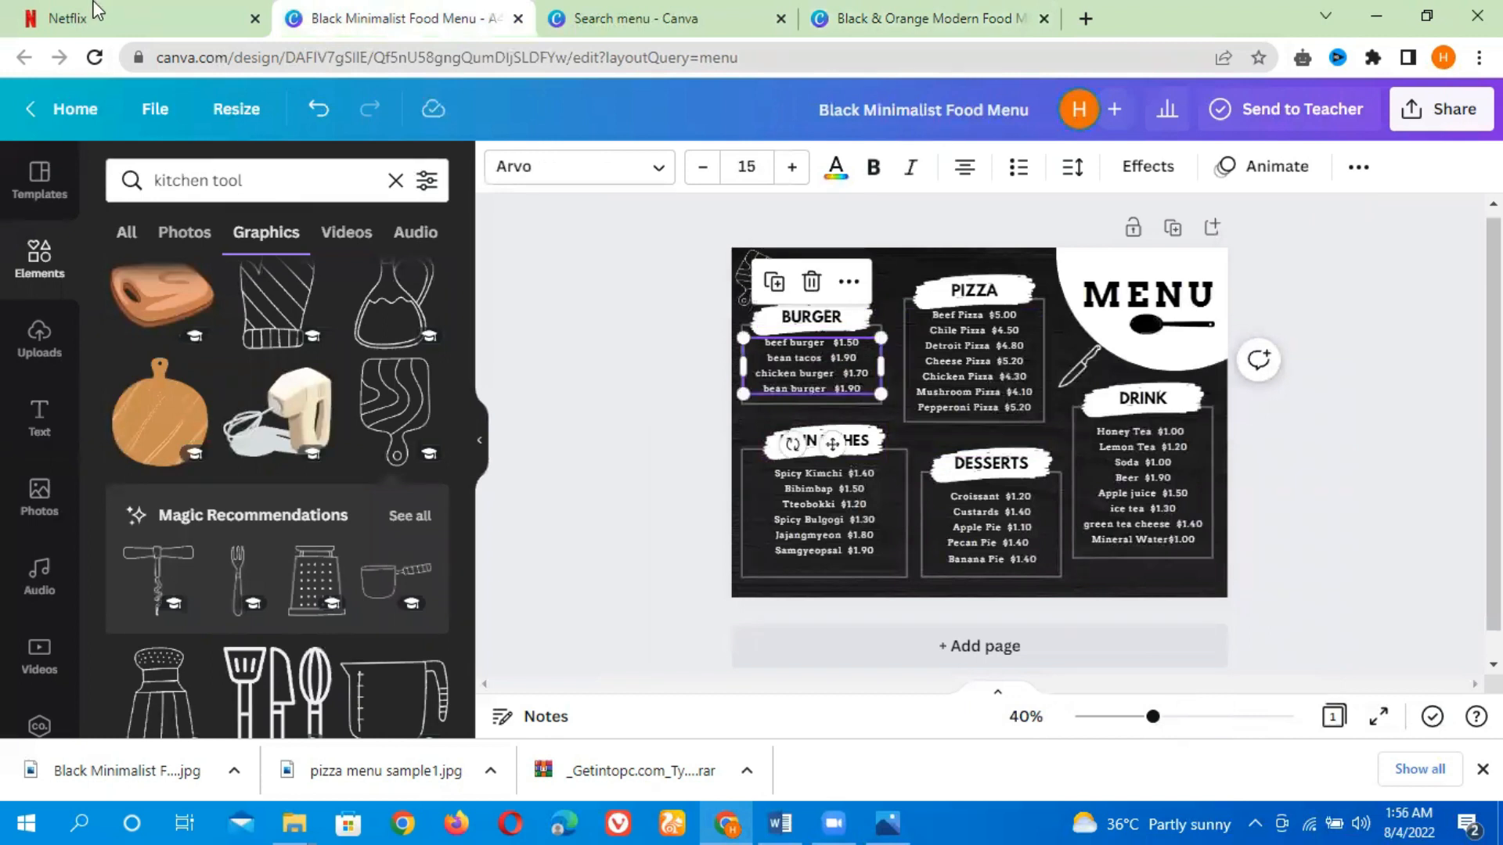
pyautogui.click(1054, 23)
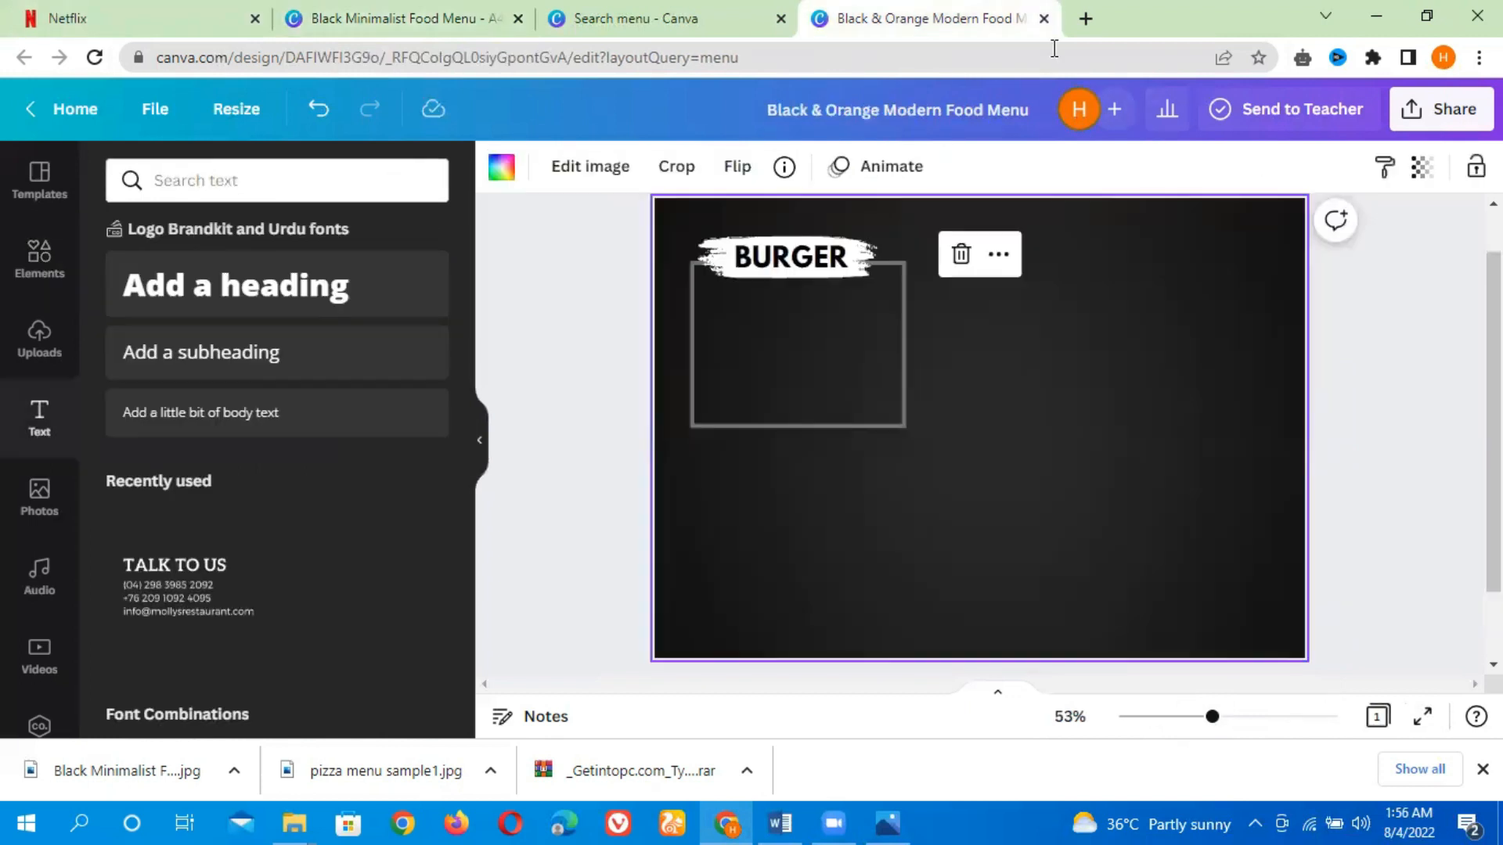
pyautogui.click(275, 368)
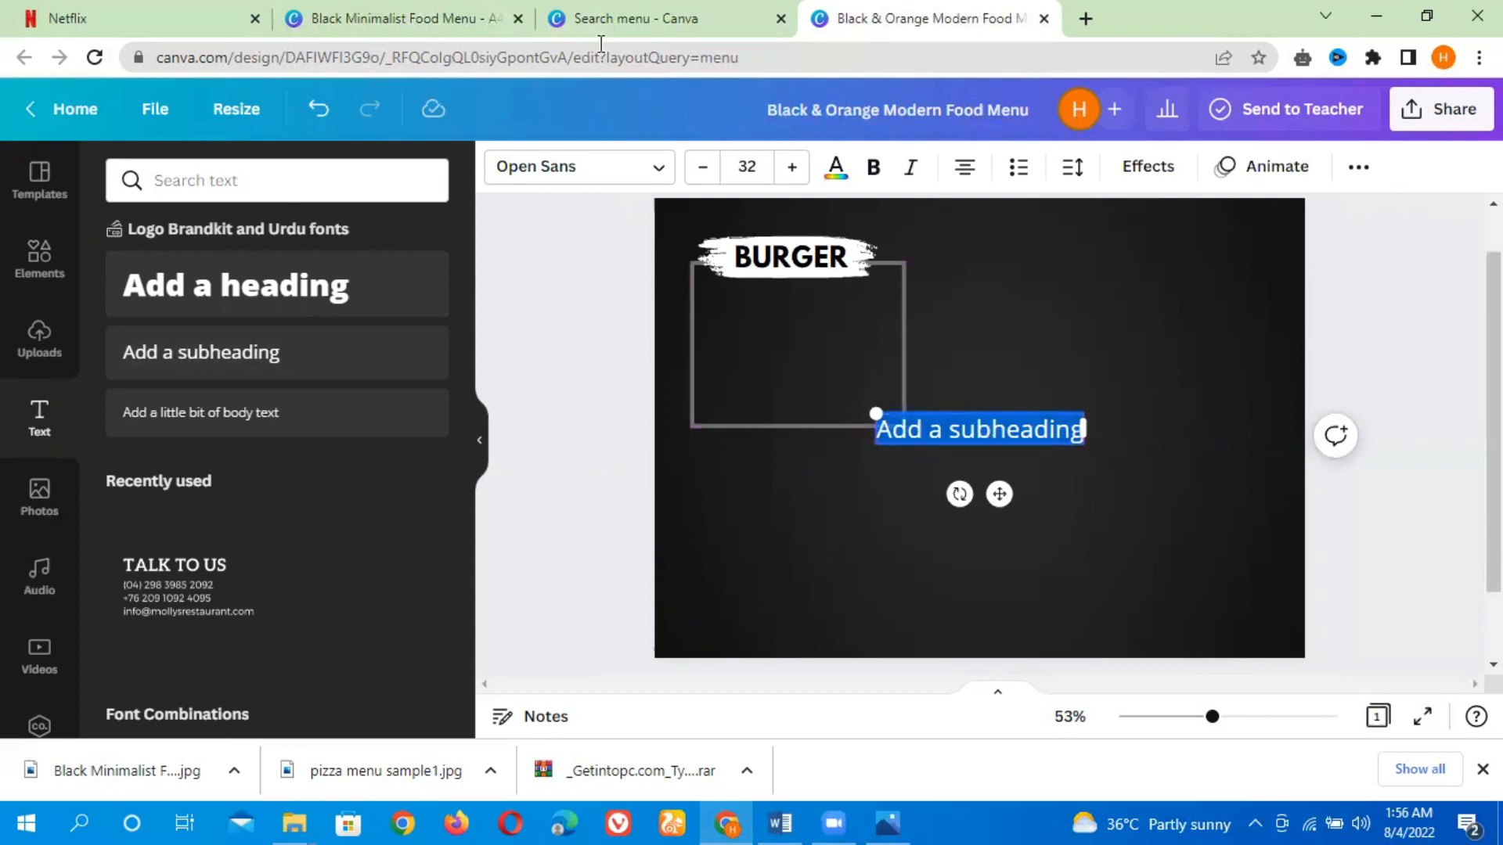
# Copy the burger price list text from the Black Minimalist Food Menu template
pyautogui.hotkey('ctrl', 'shift', 'Tab')
pyautogui.hotkey('ctrl', 'shift', 'Tab')
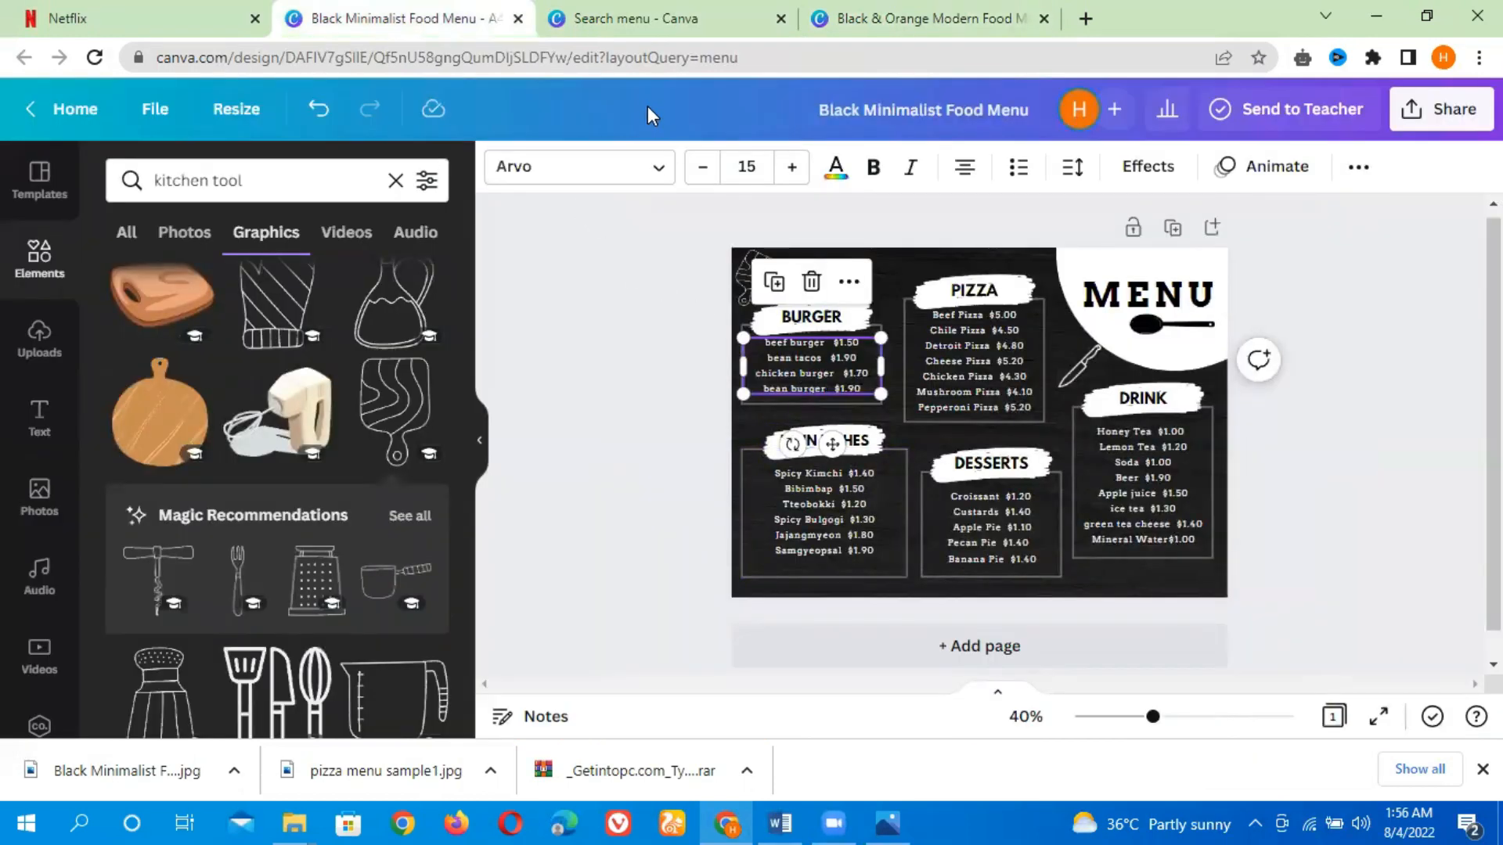
pyautogui.tripleClick(830, 373)
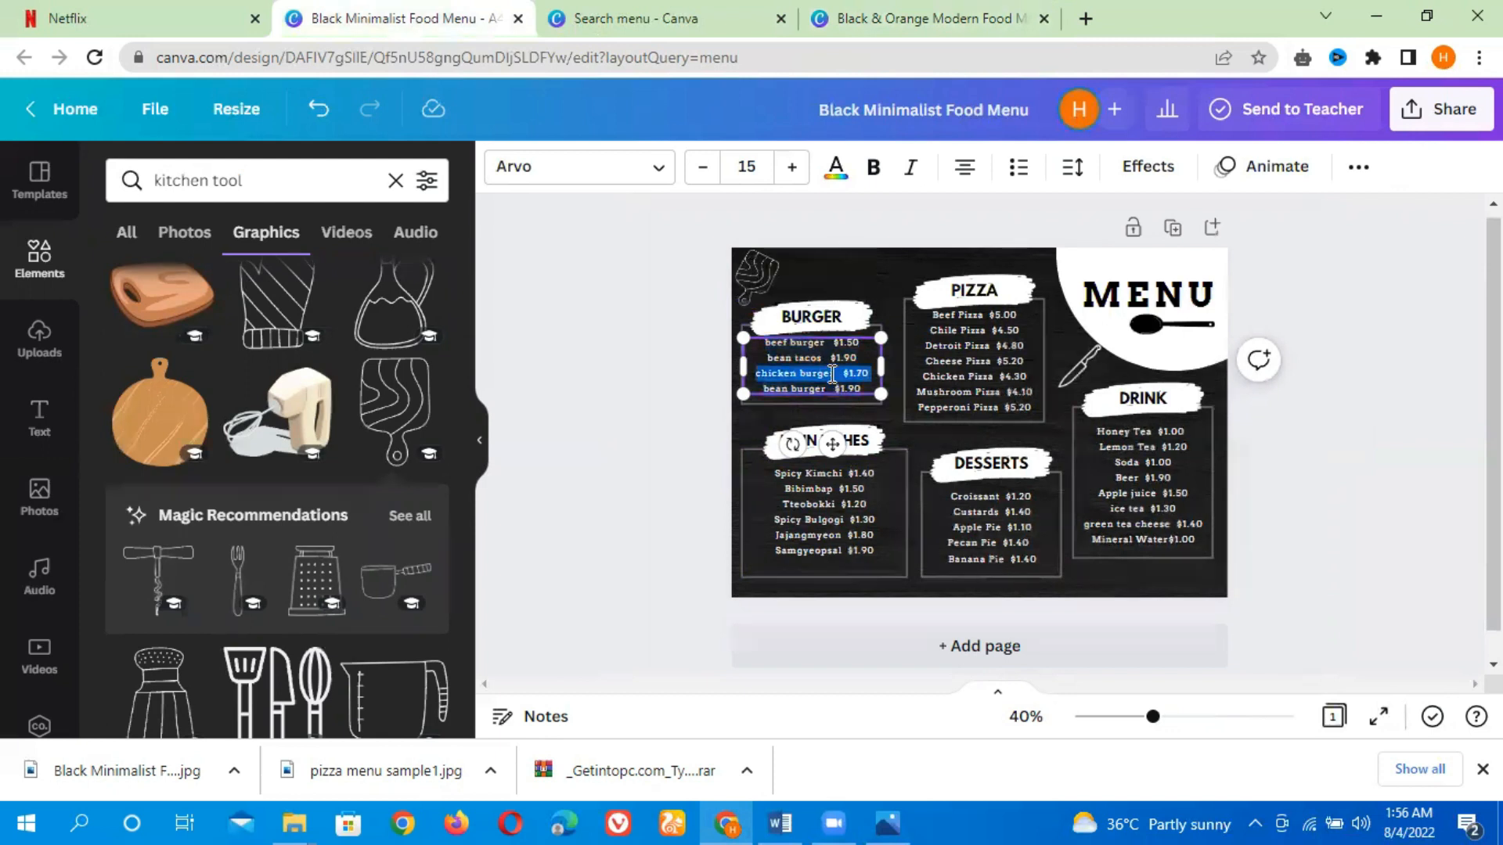
pyautogui.doubleClick(821, 374)
pyautogui.click(717, 401)
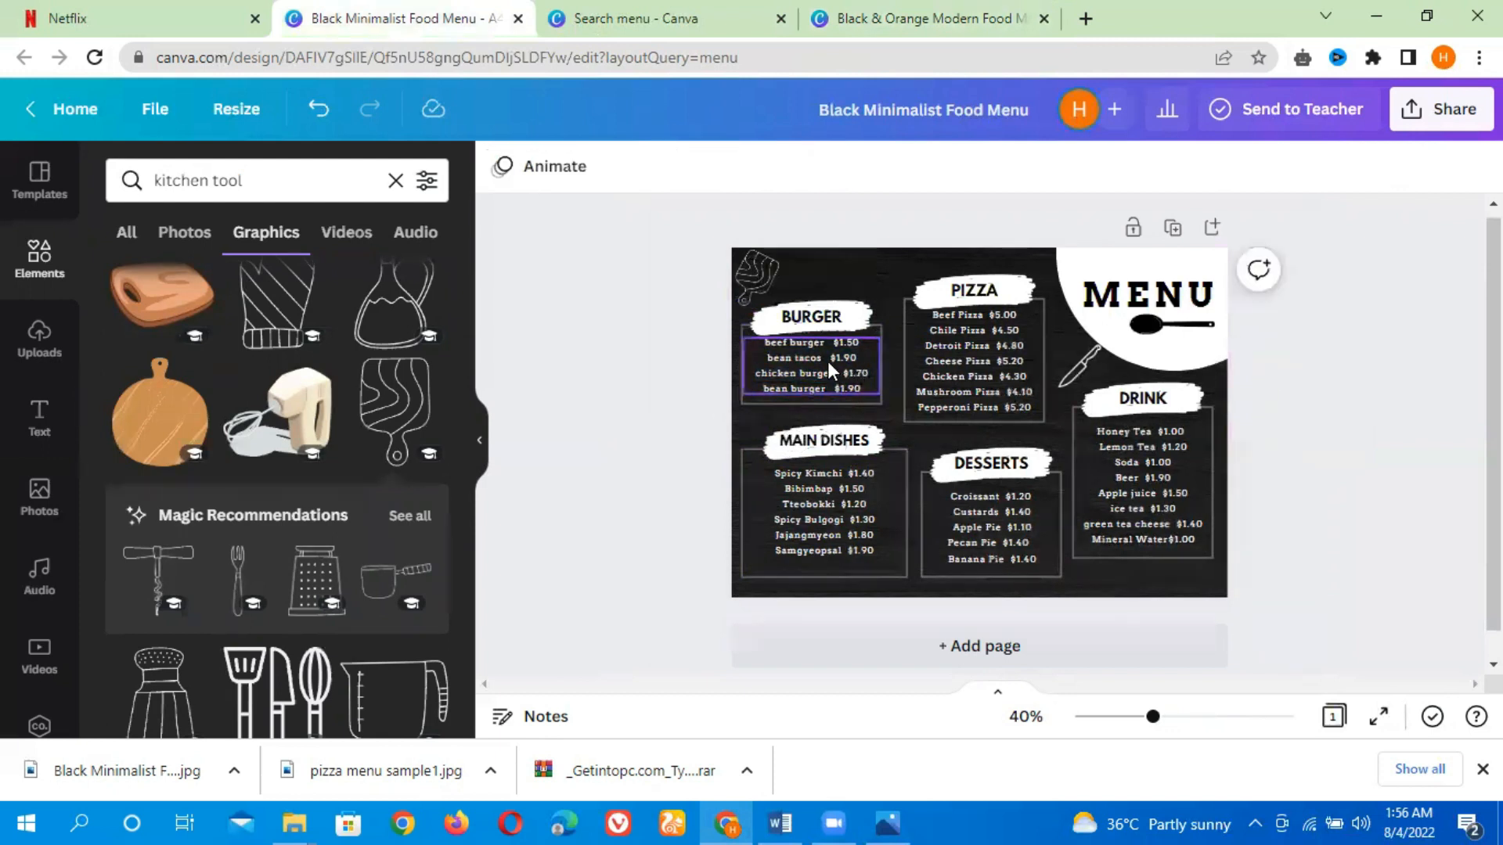
pyautogui.click(825, 360)
pyautogui.click(826, 360)
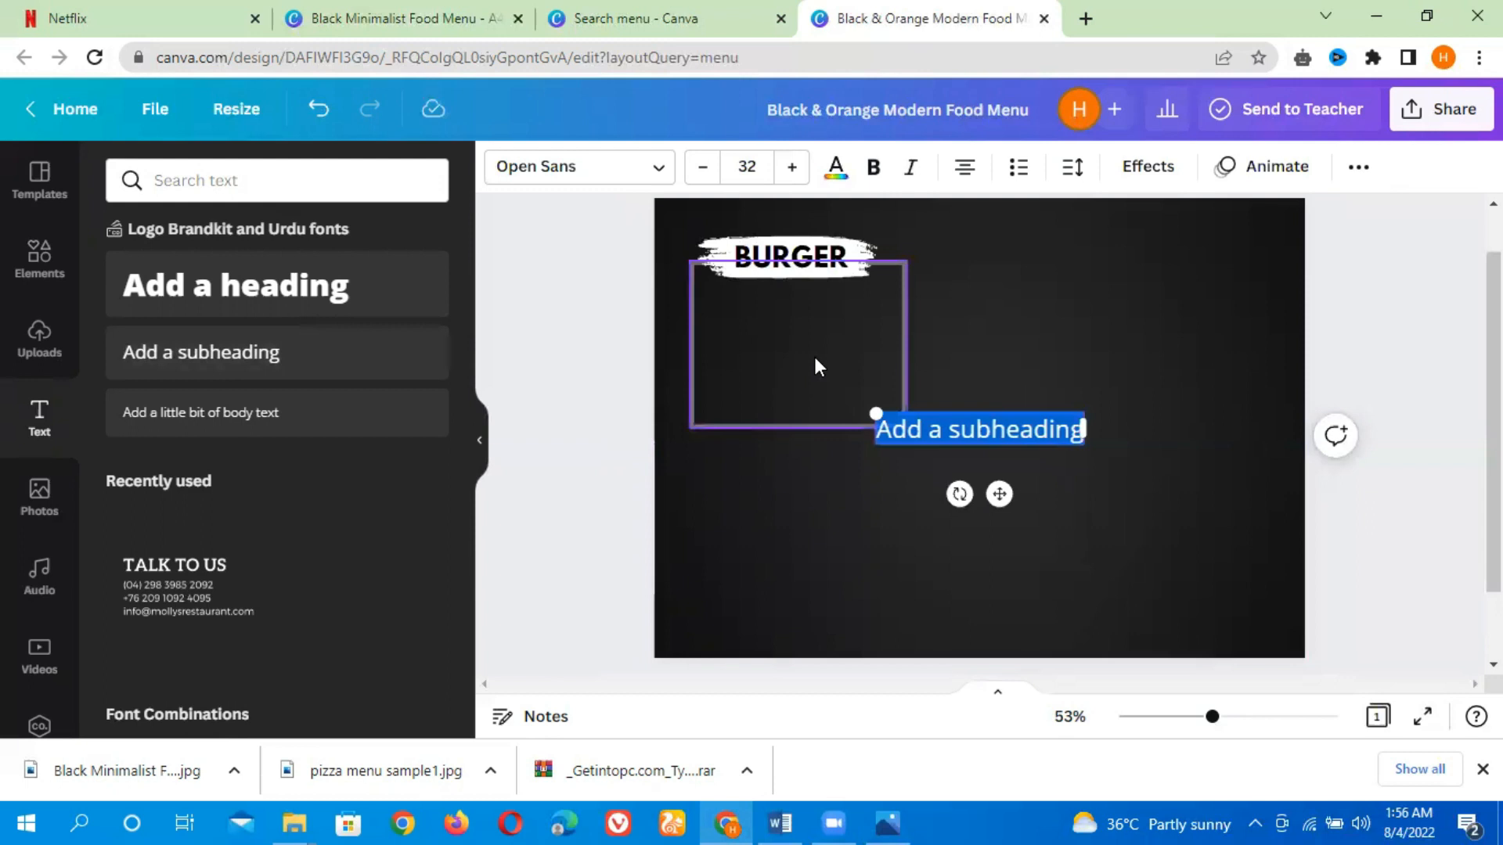
# Paste the burger price list over the subheading text and shrink it to 19.5
pyautogui.write('beef burger $1.50 bean tacos $1.90 chicken burger $1.70 bean burger $1.90')
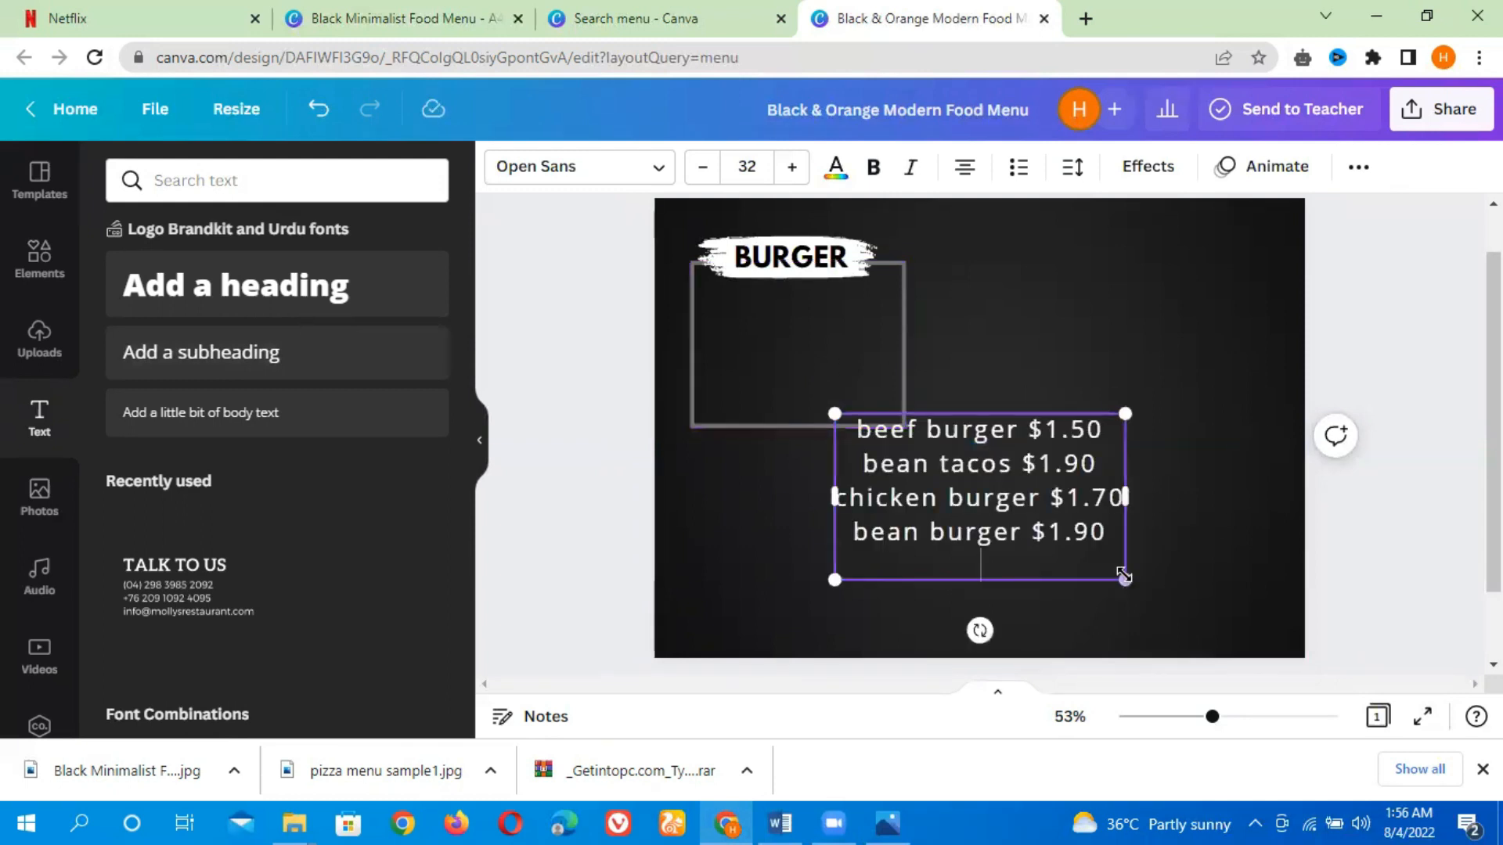
pyautogui.moveTo(1108, 576); pyautogui.dragTo(996, 513)
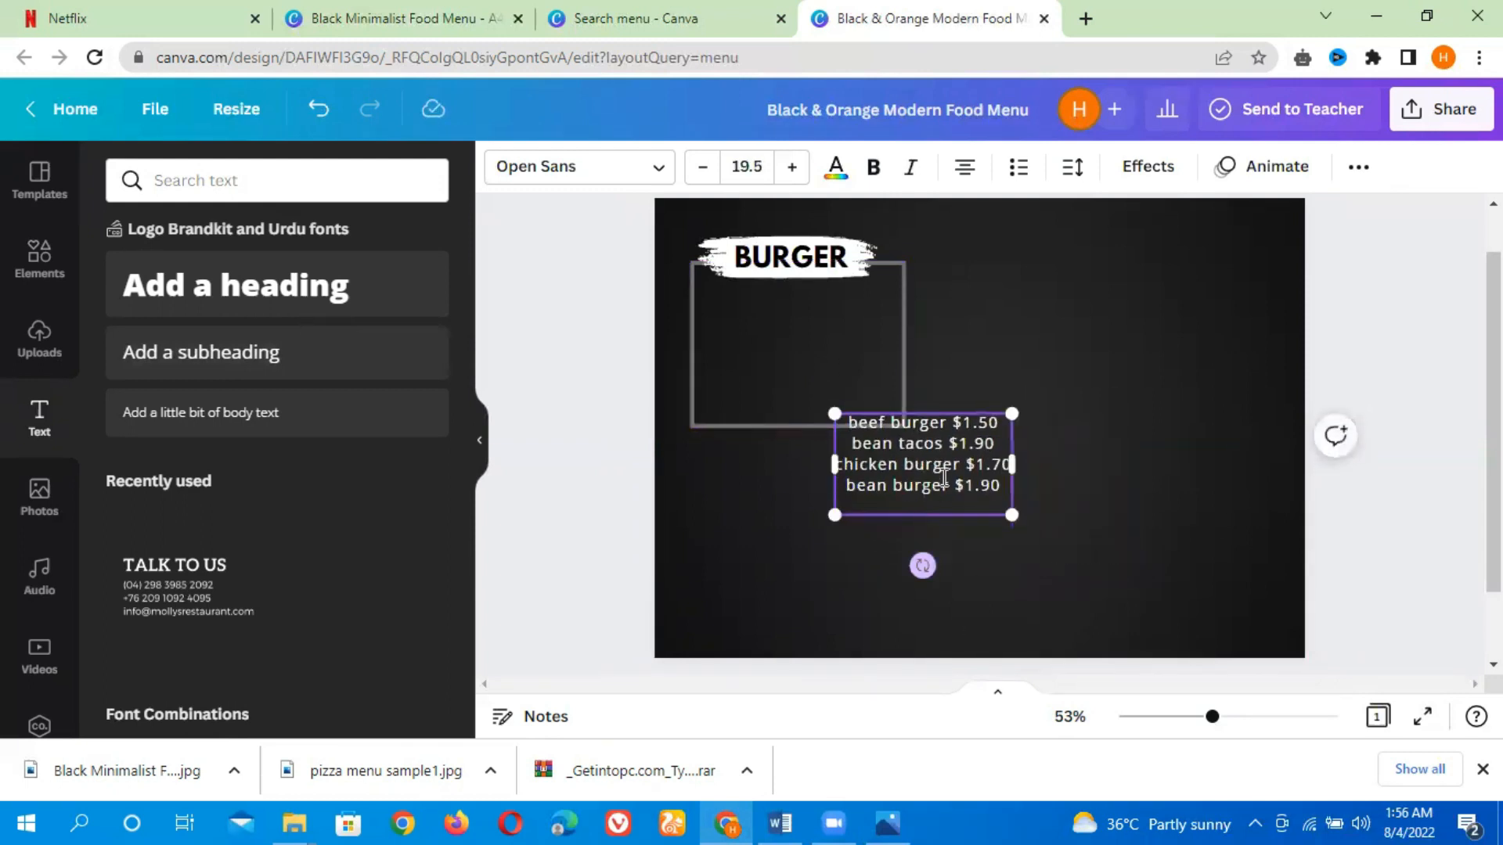
# Move the price list inside the grey rectangle and left-align it
pyautogui.click(1135, 556)
pyautogui.moveTo(976, 486); pyautogui.dragTo(844, 374)
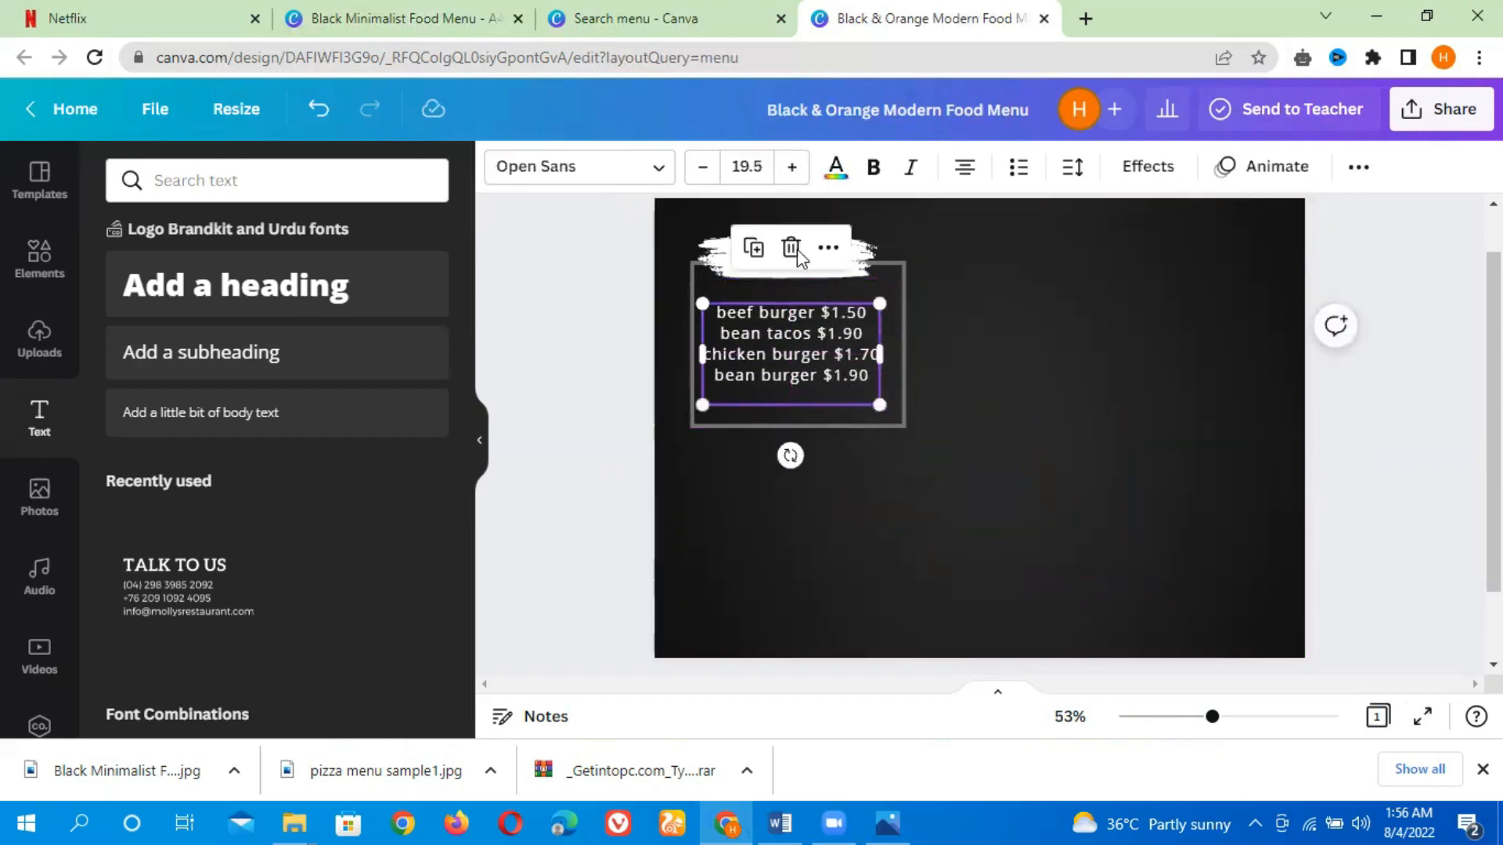
pyautogui.click(965, 169)
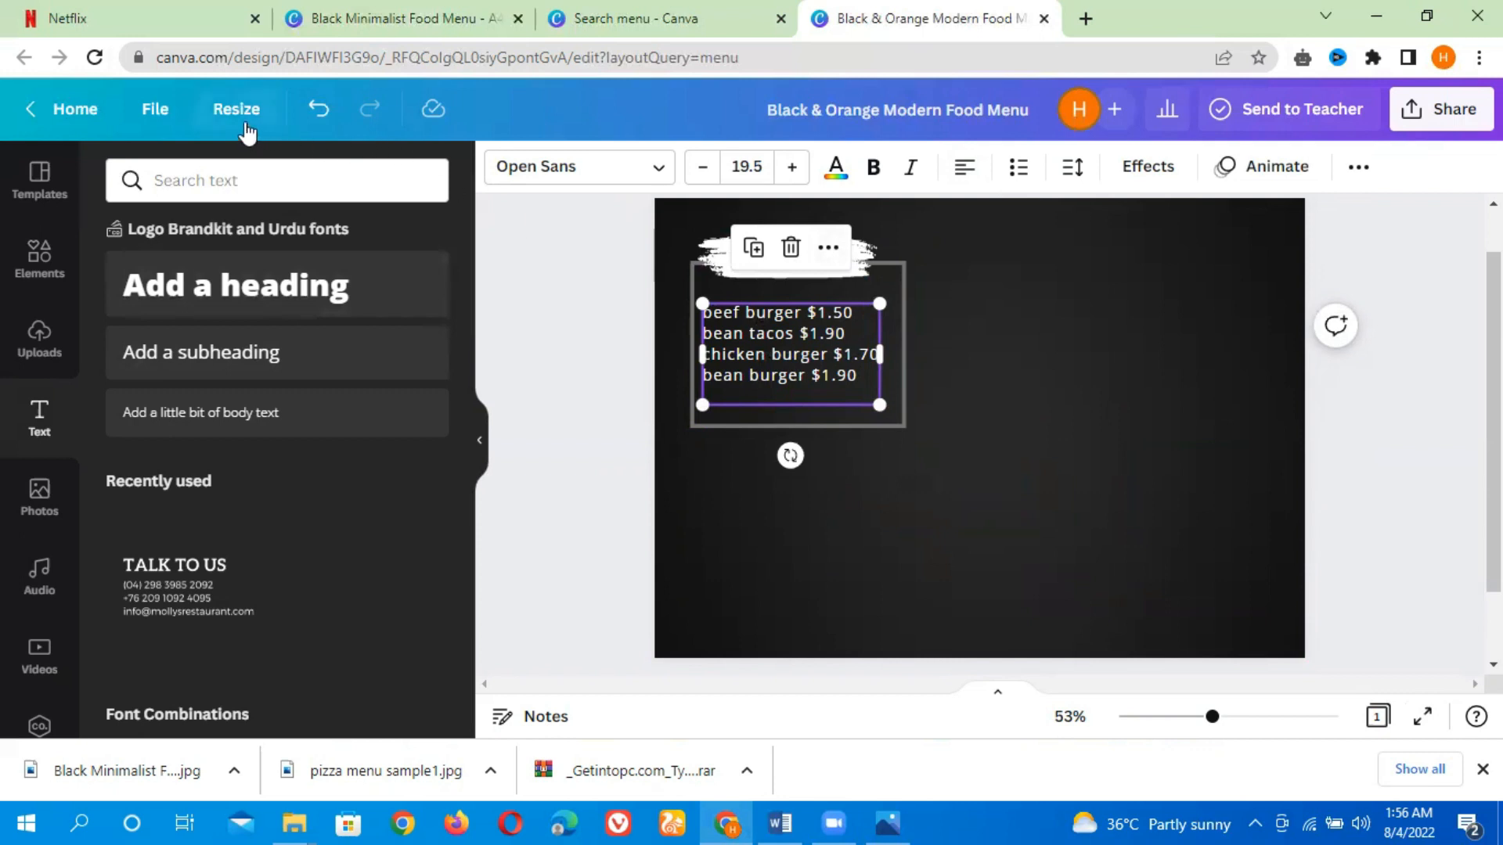
# Show rulers and guides and add a vertical guide at about 8 cm
pyautogui.click(150, 109)
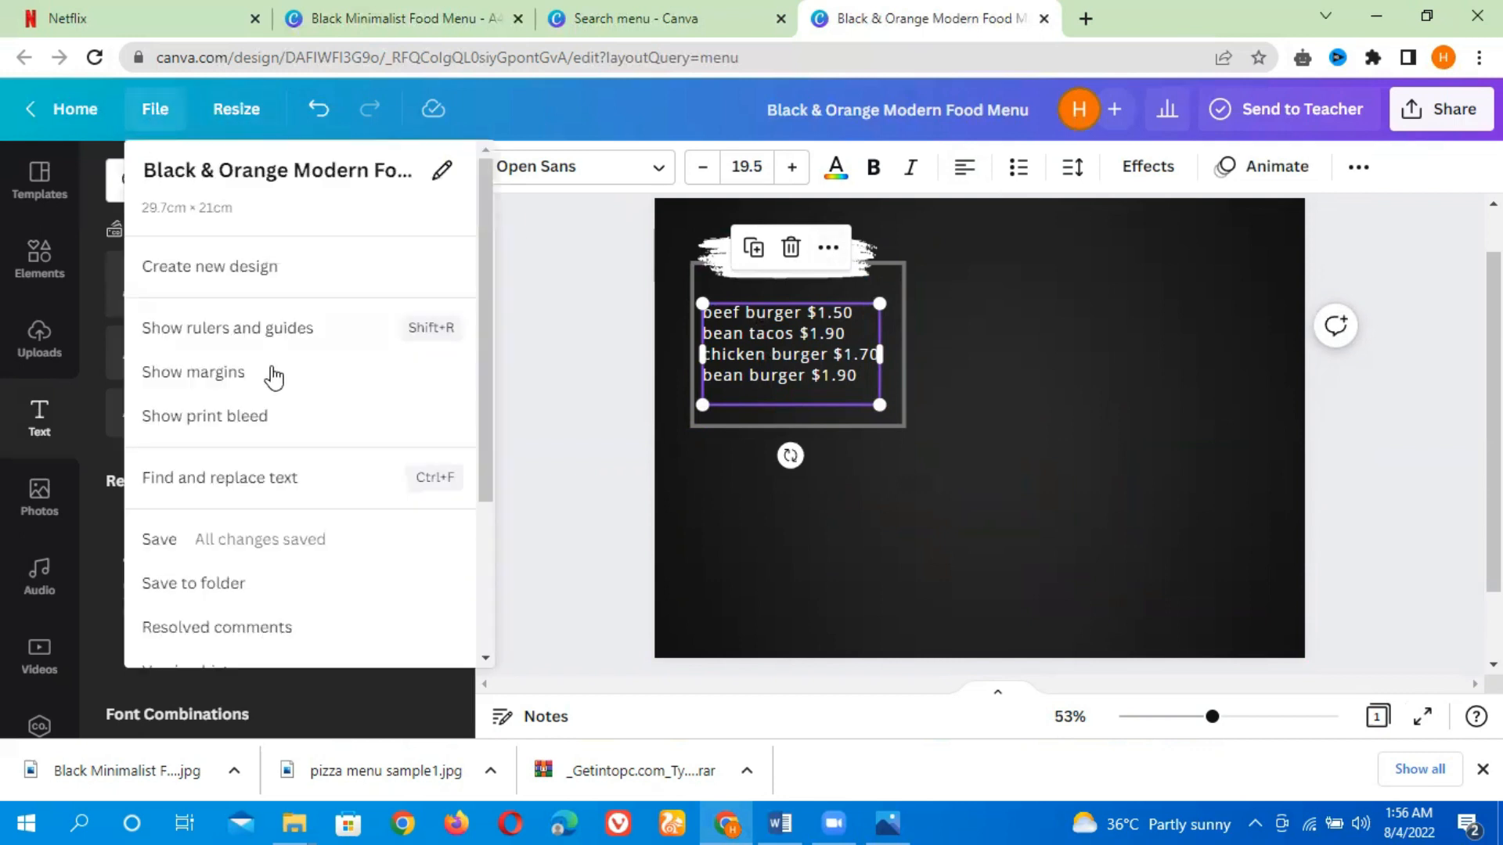
pyautogui.click(283, 338)
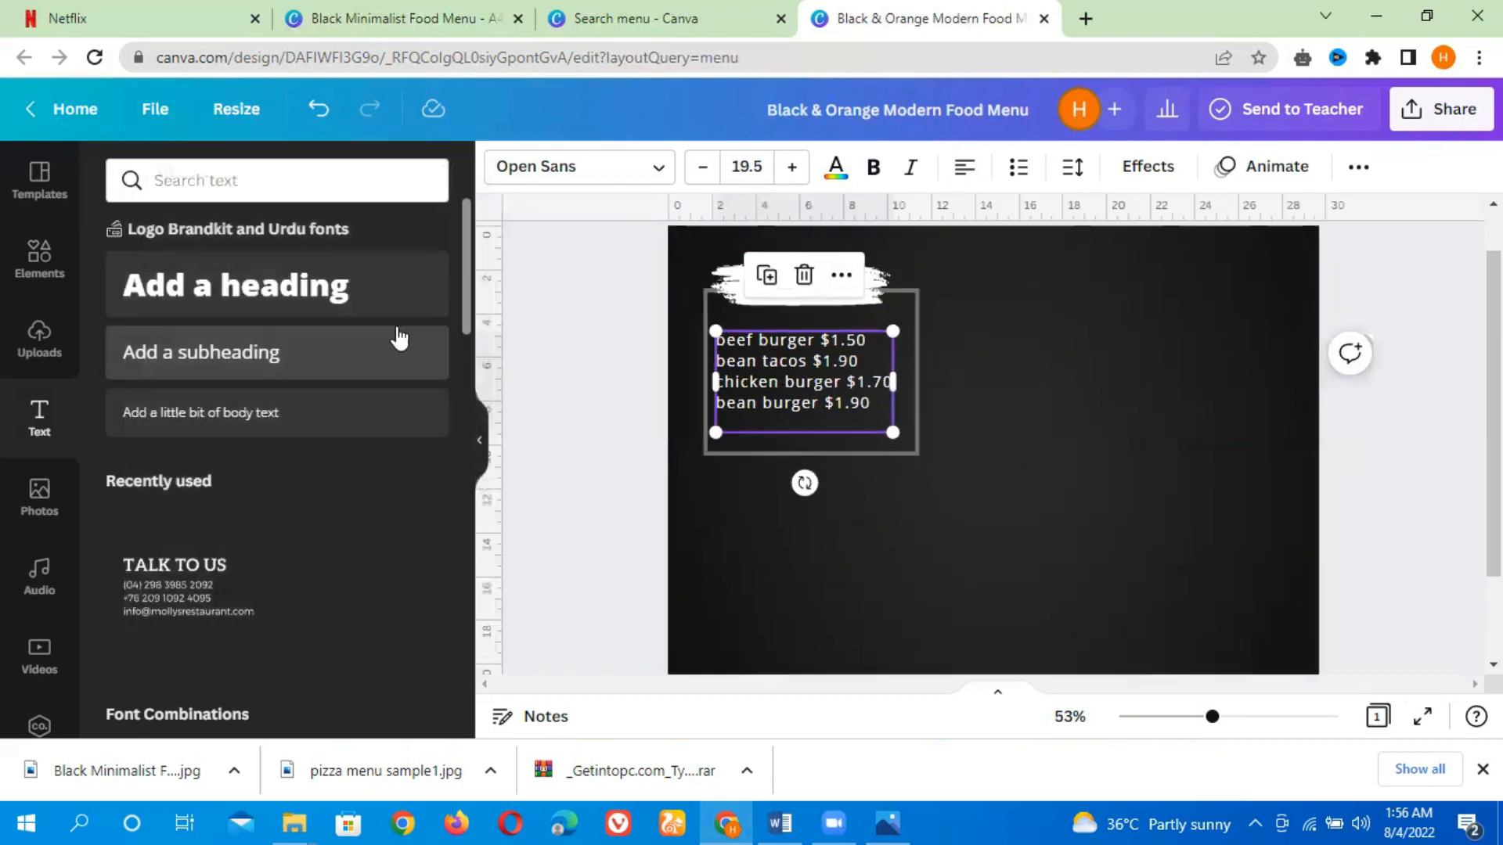
pyautogui.moveTo(499, 369); pyautogui.dragTo(851, 415)
# Line up the prices in a column along the guide and change bean tacos to bean taco
pyautogui.click(827, 339)
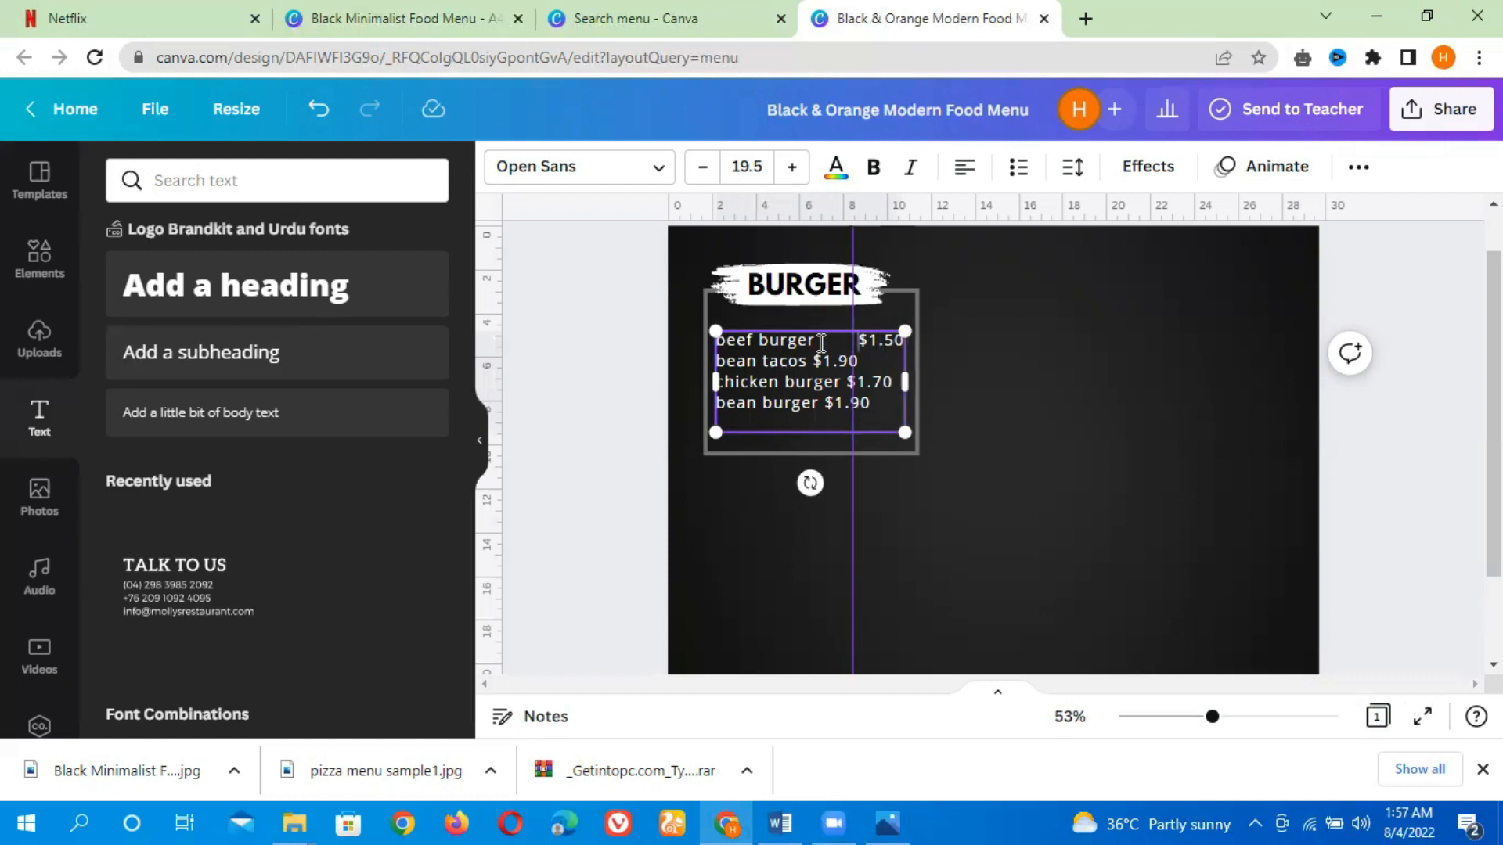
pyautogui.press('BackSpace')
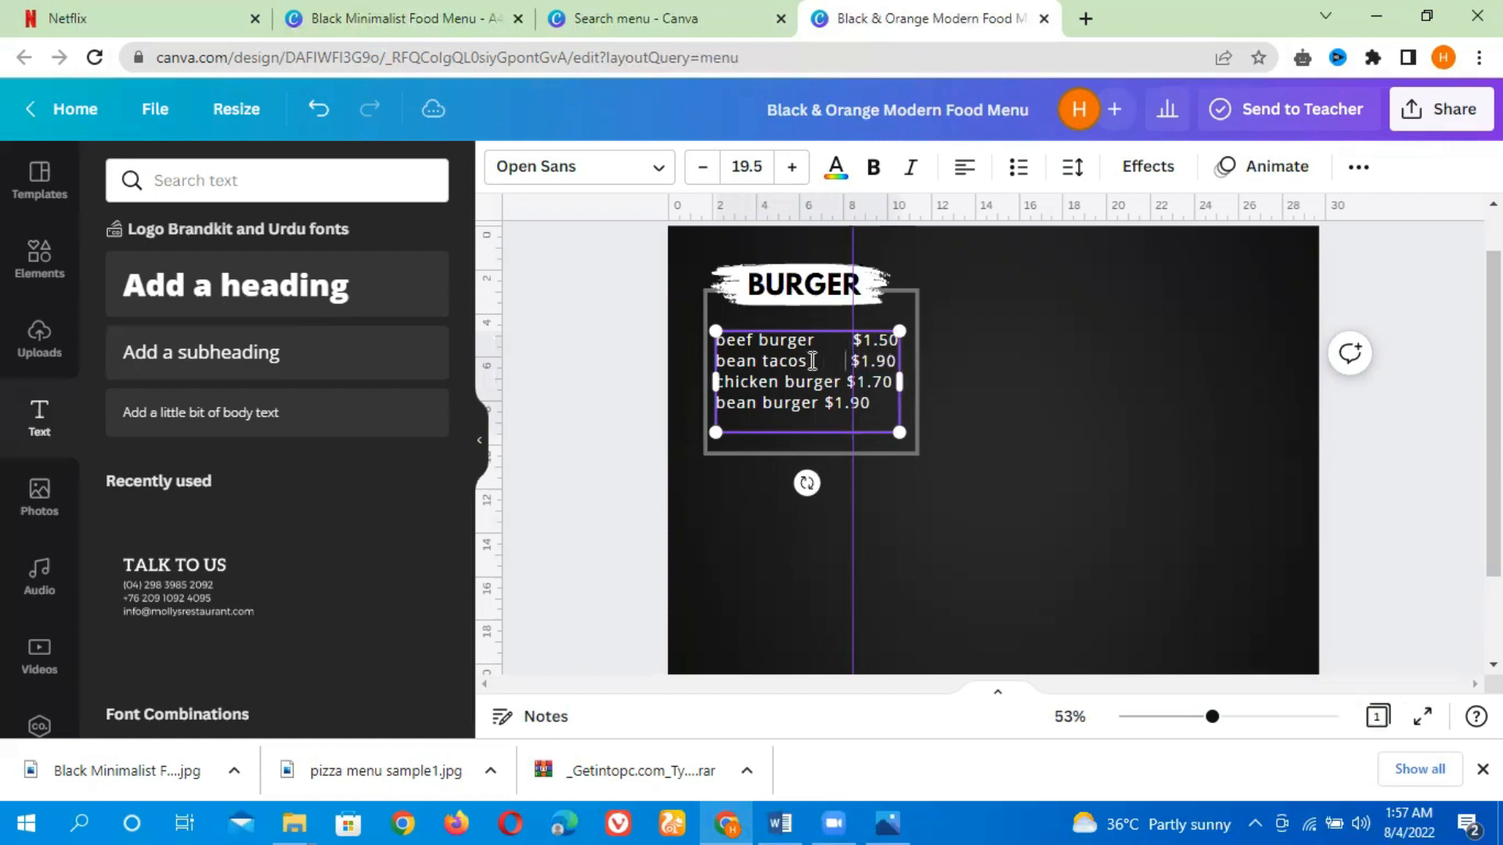
pyautogui.press('BackSpace')
pyautogui.press('BackSpace')
pyautogui.click(842, 384)
pyautogui.press('BackSpace')
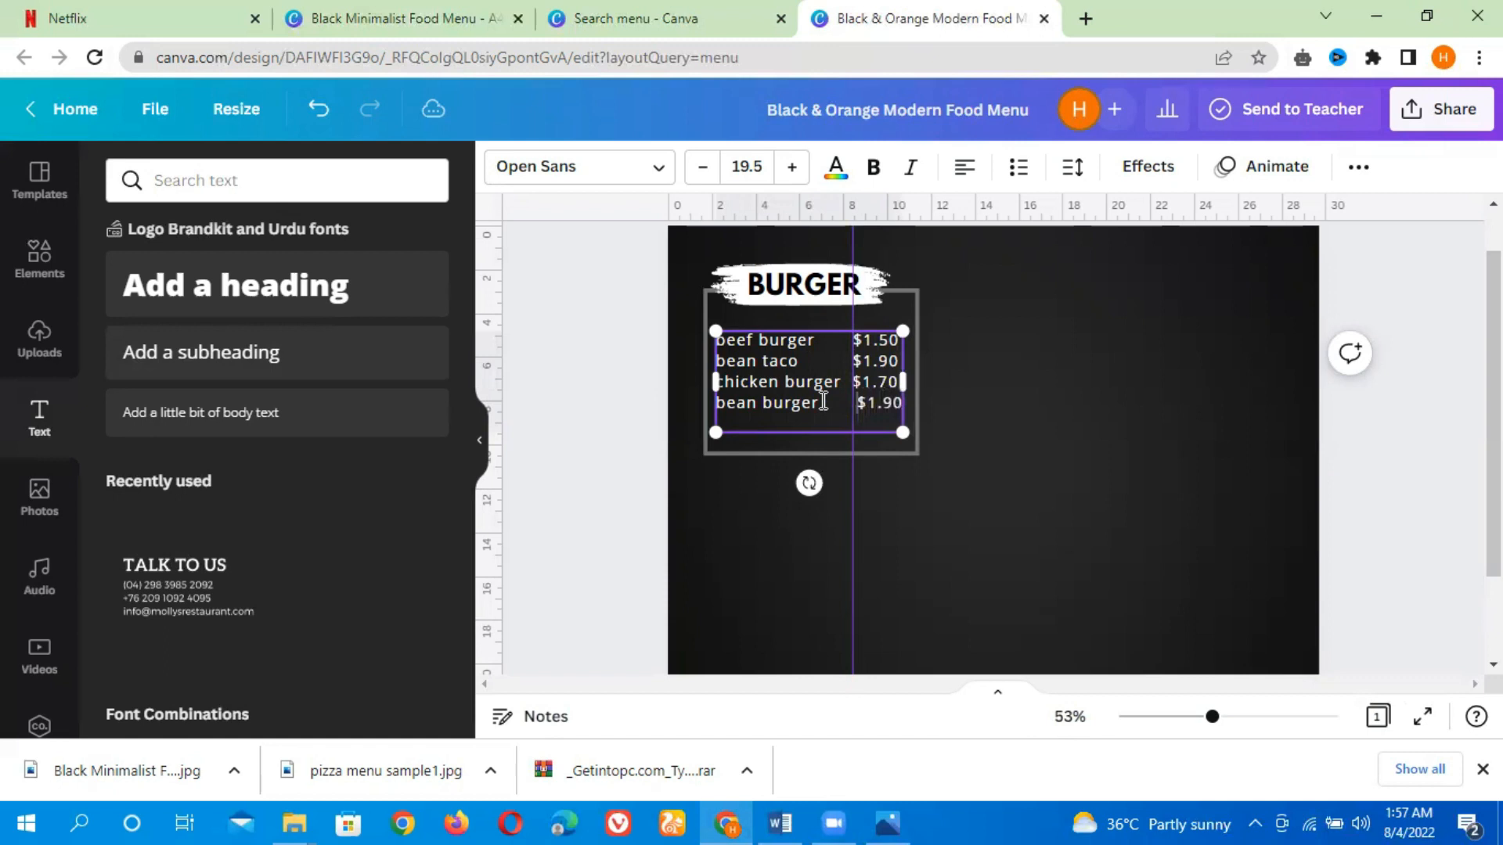
pyautogui.press('BackSpace')
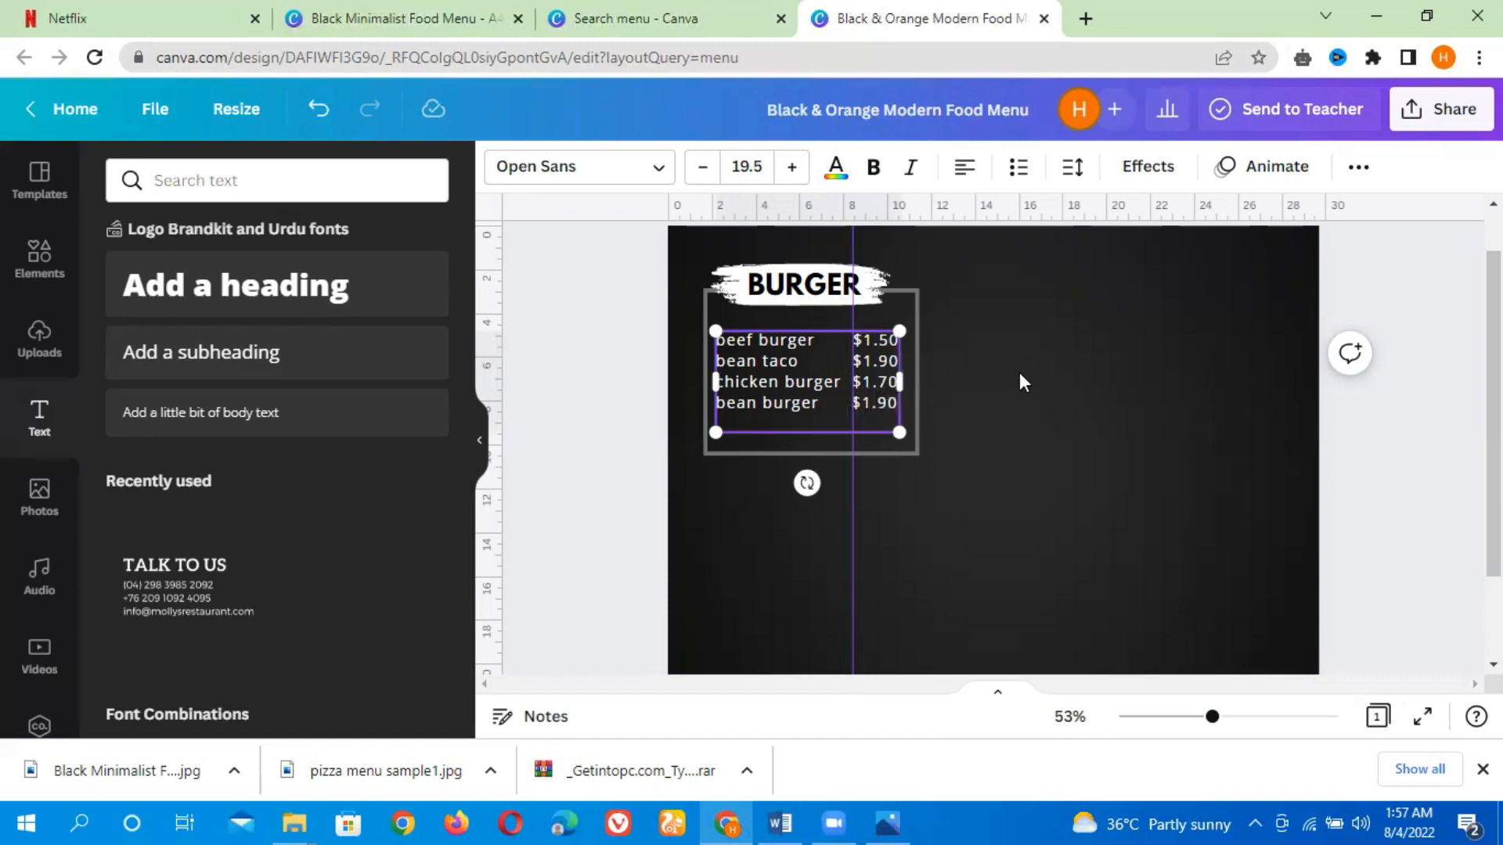
# Shorten the grey rectangle outline to fit the price list
pyautogui.click(1019, 382)
pyautogui.click(916, 447)
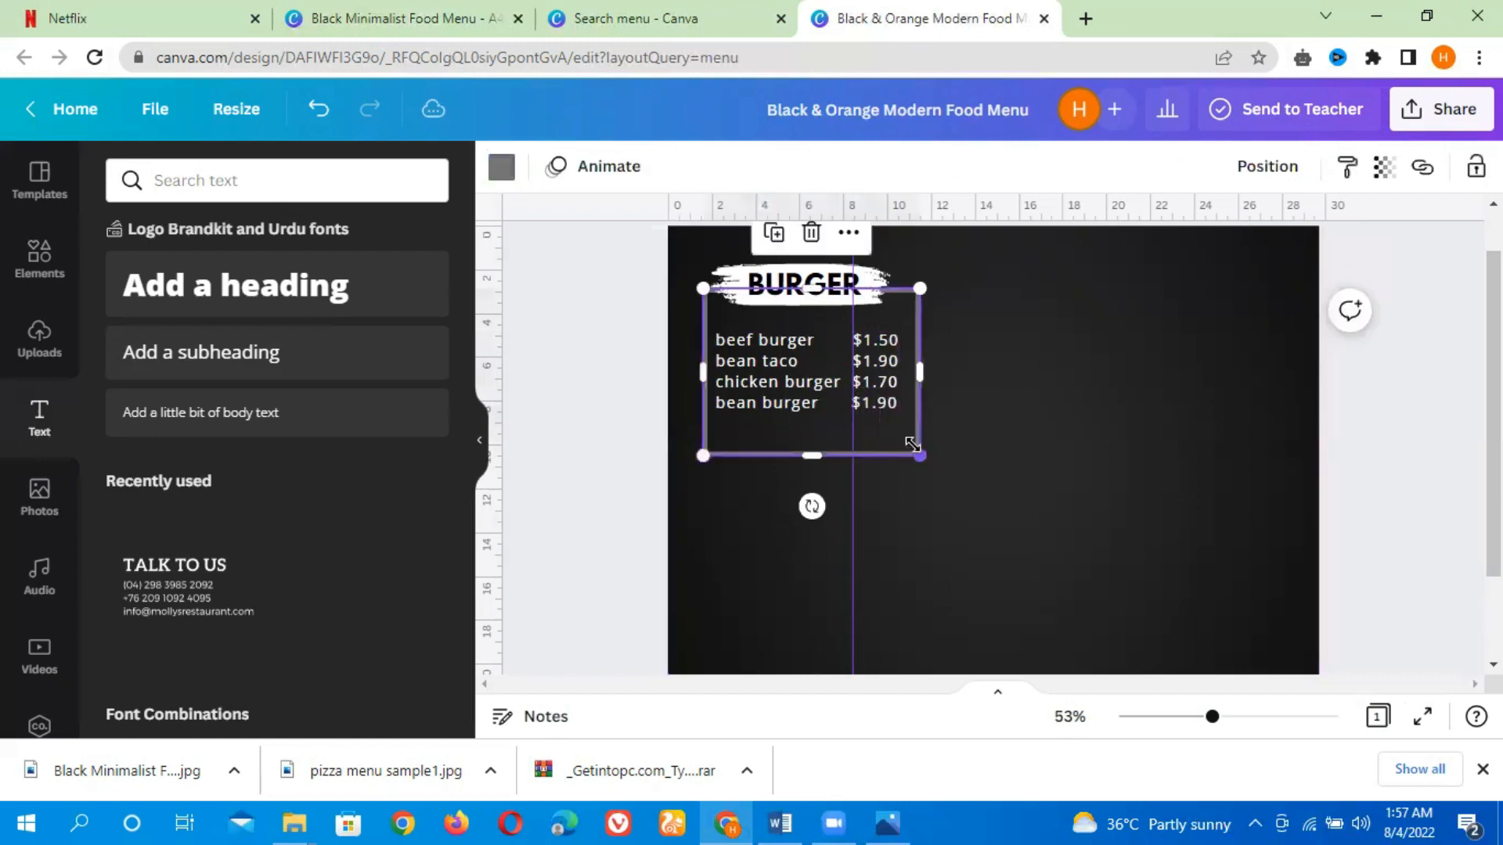
pyautogui.moveTo(812, 455); pyautogui.dragTo(812, 420)
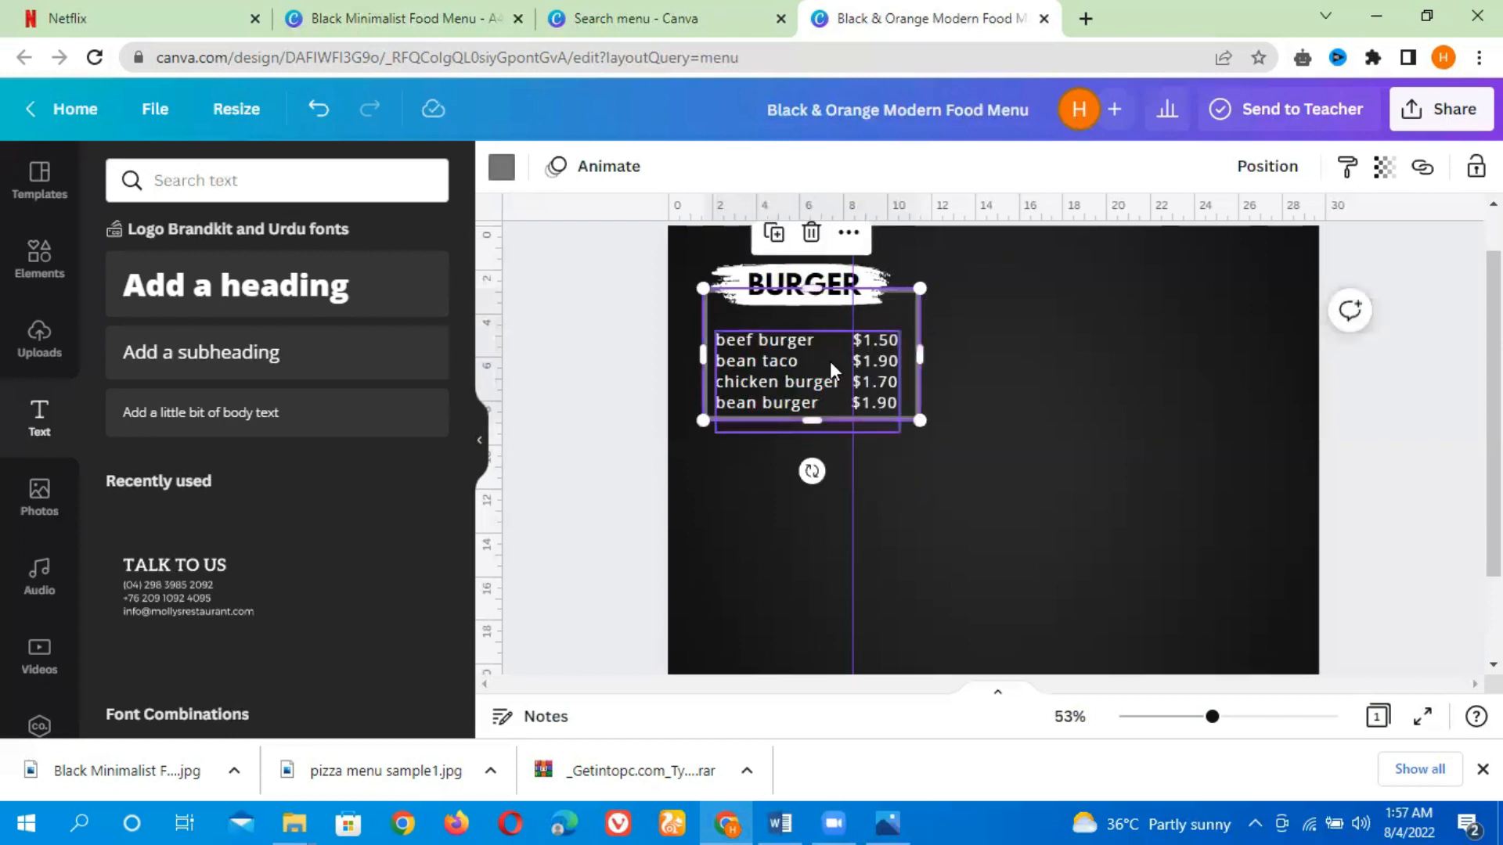
# Move the price list up inside the rectangle beneath the BURGER heading
pyautogui.click(806, 382)
pyautogui.press('Up')
pyautogui.press('Up')
pyautogui.press('Up')
pyautogui.press('Up')
pyautogui.press('Up')
pyautogui.press('Up')
pyautogui.press('Up')
pyautogui.press('Up')
pyautogui.press('Up')
pyautogui.press('Up')
pyautogui.press('Up')
pyautogui.press('Up')
pyautogui.press('Up')
pyautogui.press('Up')
pyautogui.press('Up')
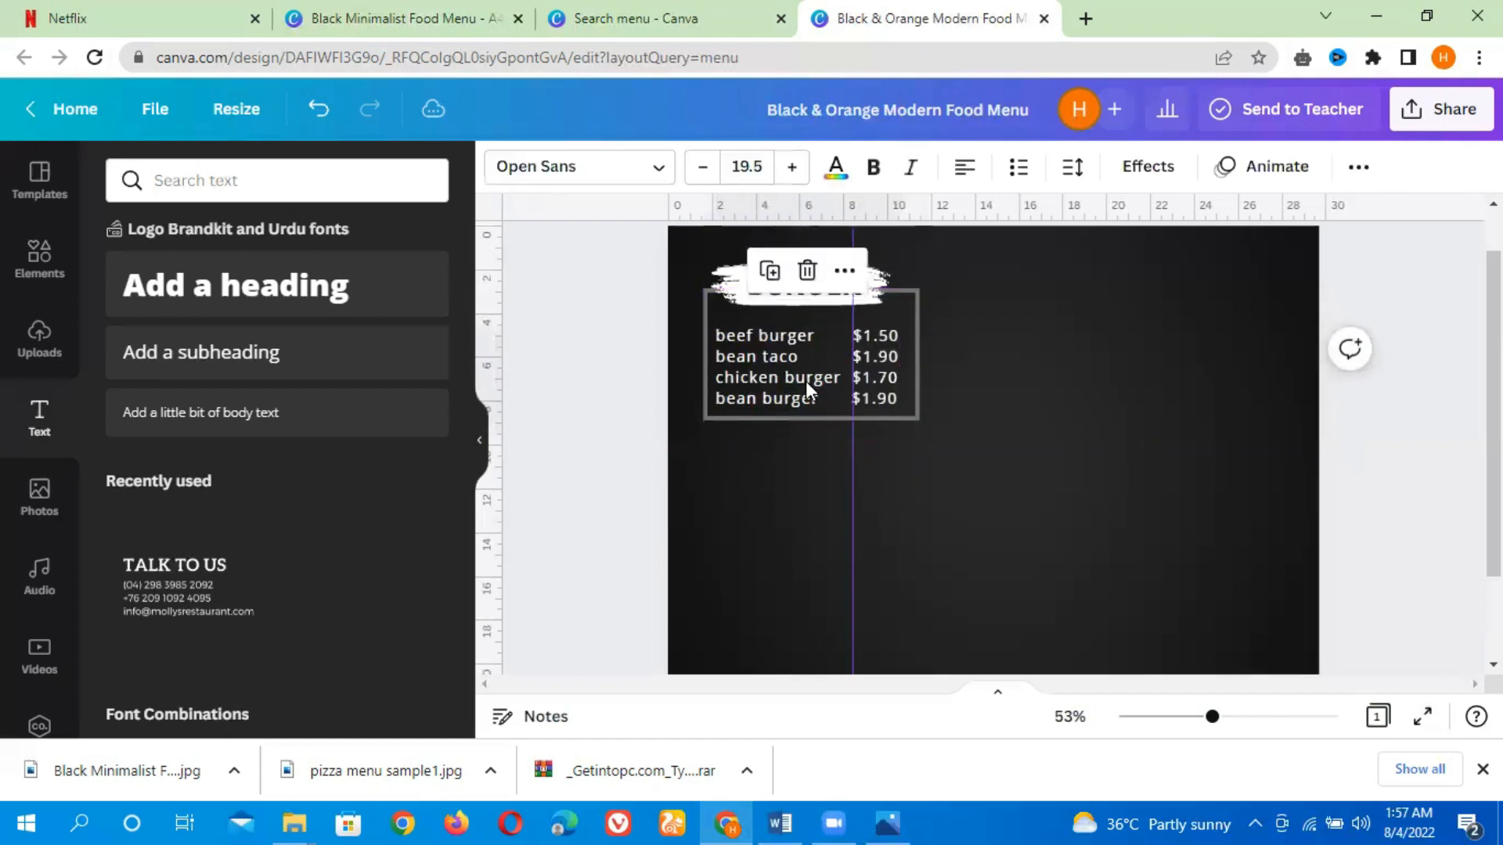
pyautogui.press('Up')
pyautogui.press('Up')
pyautogui.press('Up')
pyautogui.press('Up')
pyautogui.press('Up')
pyautogui.press('Up')
pyautogui.press('Up')
pyautogui.press('Up')
pyautogui.press('Up')
pyautogui.press('Up')
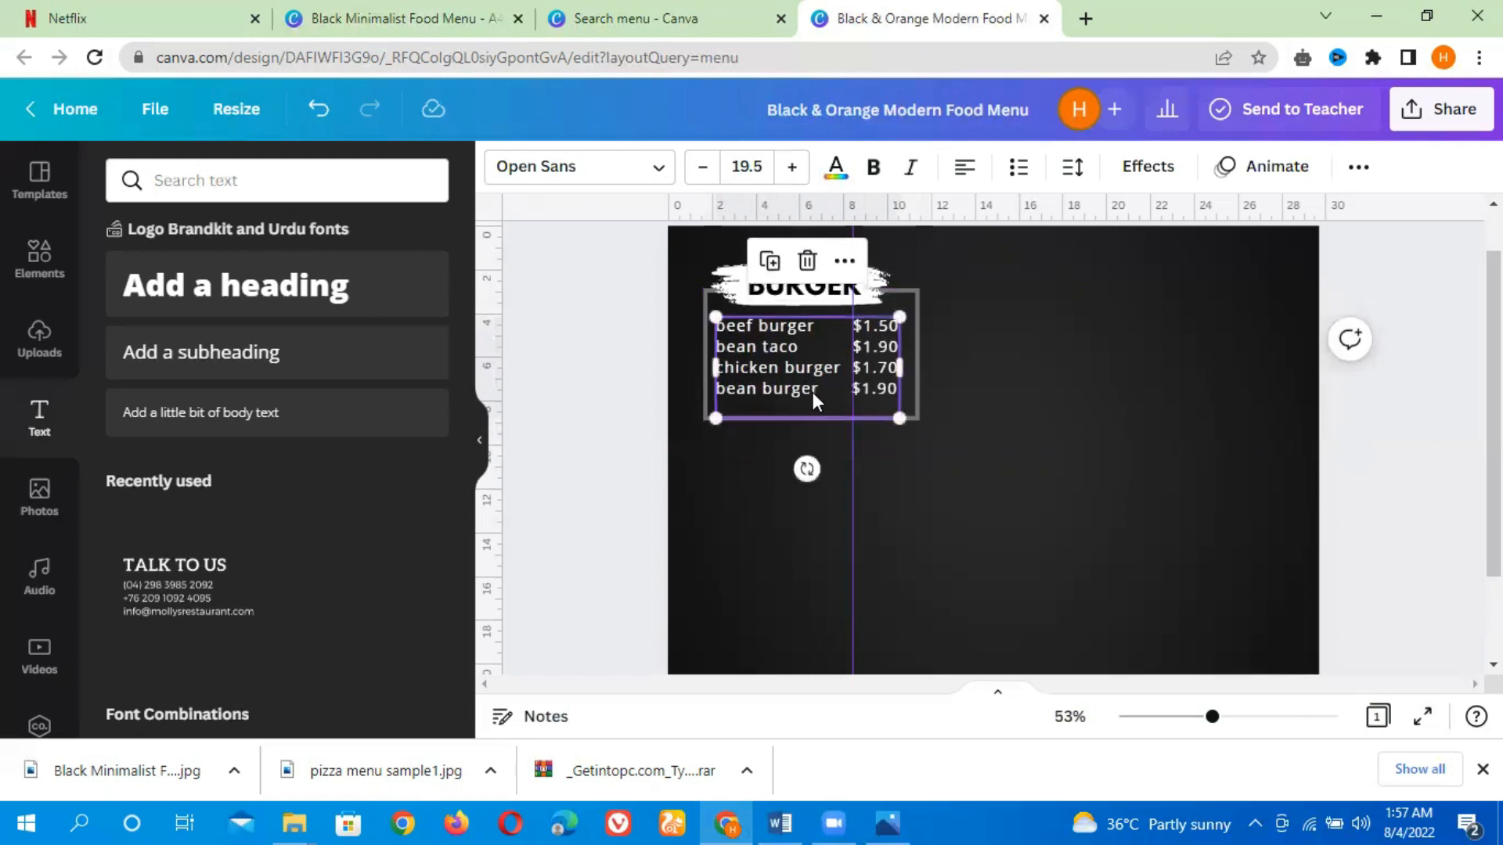
pyautogui.moveTo(815, 416); pyautogui.dragTo(770, 374)
pyautogui.click(1012, 412)
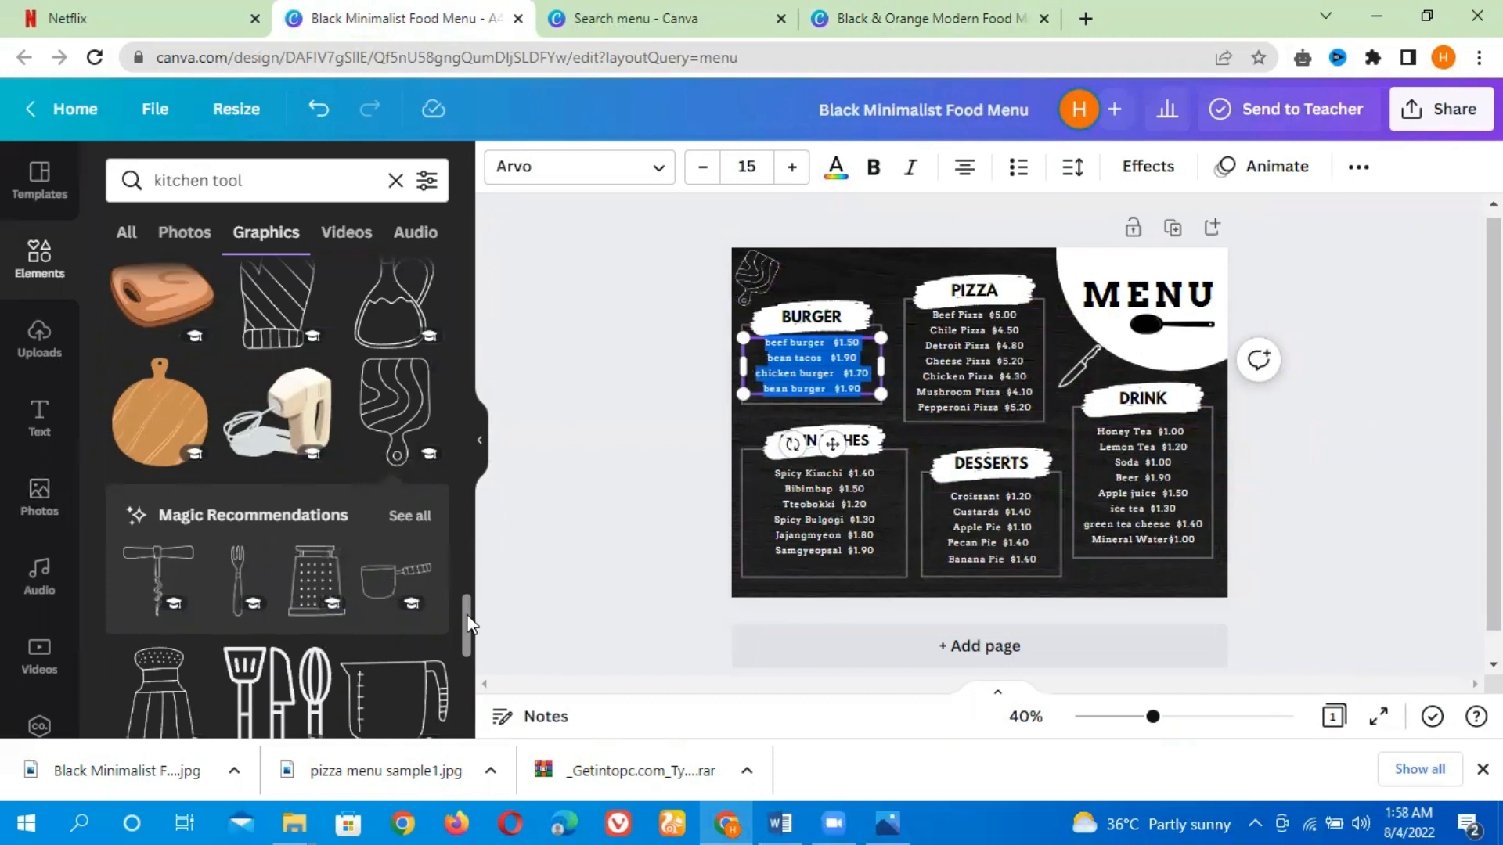
# Search the graphics for pizza and add a pizza line drawing, shrinking it beside the pizza price list
pyautogui.scroll(-5, 466, 614)
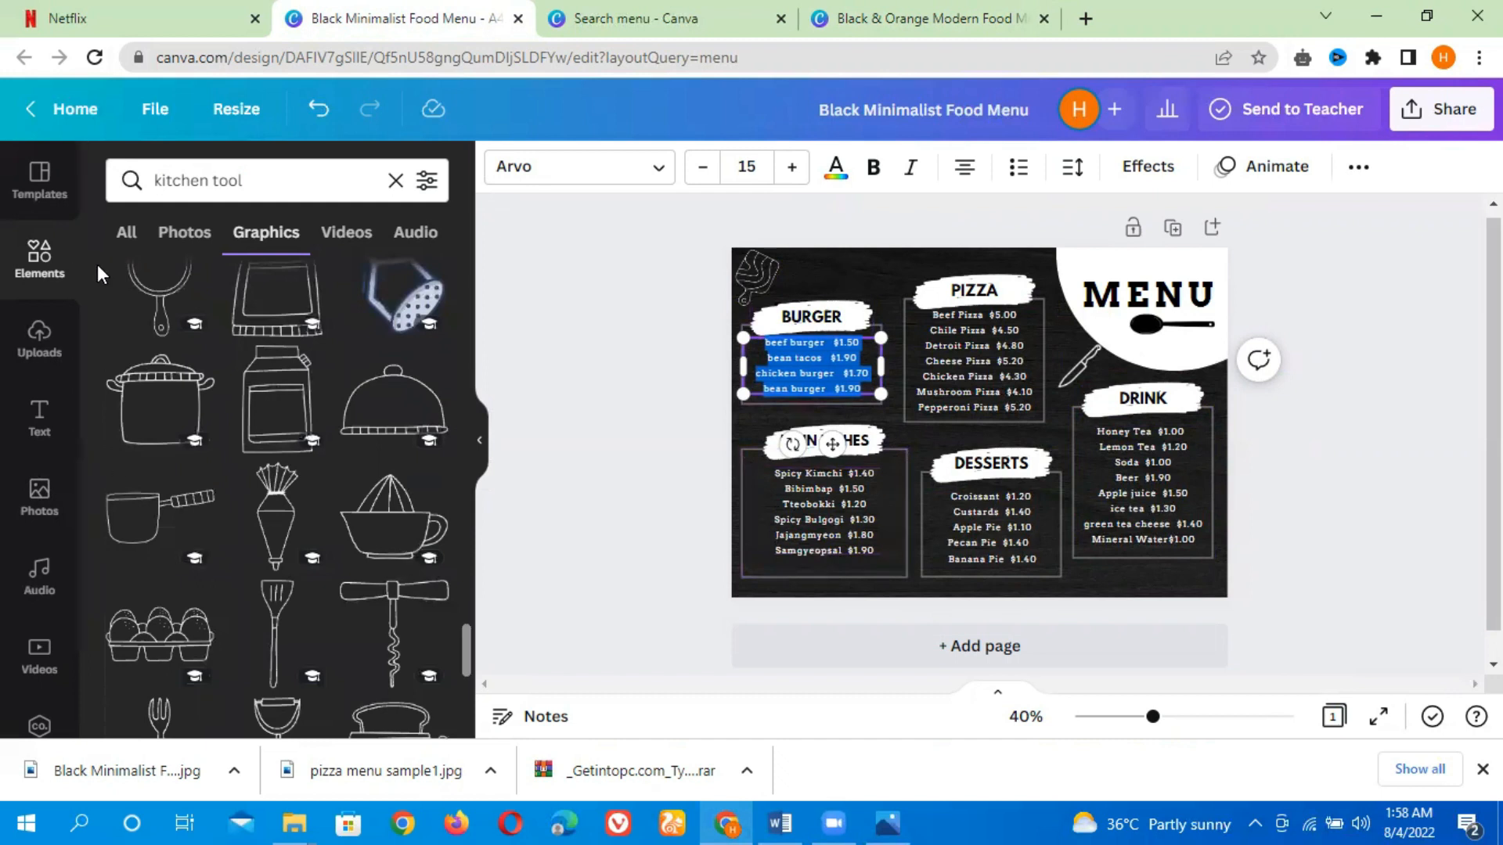
pyautogui.click(601, 260)
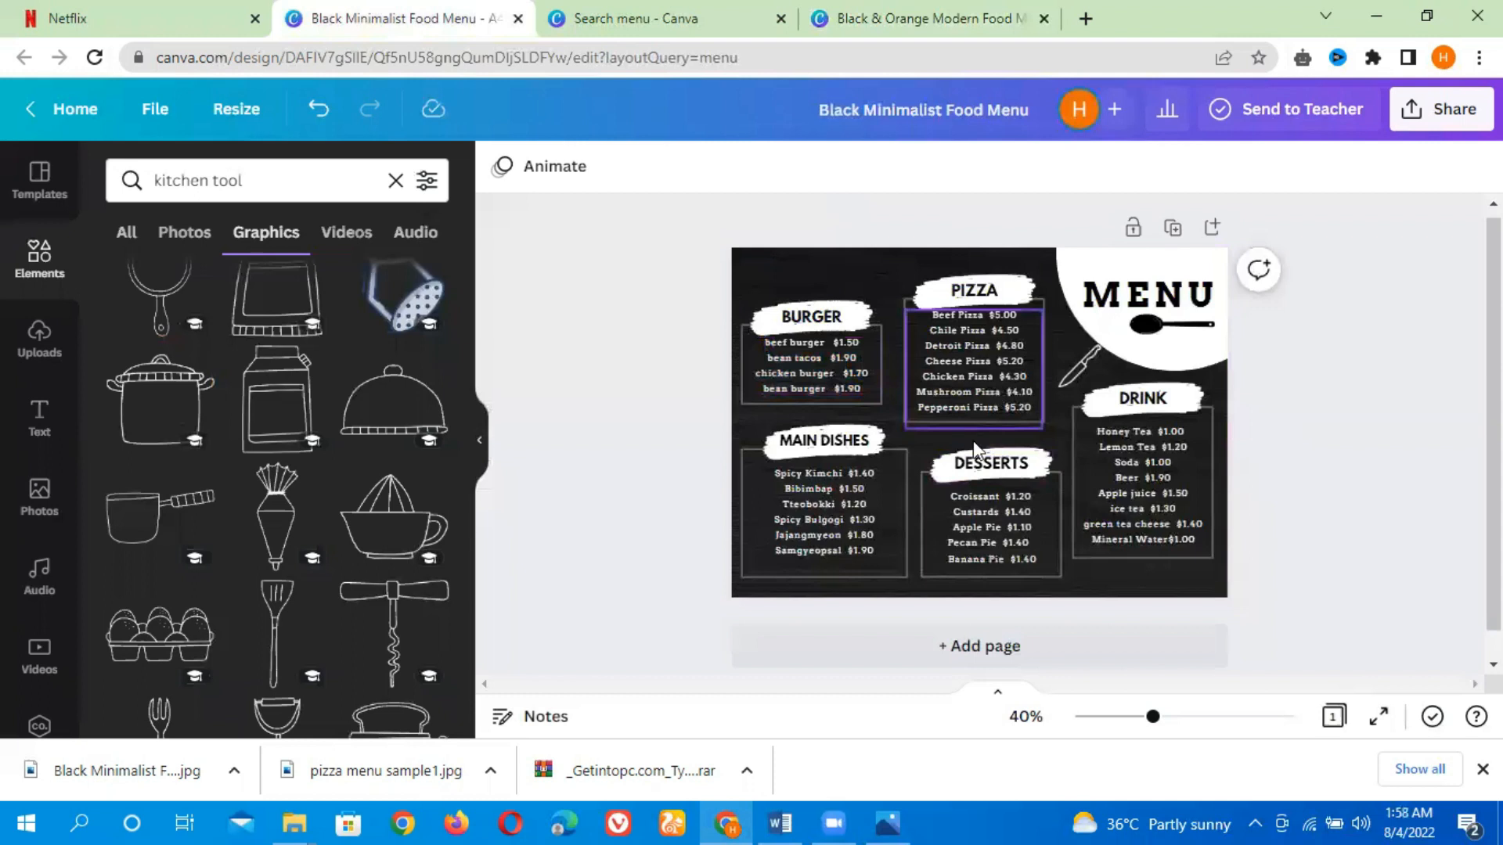
pyautogui.click(290, 174)
pyautogui.write('p')
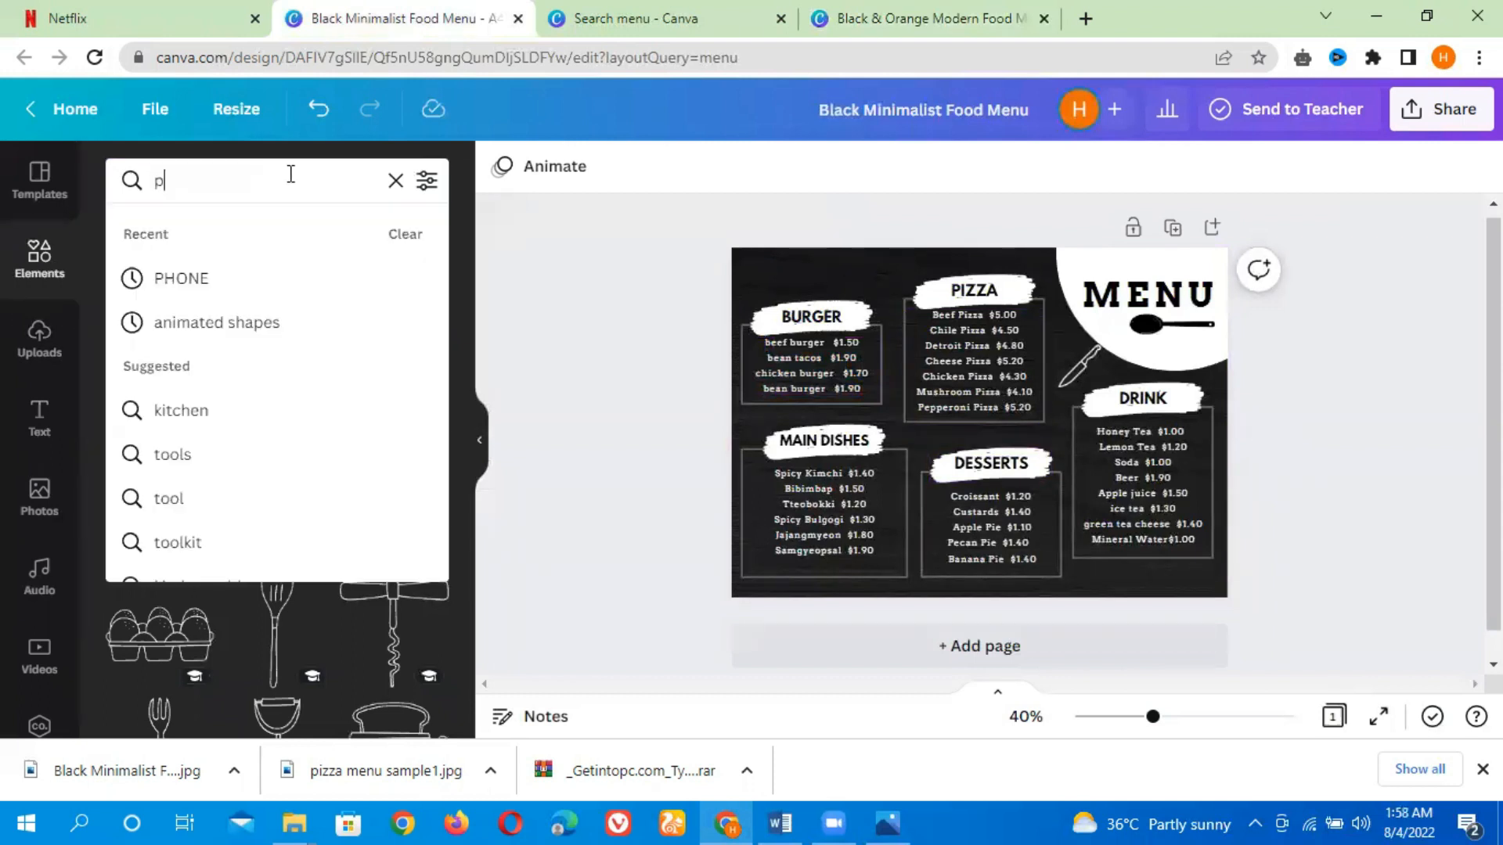
pyautogui.write('izza')
pyautogui.press('Return')
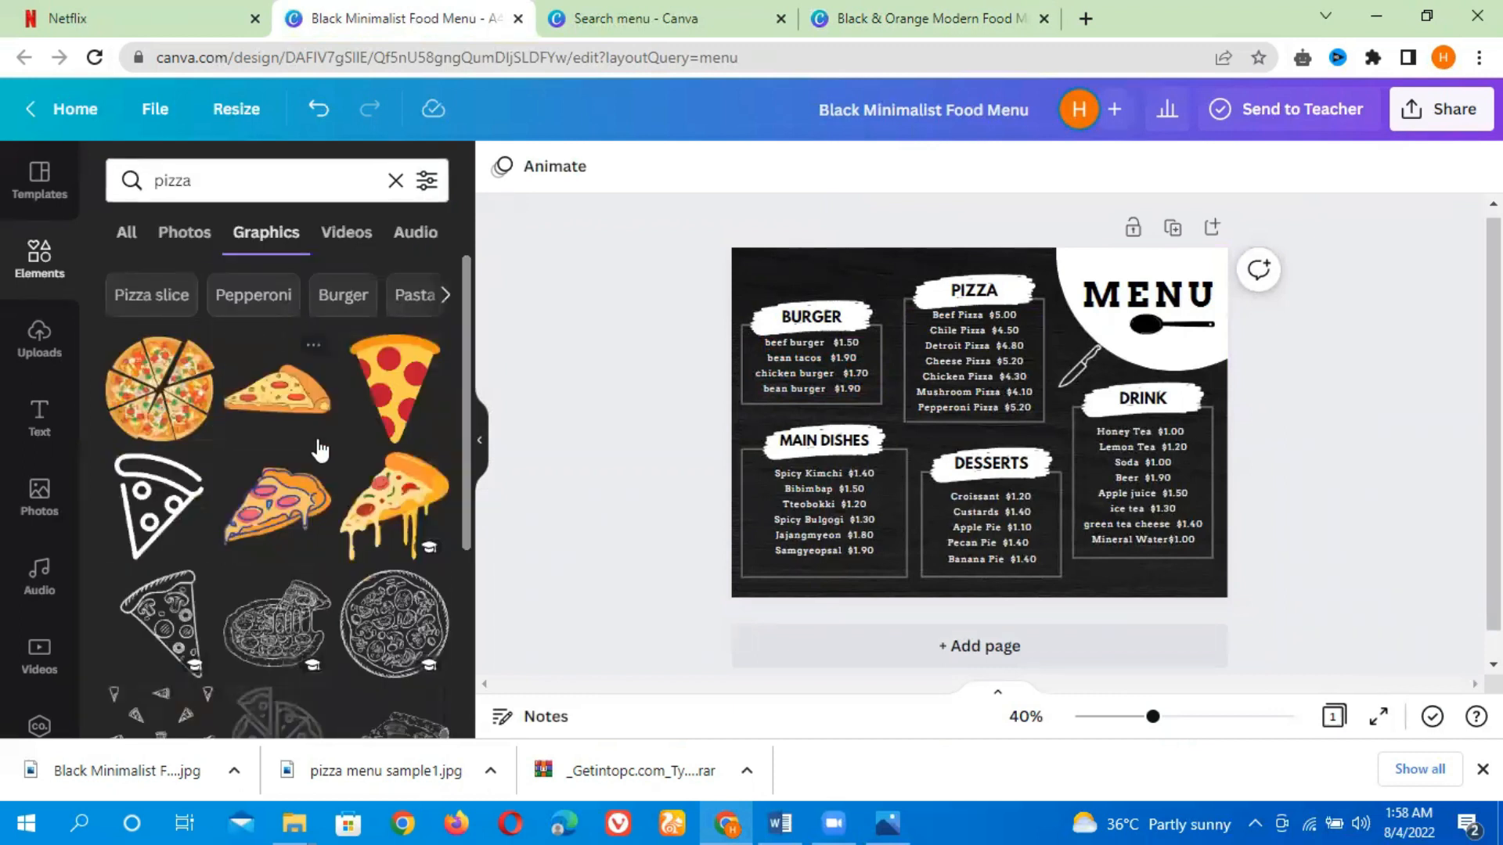
pyautogui.scroll(-3, 463, 434)
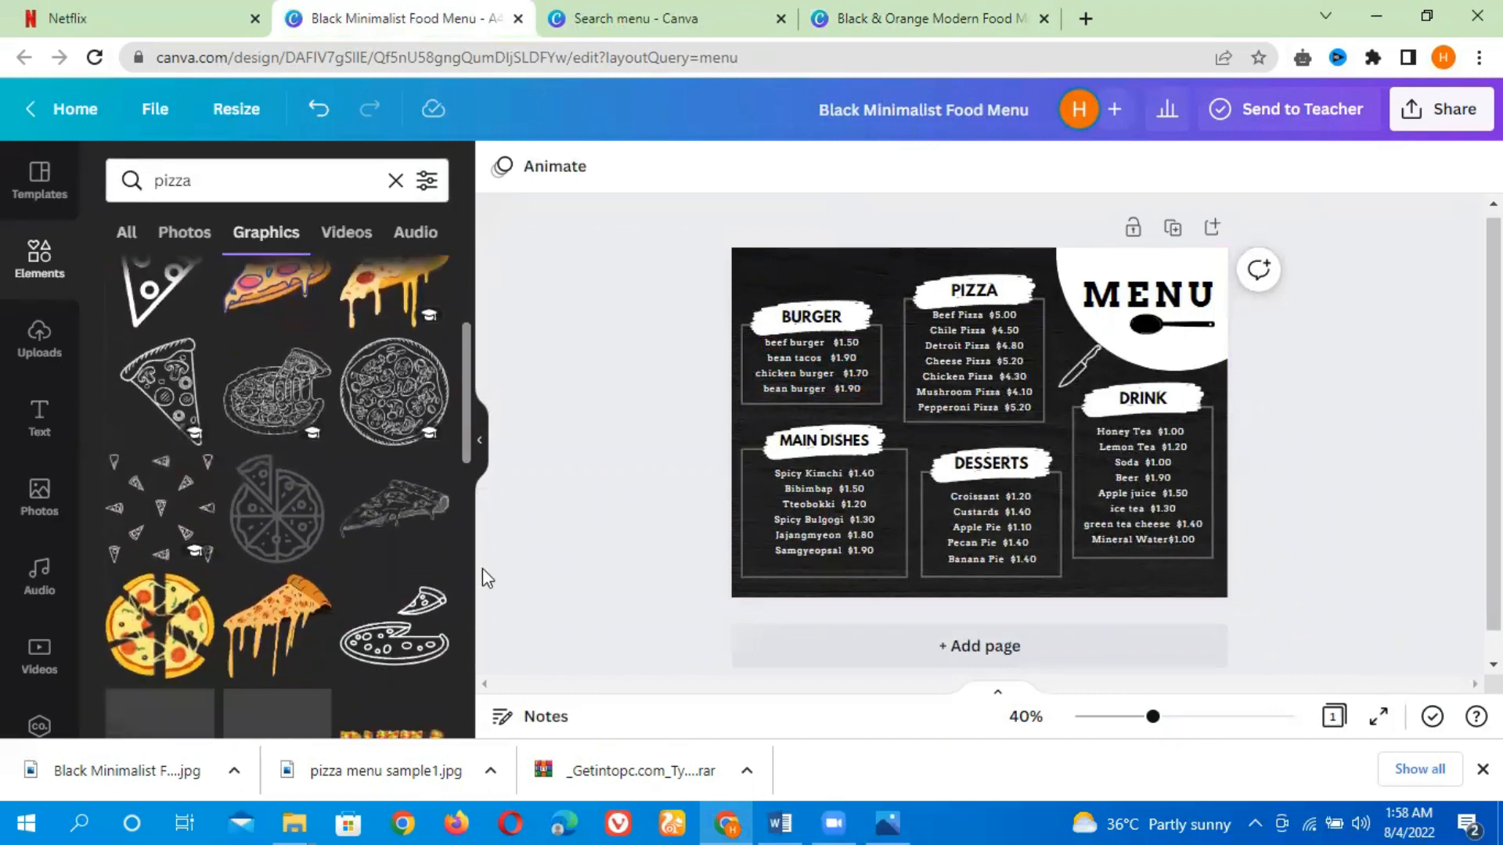
pyautogui.click(399, 386)
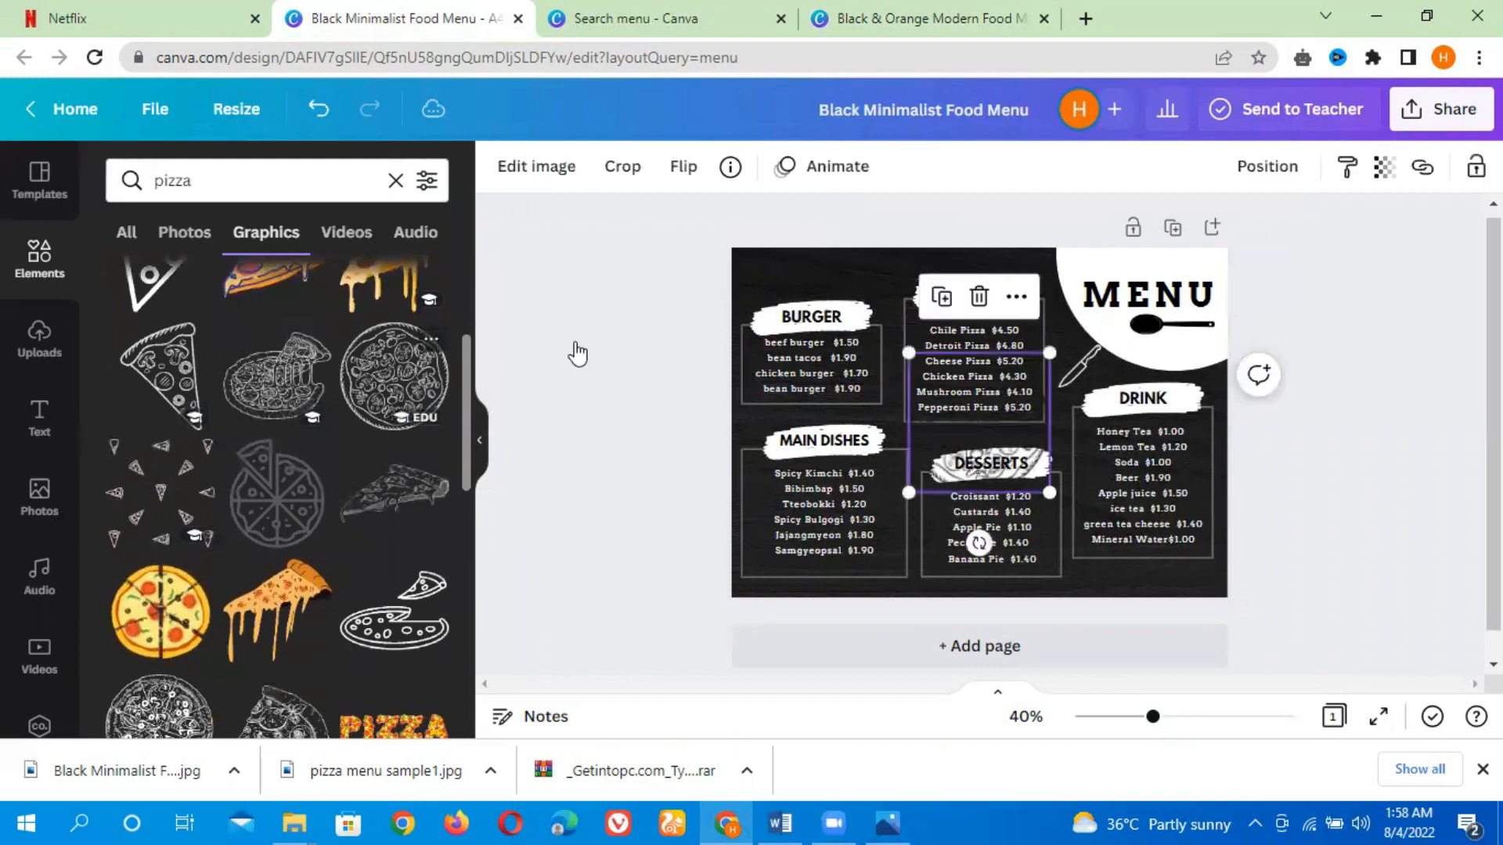
pyautogui.moveTo(1050, 354); pyautogui.dragTo(969, 435)
pyautogui.moveTo(960, 537); pyautogui.dragTo(1086, 434)
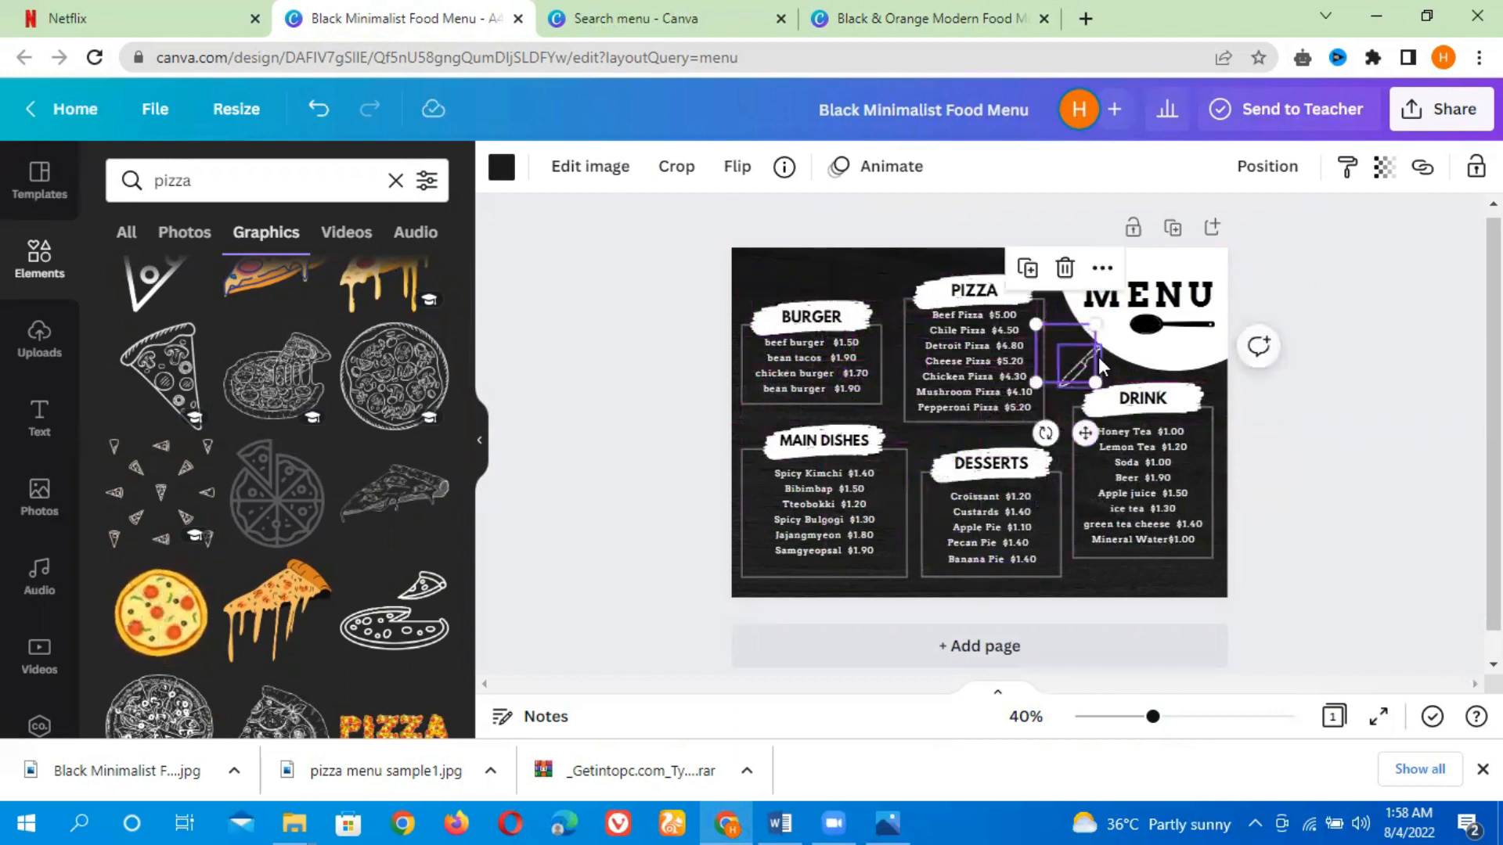
pyautogui.press('Delete')
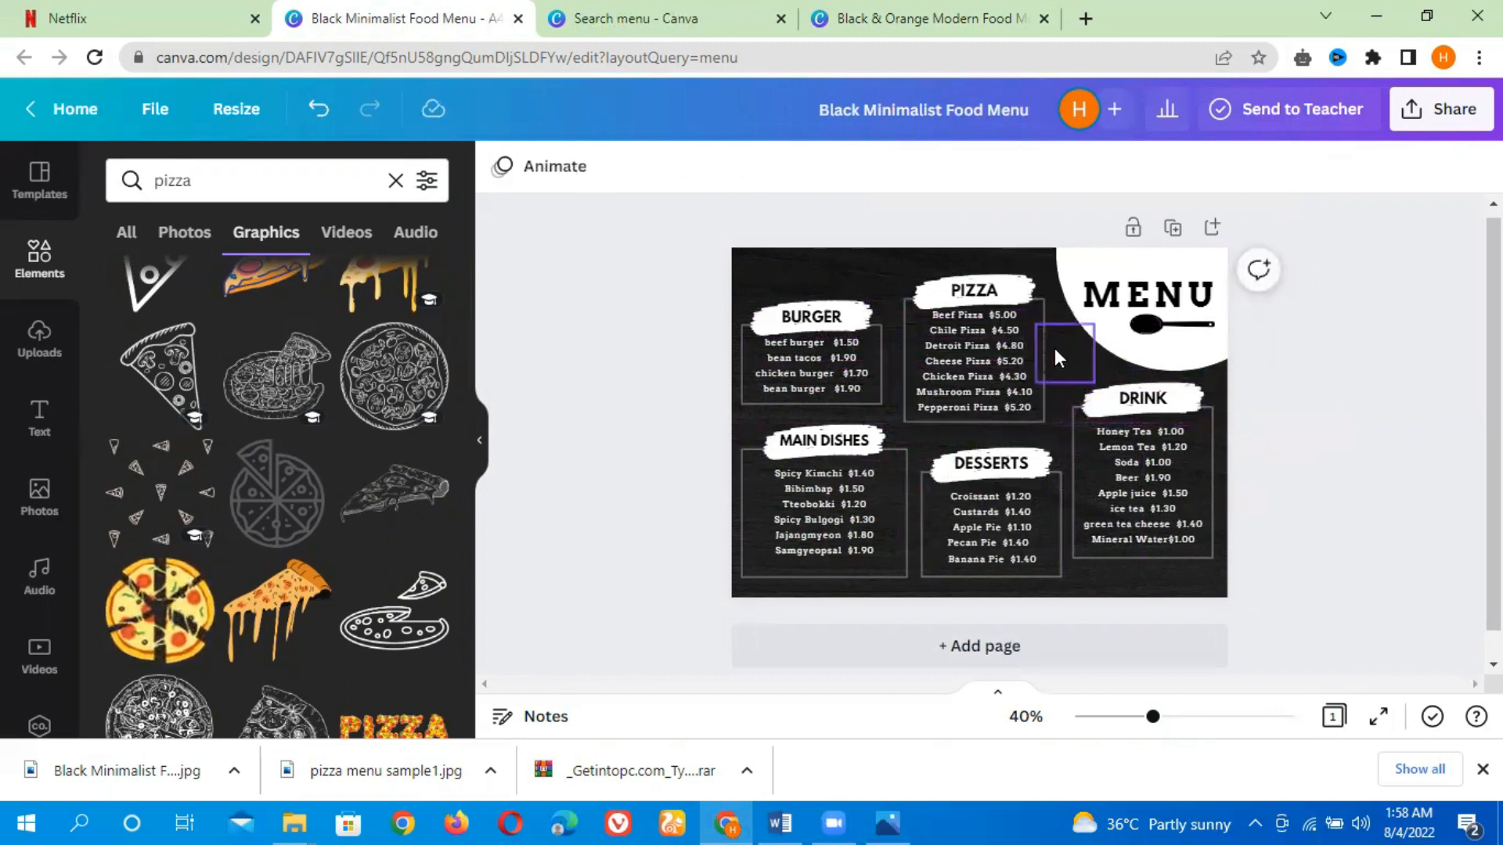
# Recolor the pizza drawing white and lower its transparency
pyautogui.click(1060, 350)
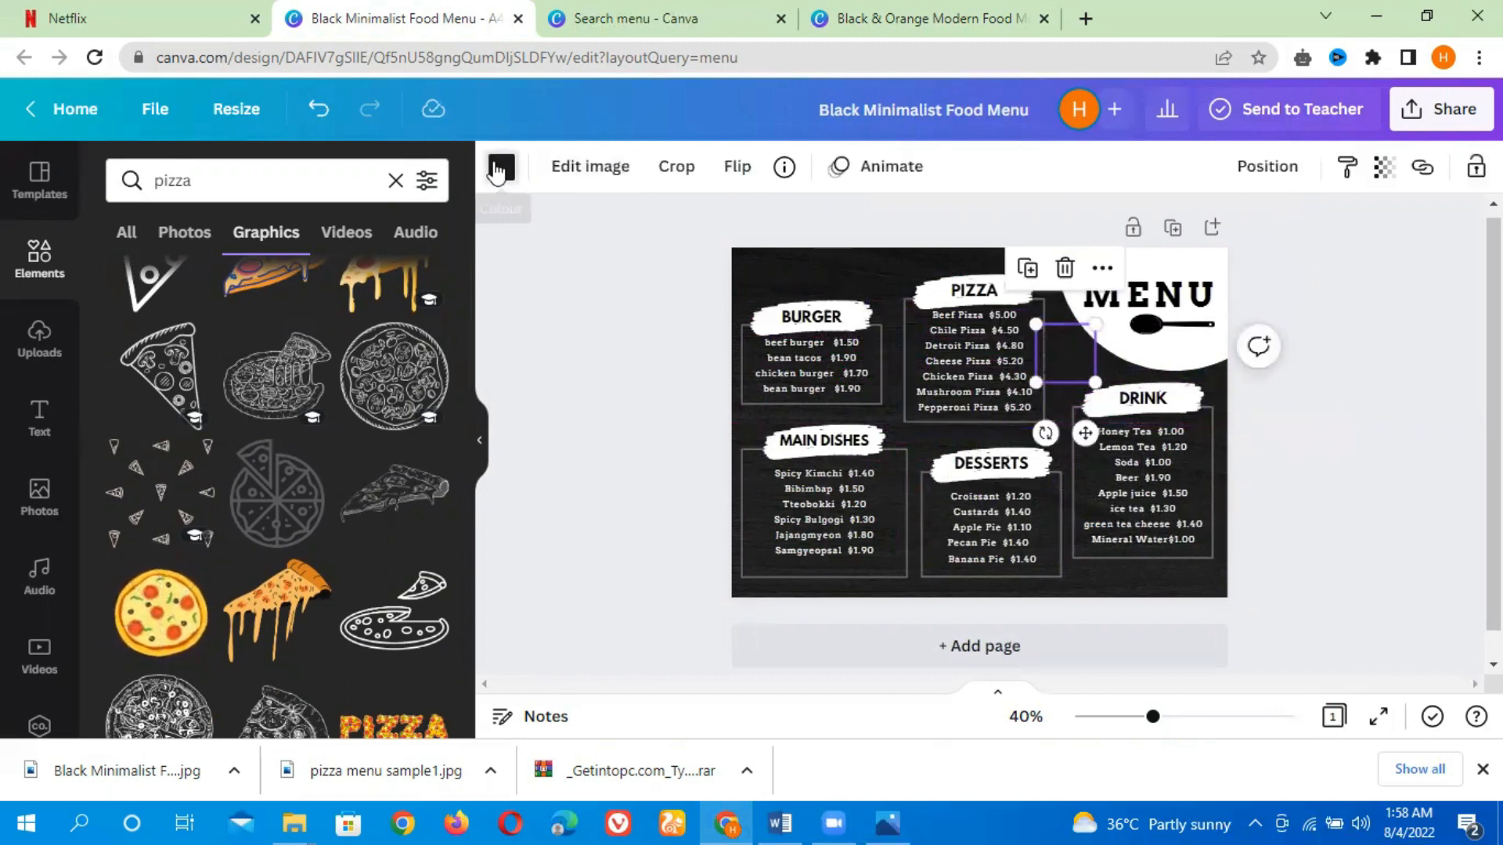
pyautogui.click(495, 167)
pyautogui.click(423, 282)
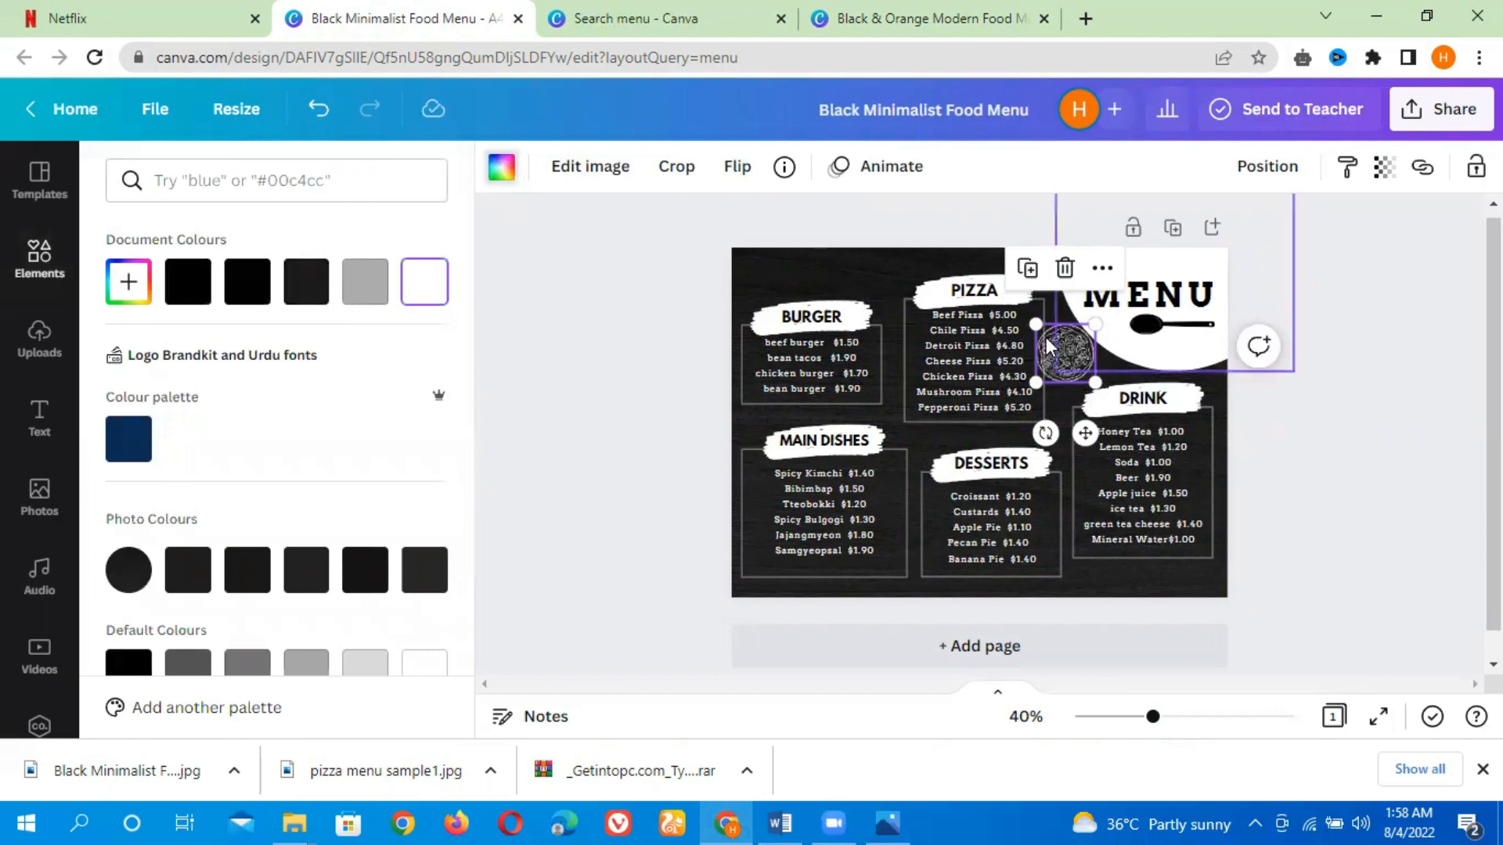
pyautogui.moveTo(1096, 382); pyautogui.dragTo(1072, 366)
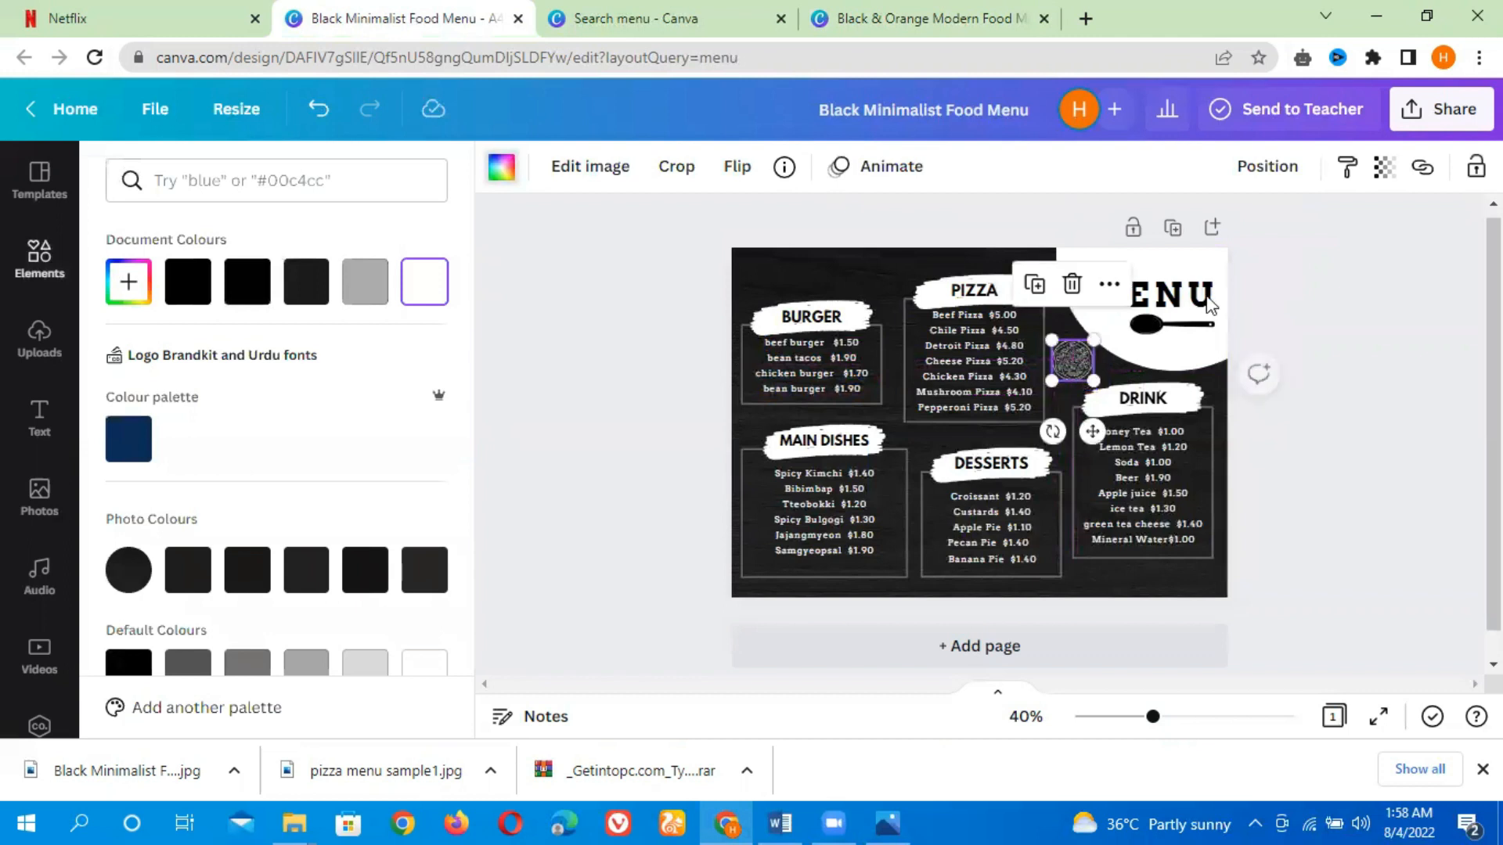
pyautogui.click(1384, 168)
pyautogui.moveTo(1371, 266); pyautogui.dragTo(1262, 263)
# Enlarge the pizza drawing, place it over the right side of the pizza price list and send it backward
pyautogui.moveTo(1051, 378); pyautogui.dragTo(985, 448)
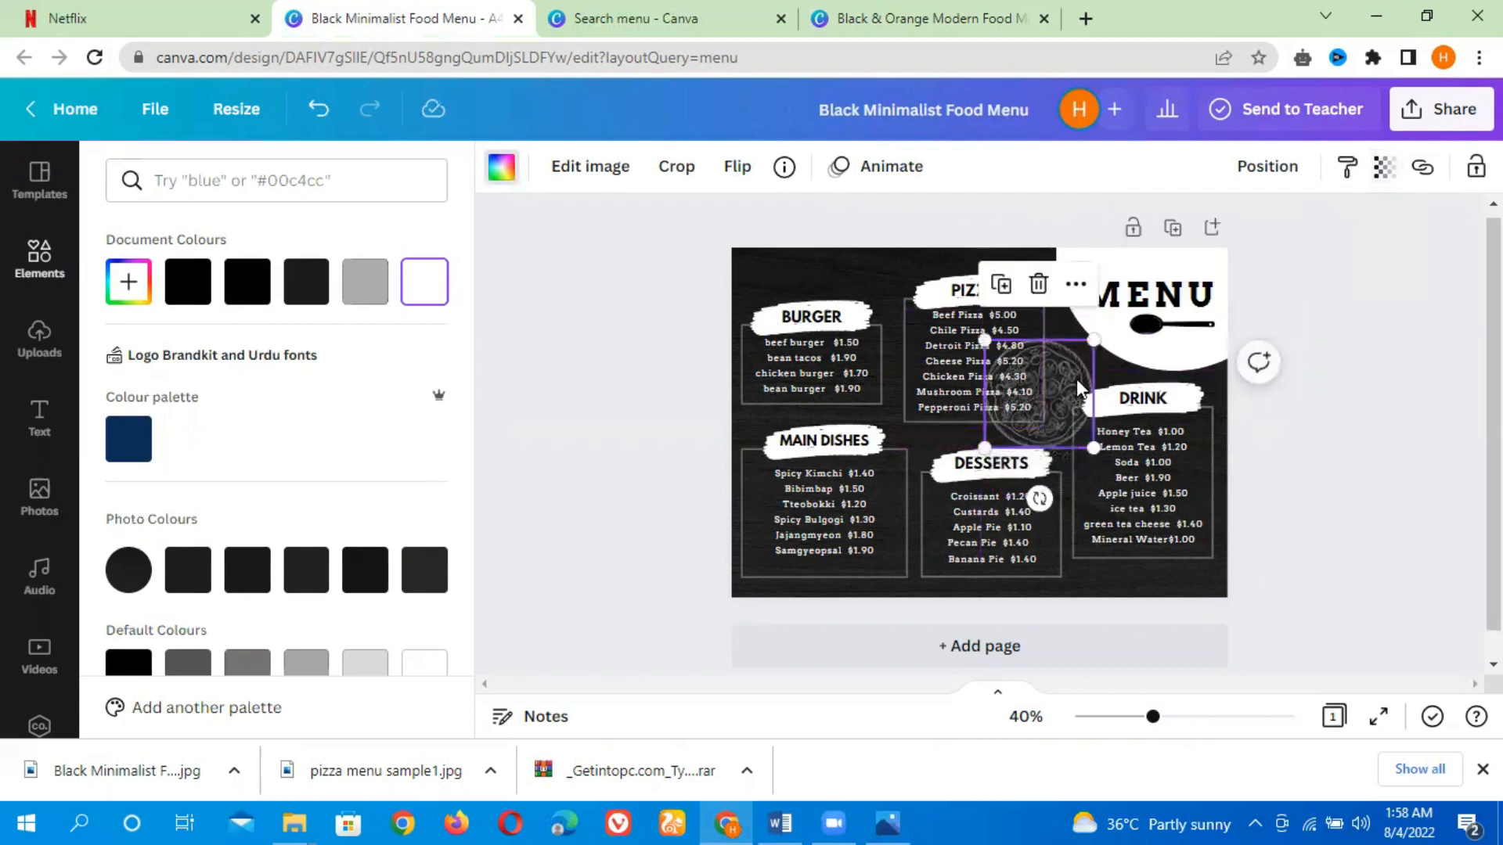
pyautogui.moveTo(1077, 368); pyautogui.dragTo(1074, 339)
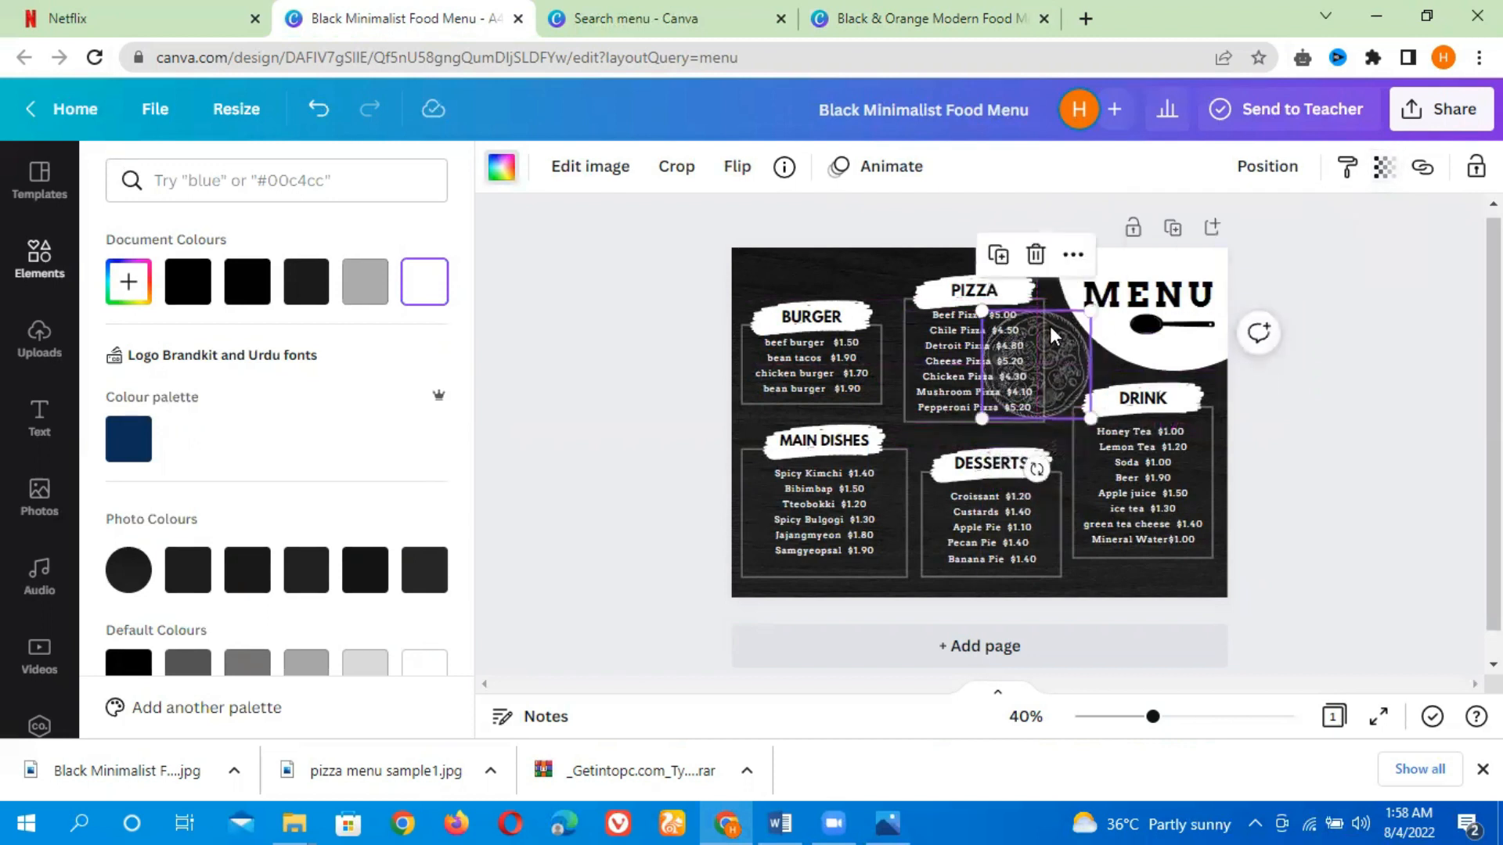
pyautogui.click(1262, 169)
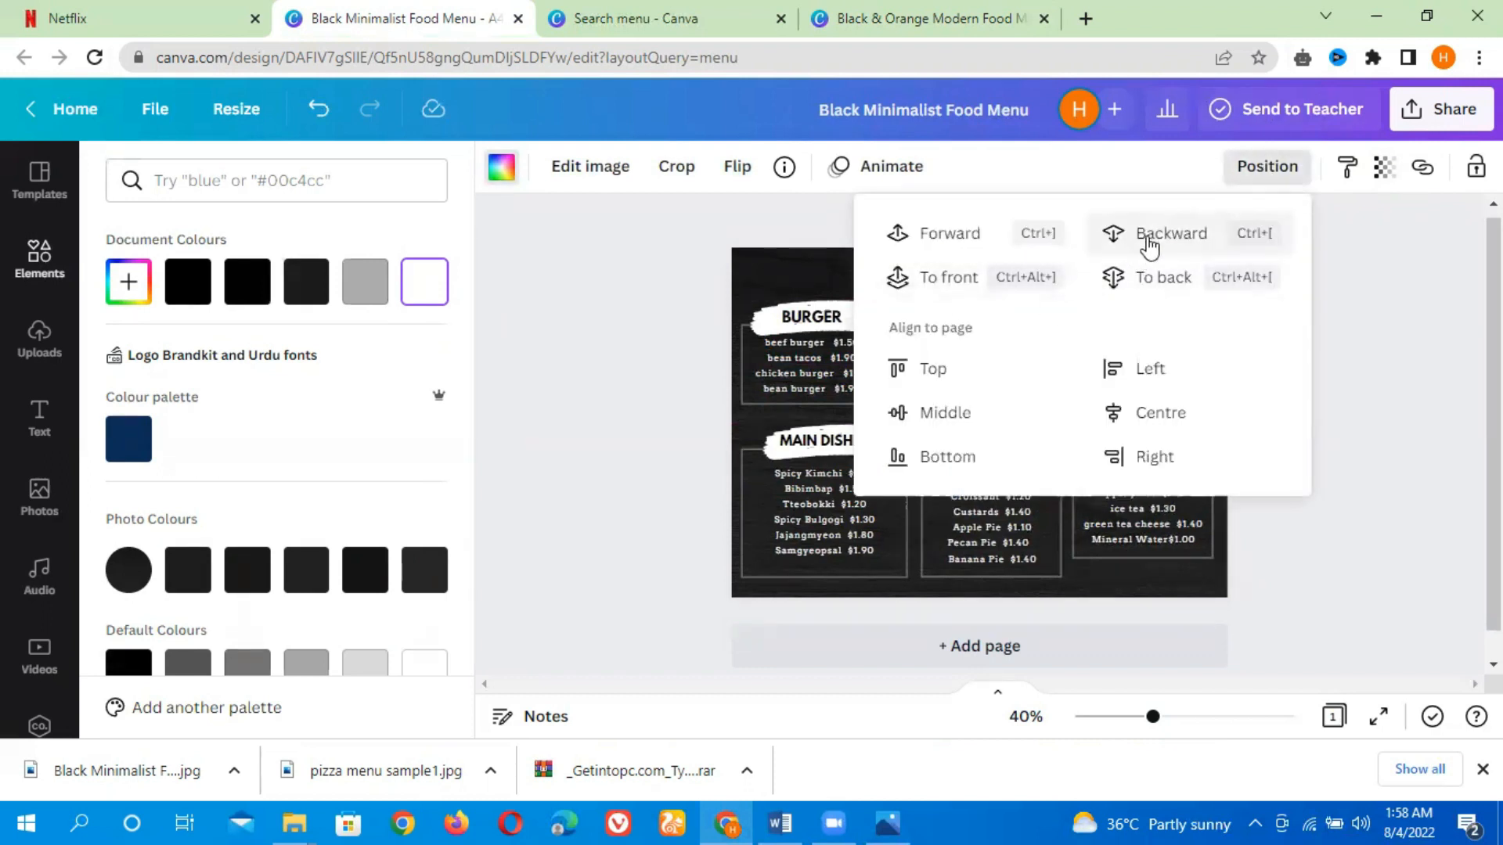
pyautogui.click(1394, 291)
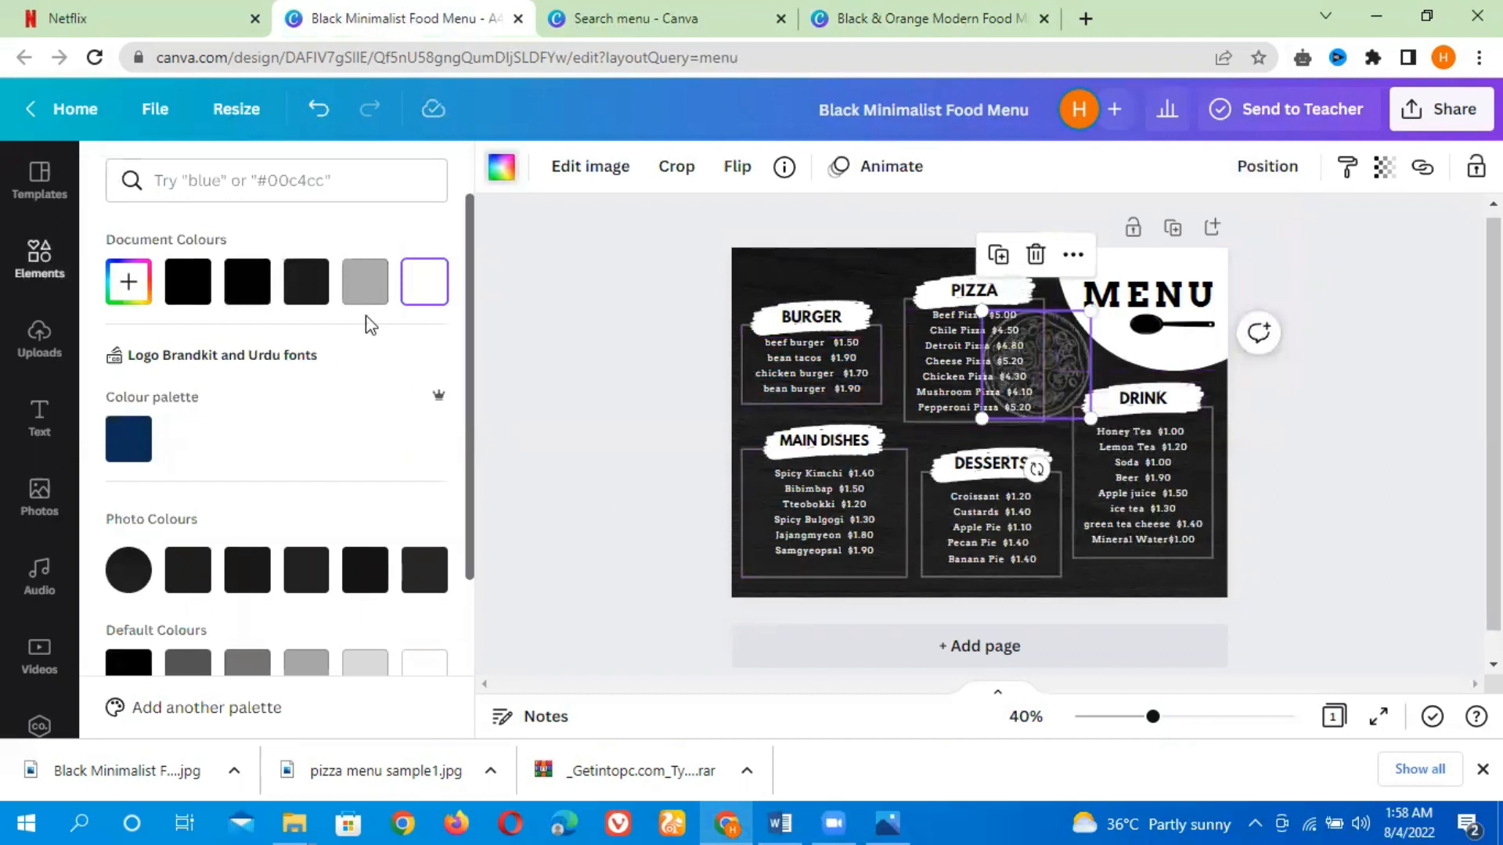
# Try adding a dark burger graphic from a burger search at the menu's top-left corner, then drag it off the page
pyautogui.click(39, 257)
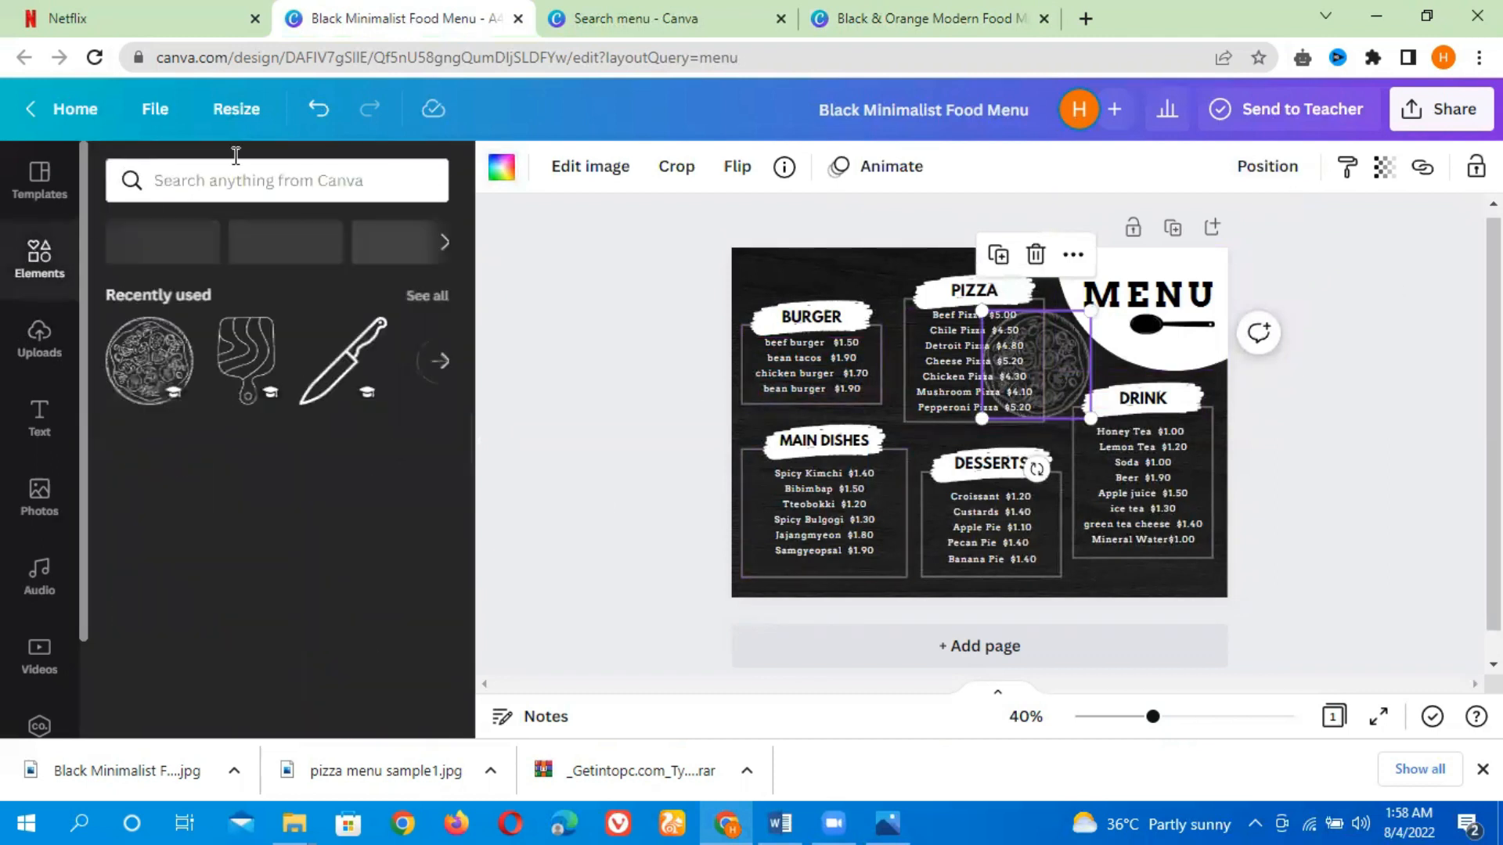
pyautogui.click(235, 188)
pyautogui.write('b')
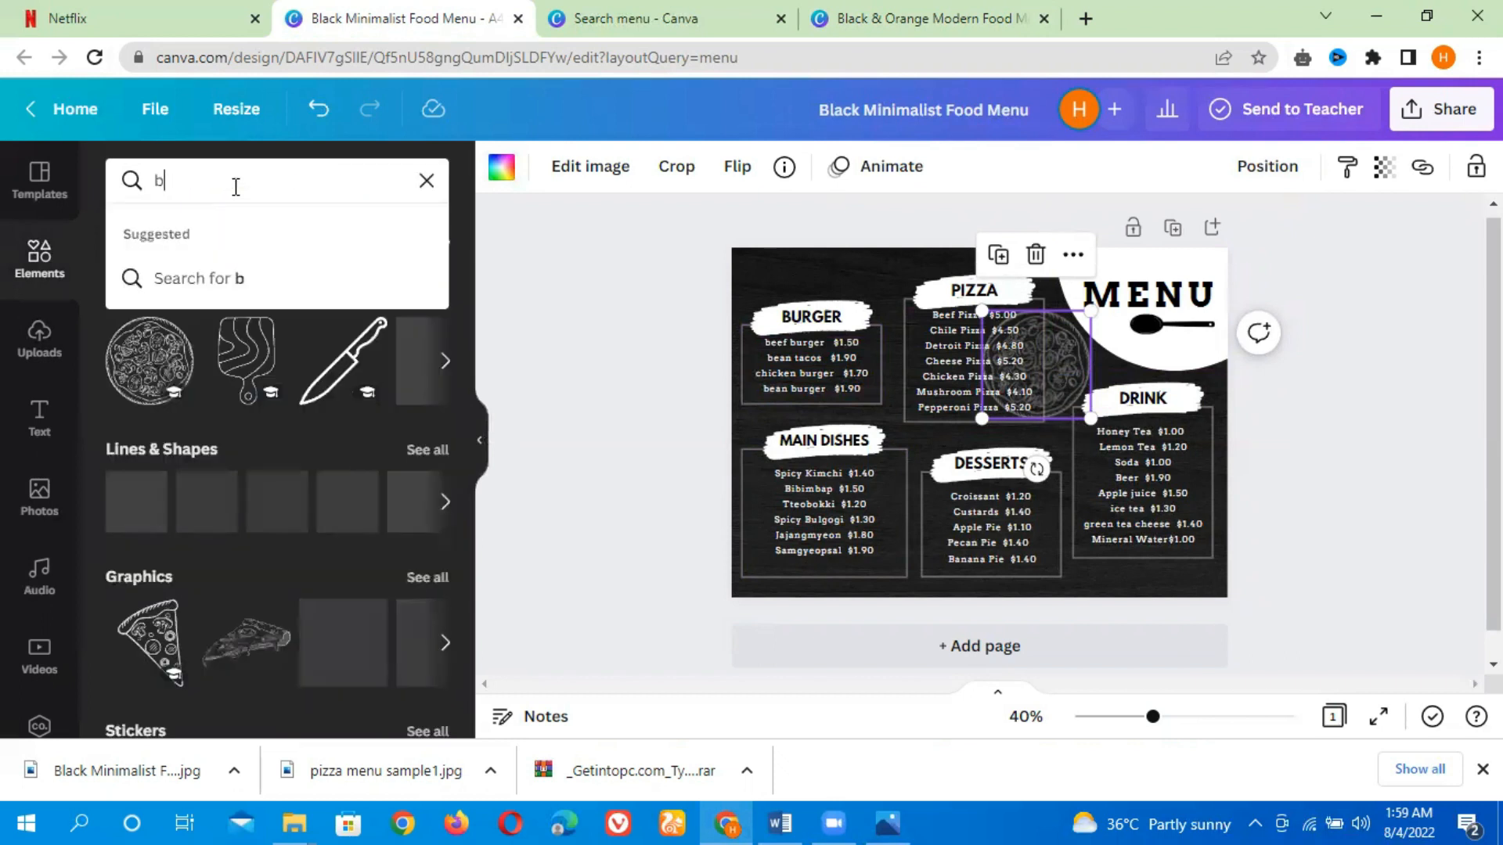
pyautogui.write('urger')
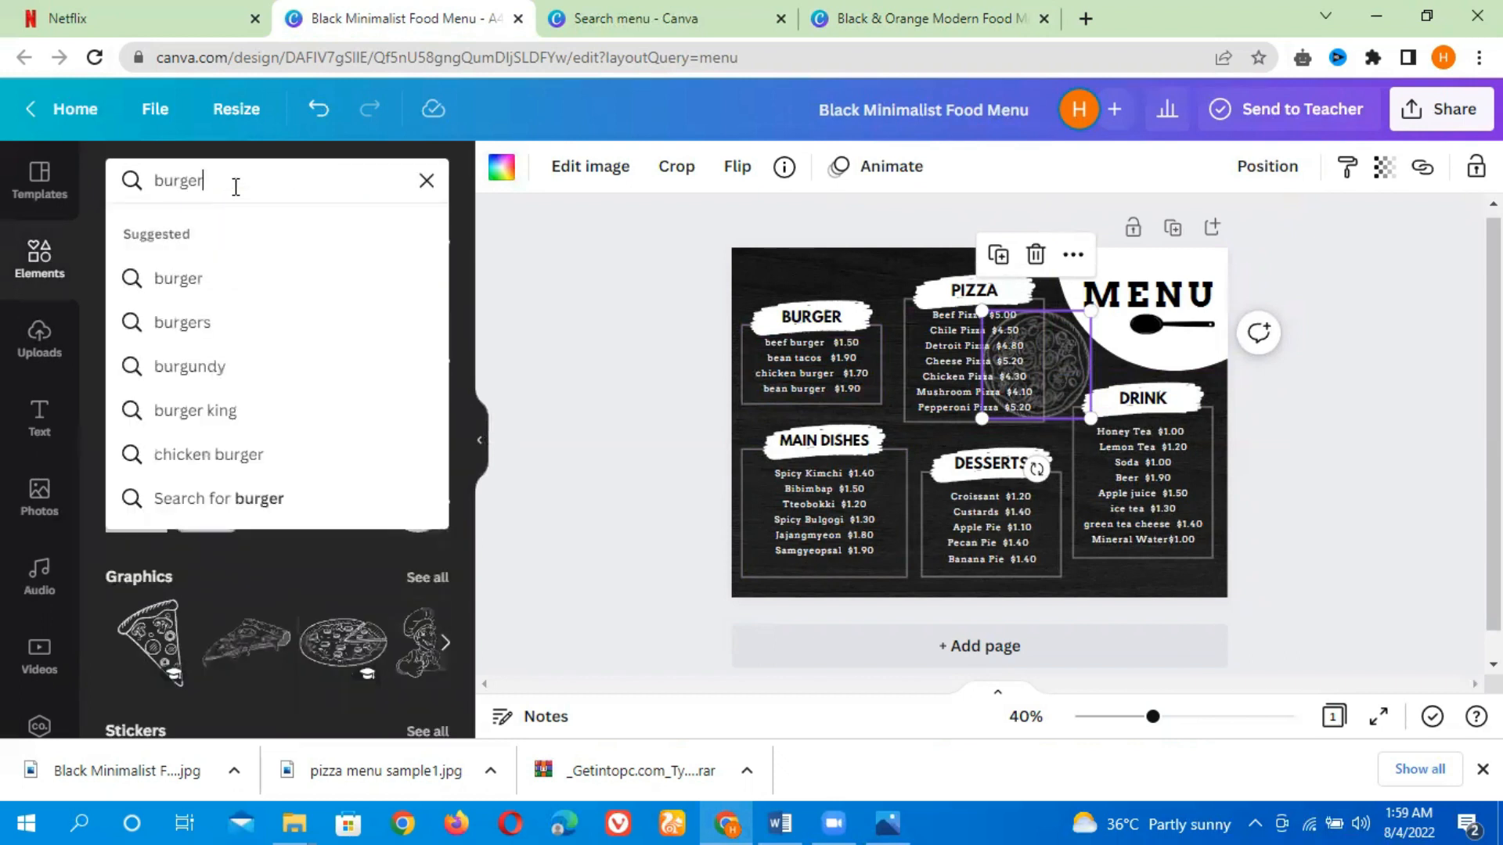
pyautogui.press('Return')
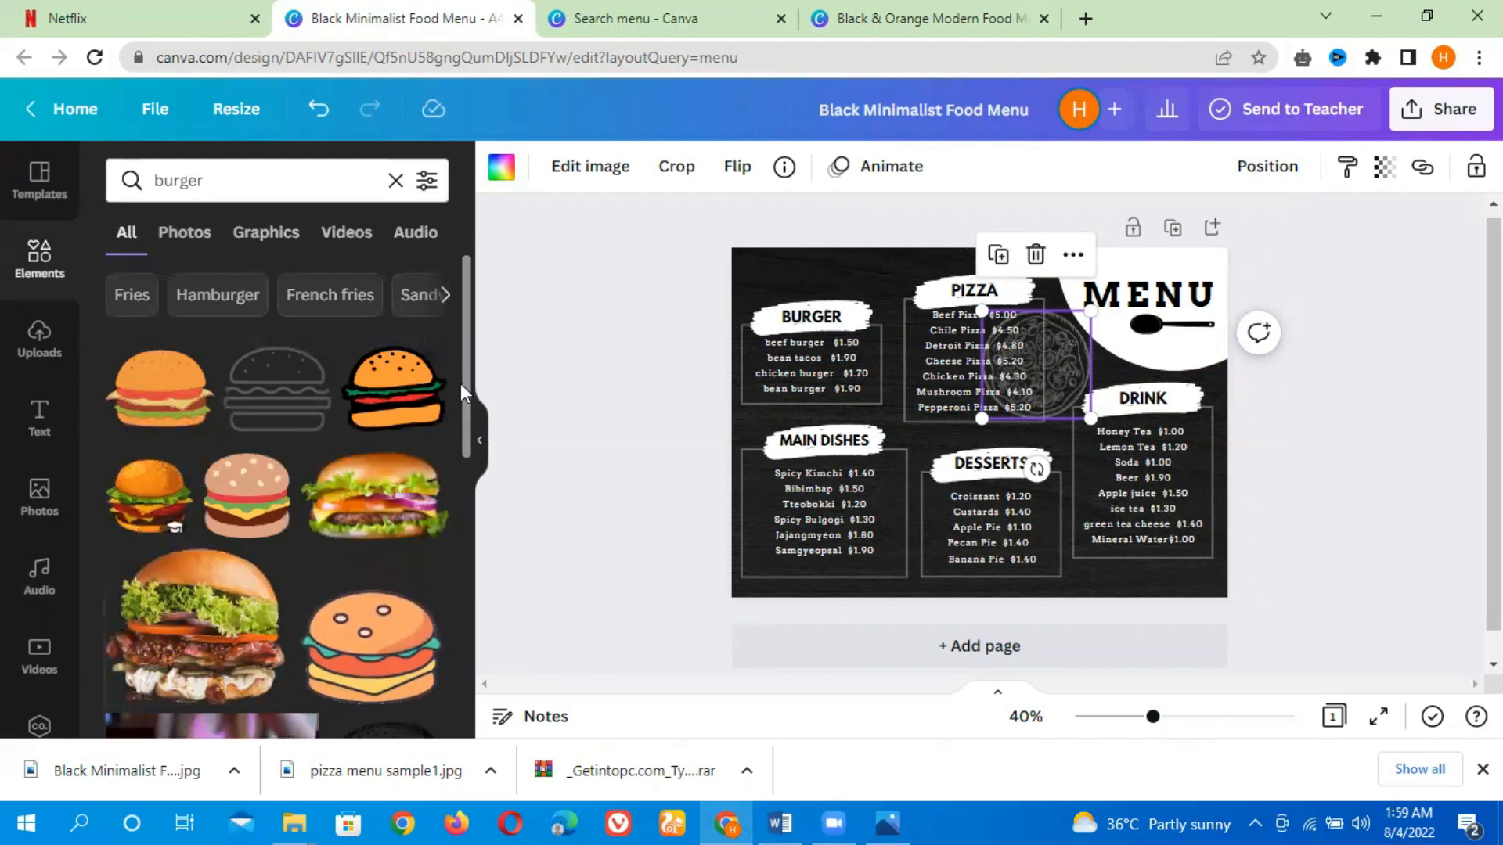
pyautogui.moveTo(463, 407); pyautogui.dragTo(472, 532)
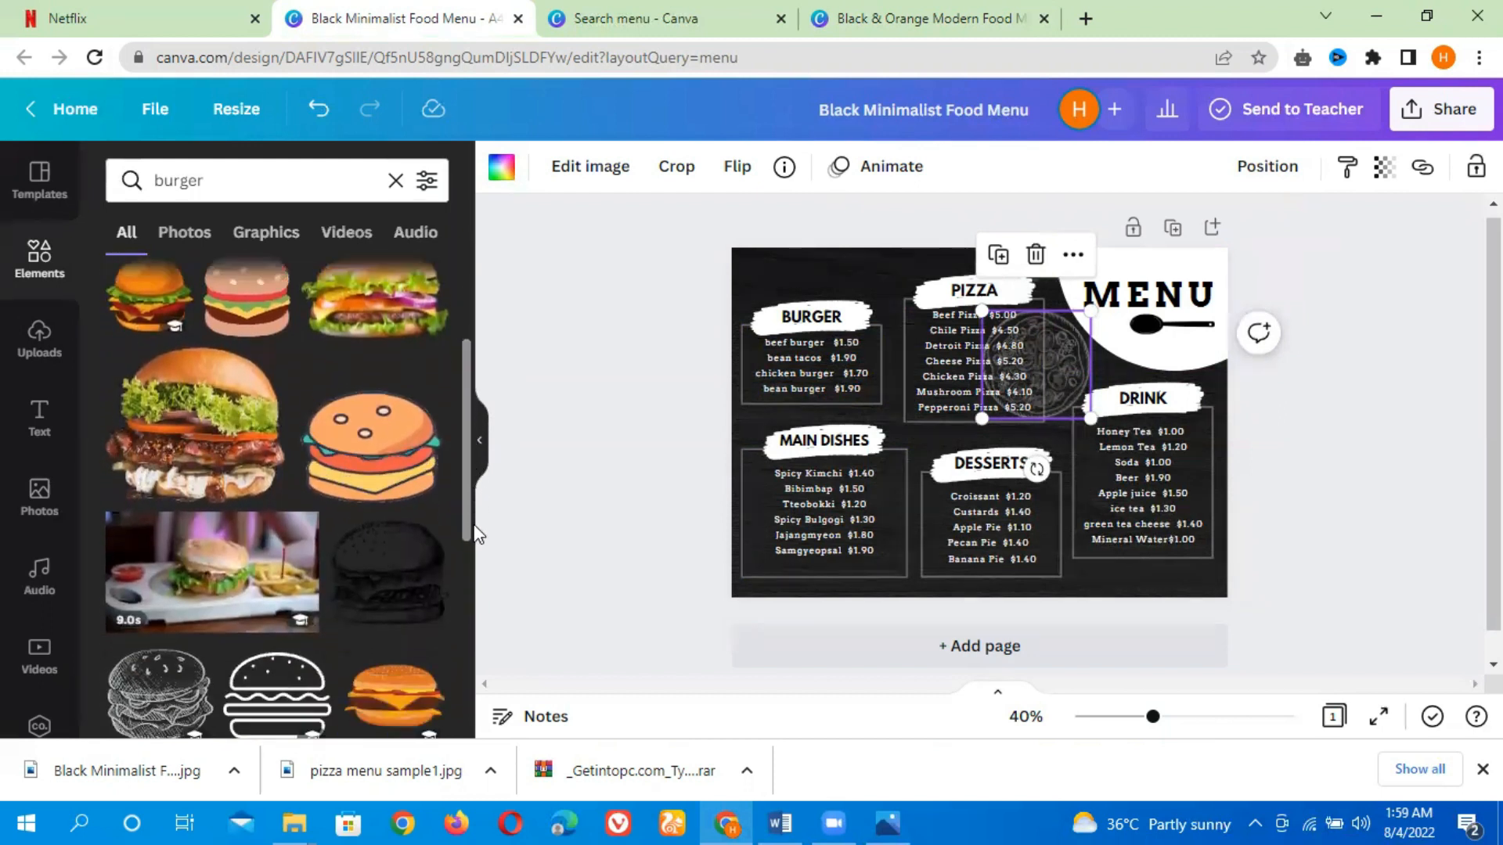
pyautogui.click(388, 463)
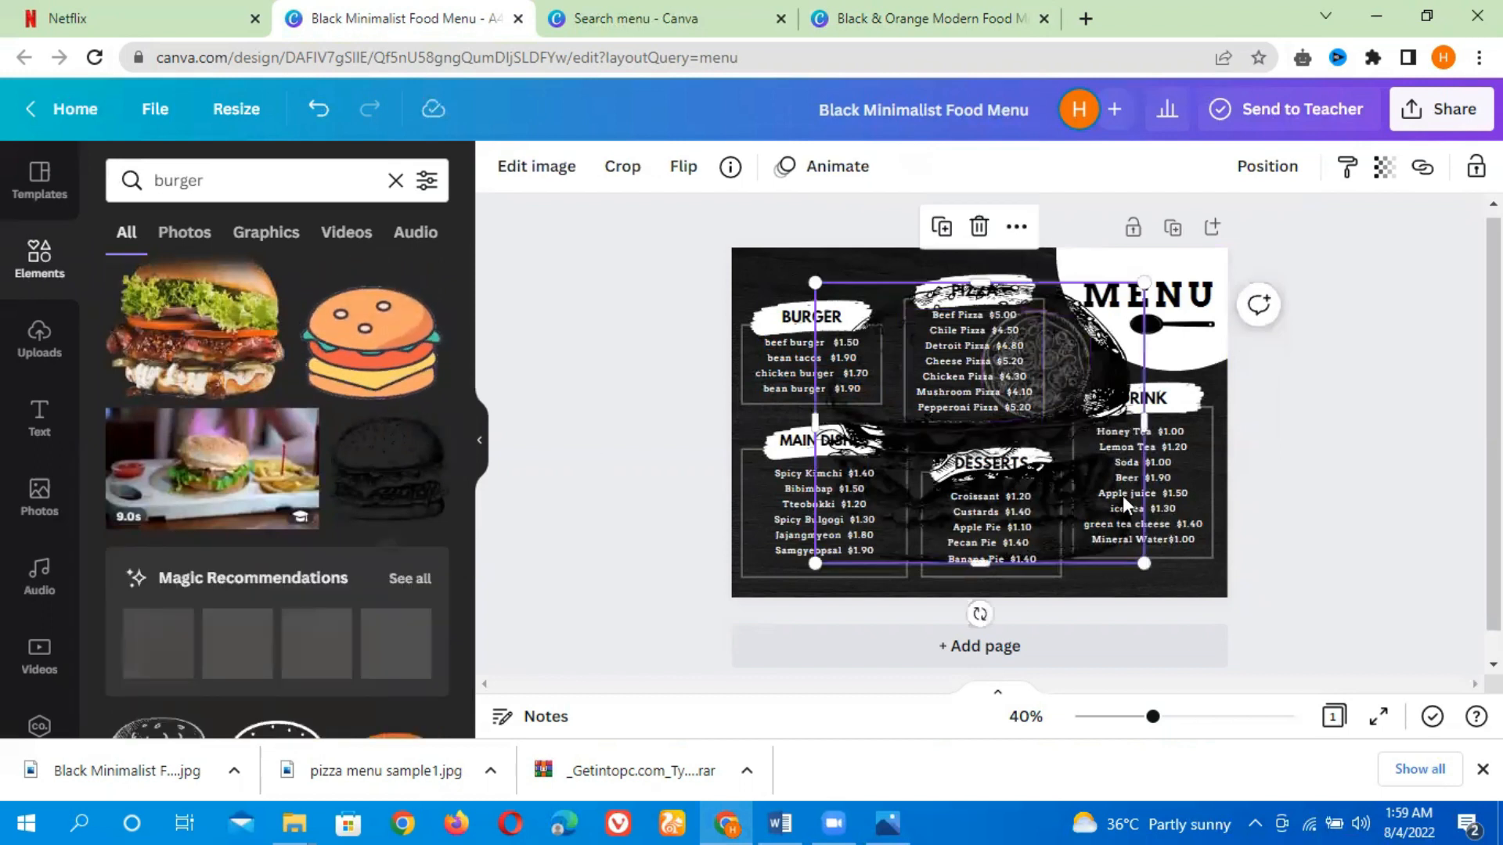
pyautogui.moveTo(1146, 566); pyautogui.dragTo(880, 353)
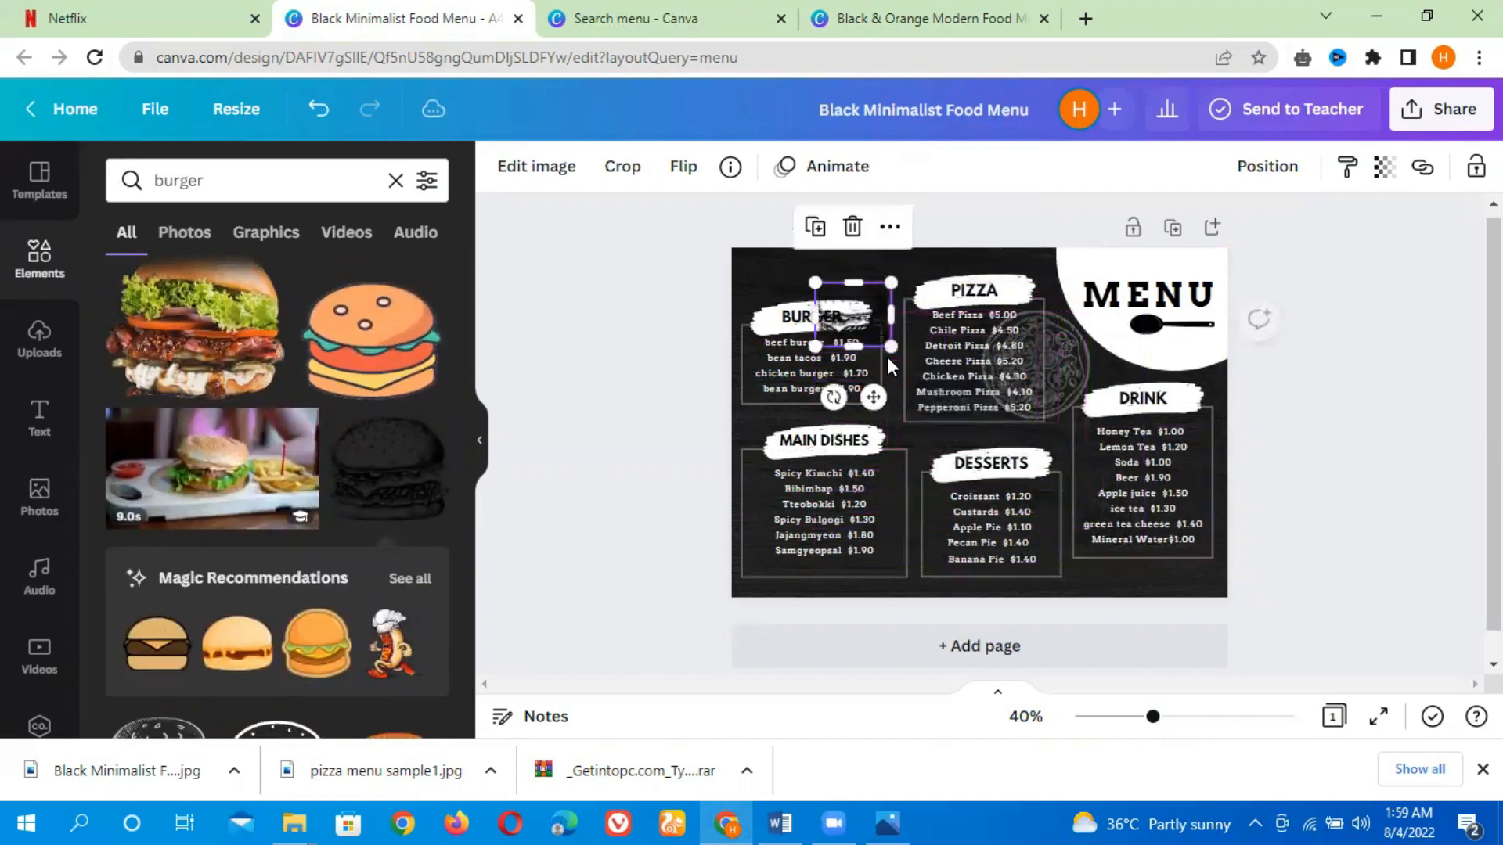
pyautogui.click(885, 407)
pyautogui.moveTo(872, 313); pyautogui.dragTo(795, 277)
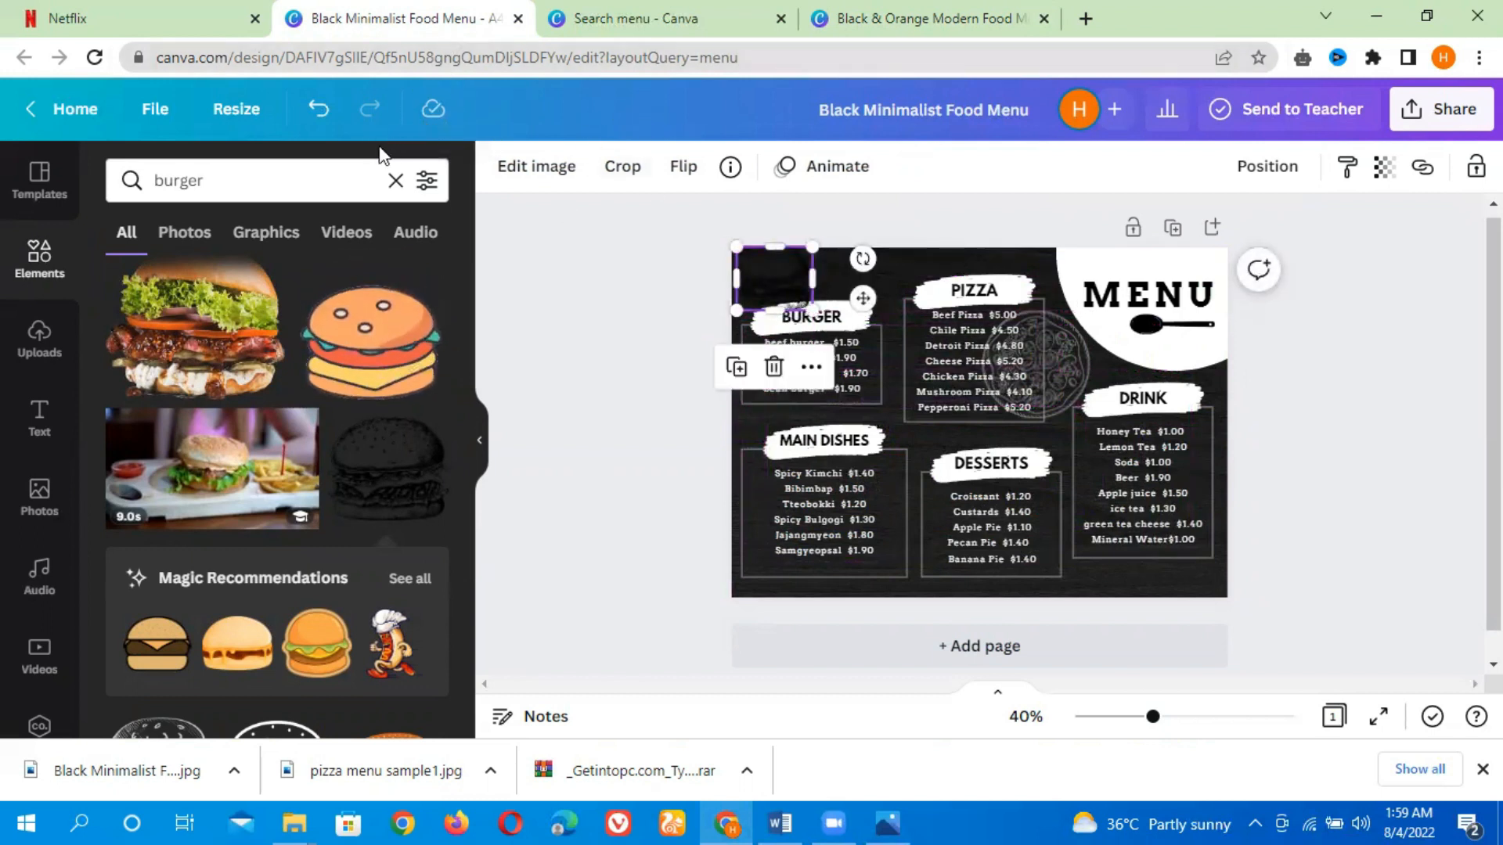
pyautogui.click(588, 306)
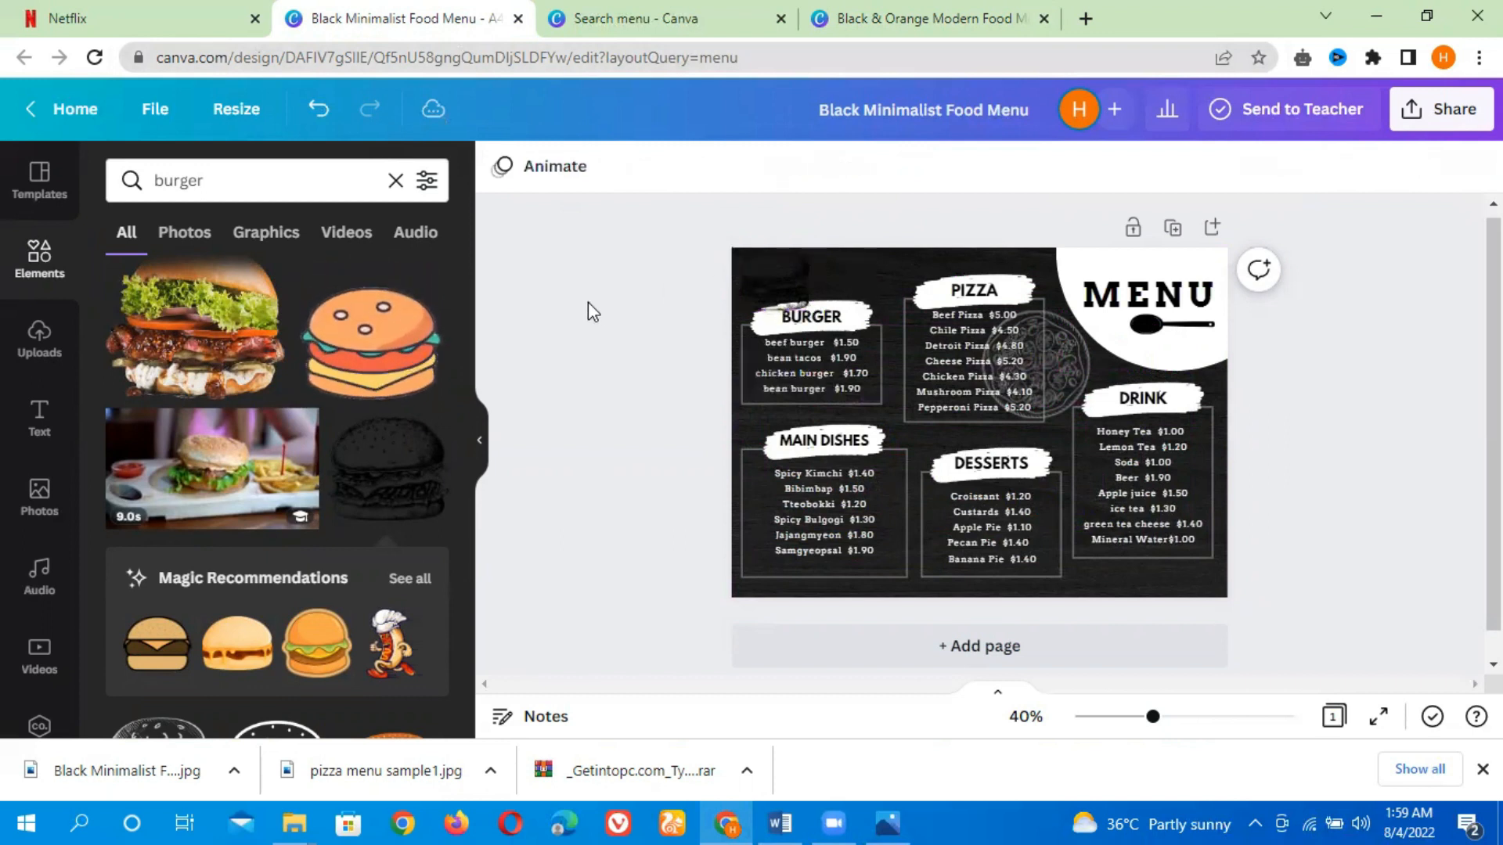
pyautogui.click(760, 288)
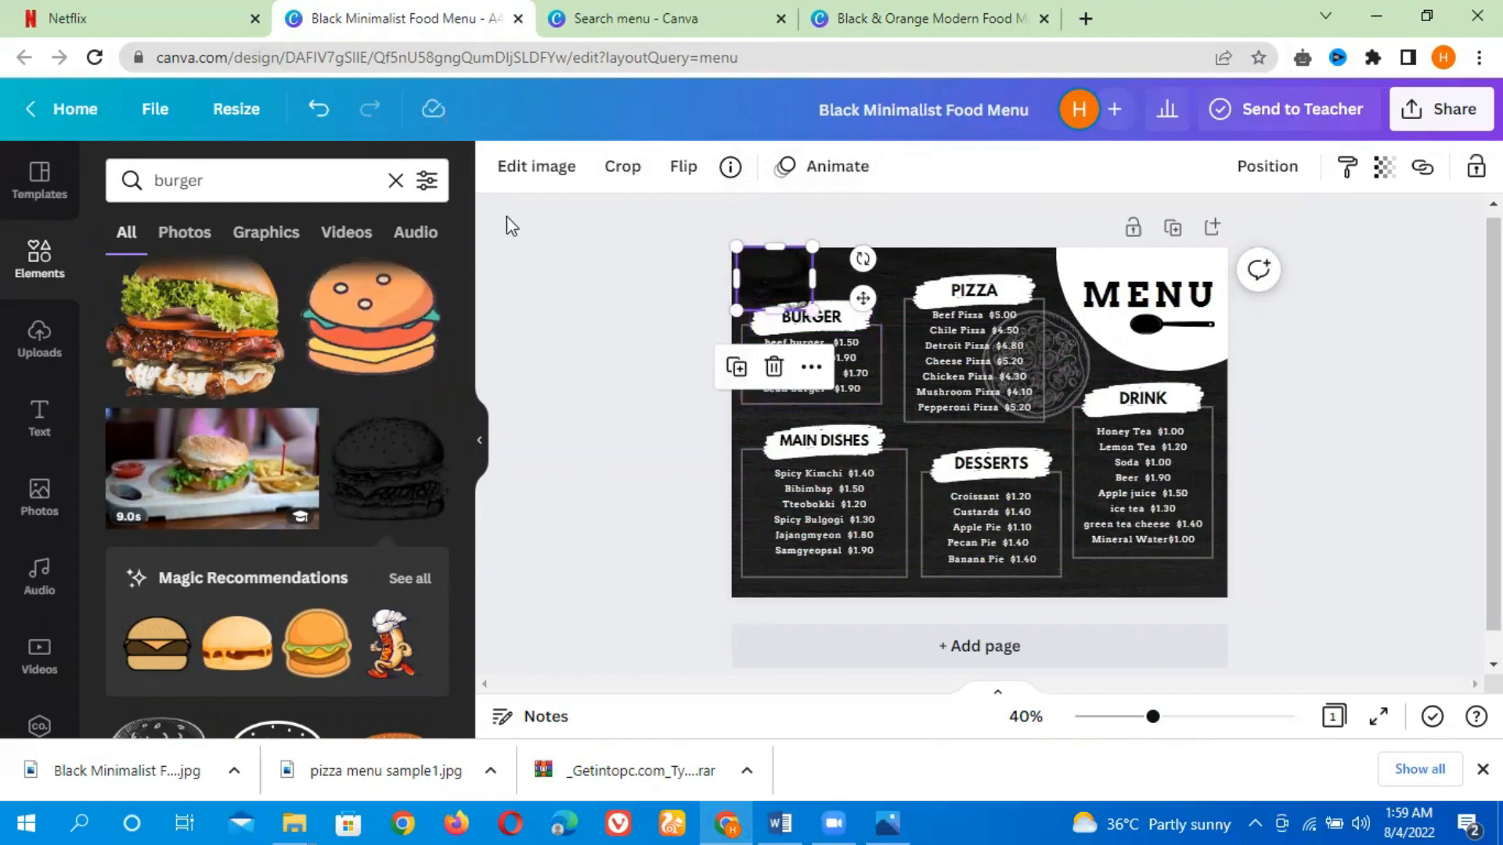
pyautogui.moveTo(759, 281); pyautogui.dragTo(477, 364)
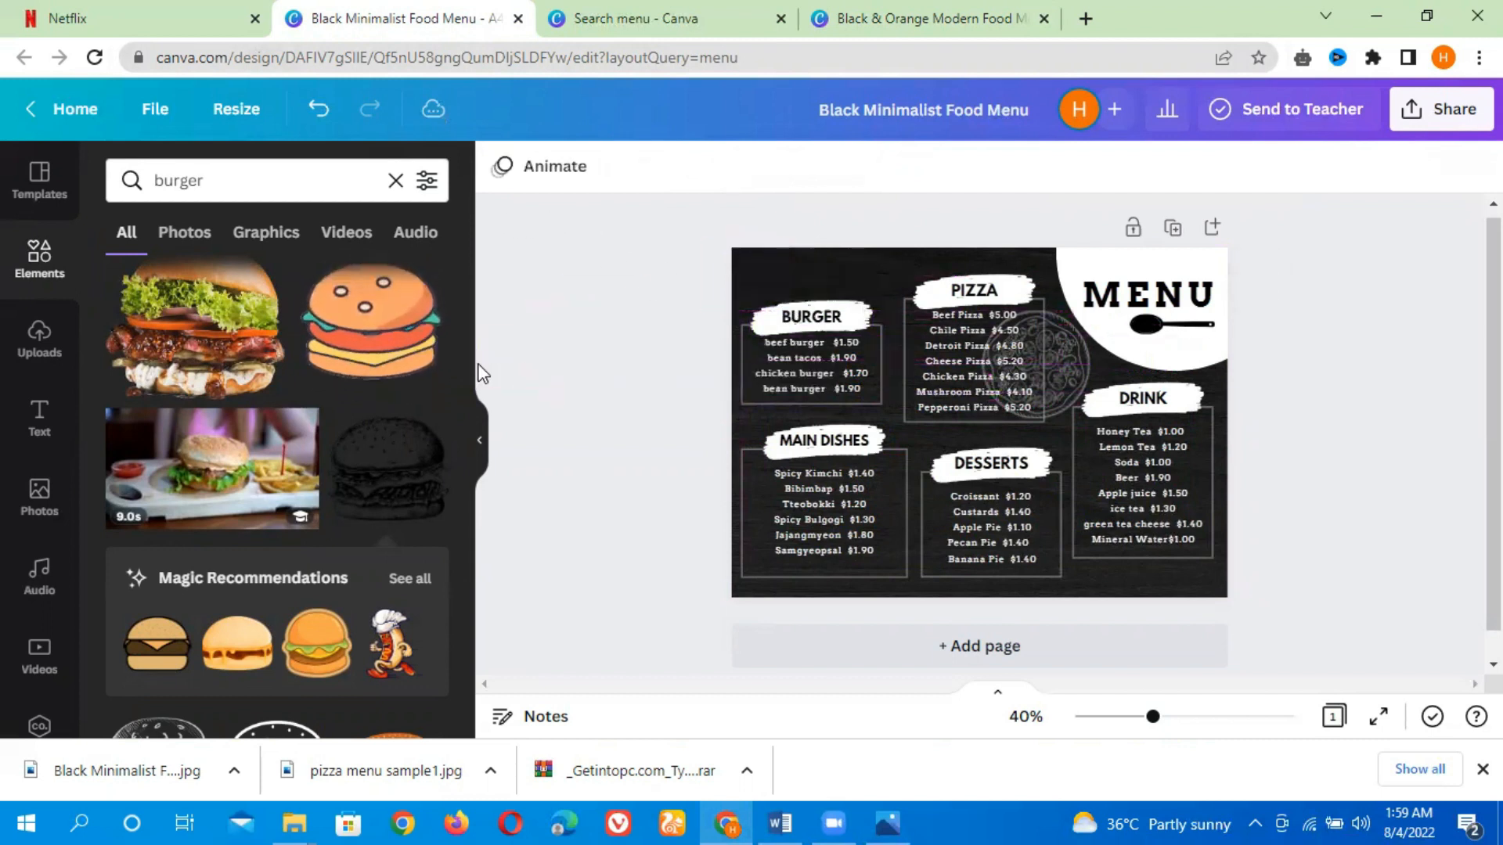
# Add a sketched burger graphic, shrink it at the top-left corner above the BURGER heading and recolor it white
pyautogui.moveTo(467, 434); pyautogui.dragTo(473, 533)
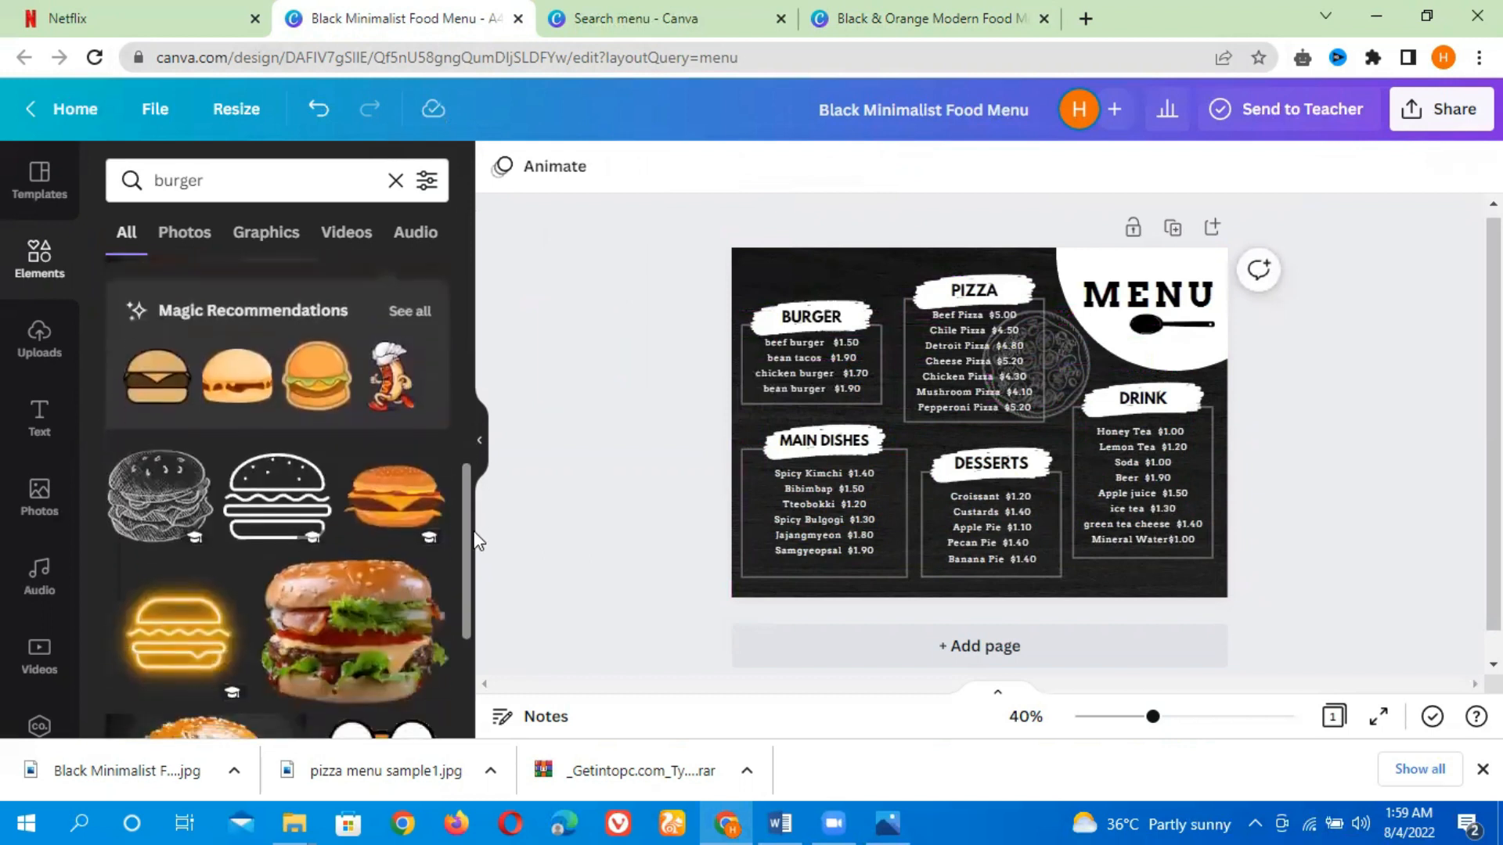
pyautogui.click(174, 513)
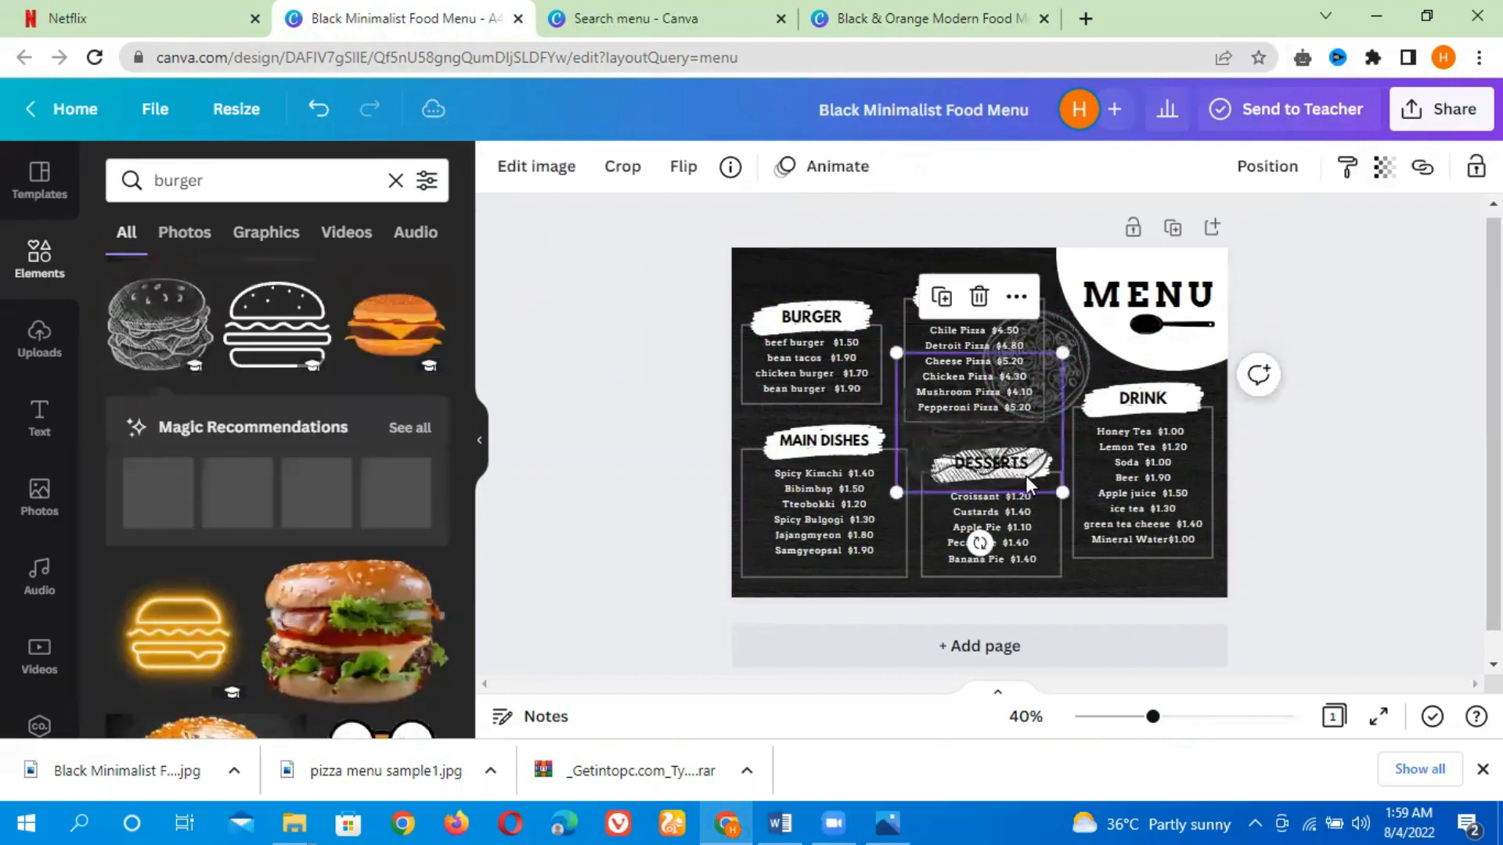
pyautogui.moveTo(988, 436); pyautogui.dragTo(942, 415)
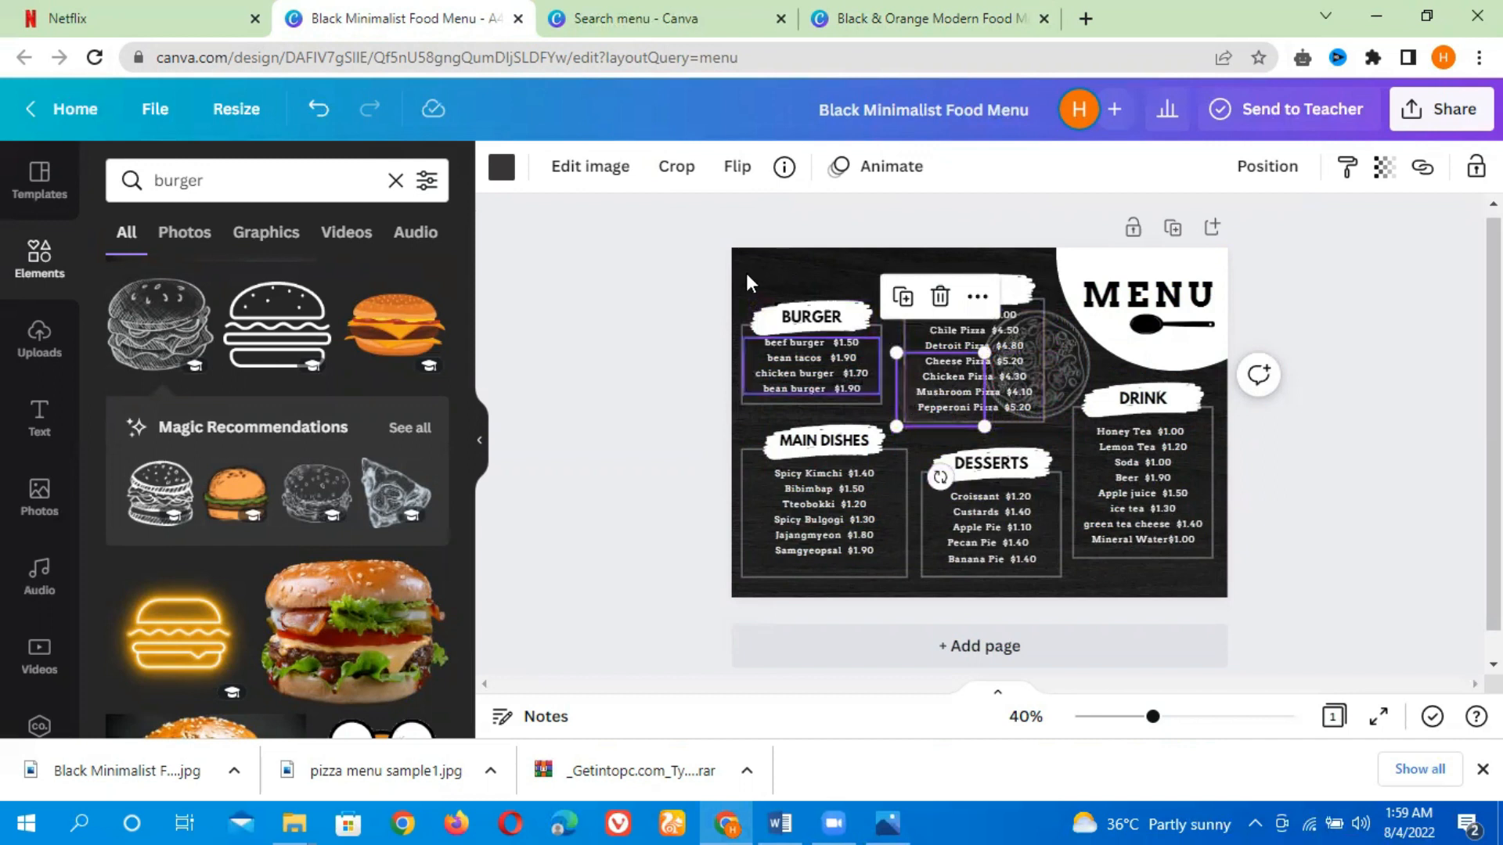
pyautogui.moveTo(904, 383); pyautogui.dragTo(743, 269)
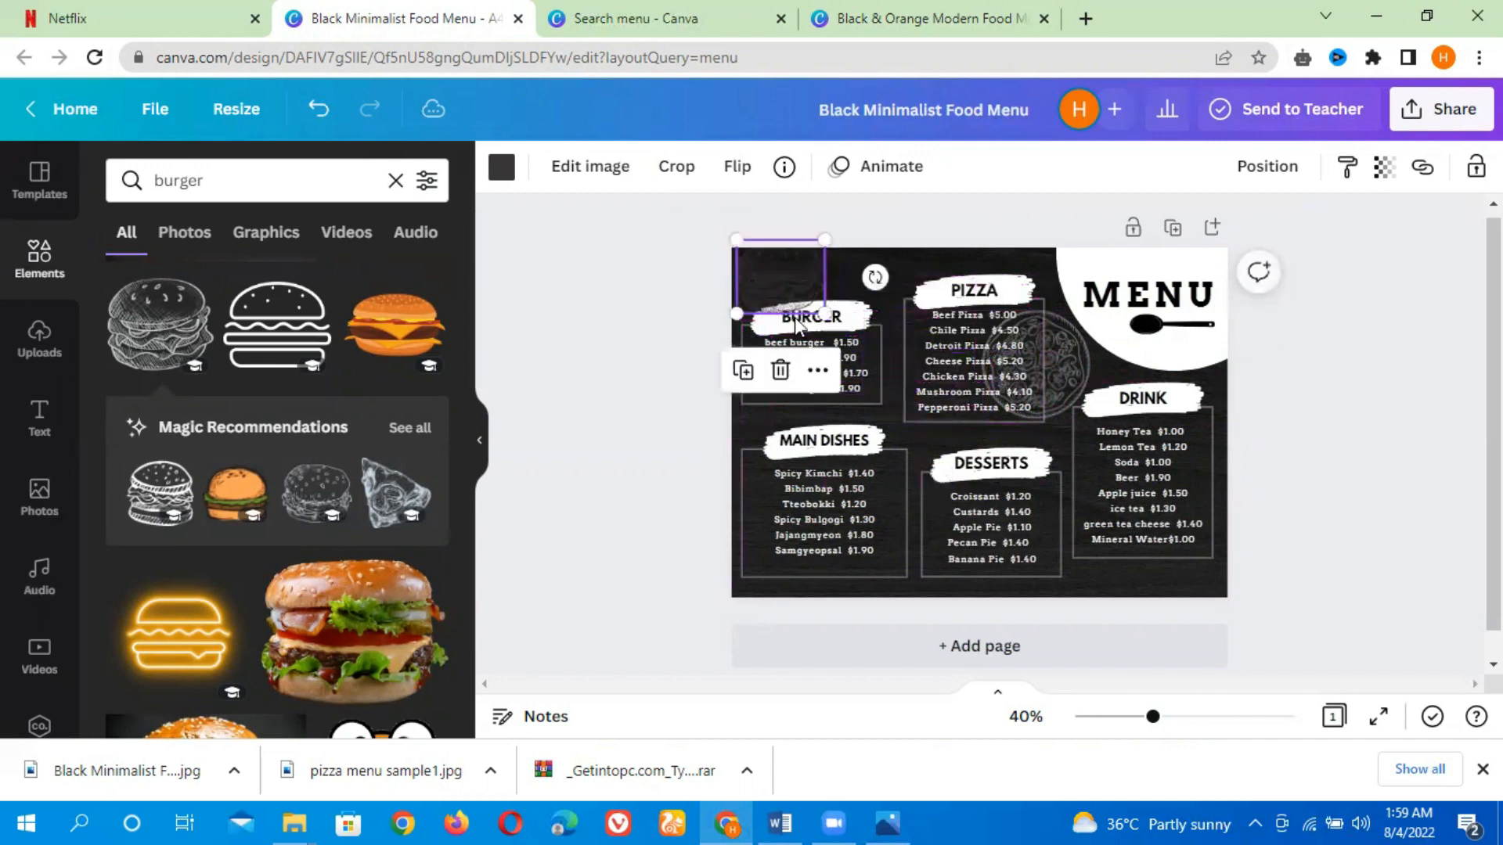
pyautogui.moveTo(803, 292); pyautogui.dragTo(764, 284)
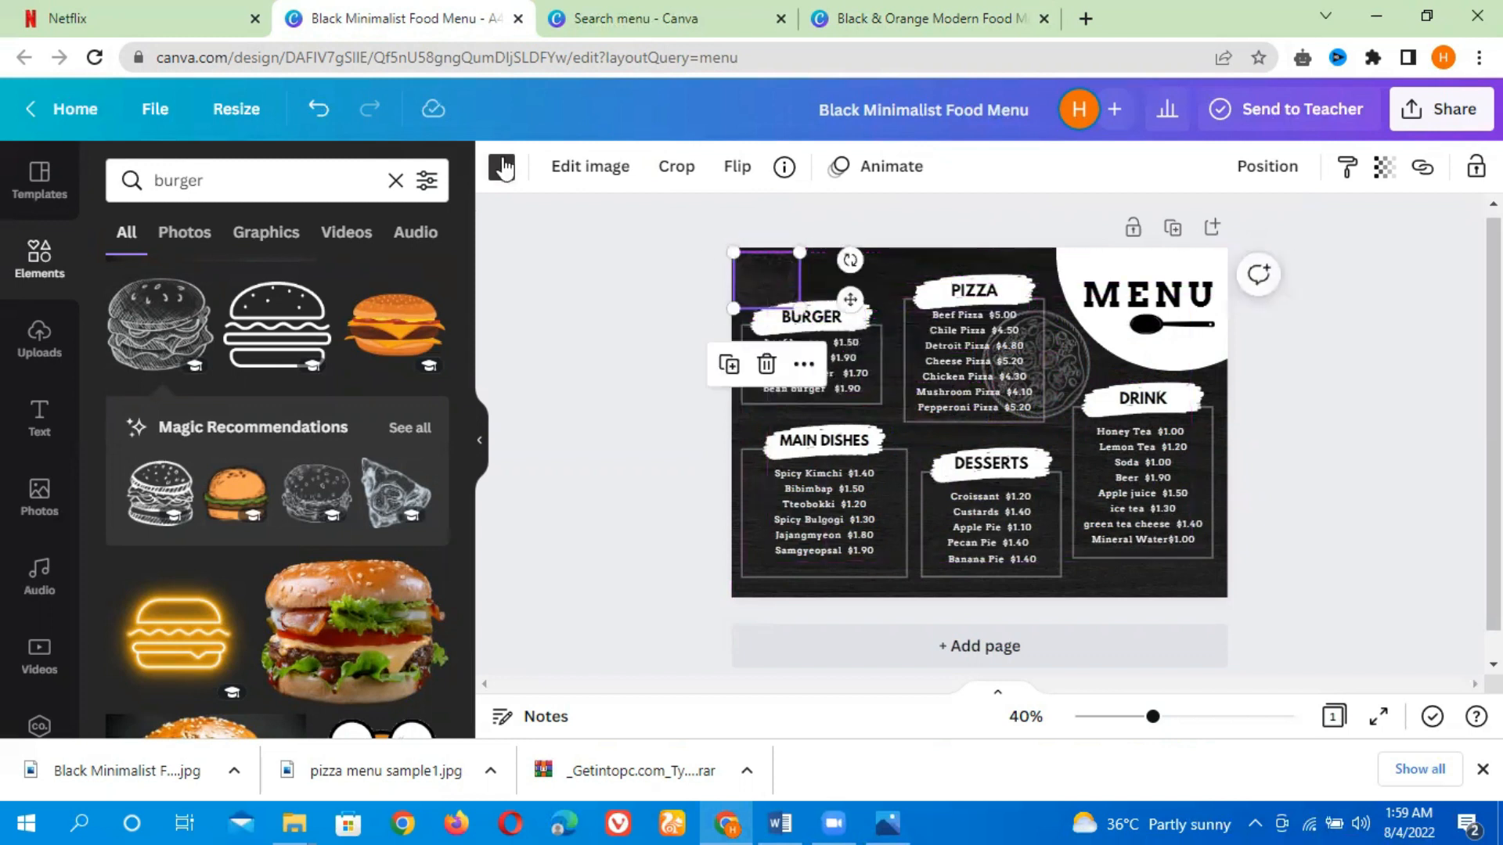
pyautogui.click(502, 167)
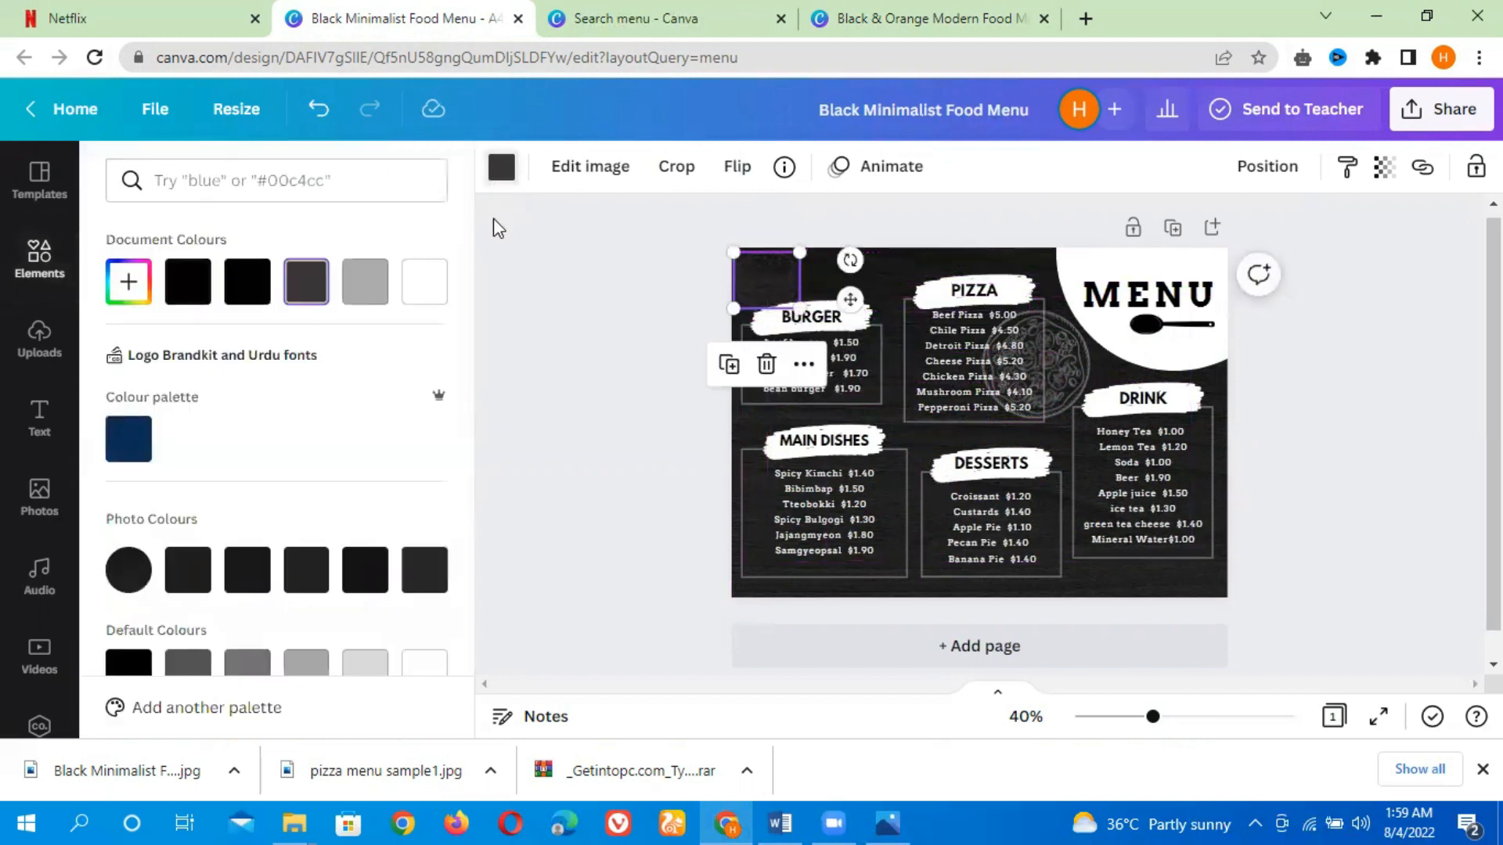
pyautogui.click(425, 285)
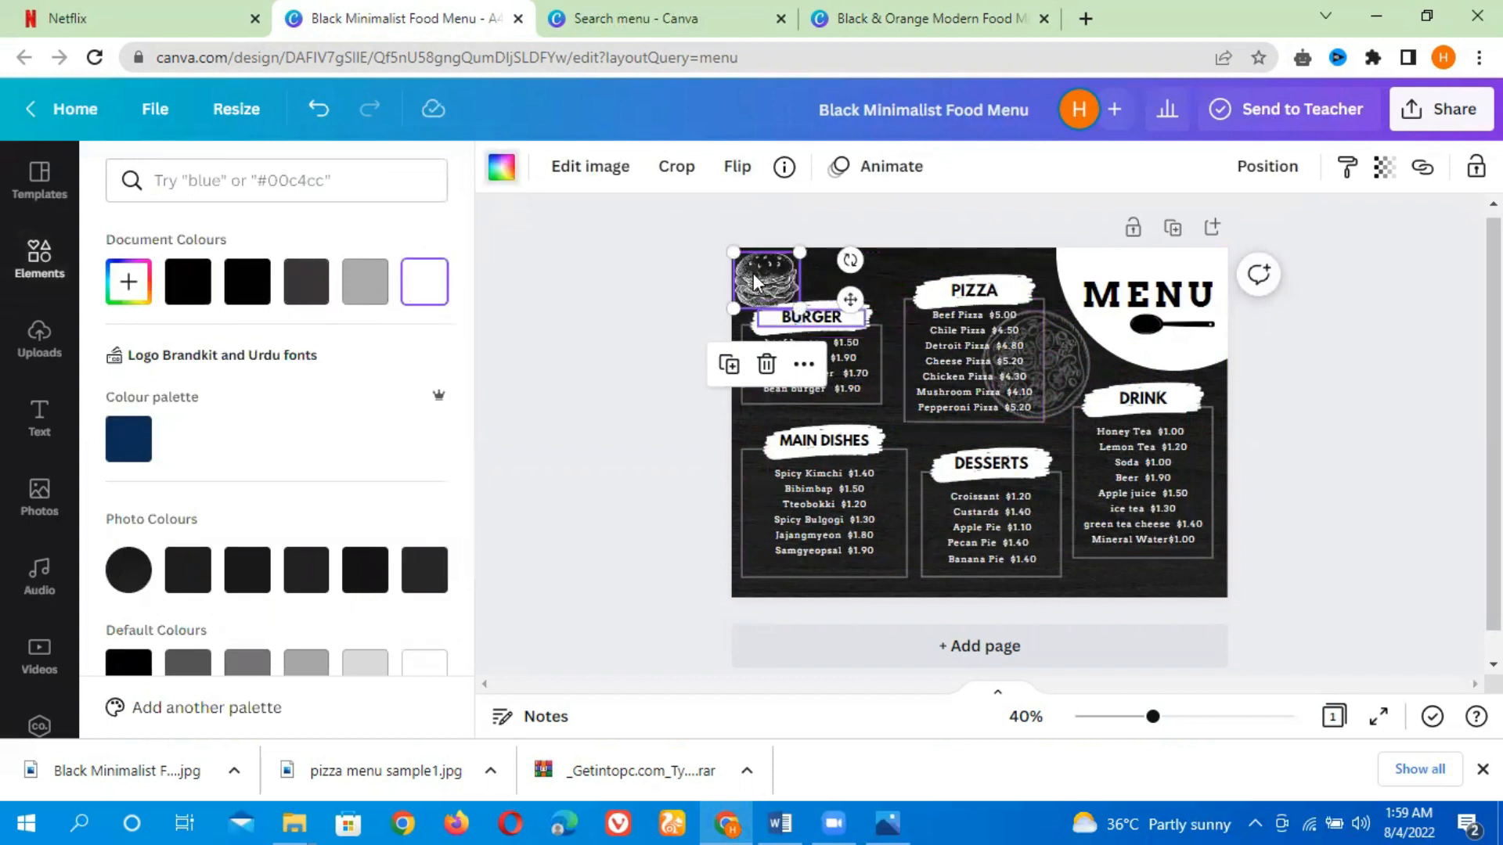
# Lower the burger drawing's transparency and move it to the top edge between the BURGER and PIZZA headings
pyautogui.click(1383, 166)
pyautogui.moveTo(1366, 255); pyautogui.dragTo(1217, 257)
pyautogui.moveTo(745, 276); pyautogui.dragTo(747, 404)
pyautogui.moveTo(826, 307); pyautogui.dragTo(879, 272)
pyautogui.press('Escape')
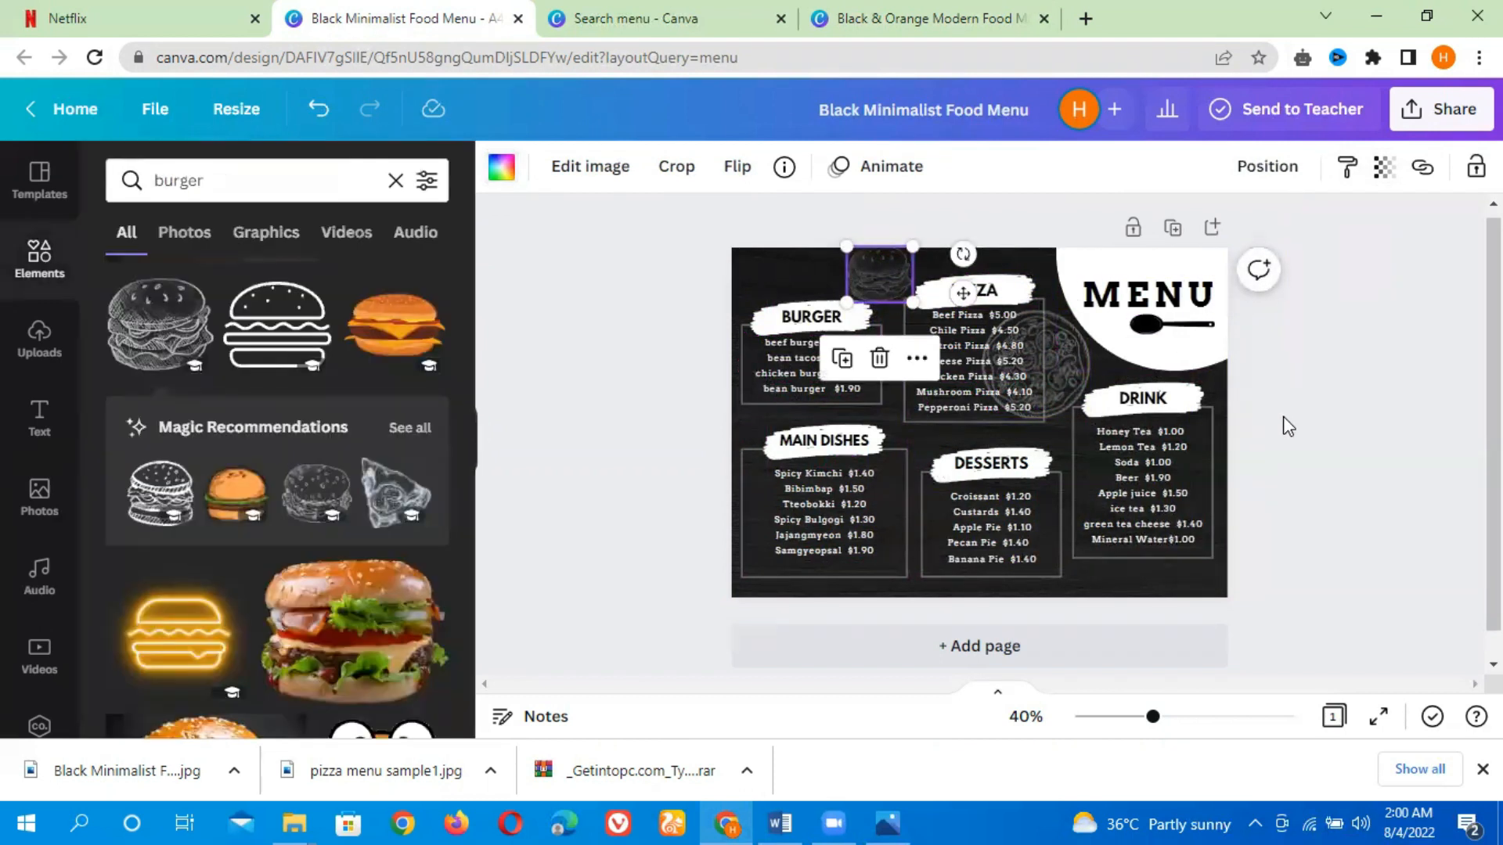
pyautogui.press('Escape')
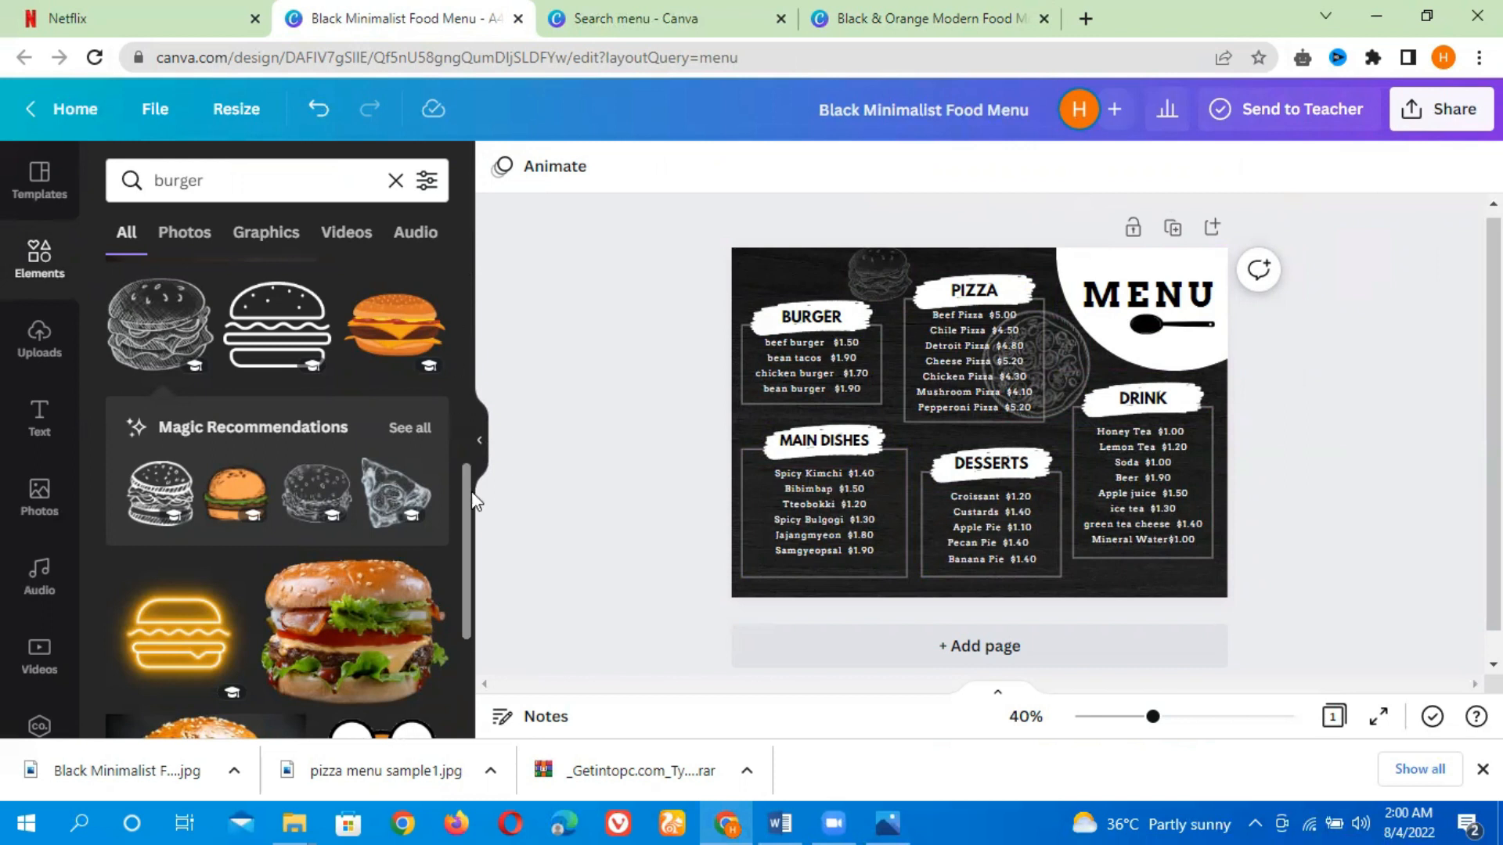
pyautogui.scroll(-3, 464, 532)
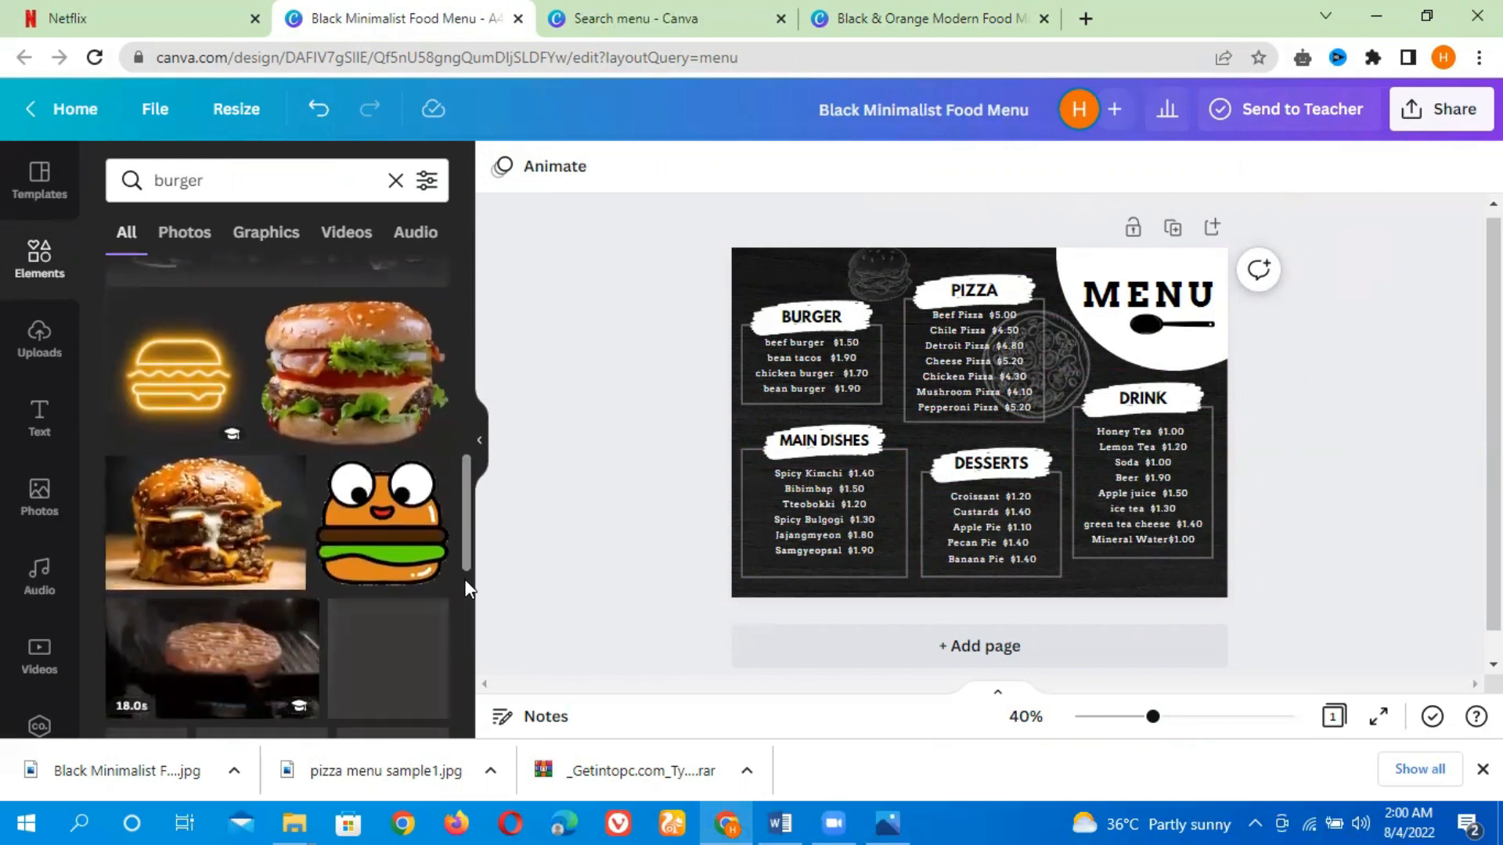
pyautogui.scroll(-3, 466, 581)
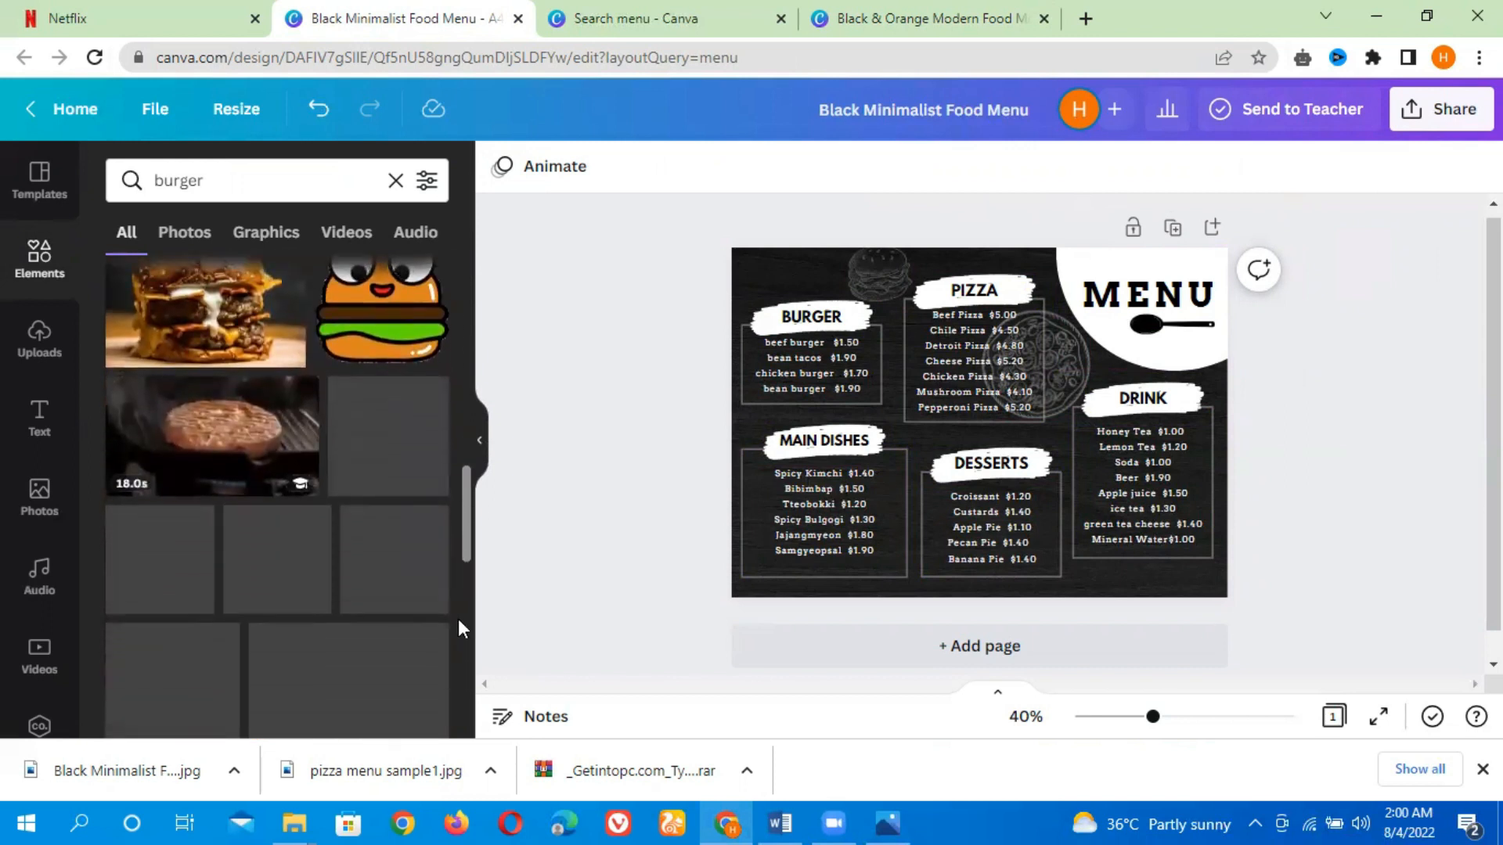